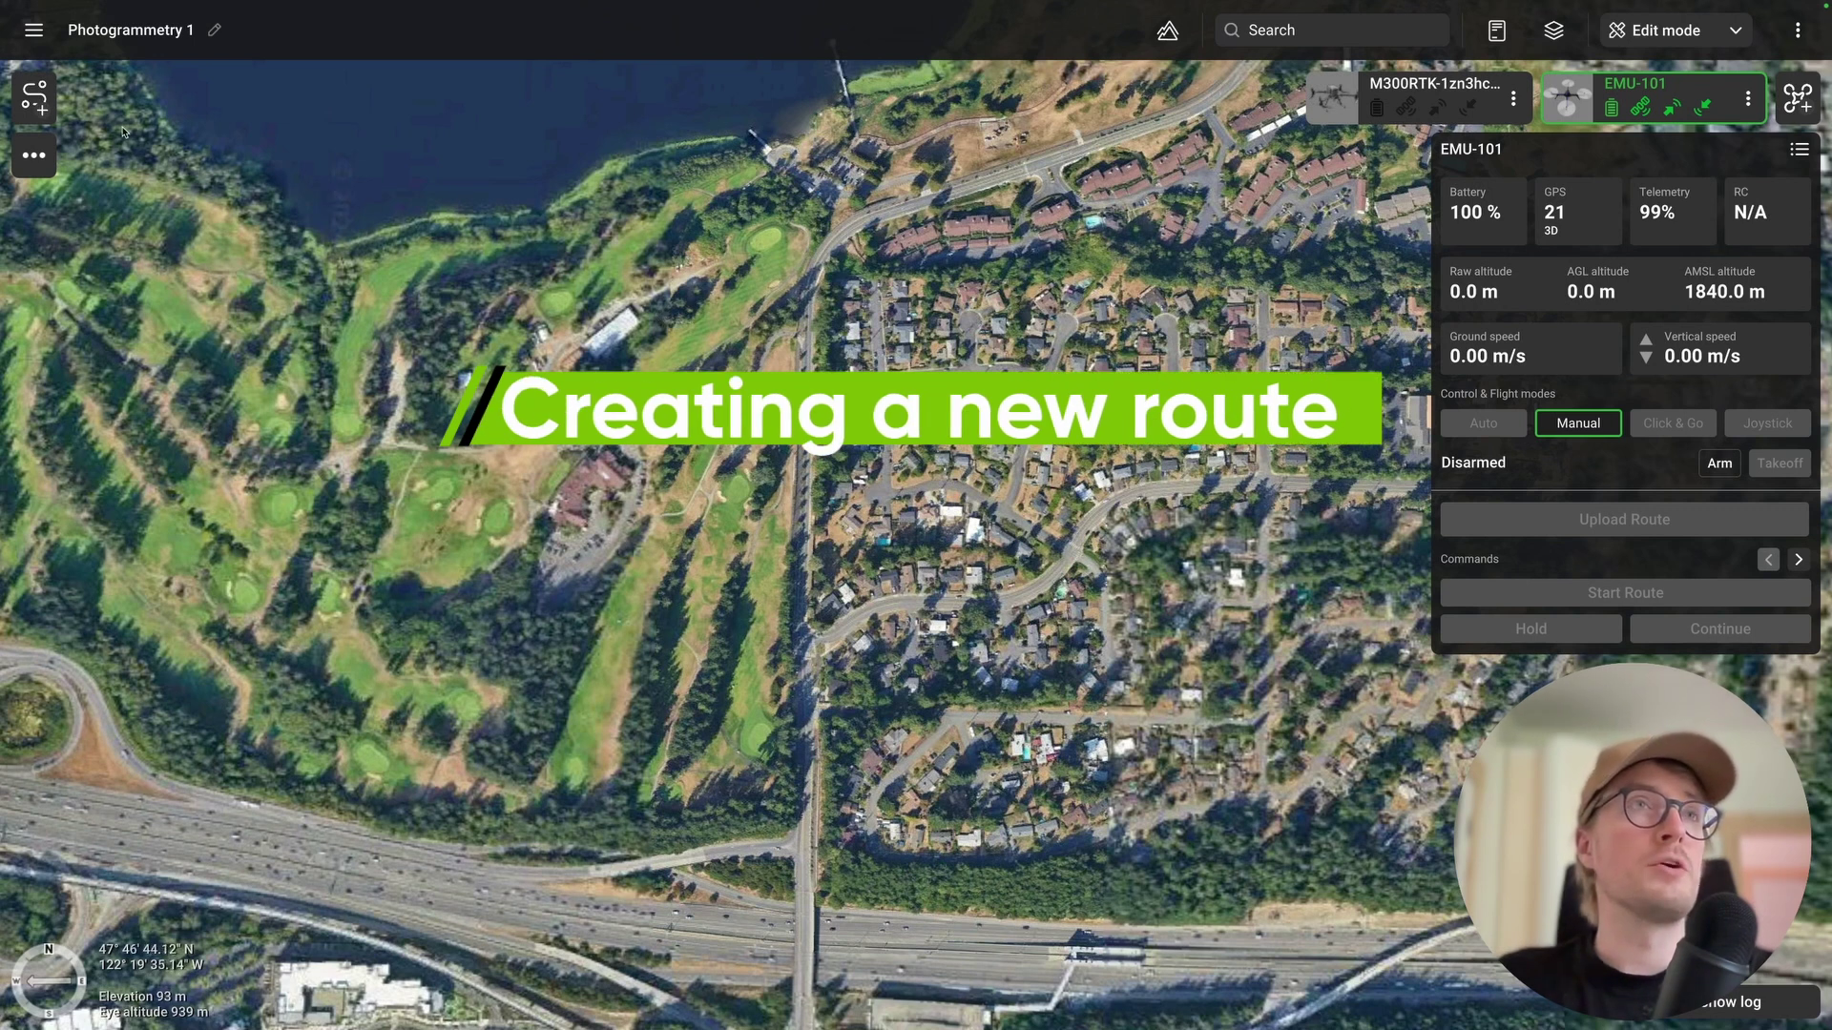
- Create a new route from scratch named Route 1 with the DJI Matrice 350 RTK device profile
{"action": "left_click", "coordinate": [34, 97]}
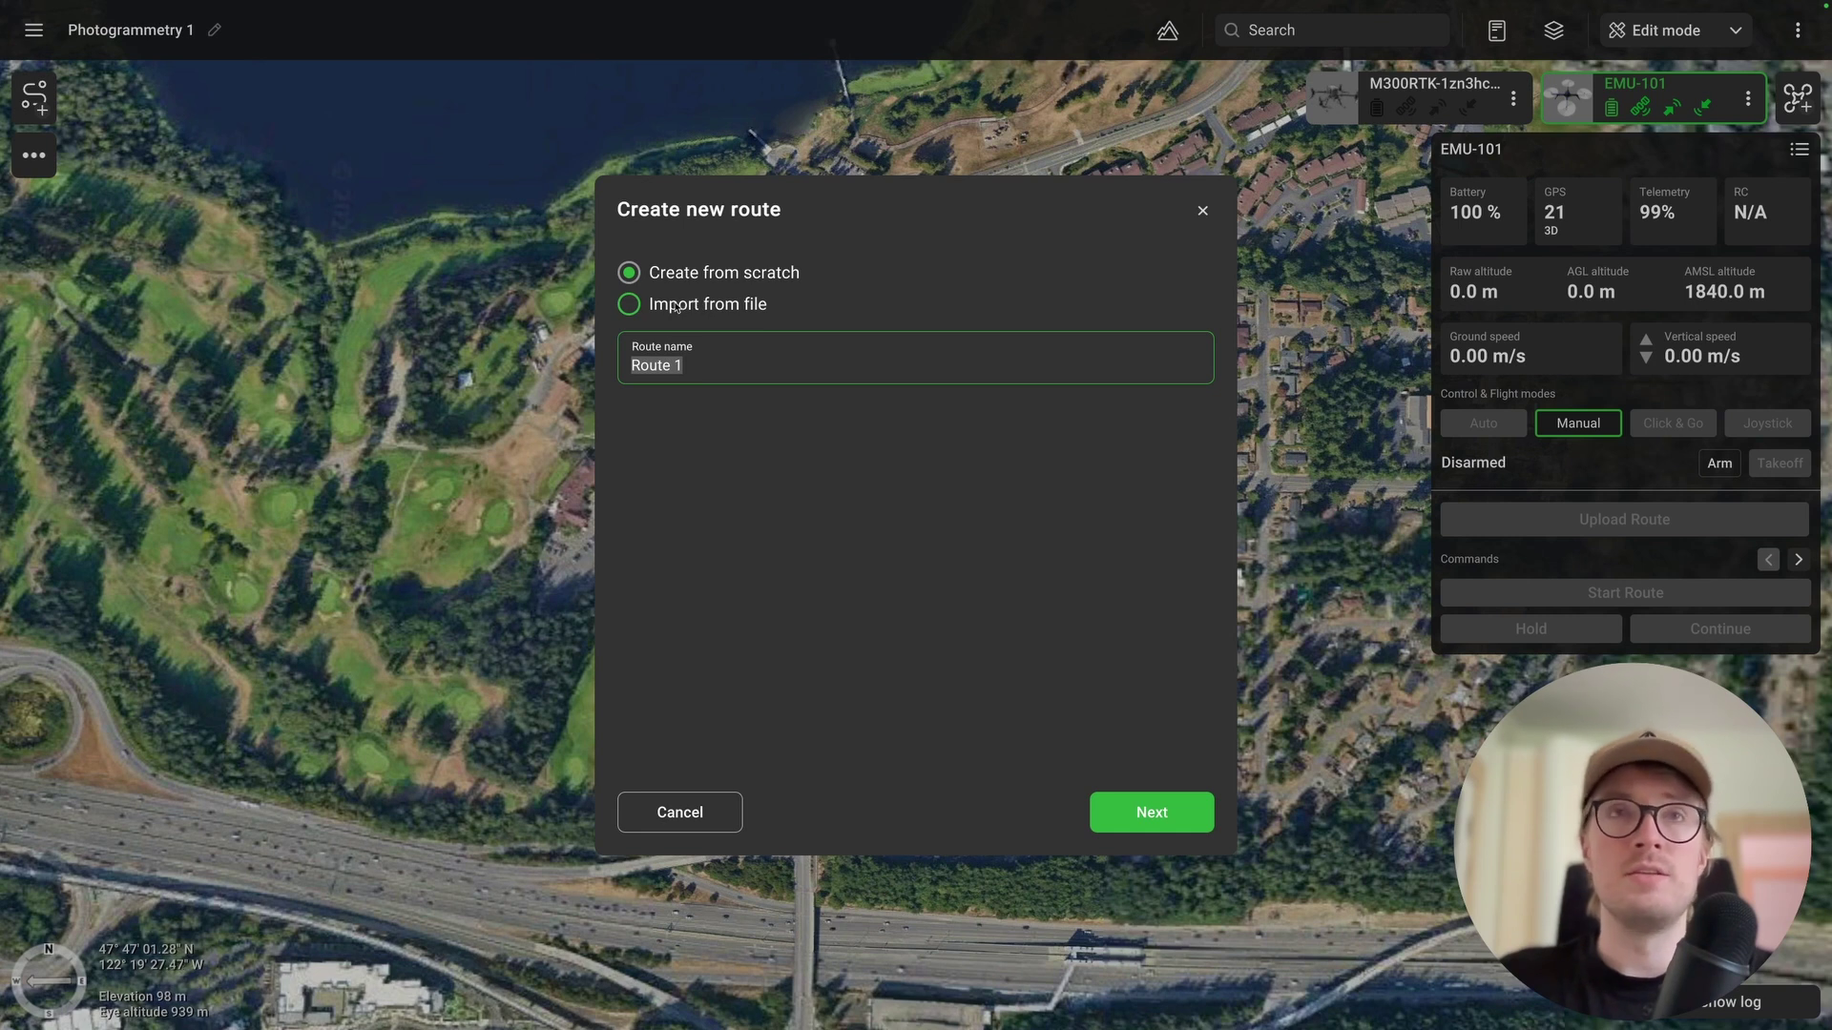
{"action": "left_click", "coordinate": [1158, 811]}
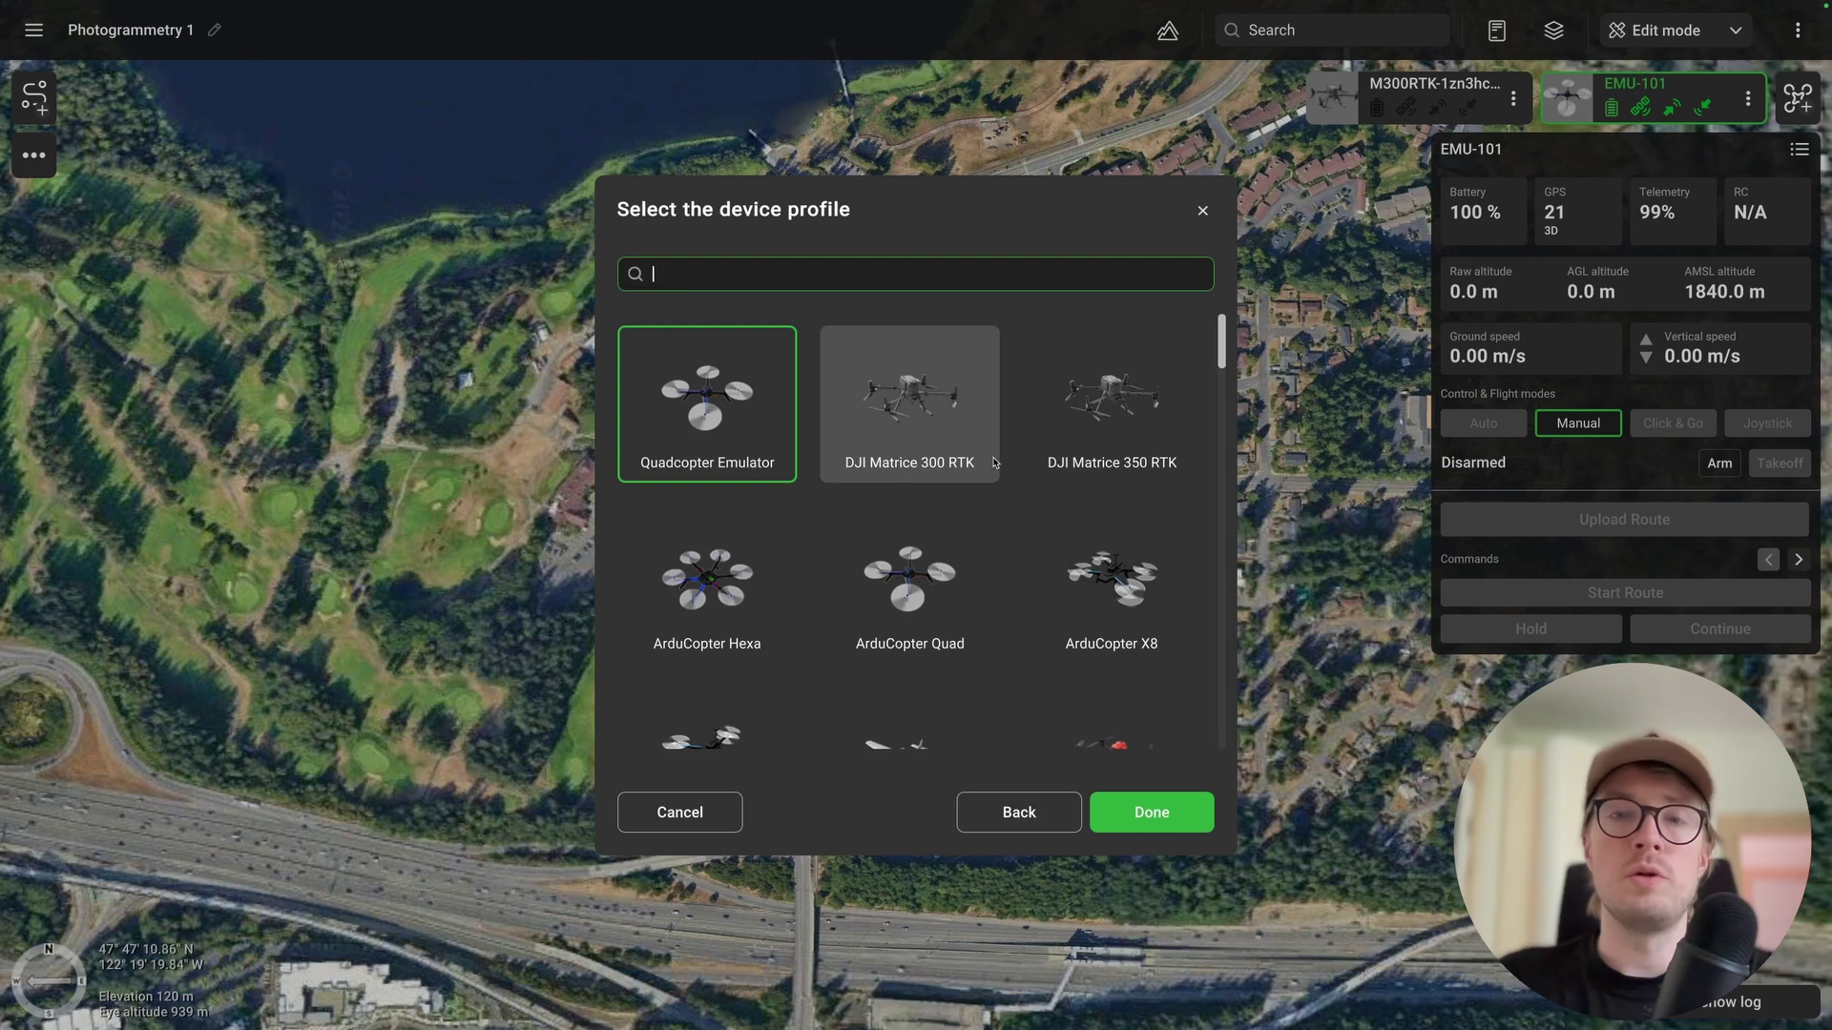
{"action": "left_click", "coordinate": [1116, 430]}
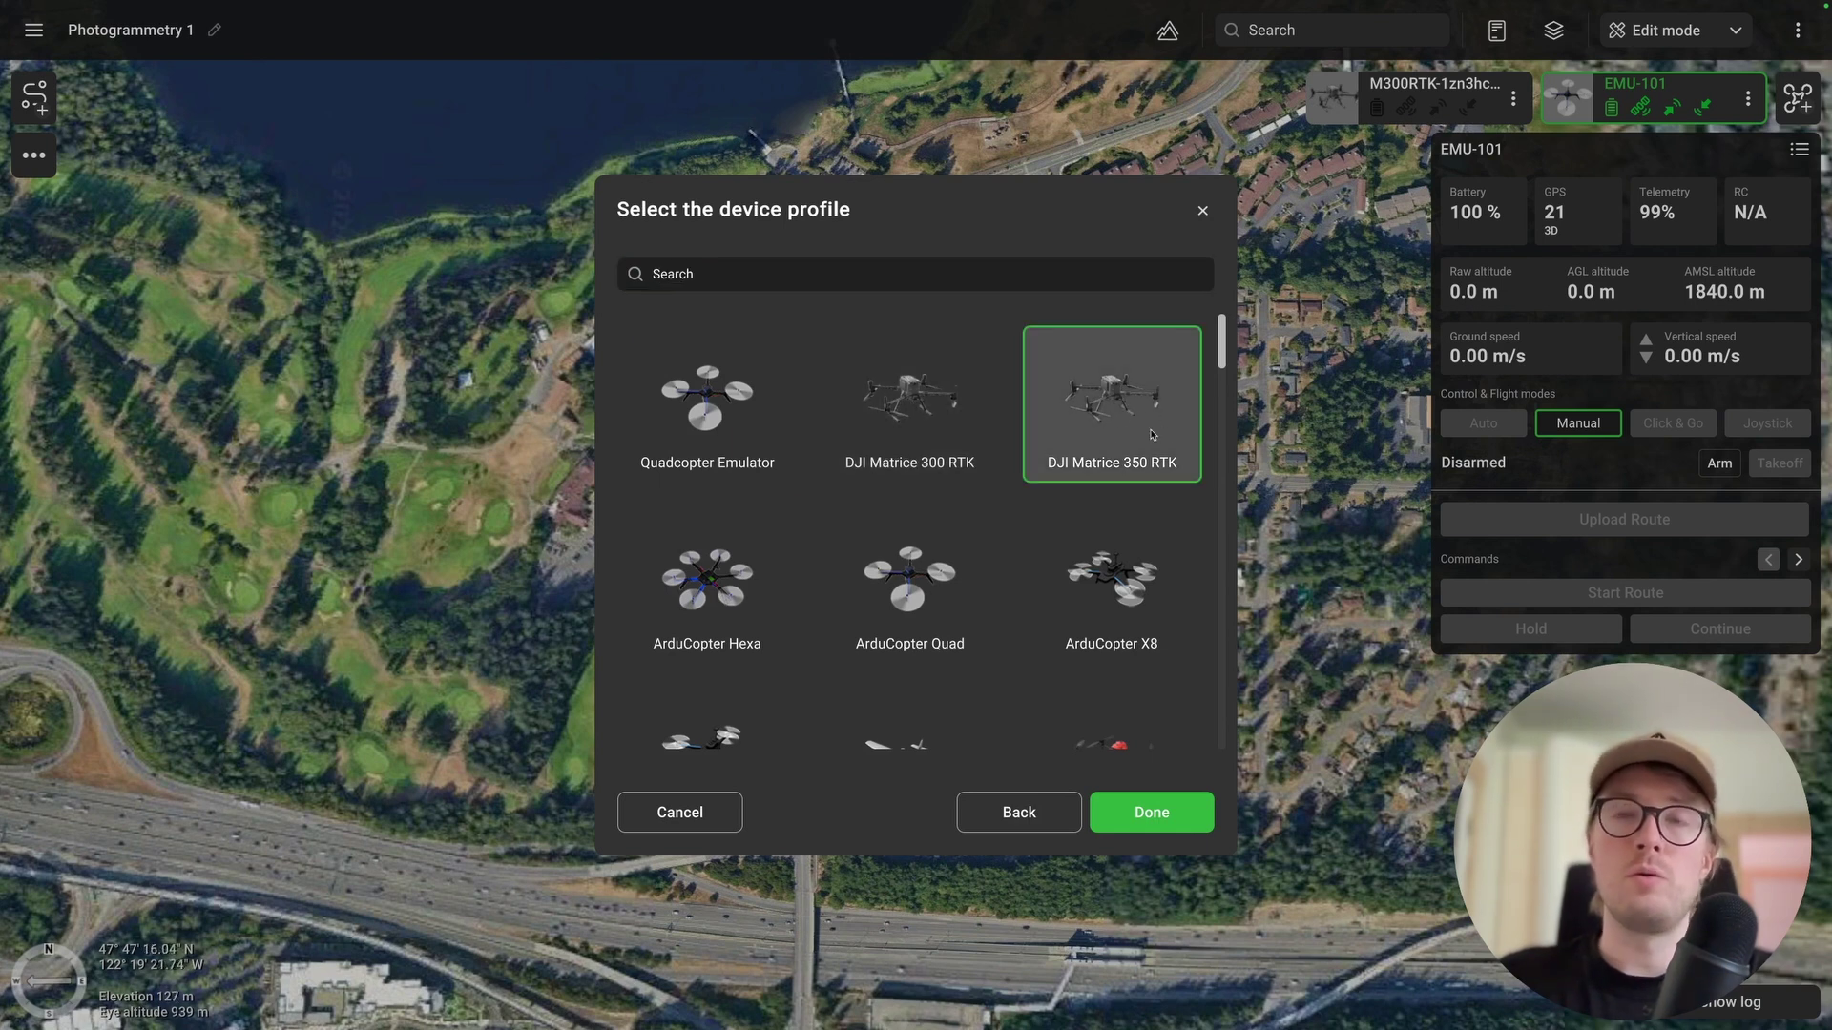
{"action": "left_click", "coordinate": [1151, 812]}
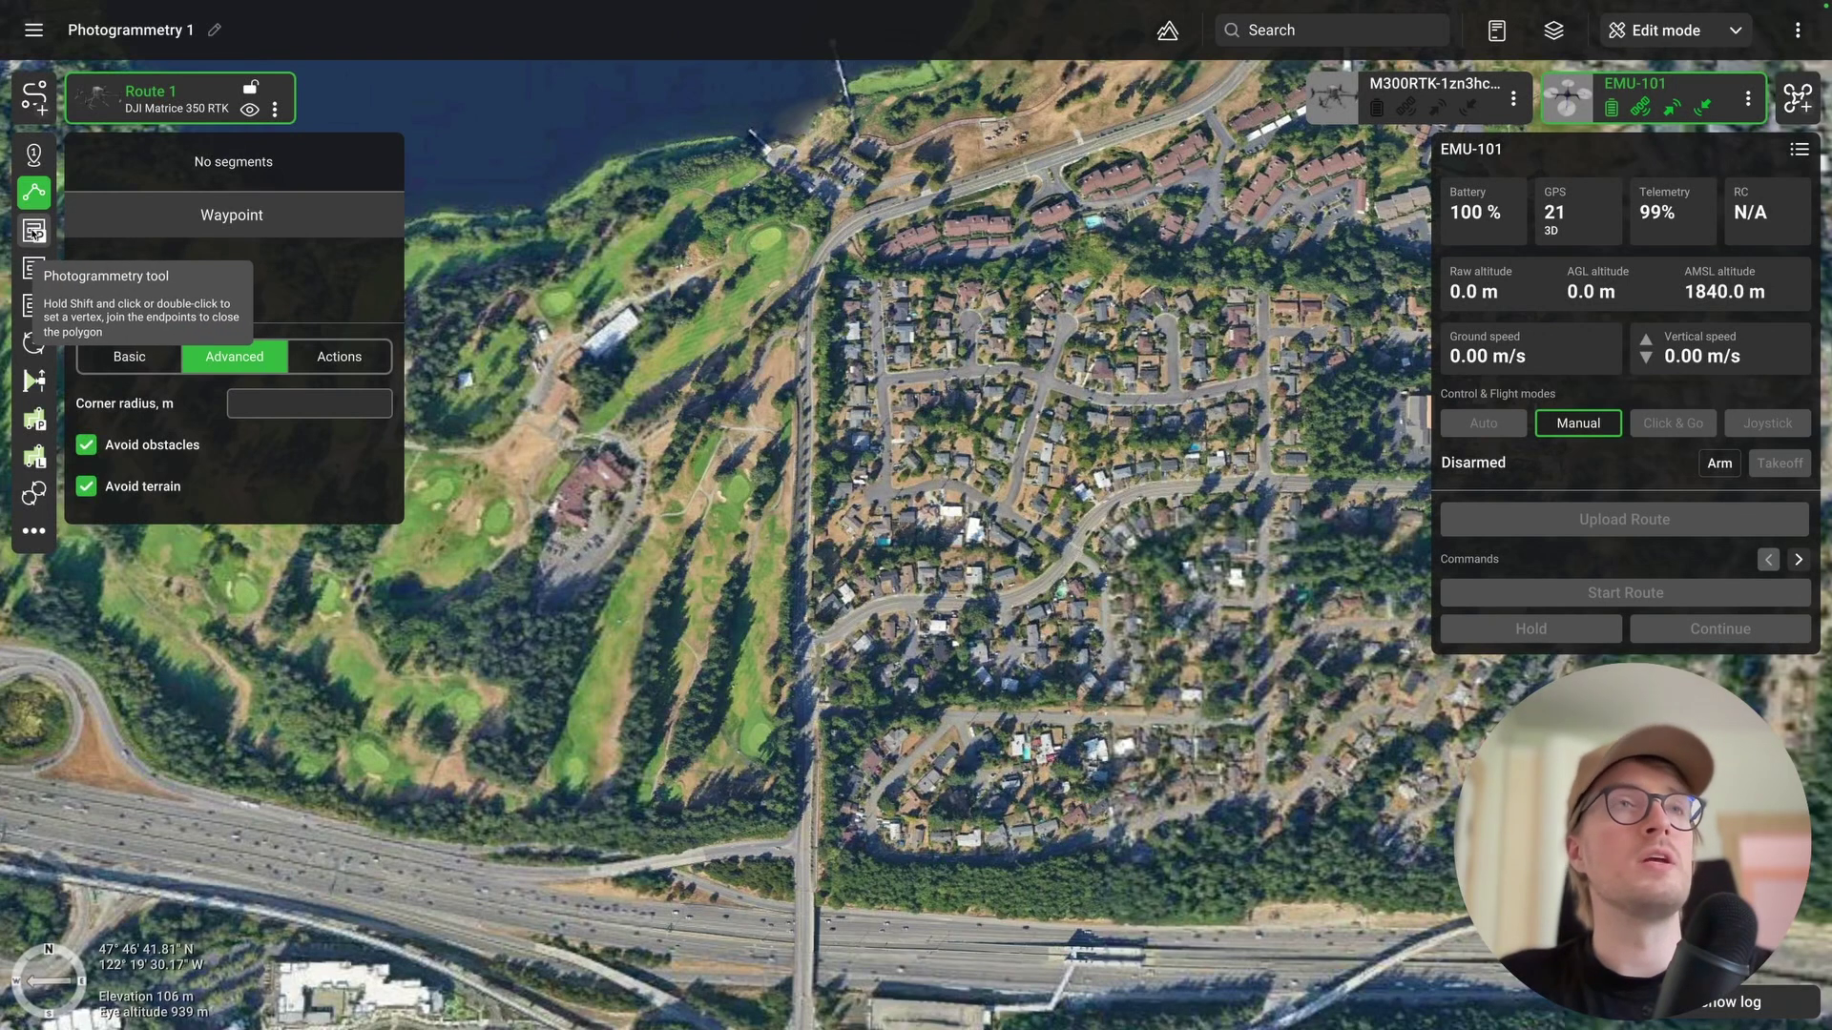
- Activate the Photogrammetry tool and set its camera to H20T/H20 (Wide)
{"action": "left_click", "coordinate": [34, 232]}
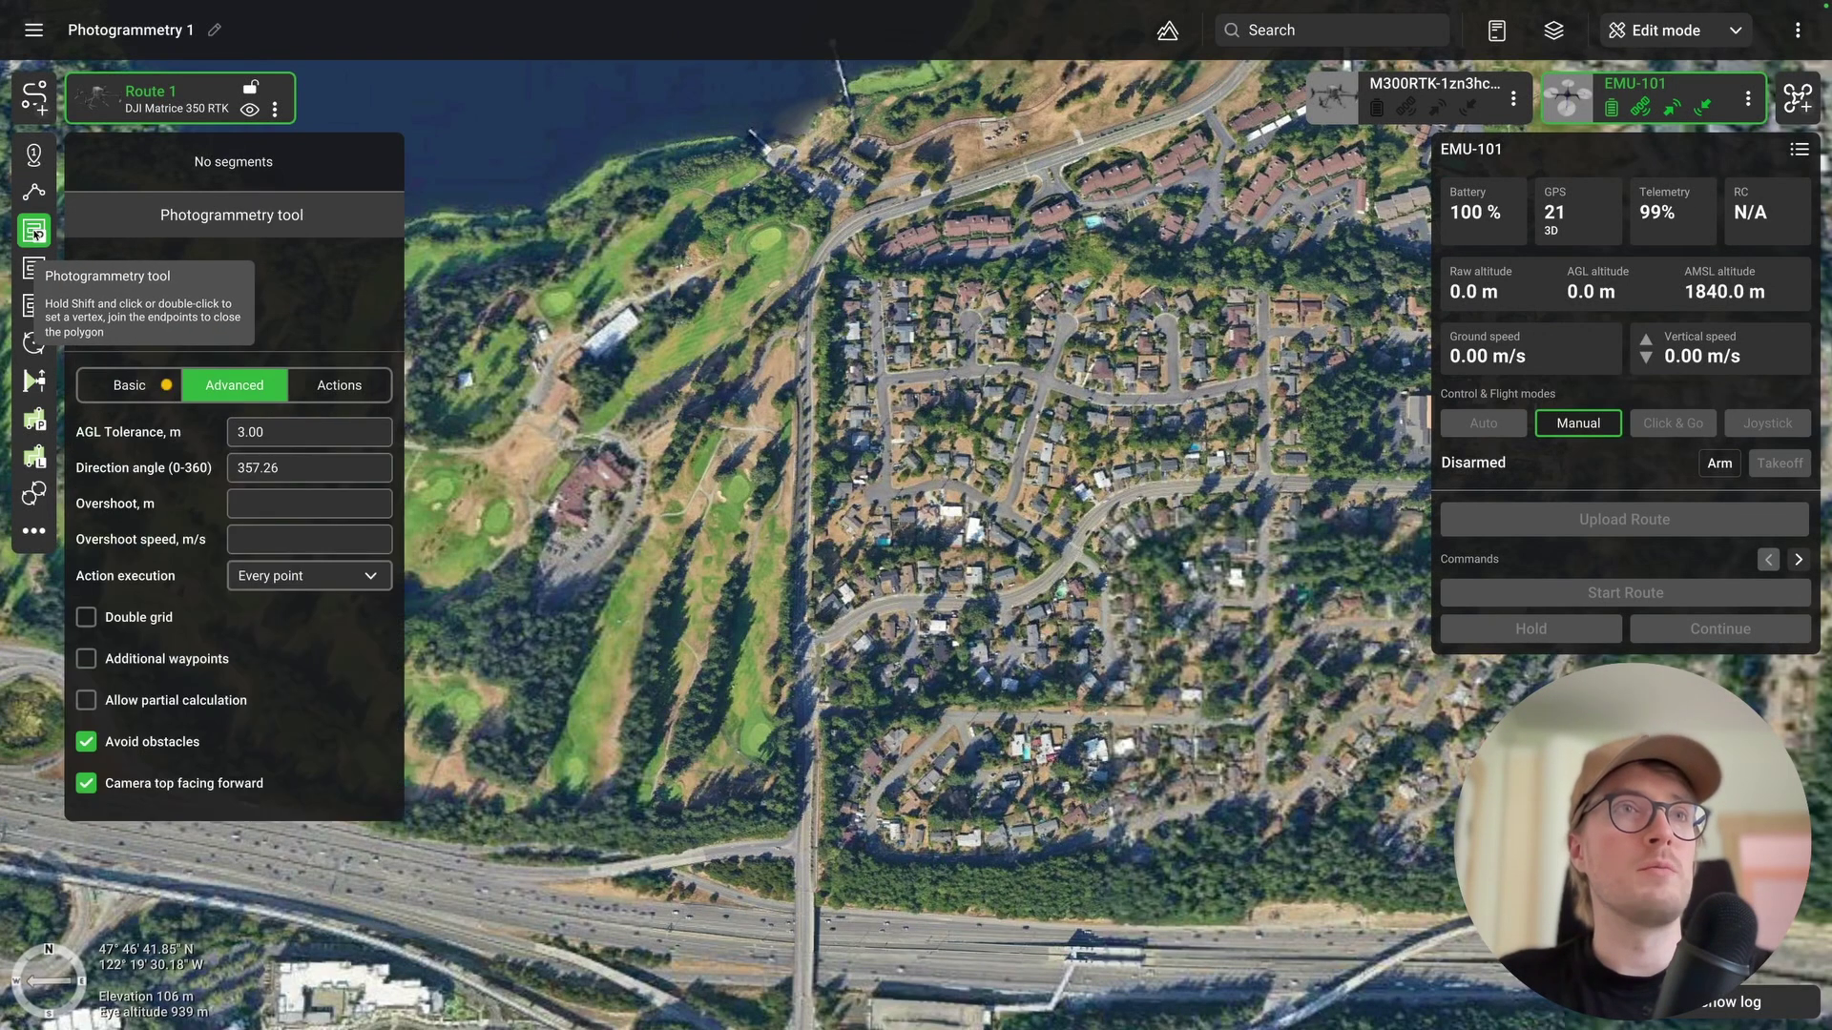
{"action": "left_click", "coordinate": [141, 399]}
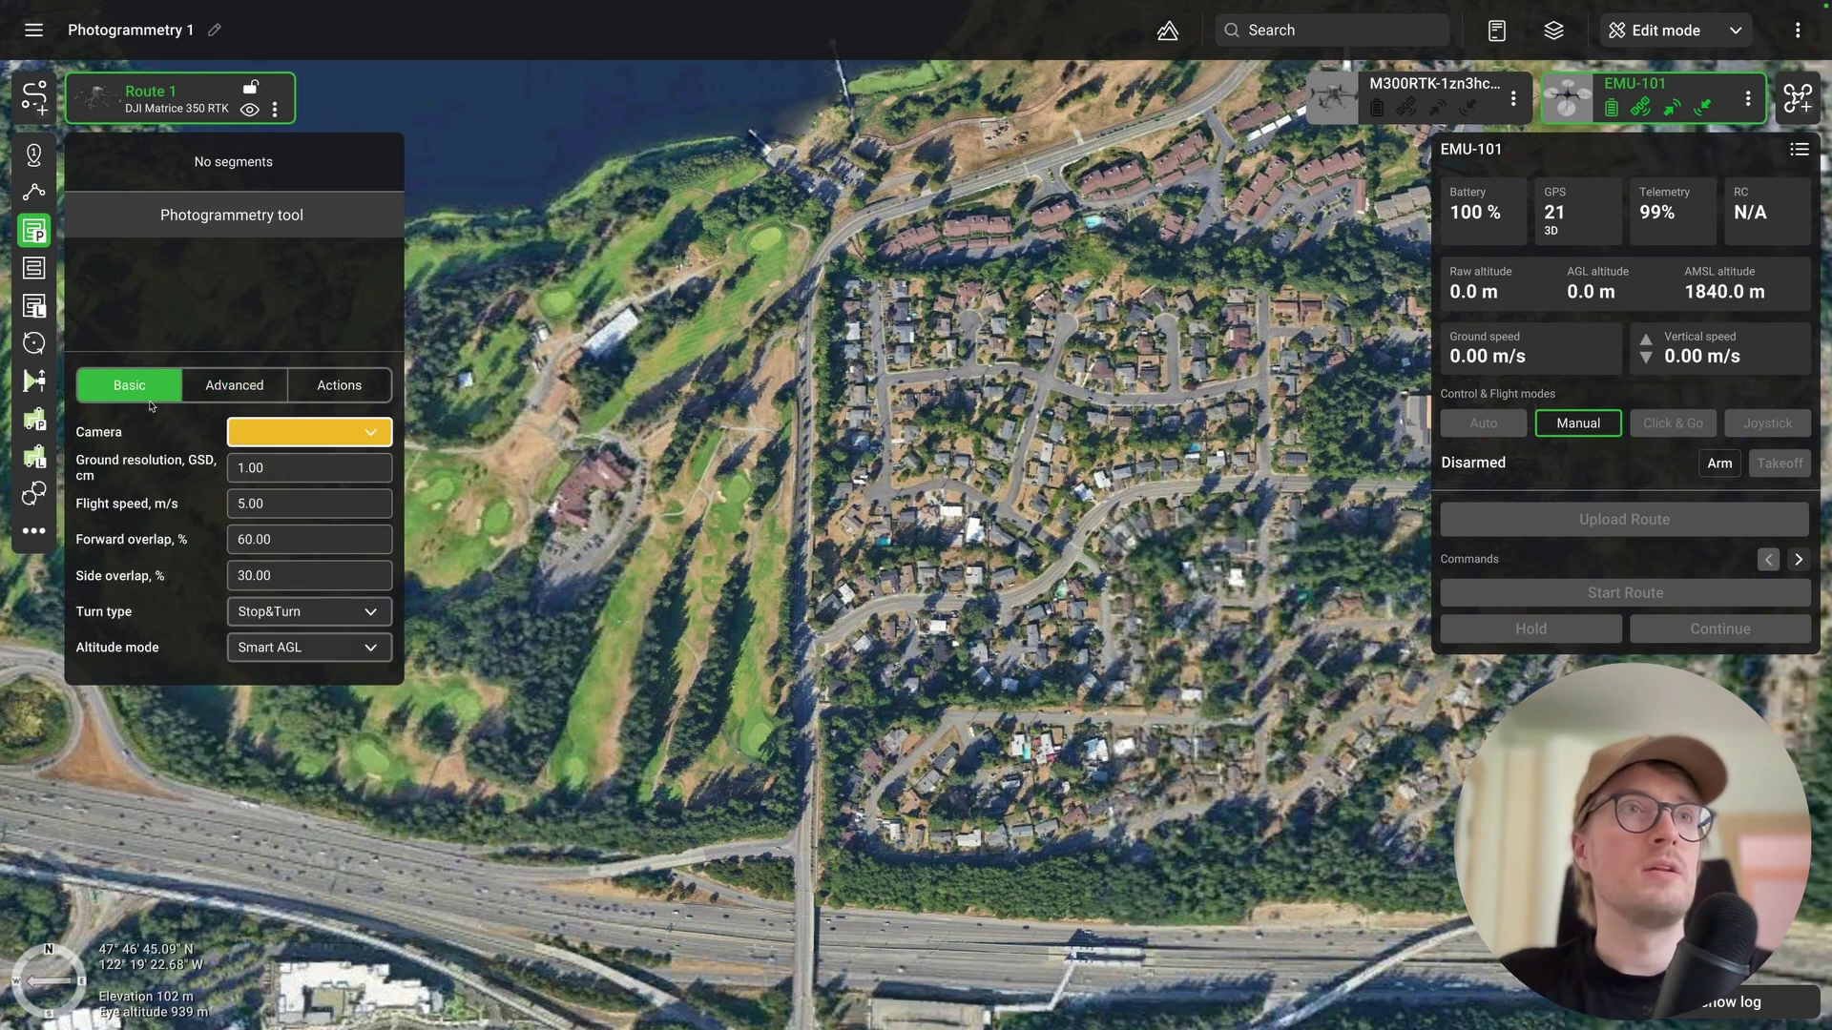
{"action": "left_click", "coordinate": [335, 439]}
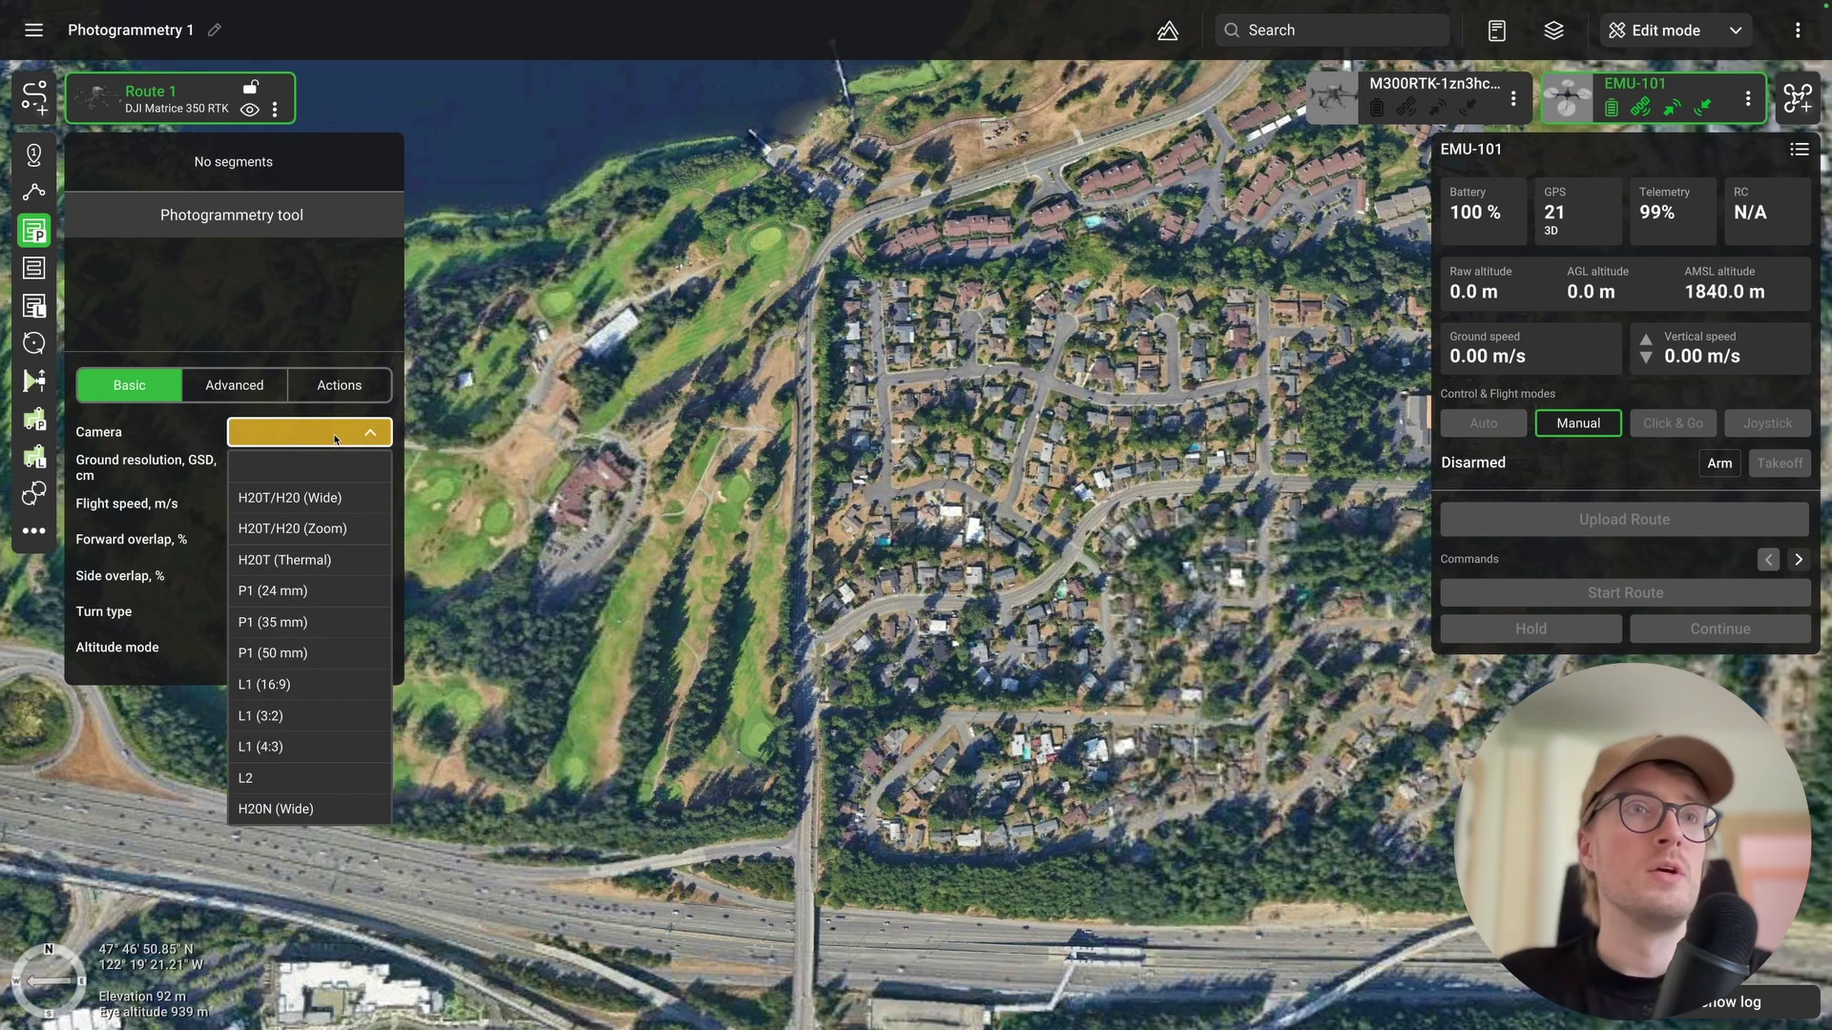
{"action": "left_click", "coordinate": [312, 499]}
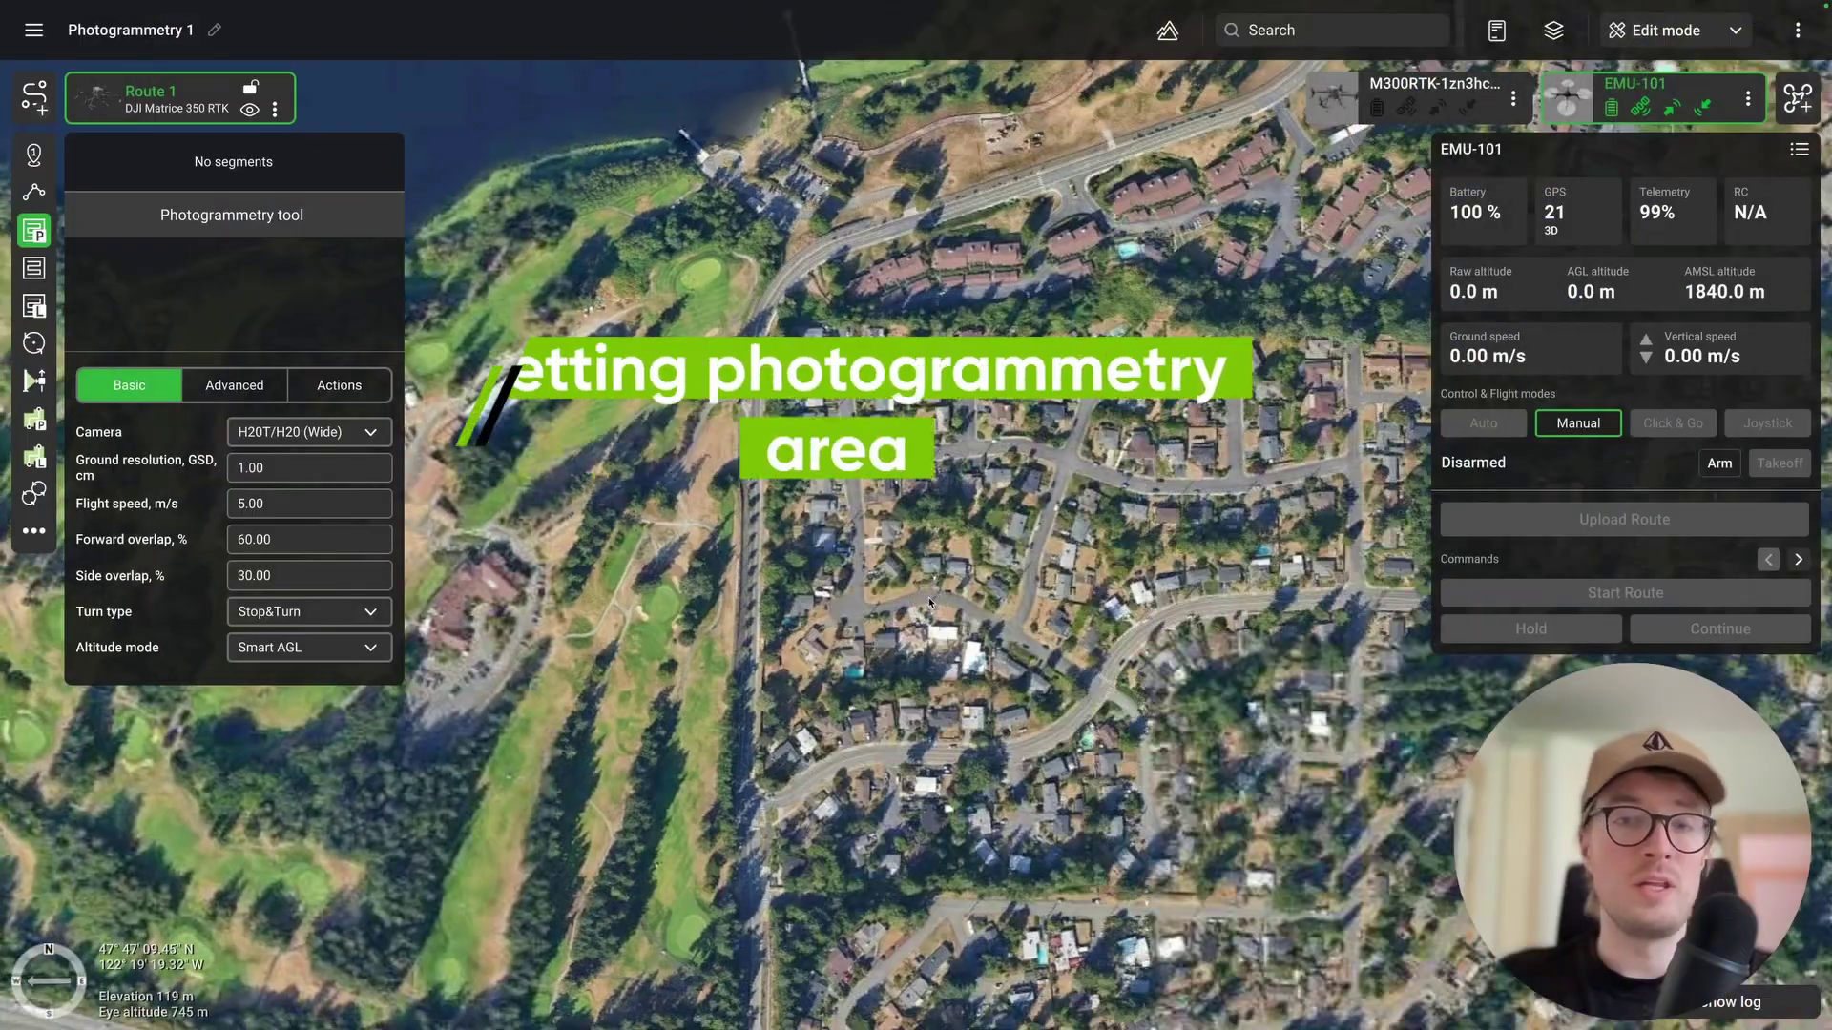
- Draw a closed nine-vertex photogrammetry polygon around the residential block, following the curved road along its lower edge
{"action": "scroll", "coordinate": [928, 604], "scroll_direction": "down", "scroll_amount": 1}
{"action": "left_click_drag", "start_coordinate": [845, 513], "coordinate": [662, 429]}
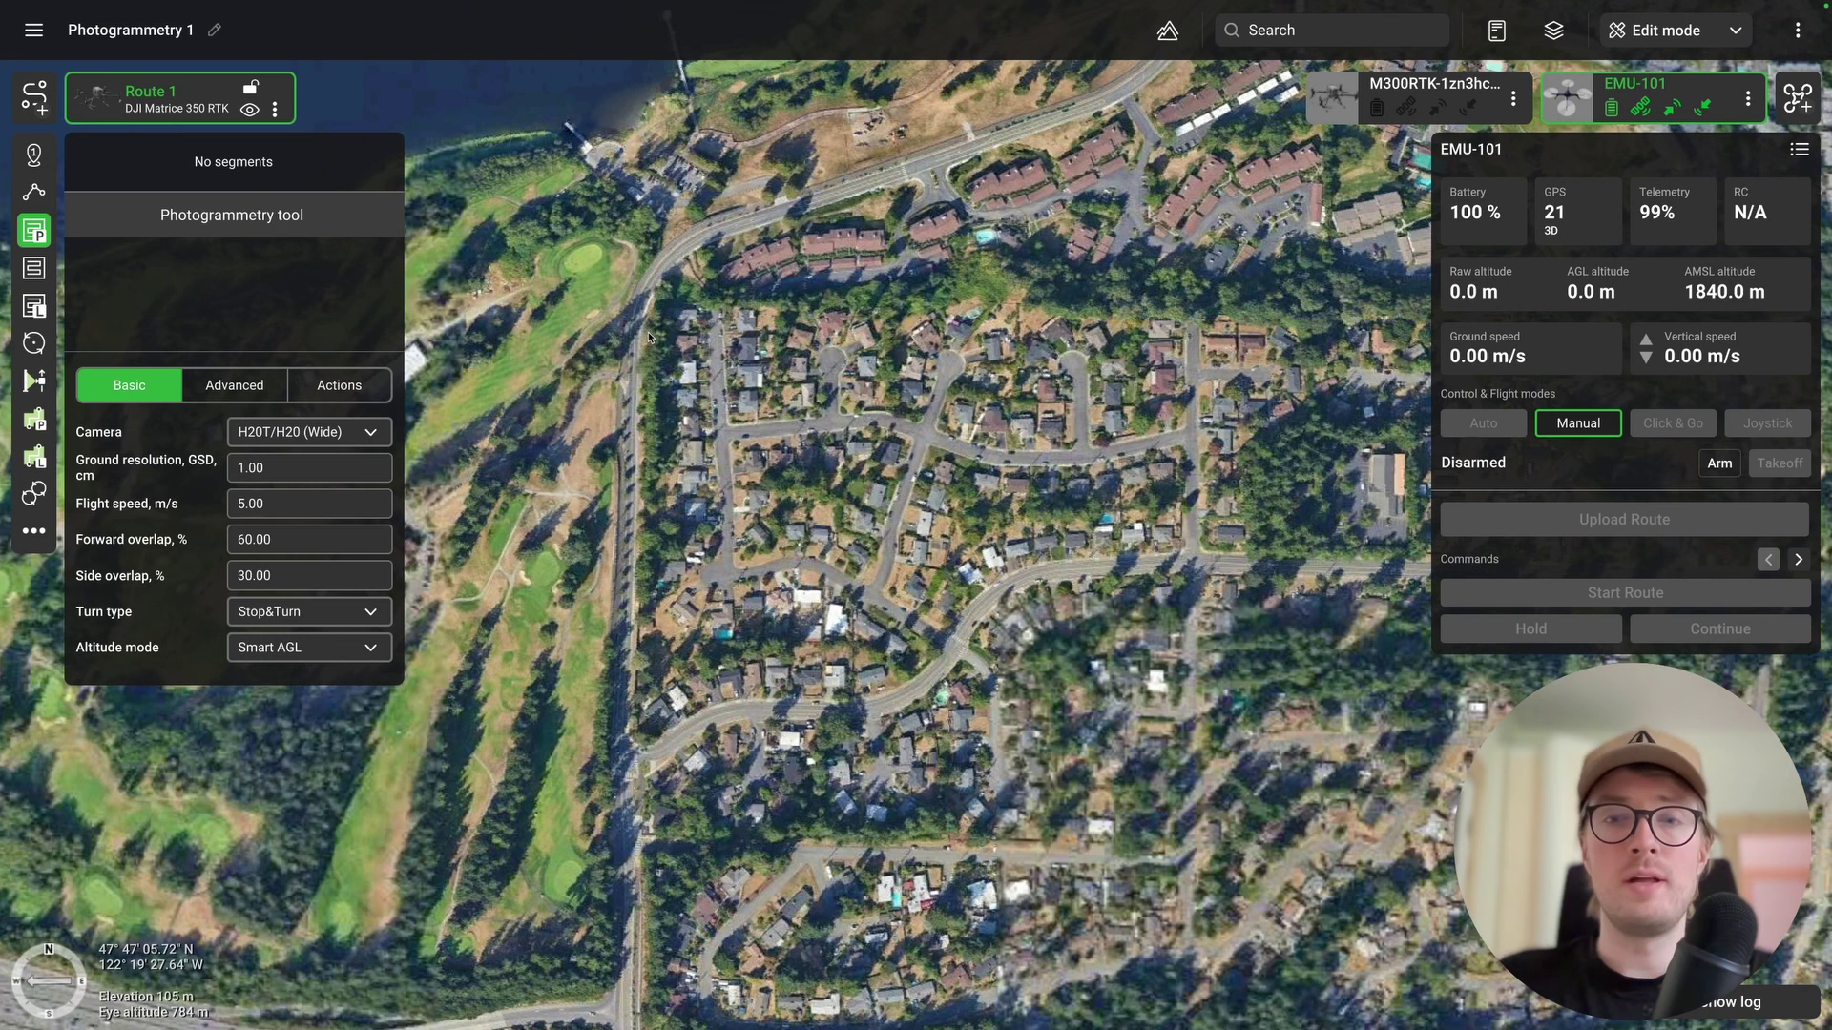
{"action": "left_click", "coordinate": [649, 330]}
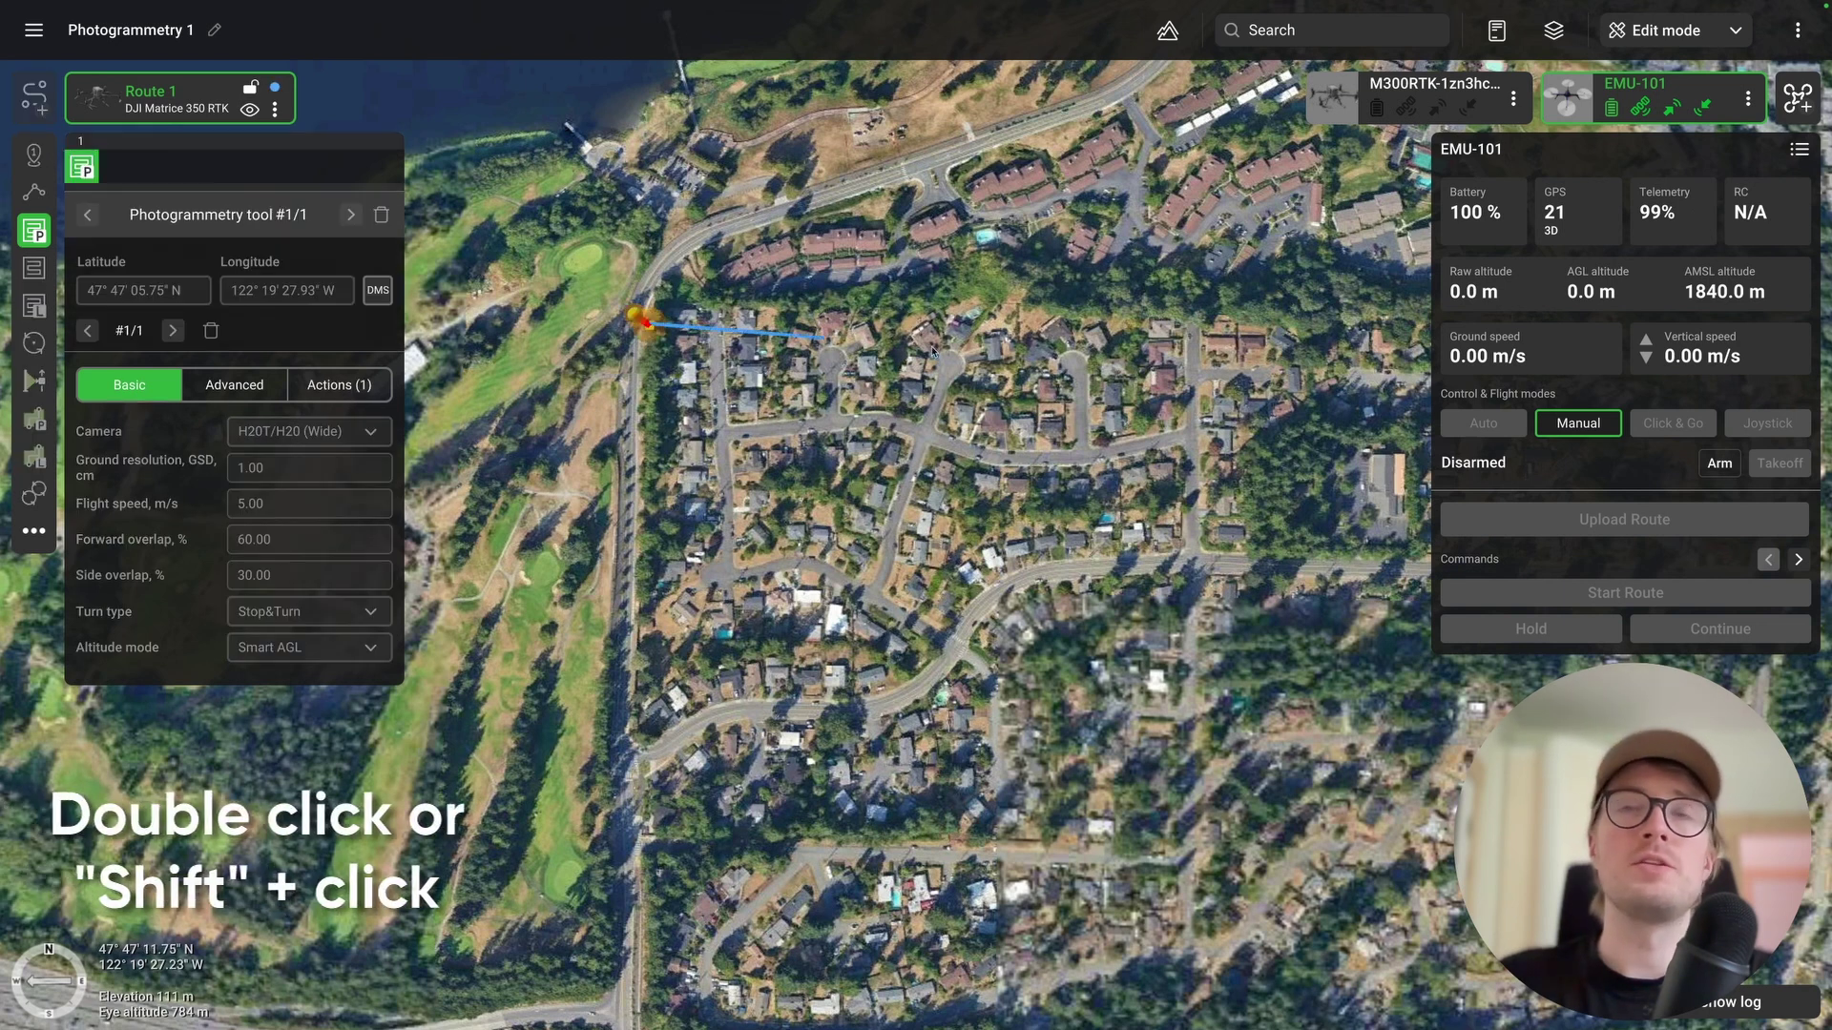
{"action": "left_click", "coordinate": [1173, 311]}
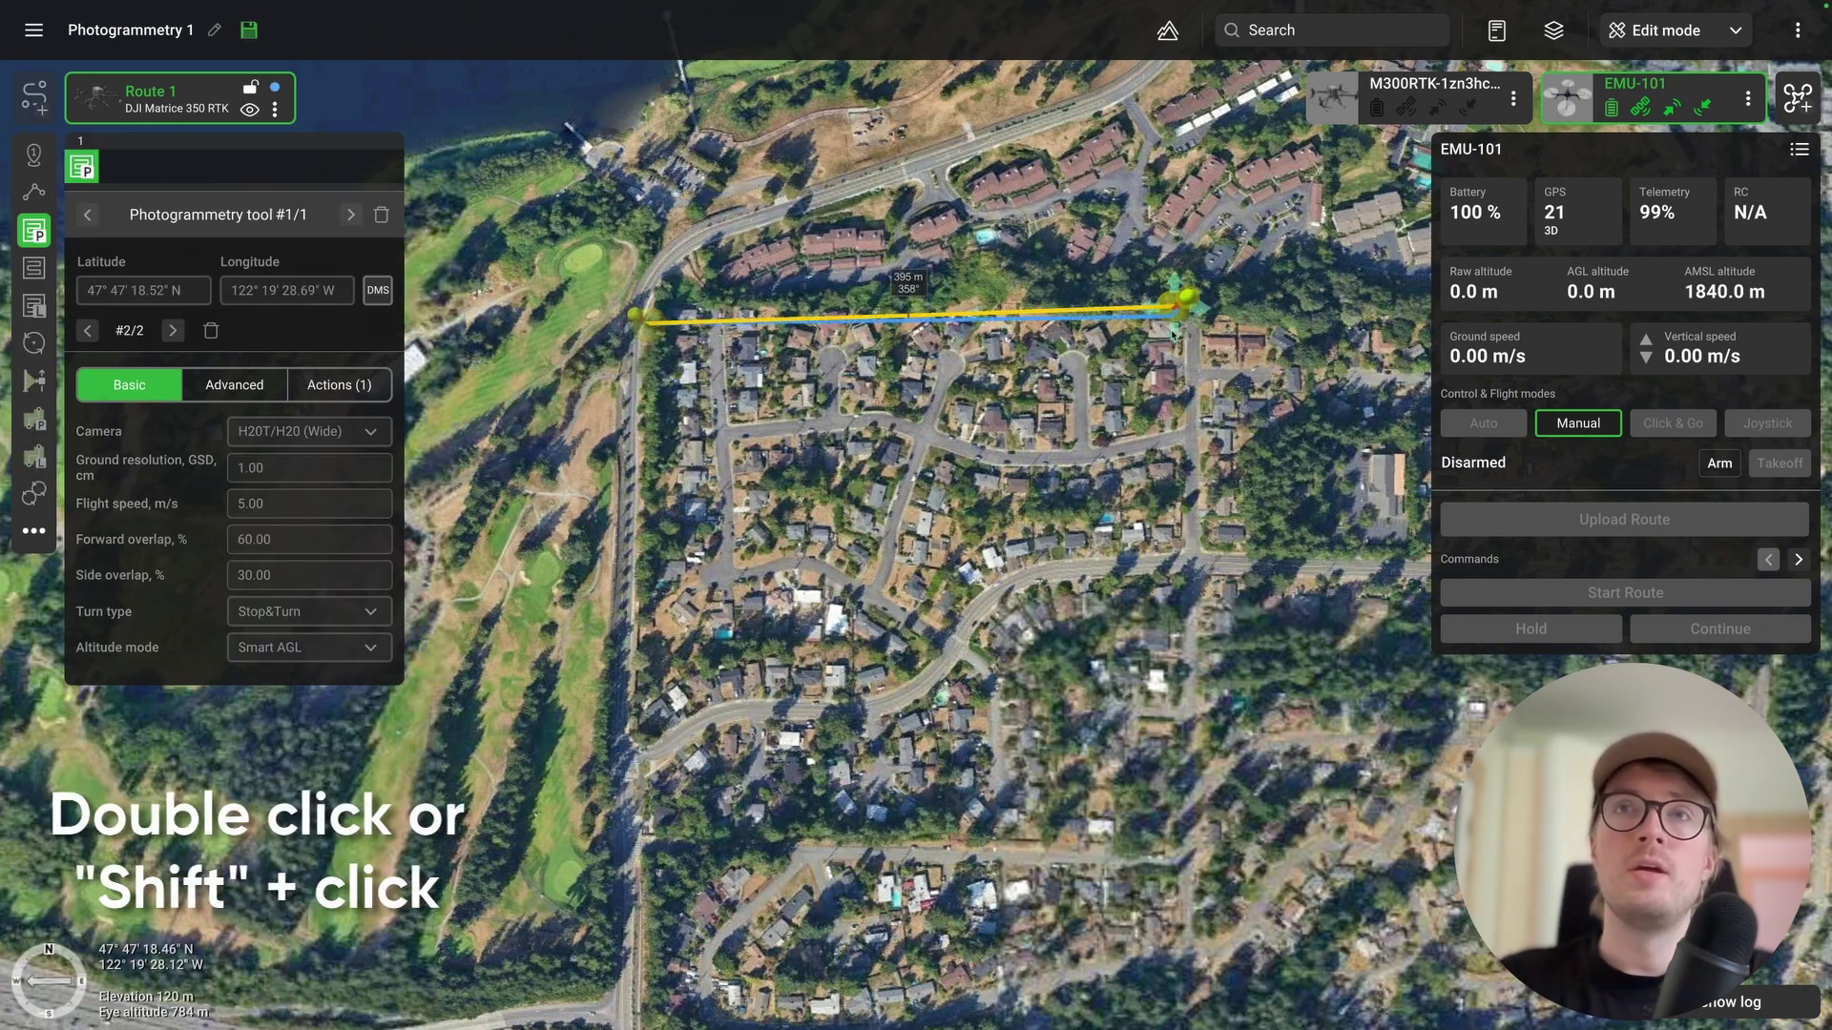
{"action": "left_click", "coordinate": [1183, 569]}
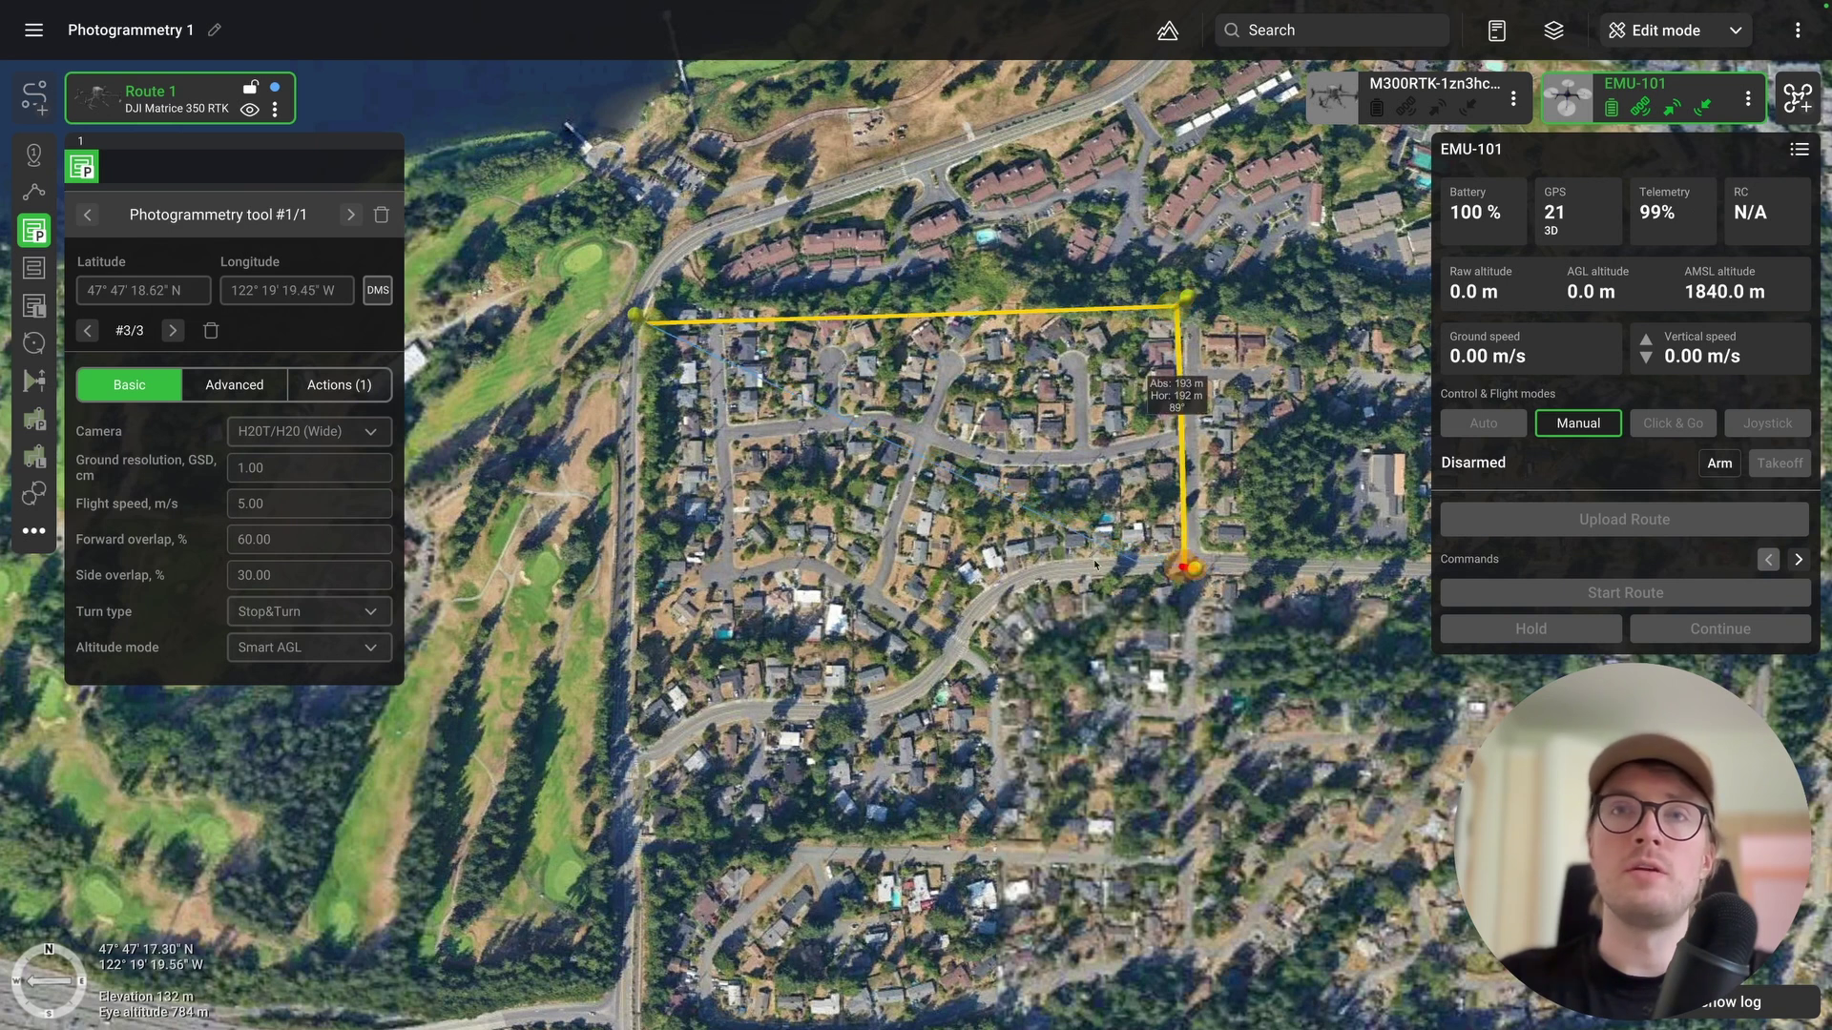
{"action": "left_click", "coordinate": [1020, 572]}
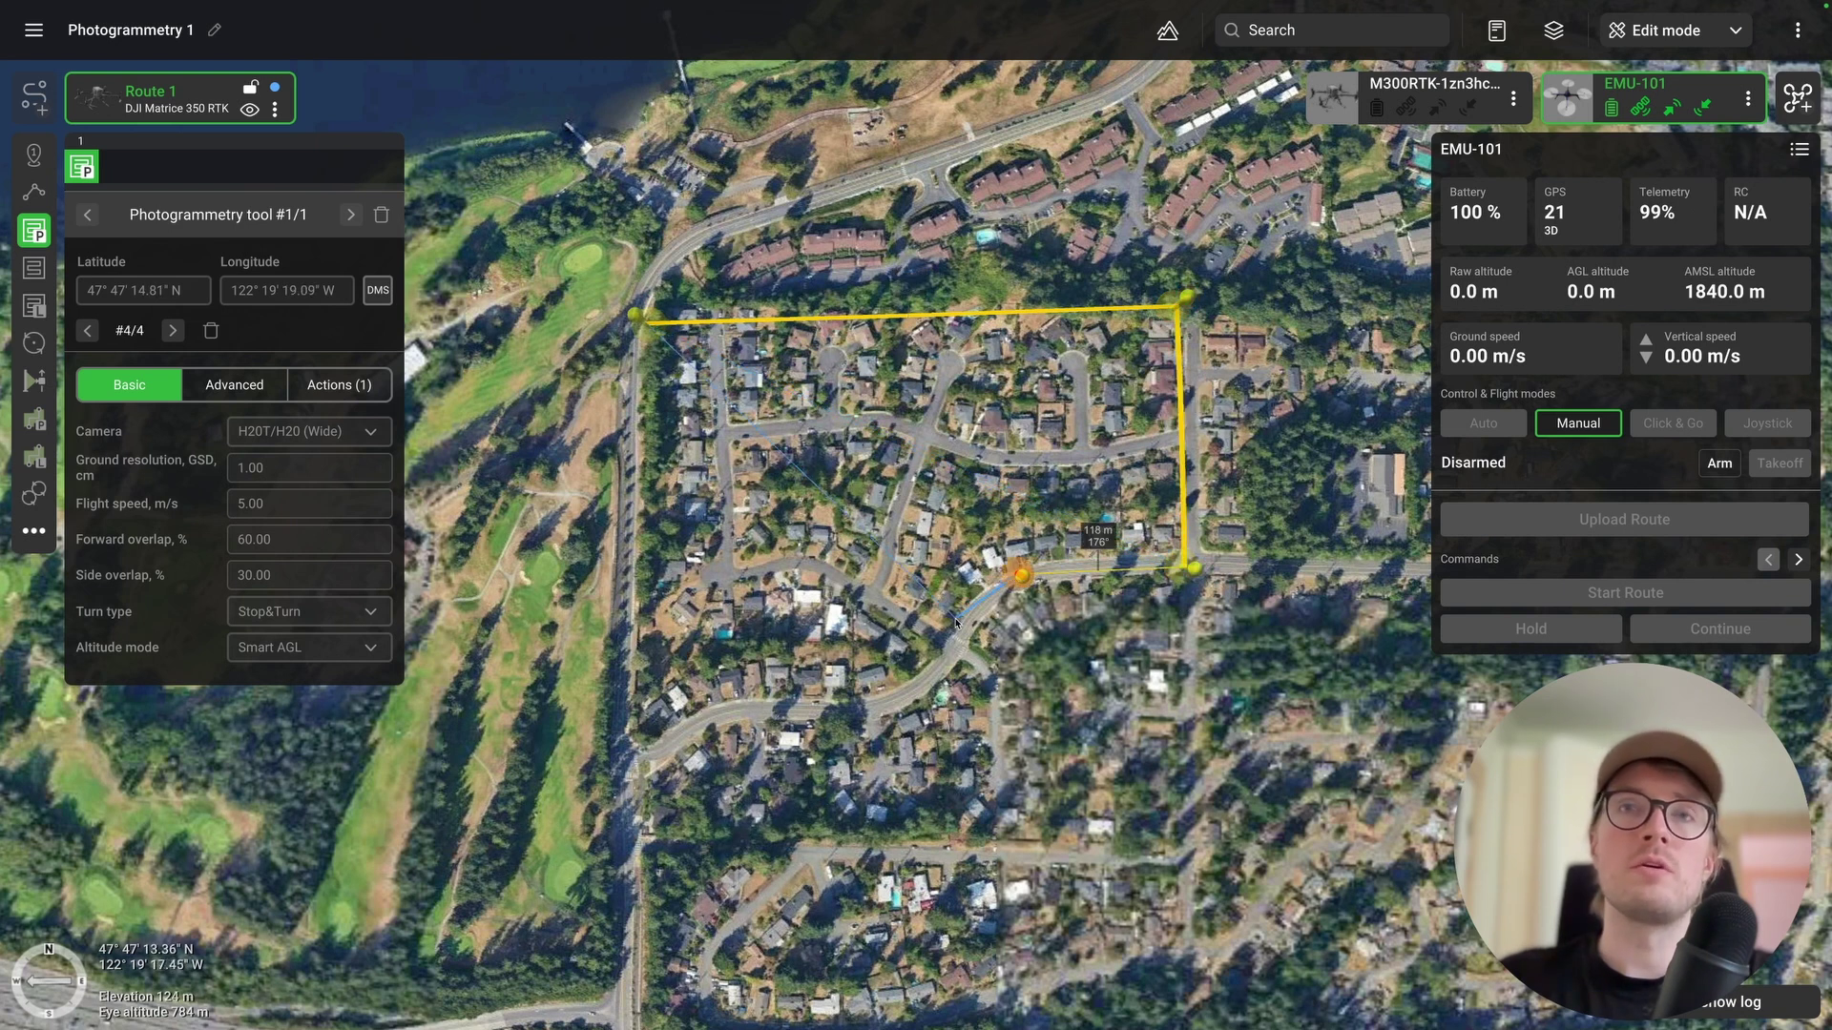
{"action": "left_click", "coordinate": [959, 630]}
{"action": "left_click", "coordinate": [924, 689]}
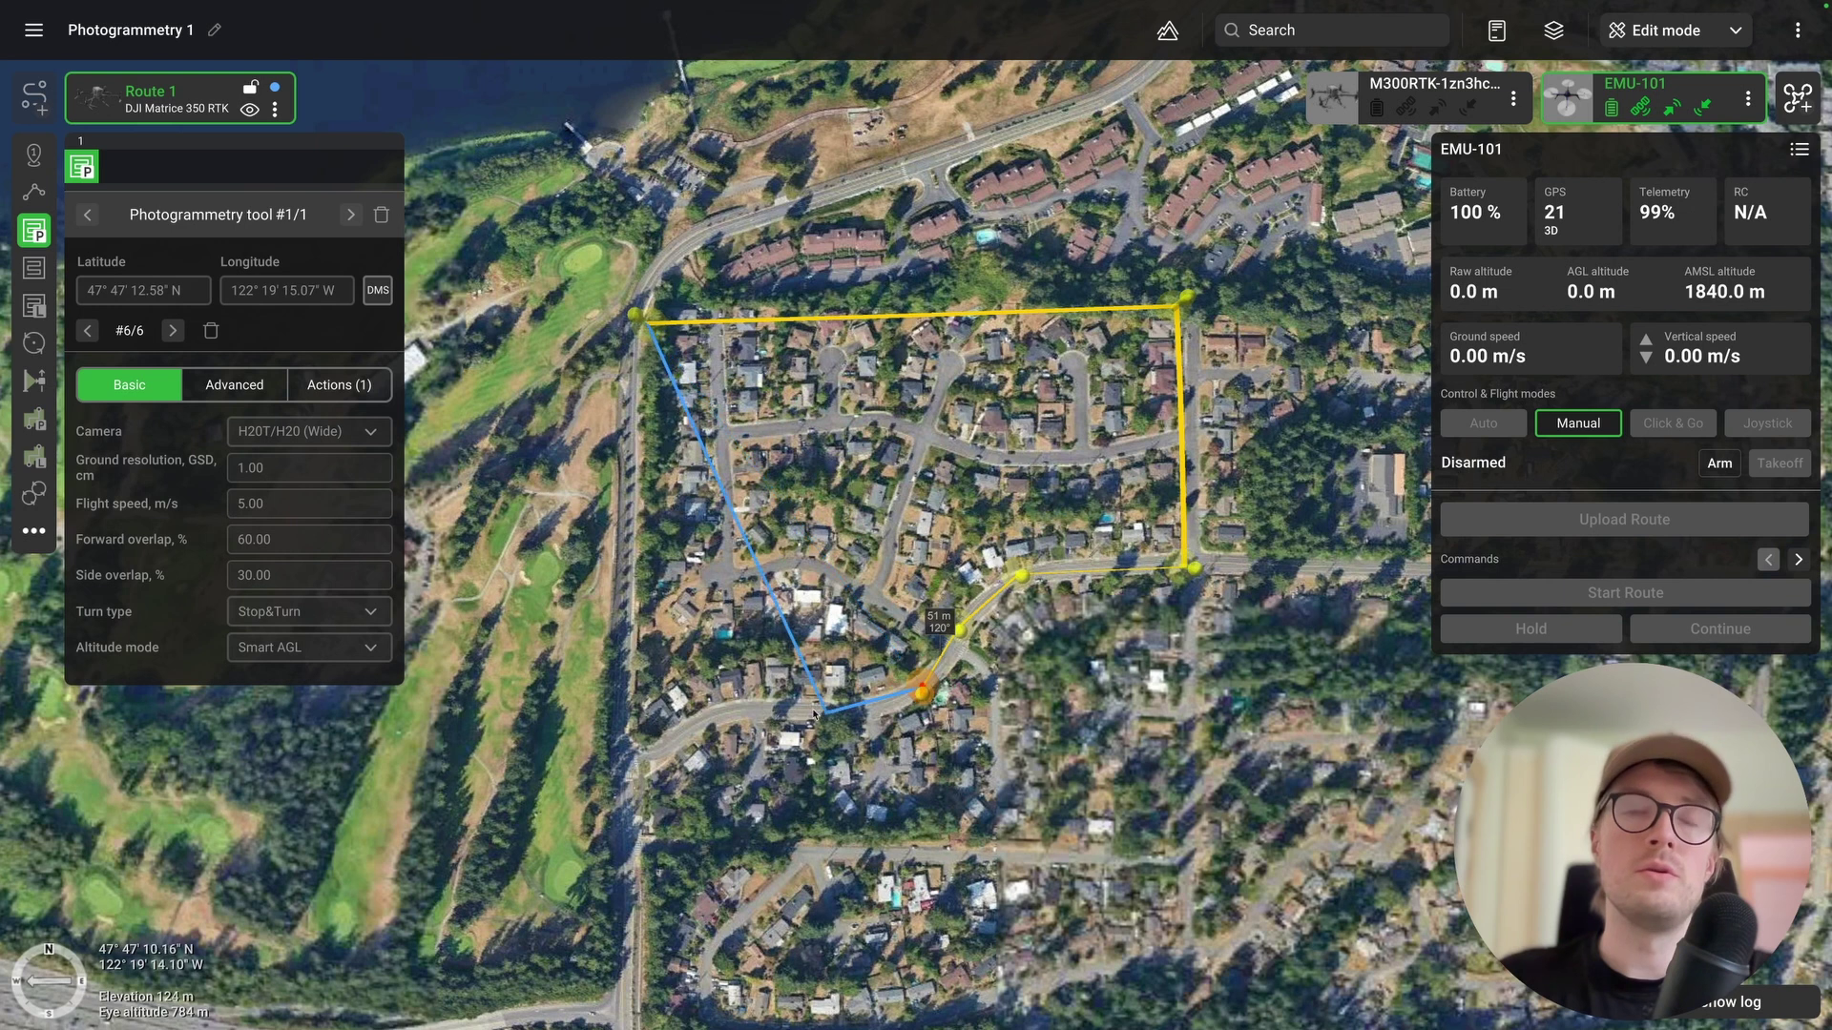
{"action": "left_click", "coordinate": [794, 715]}
{"action": "left_click", "coordinate": [716, 719]}
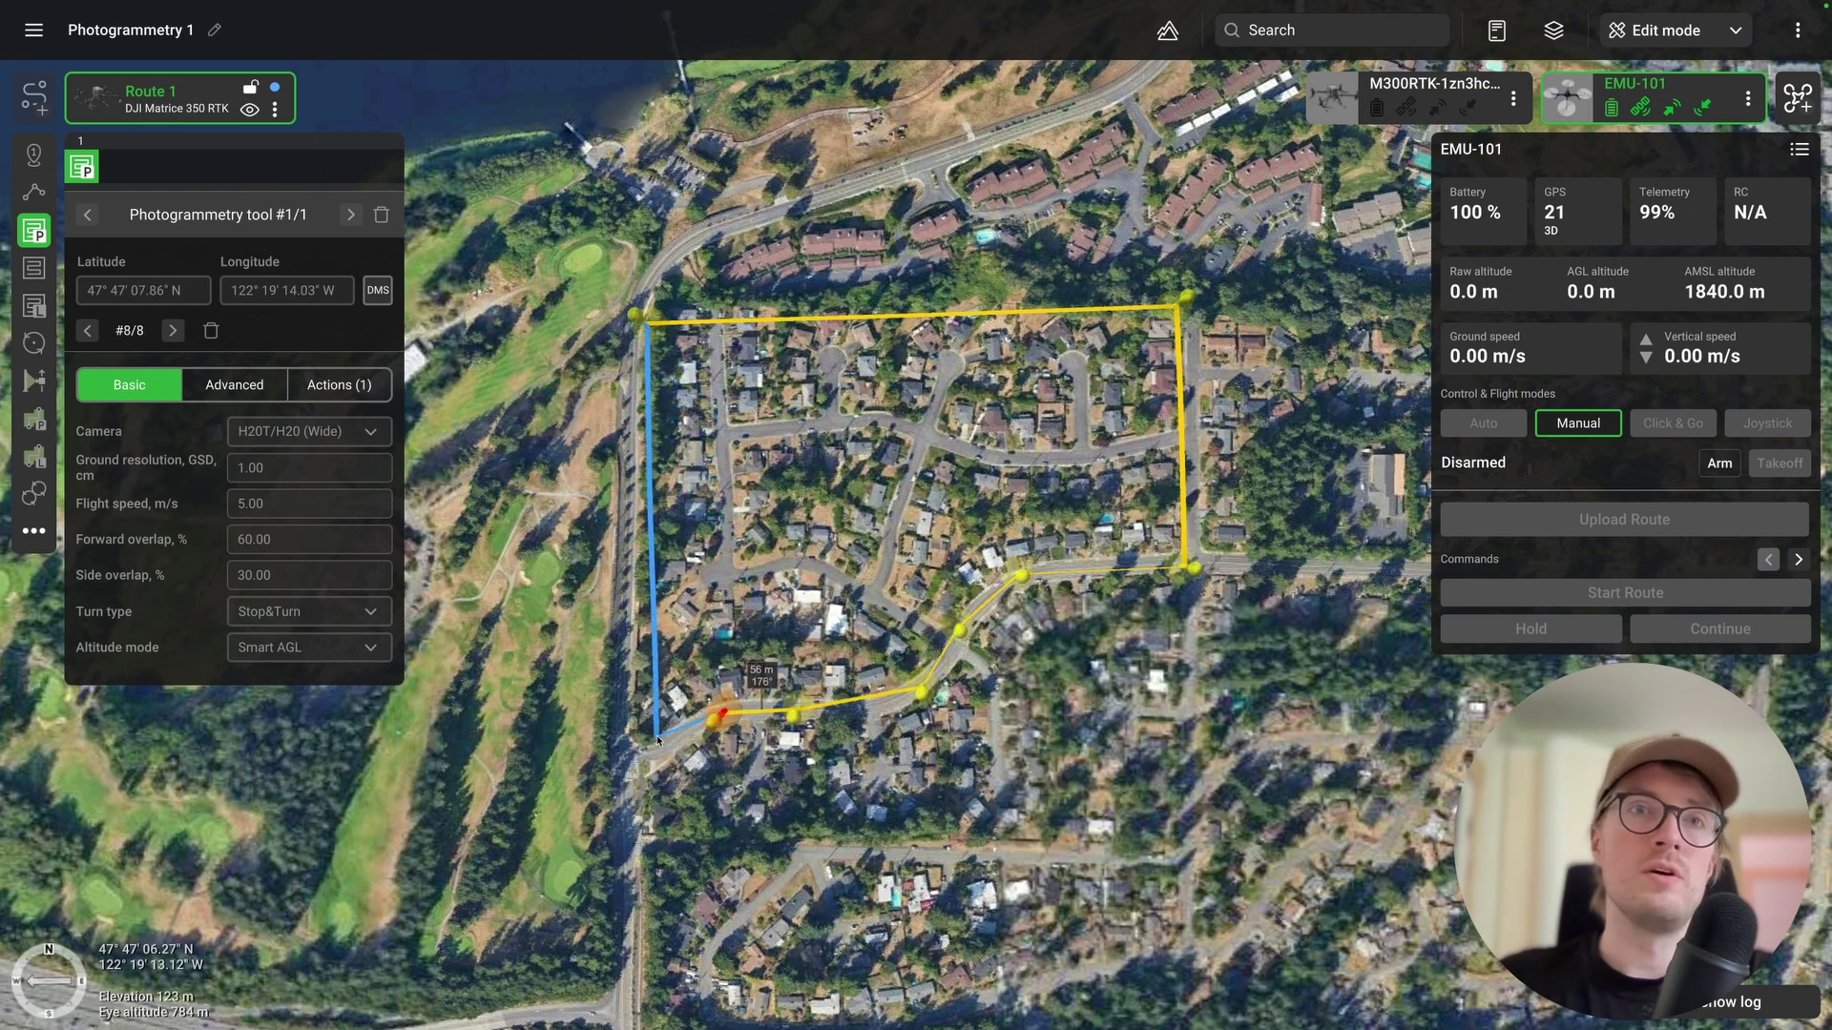
{"action": "left_click", "coordinate": [617, 758]}
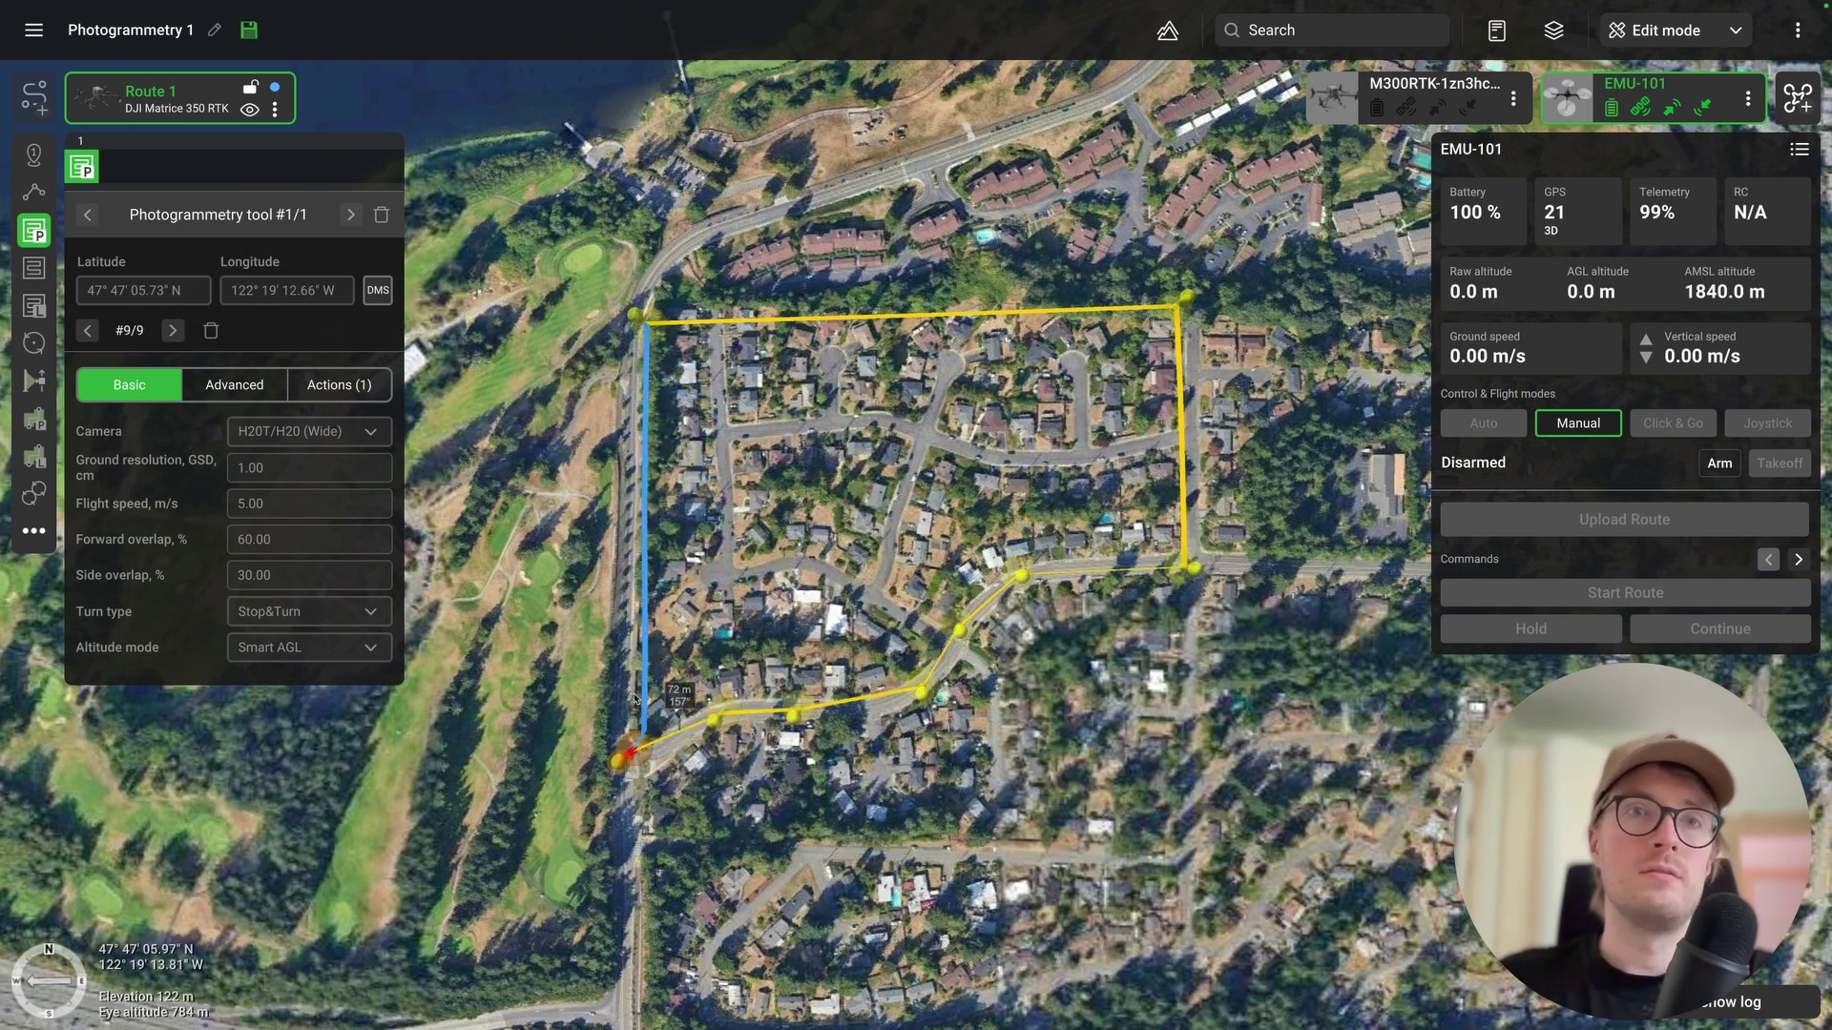
{"action": "scroll", "coordinate": [740, 773], "scroll_direction": "up", "scroll_amount": 3}
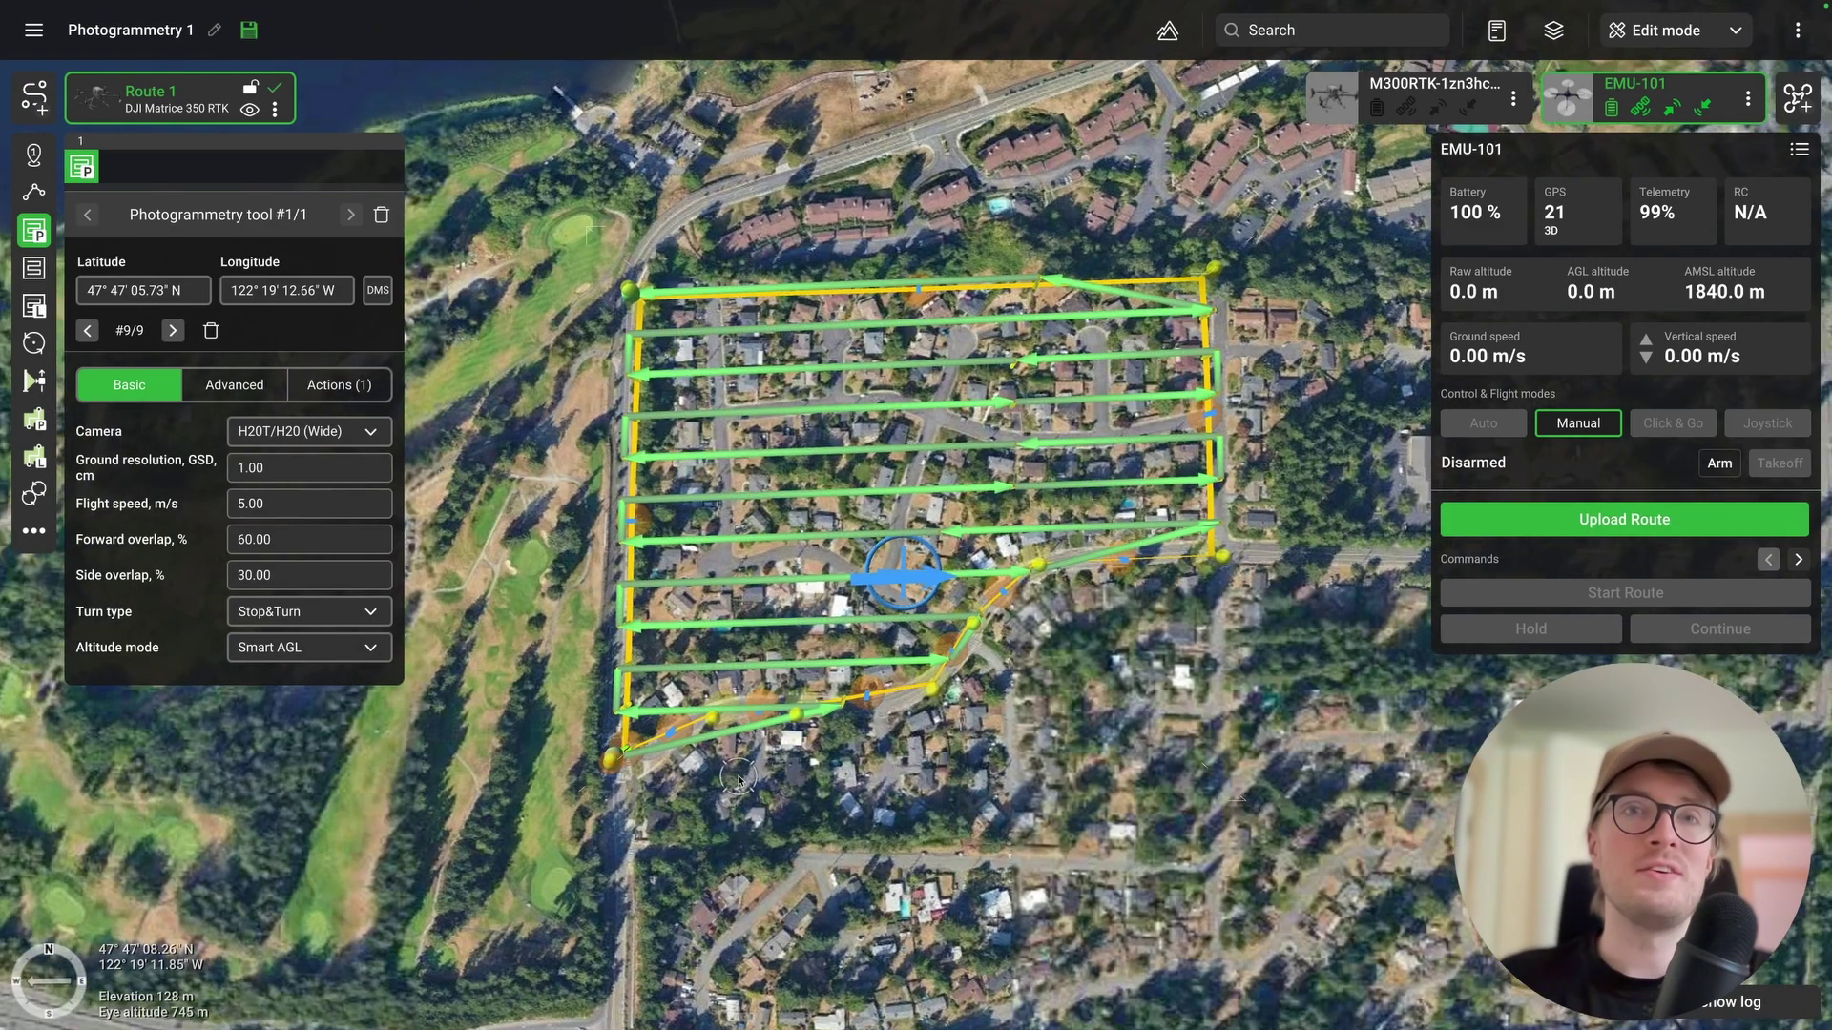
- Refine the photogrammetry polygon with three extra vertices along the road bend and reposition its third vertex at the road corner
{"action": "left_click_drag", "start_coordinate": [830, 788], "coordinate": [1013, 643]}
{"action": "middle_click_drag", "start_coordinate": [1013, 643], "coordinate": [1281, 710]}
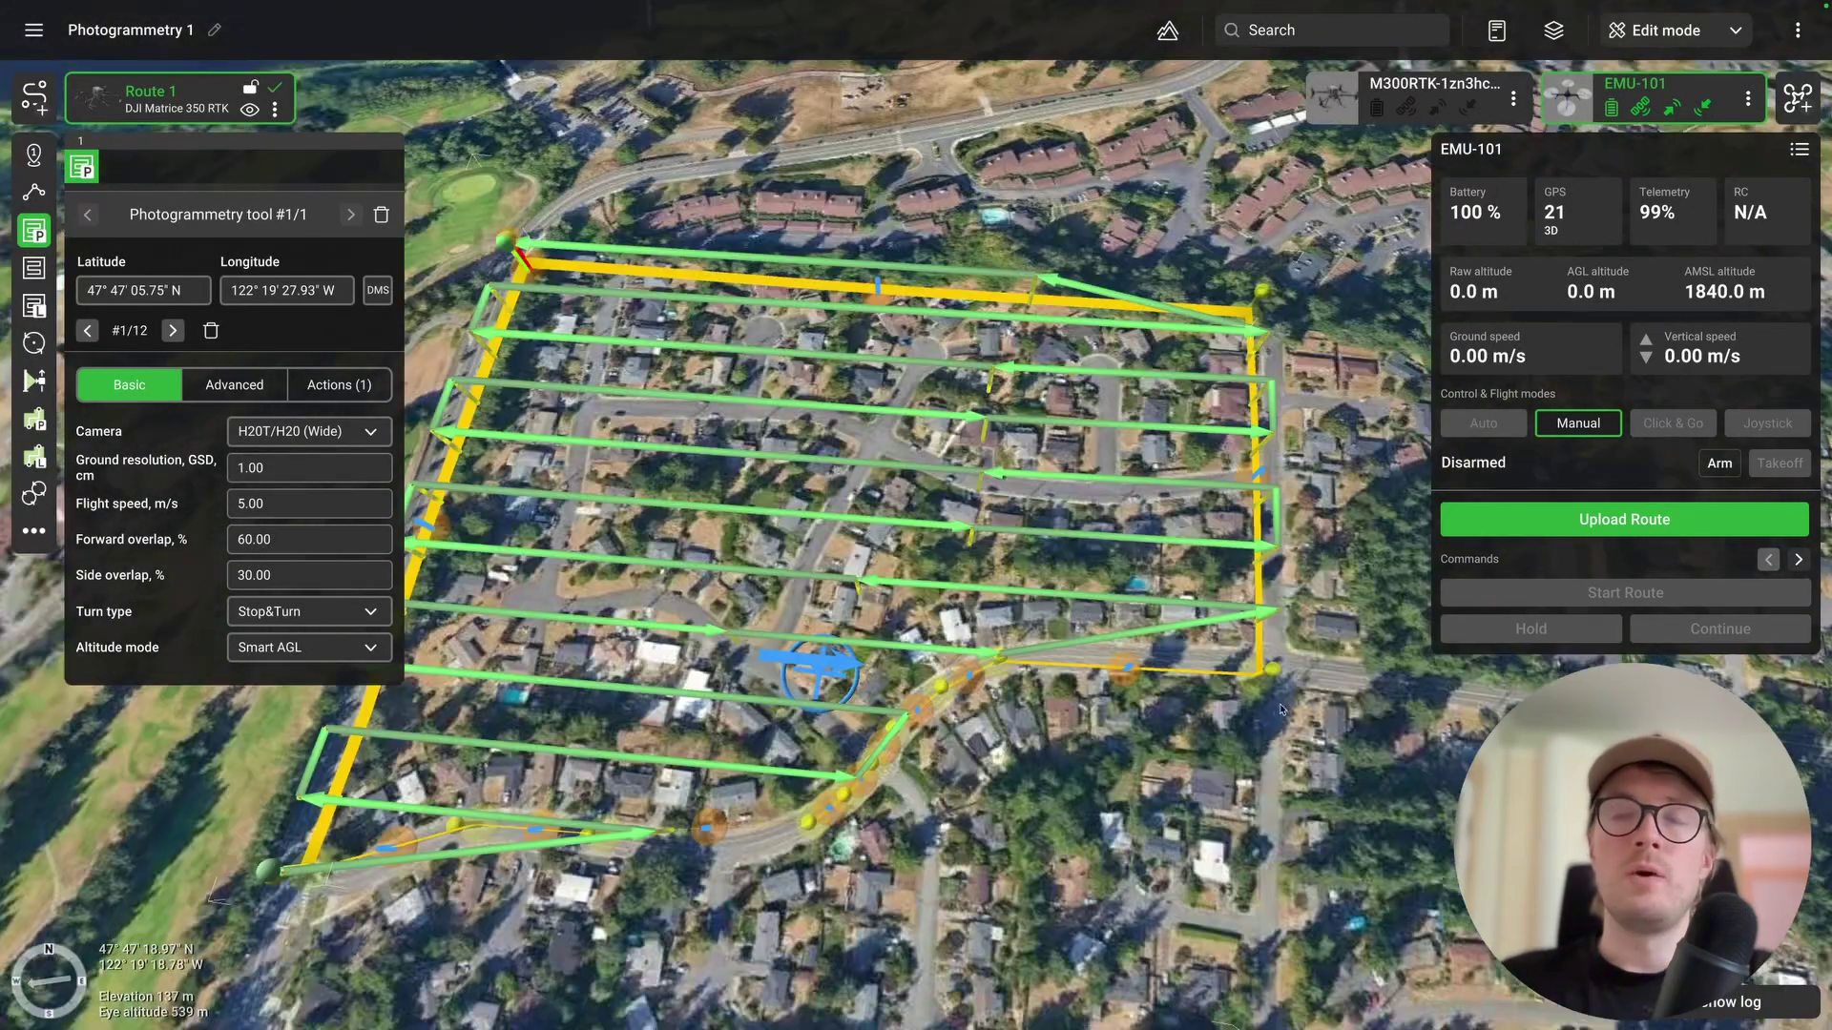
{"action": "middle_click_drag", "start_coordinate": [1192, 901], "coordinate": [1205, 849]}
{"action": "left_click_drag", "start_coordinate": [1157, 577], "coordinate": [1229, 601]}
{"action": "left_click_drag", "start_coordinate": [1110, 798], "coordinate": [1124, 800]}
{"action": "left_click_drag", "start_coordinate": [1231, 752], "coordinate": [1226, 671]}
{"action": "left_click", "coordinate": [832, 704]}
{"action": "left_click_drag", "start_coordinate": [1106, 713], "coordinate": [1104, 734]}
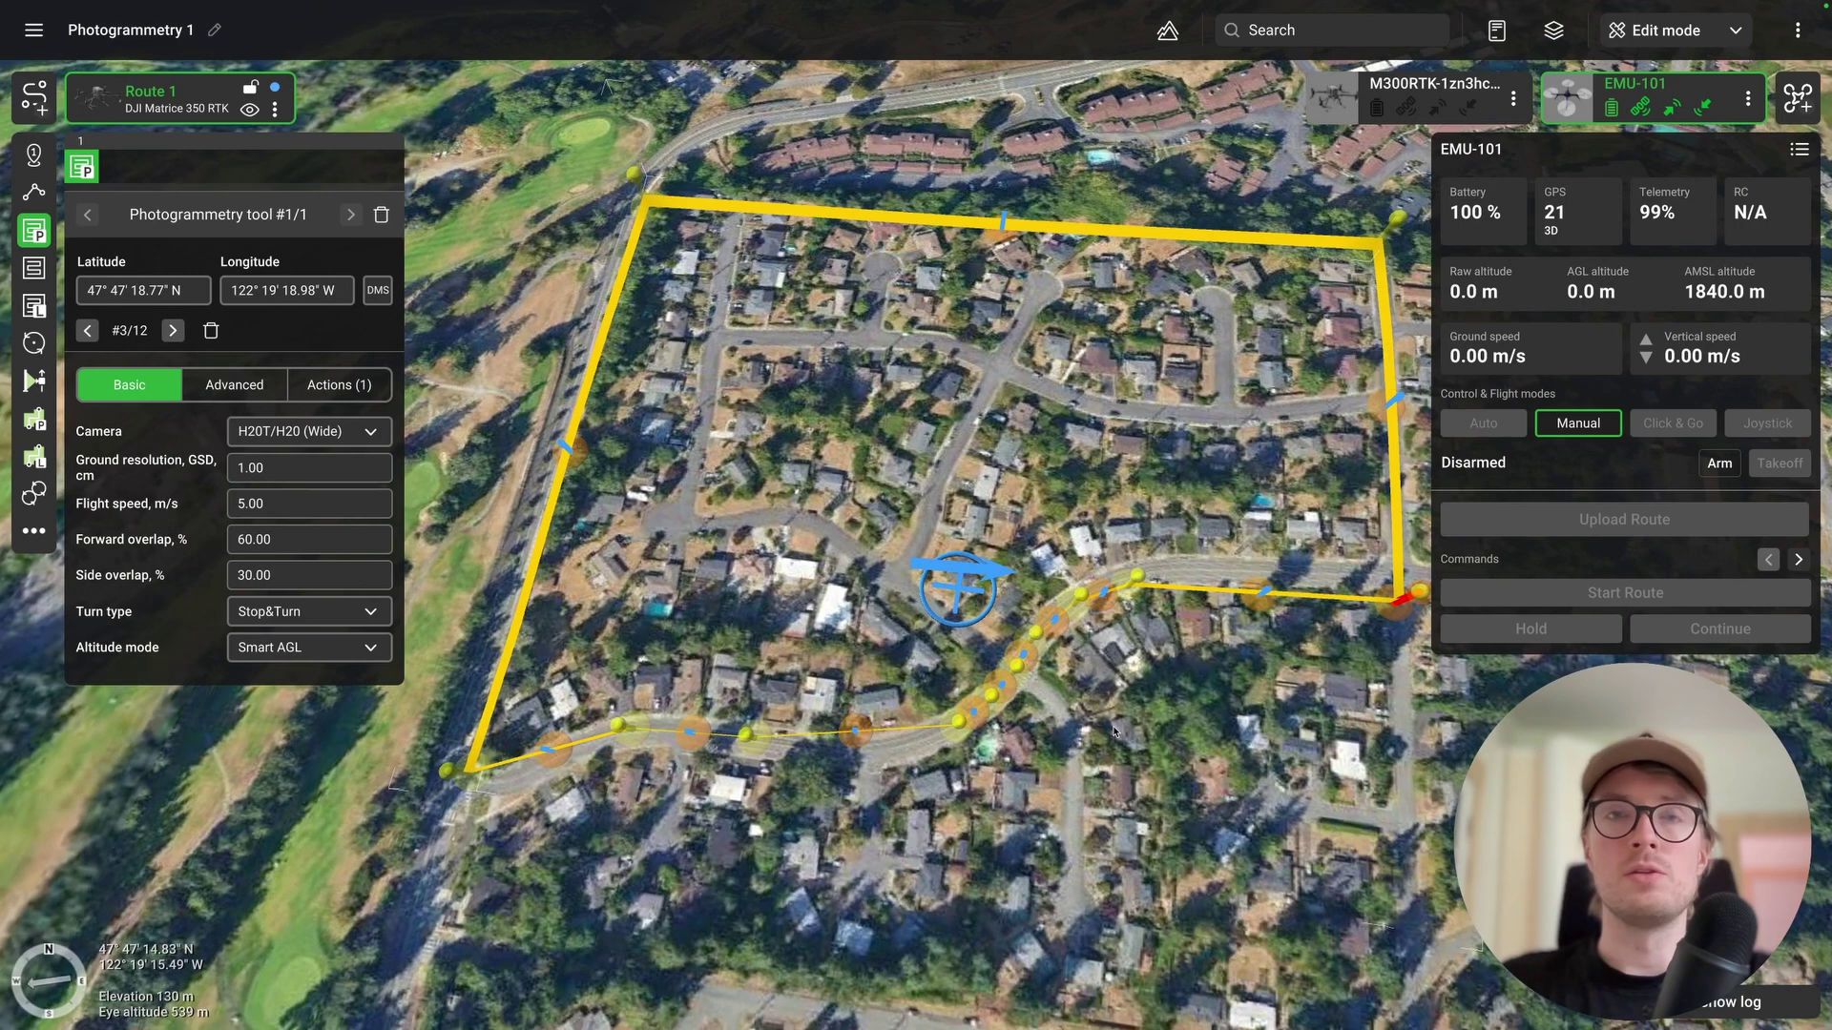
{"action": "left_click_drag", "start_coordinate": [1251, 717], "coordinate": [1027, 684]}
{"action": "right_click_drag", "start_coordinate": [1026, 684], "coordinate": [1028, 769]}
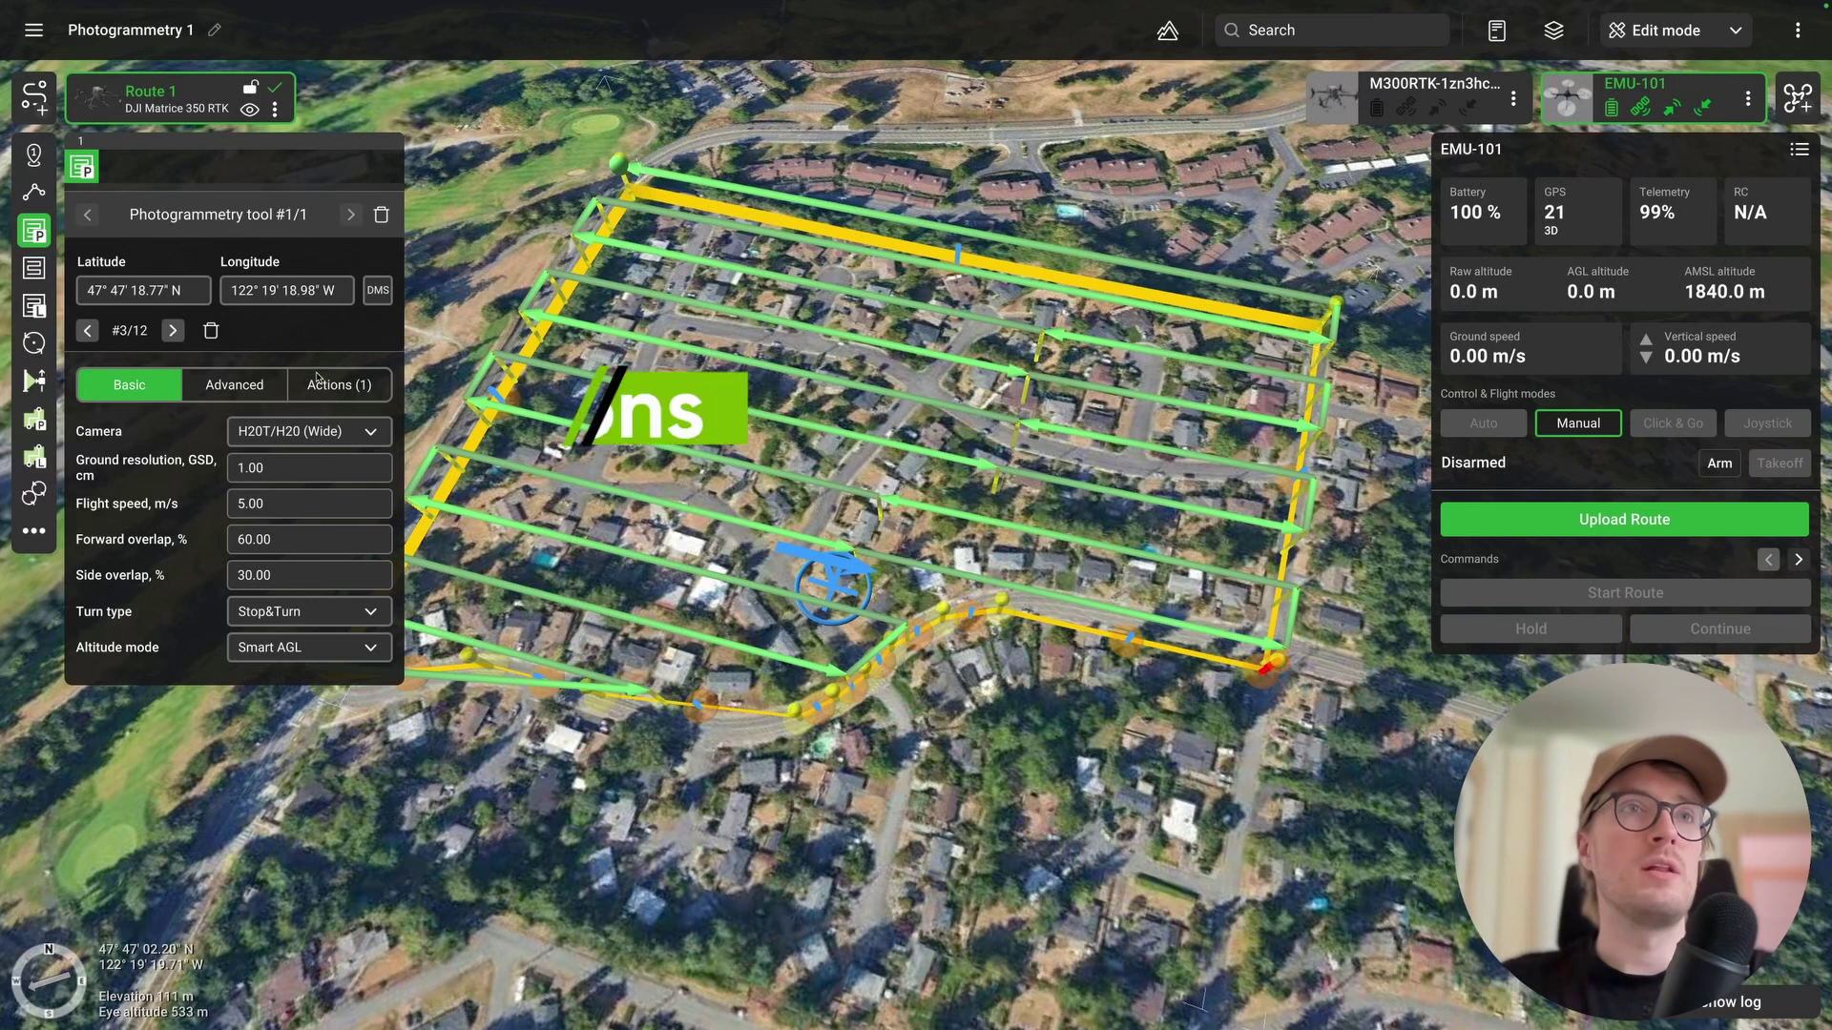
- Add a Set camera attitude action to the photogrammetry segment with a tilt of 90°
{"action": "left_click", "coordinate": [354, 387]}
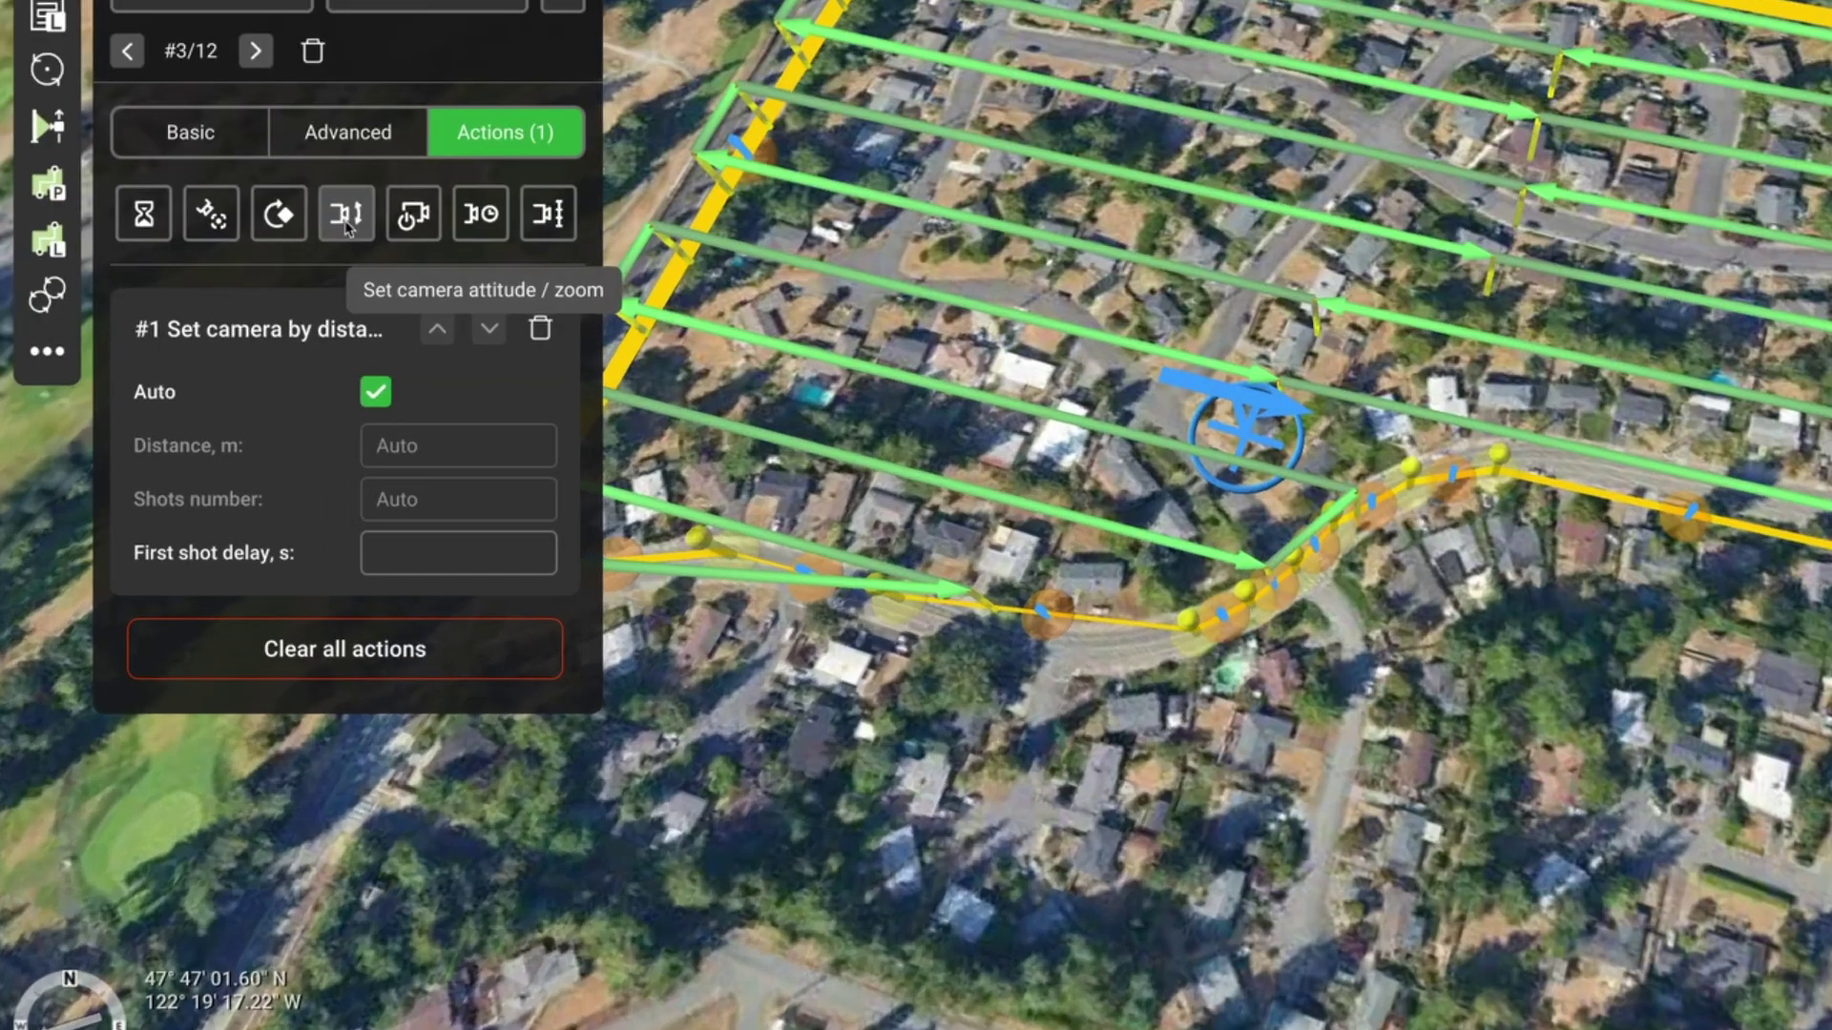
{"action": "left_click", "coordinate": [233, 440]}
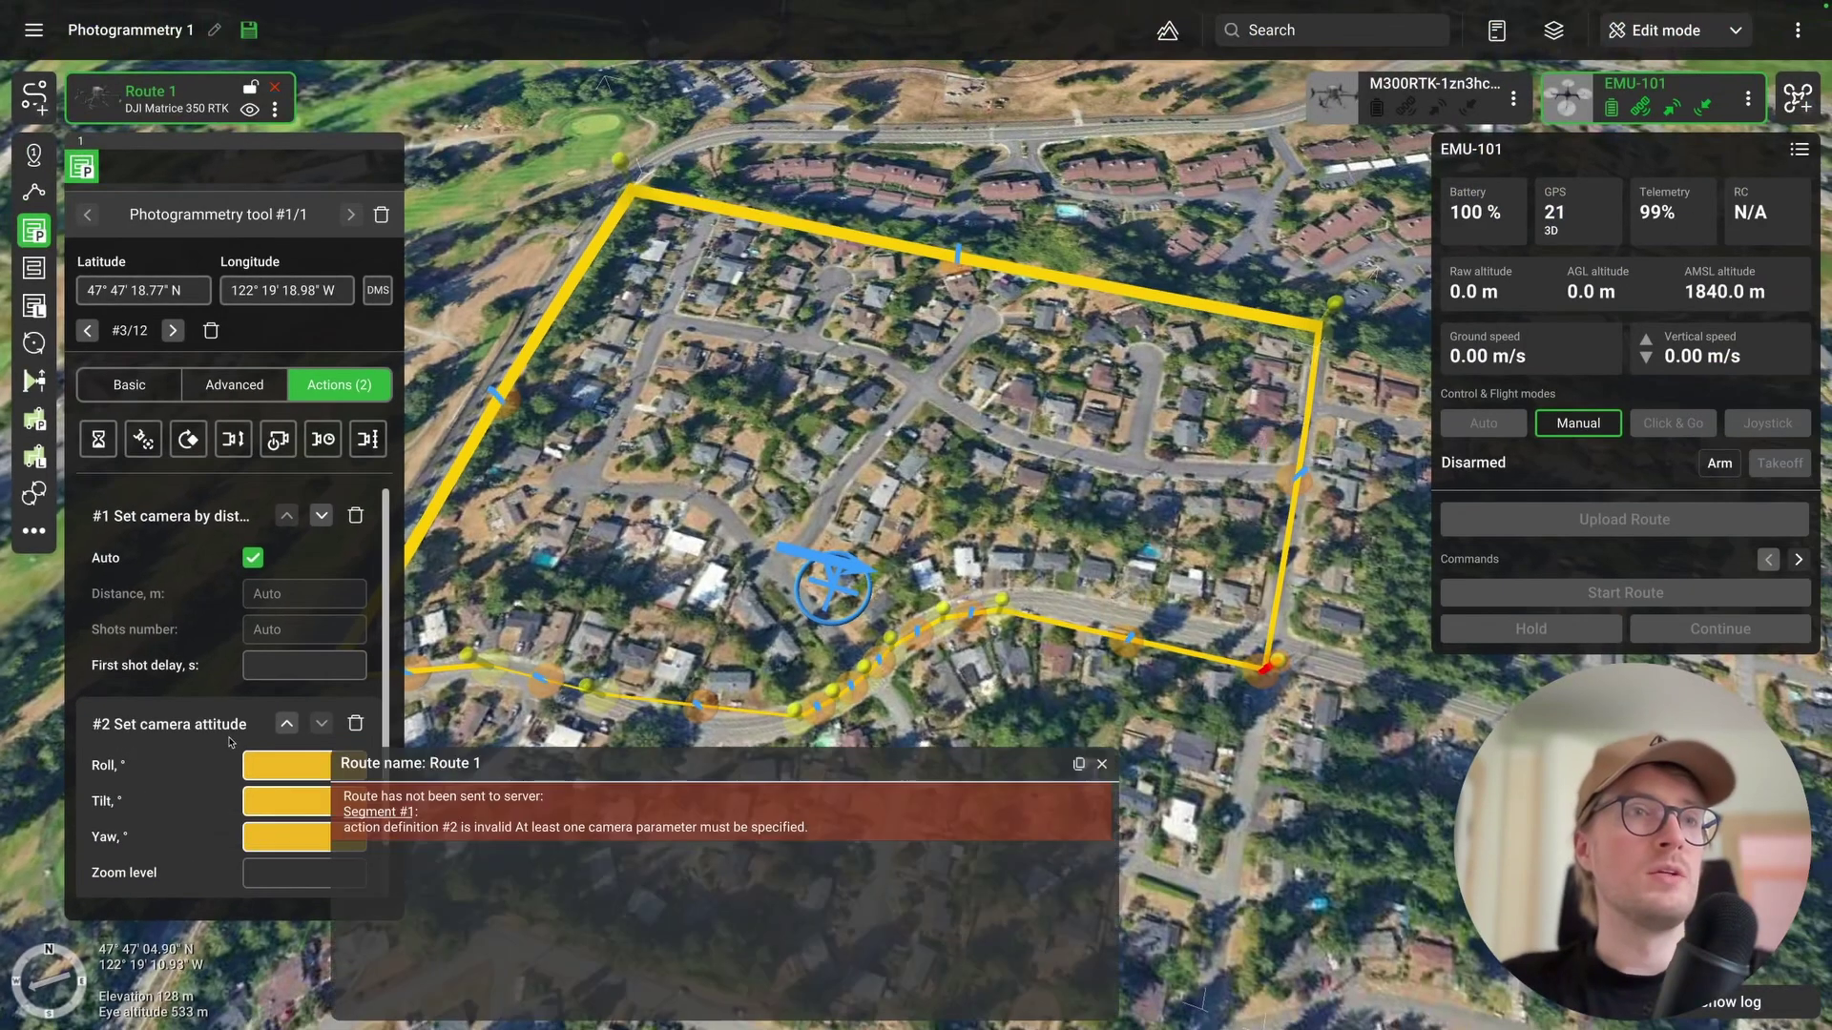
{"action": "mouse_move", "coordinate": [378, 758]}
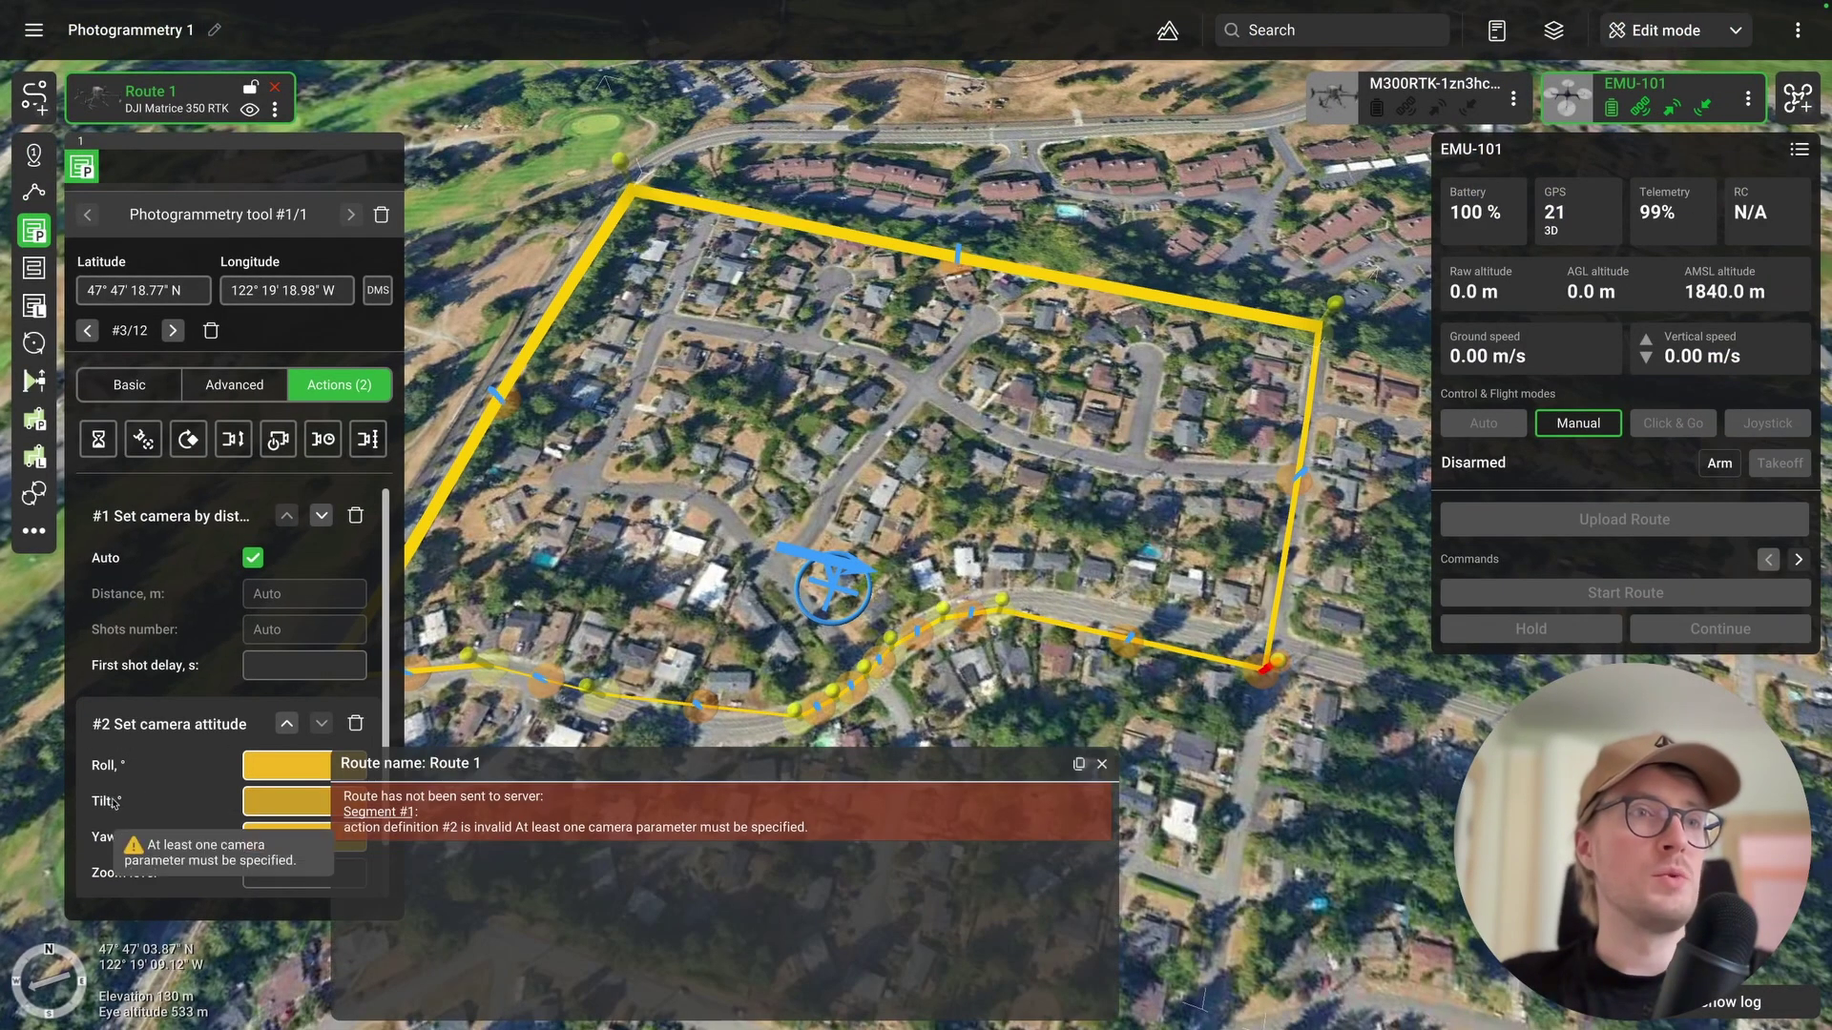
{"action": "left_click", "coordinate": [255, 803]}
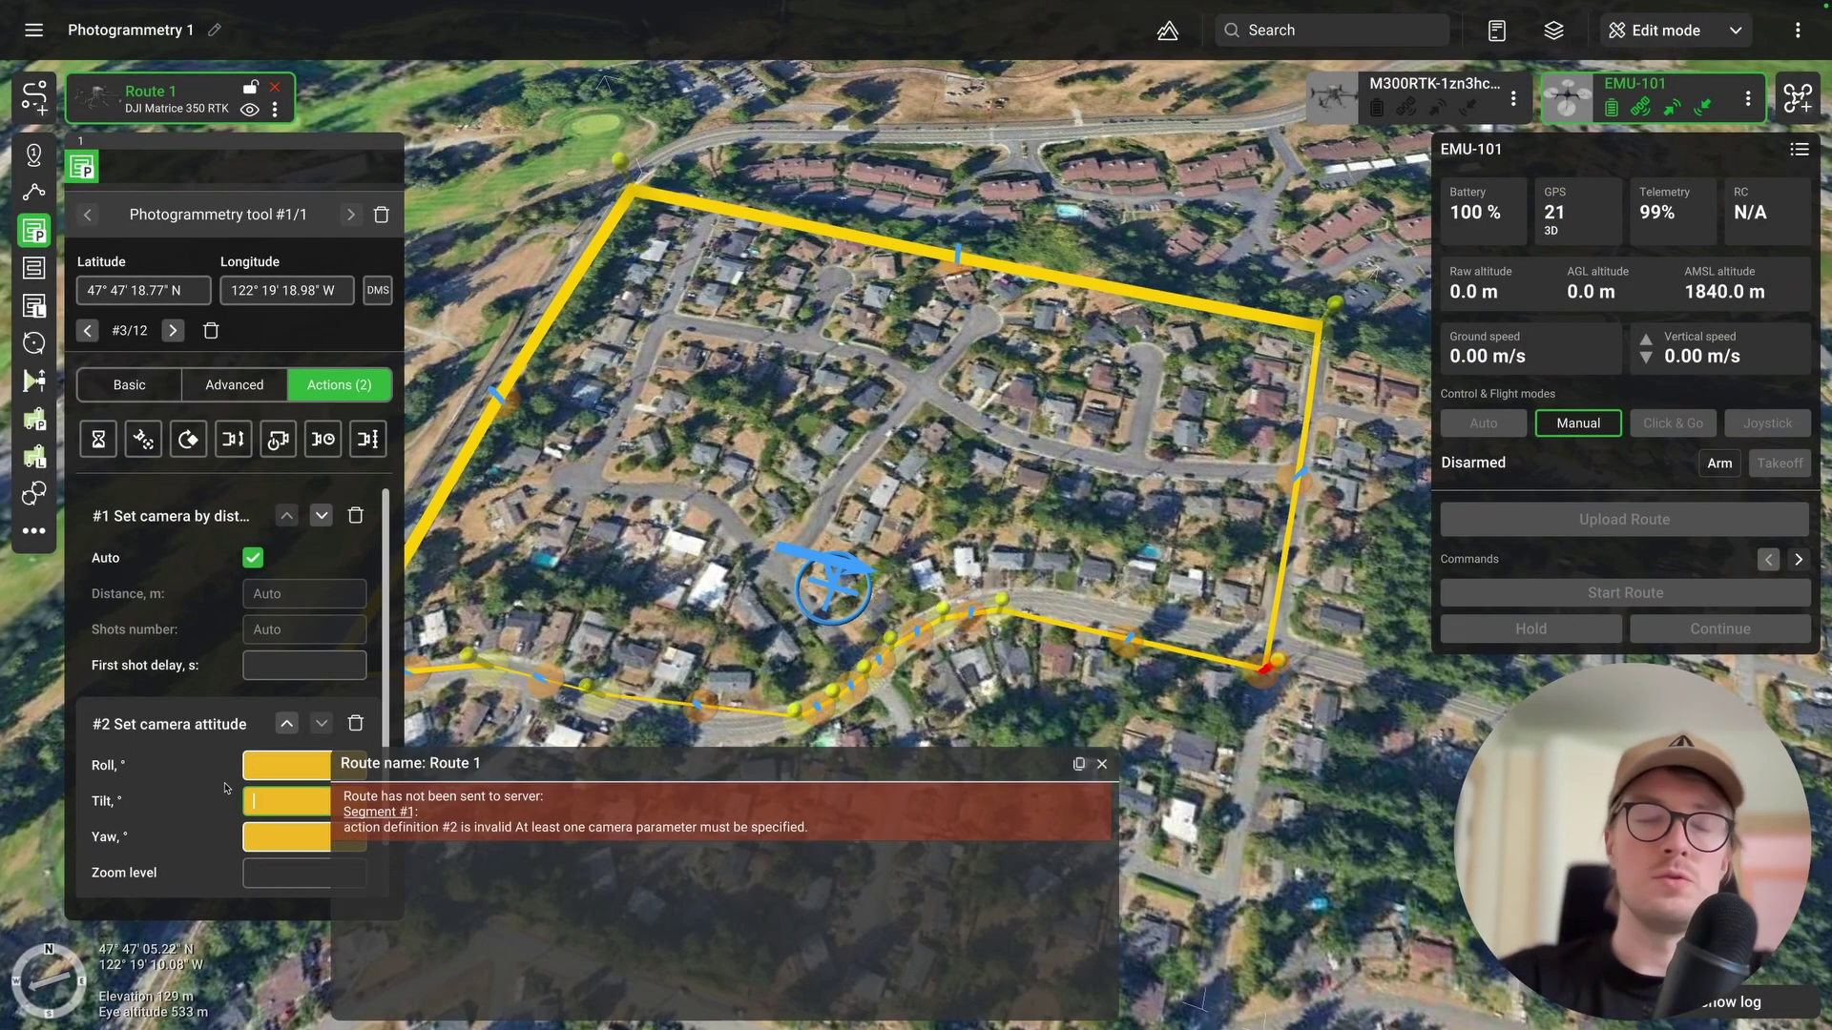
{"action": "type", "text": "90"}
{"action": "key", "text": "Return"}
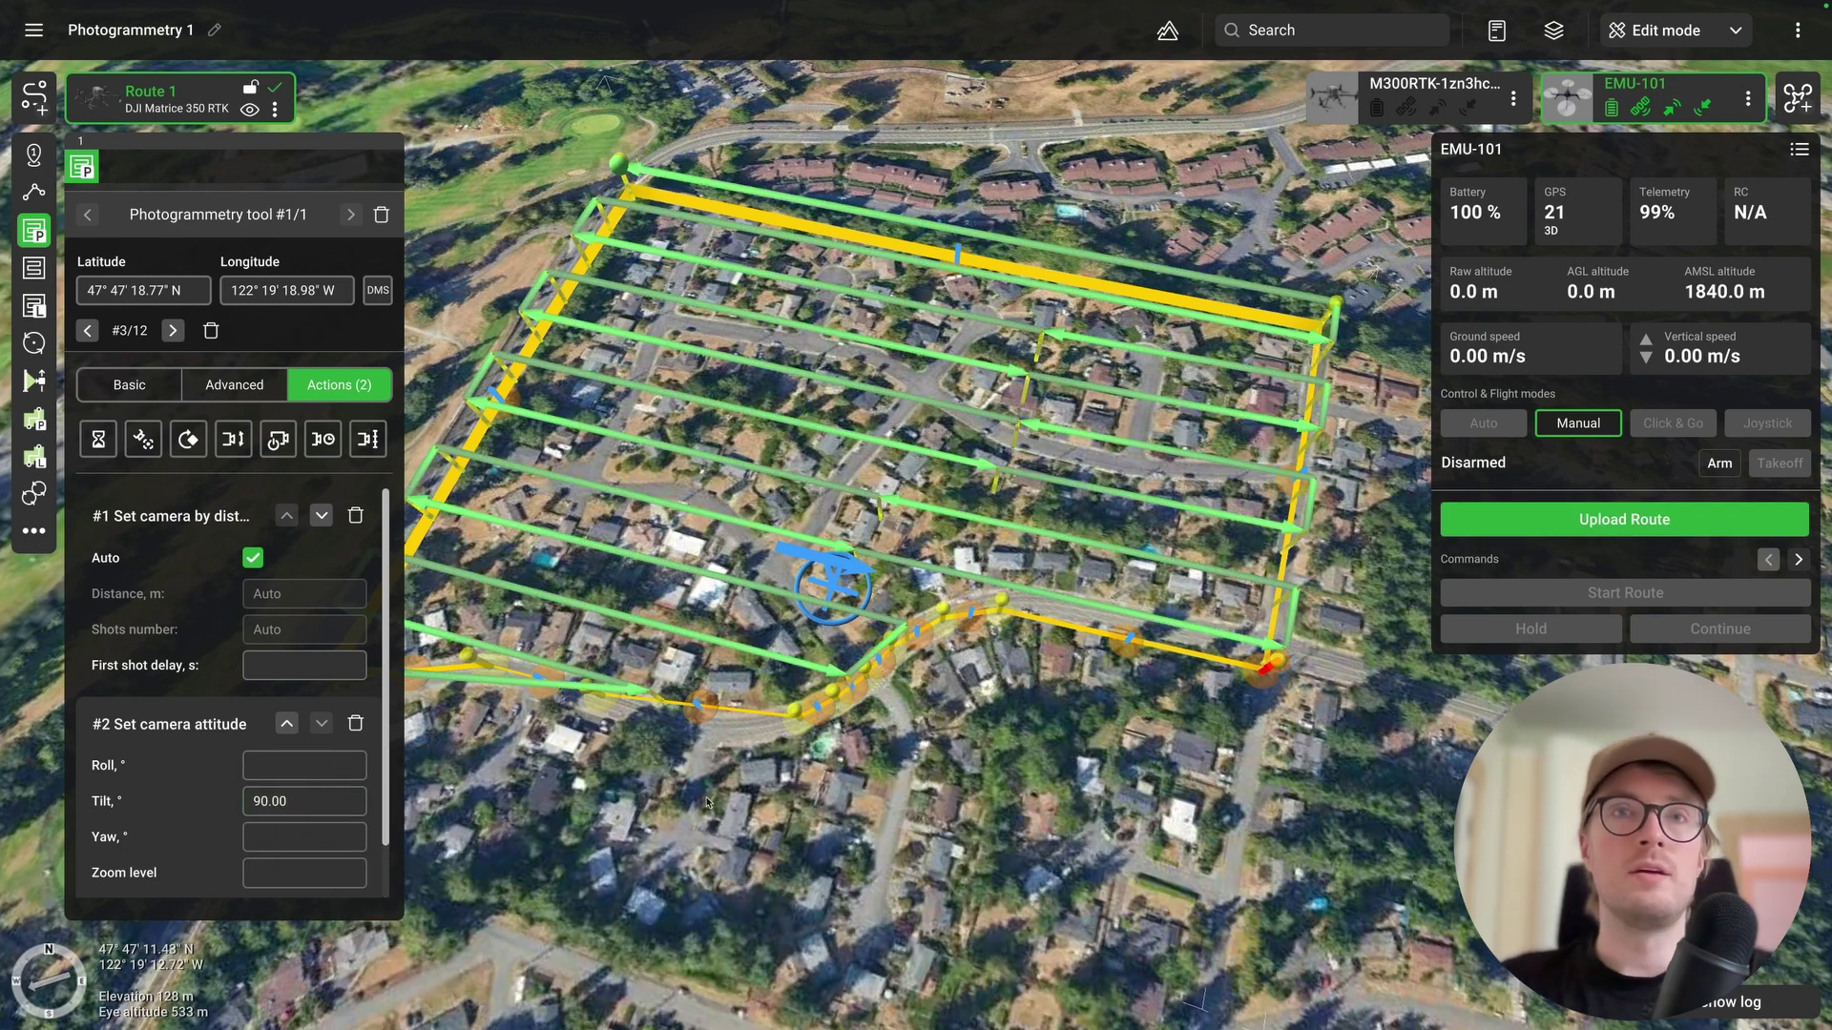
- Add a first waypoint before the photogrammetry segment and move it outside the second polygon corner, beside the wooded strip
{"action": "left_click_drag", "start_coordinate": [739, 812], "coordinate": [1033, 766]}
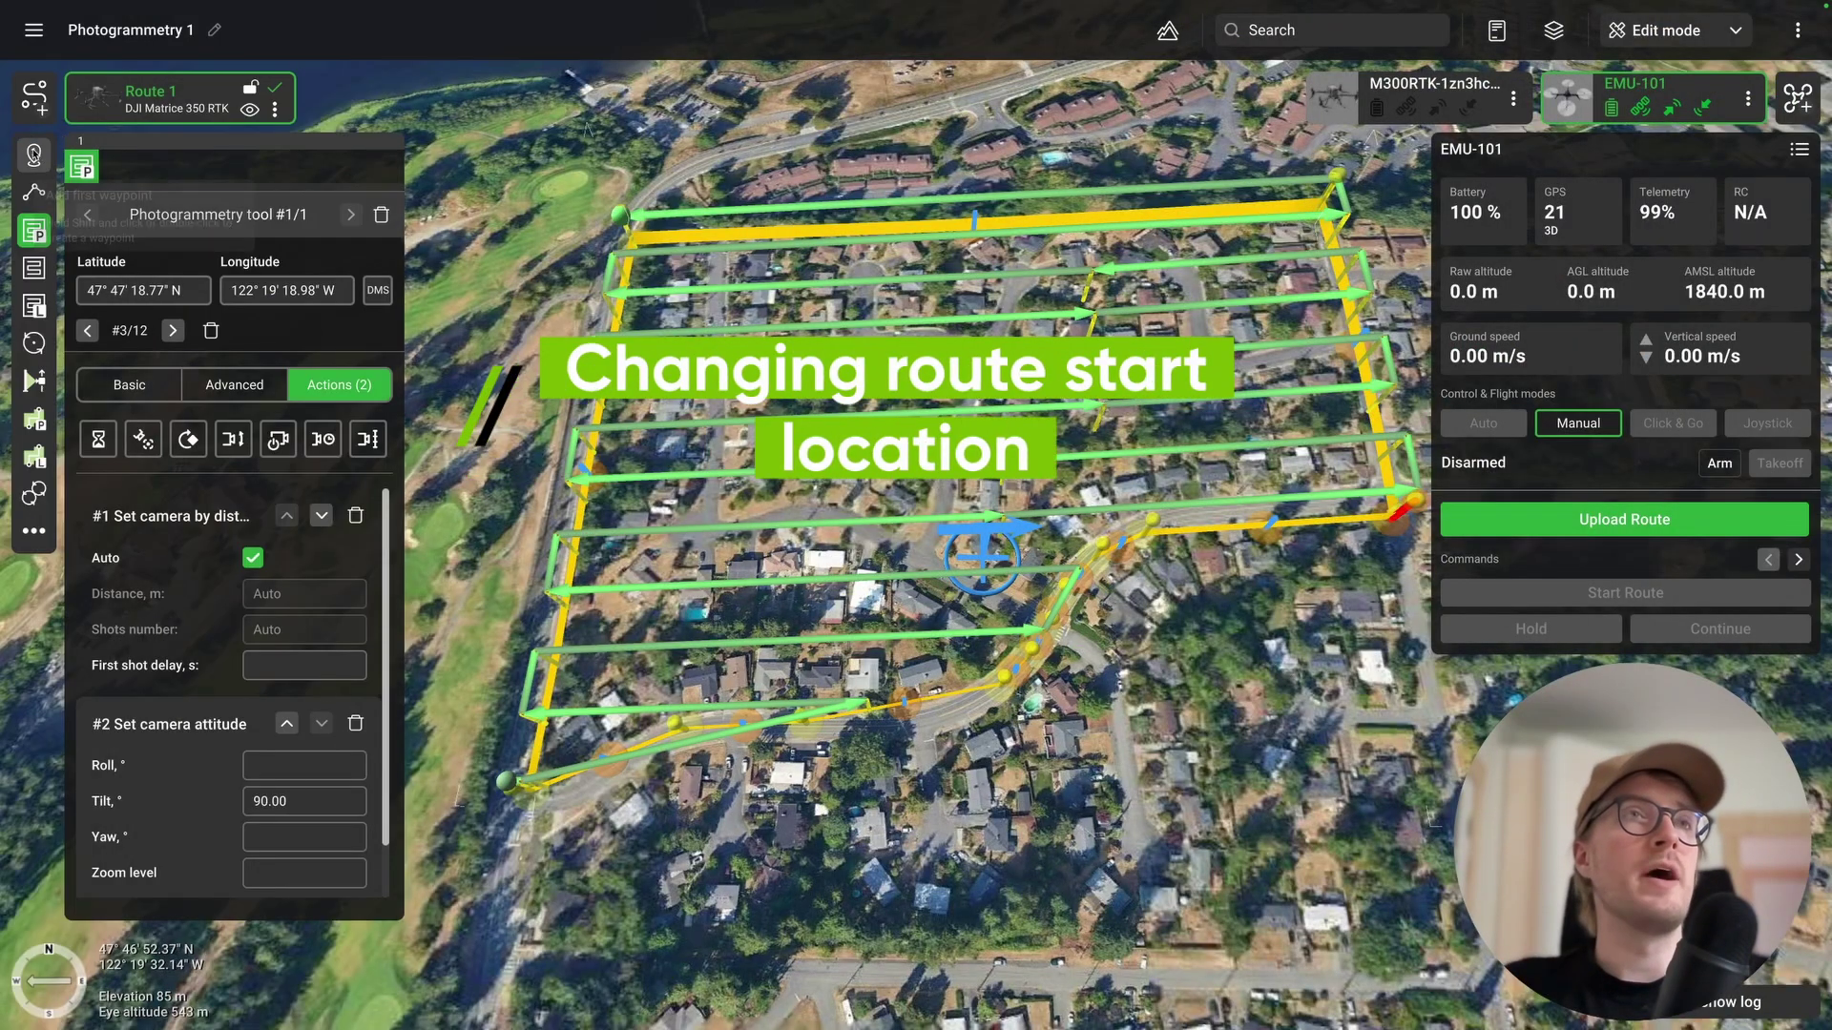
{"action": "left_click", "coordinate": [34, 154]}
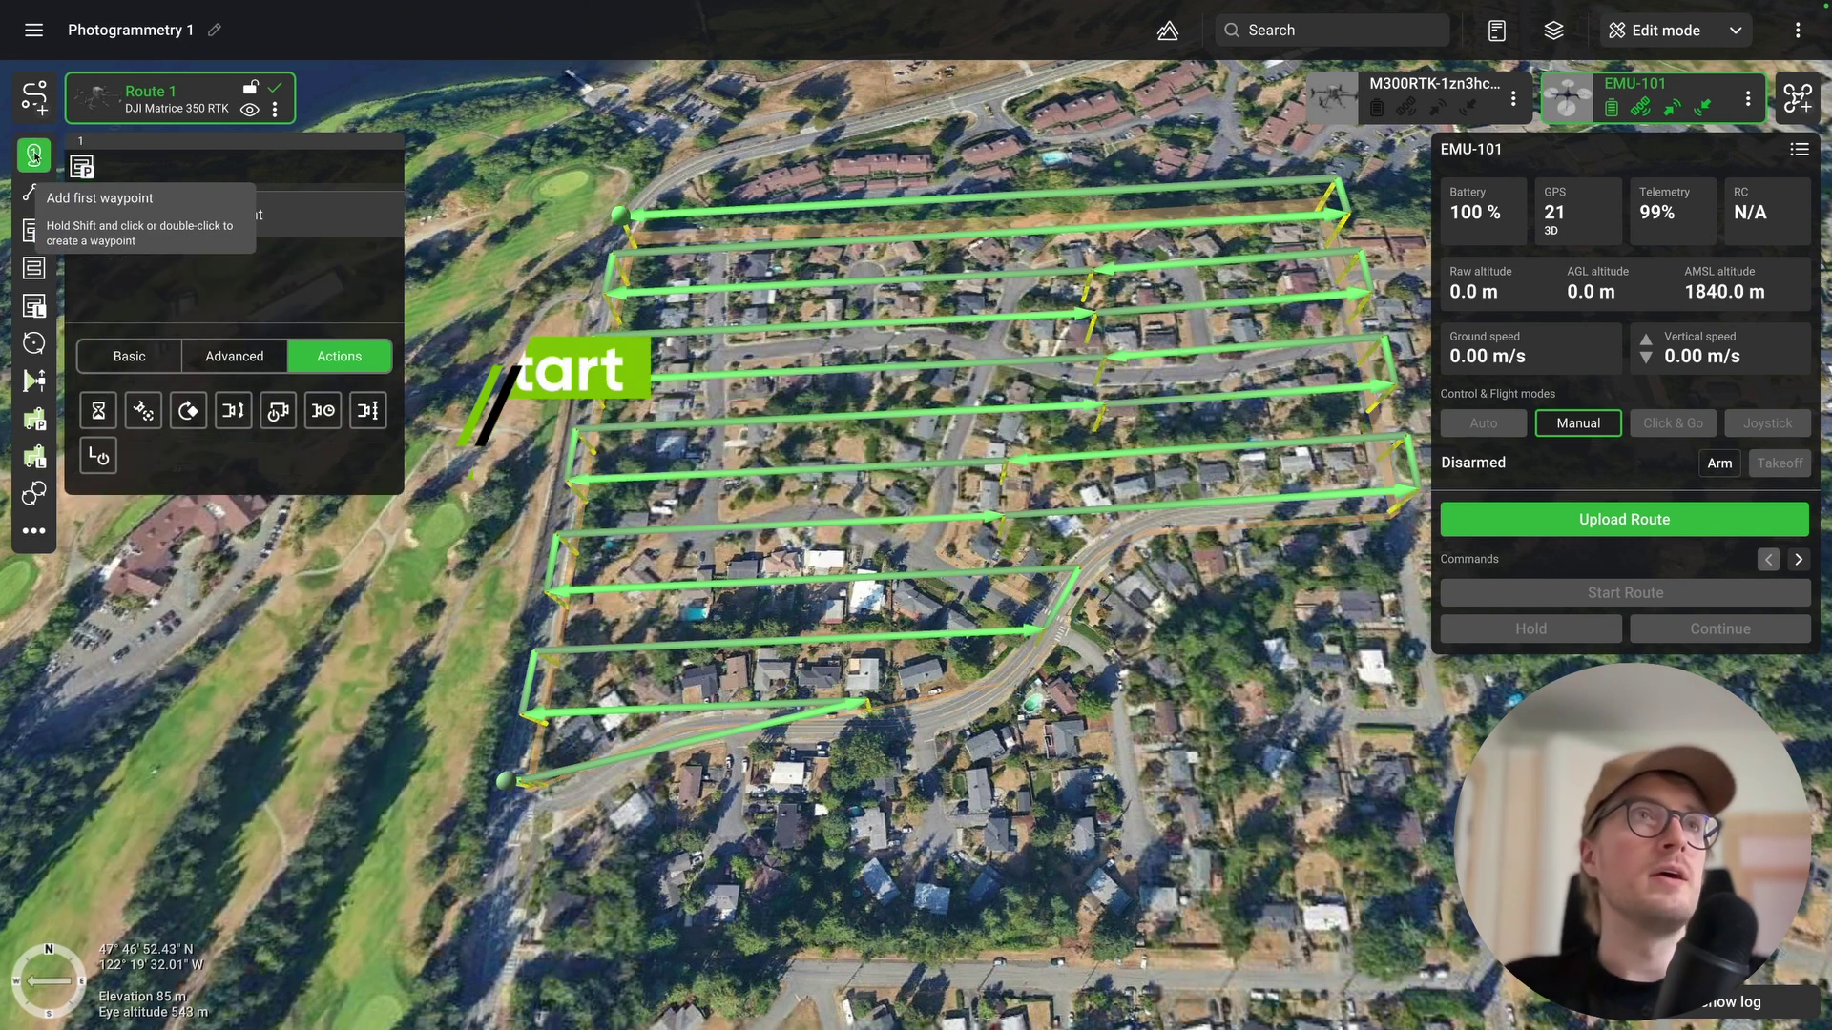
{"action": "left_click", "coordinate": [782, 838]}
{"action": "left_click_drag", "start_coordinate": [799, 852], "coordinate": [1365, 277]}
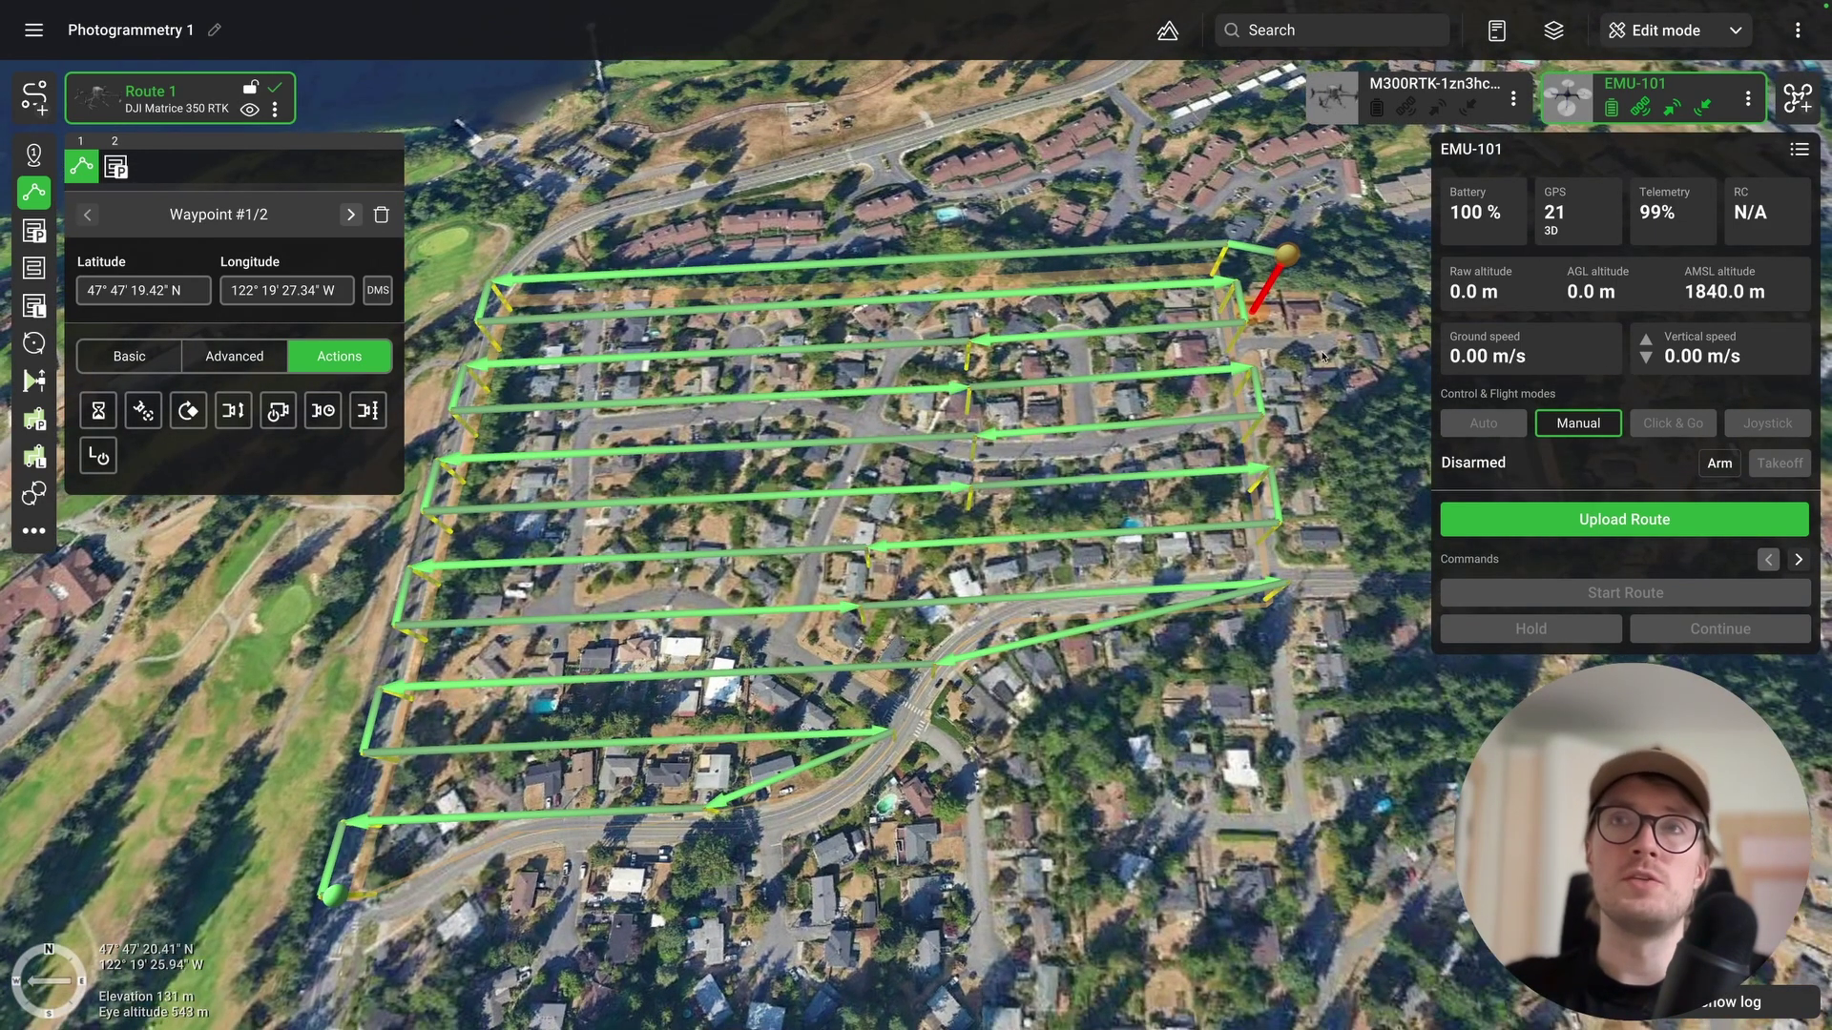
- Move the start waypoint's ground point from the house roof onto the nearby side street
{"action": "scroll", "coordinate": [1322, 357], "scroll_direction": "up", "scroll_amount": 5}
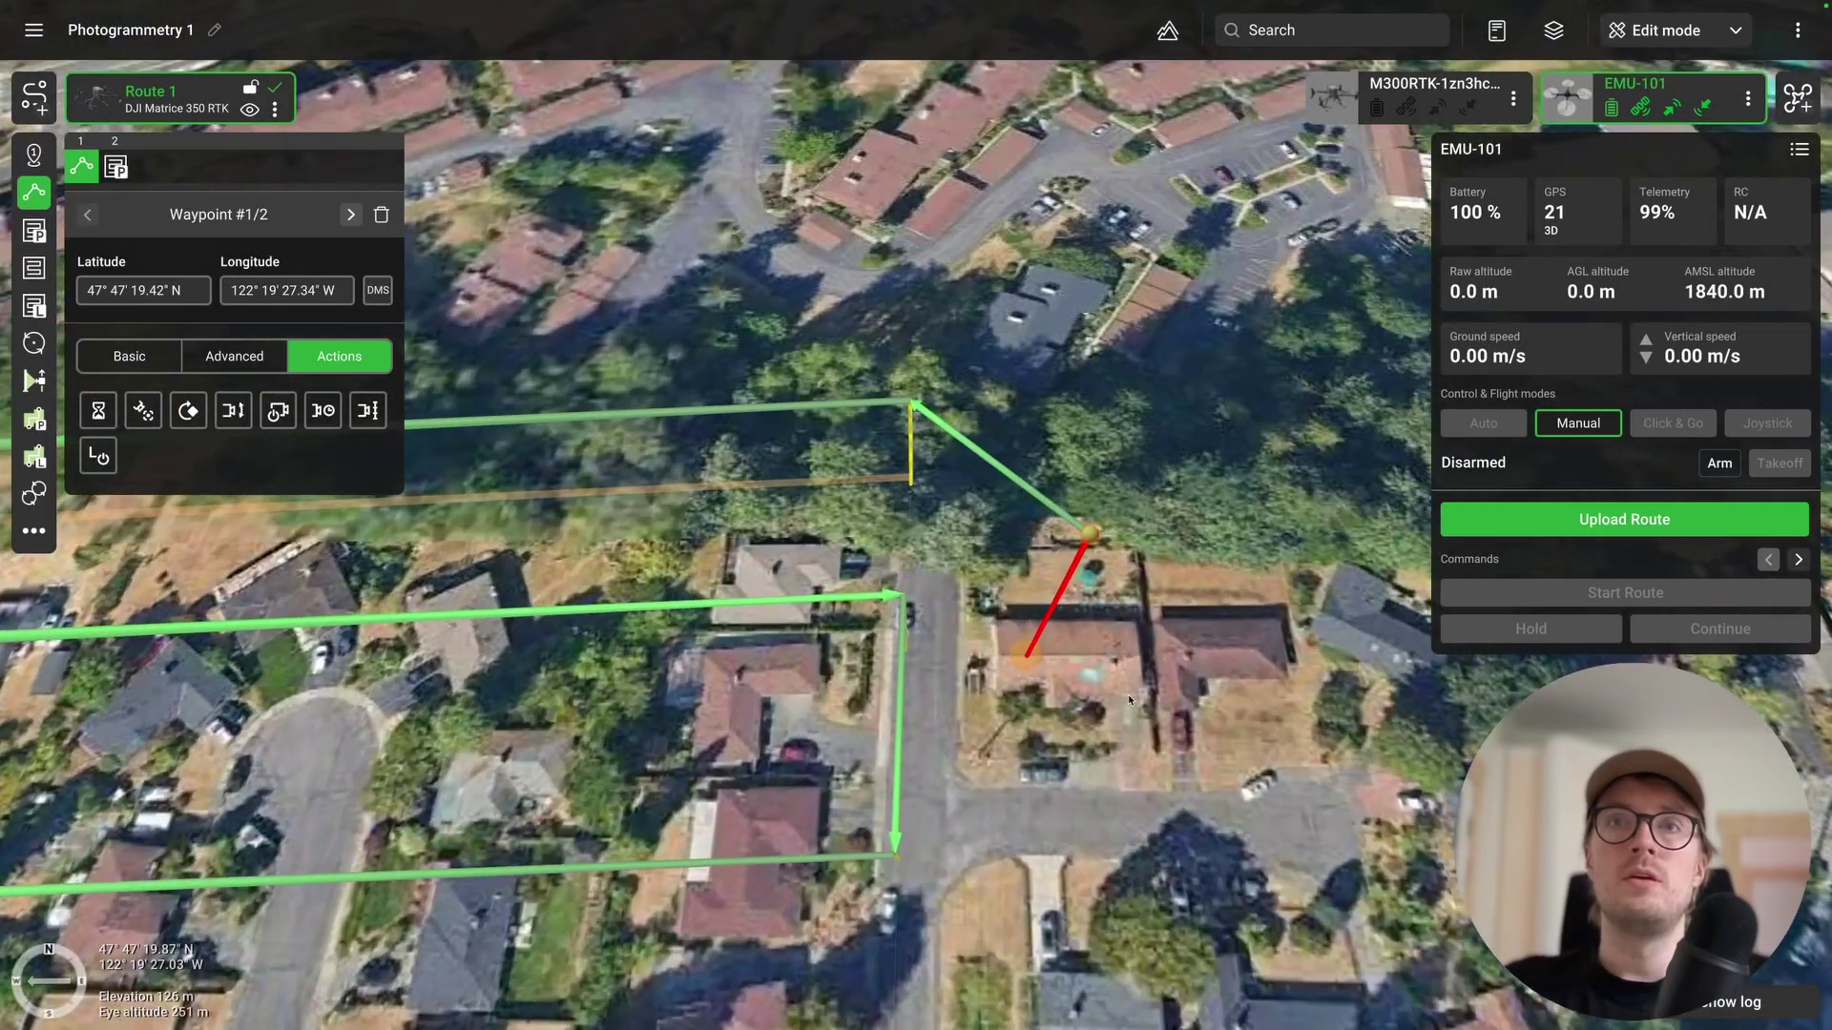
{"action": "middle_click_drag", "start_coordinate": [1003, 661], "coordinate": [1026, 639]}
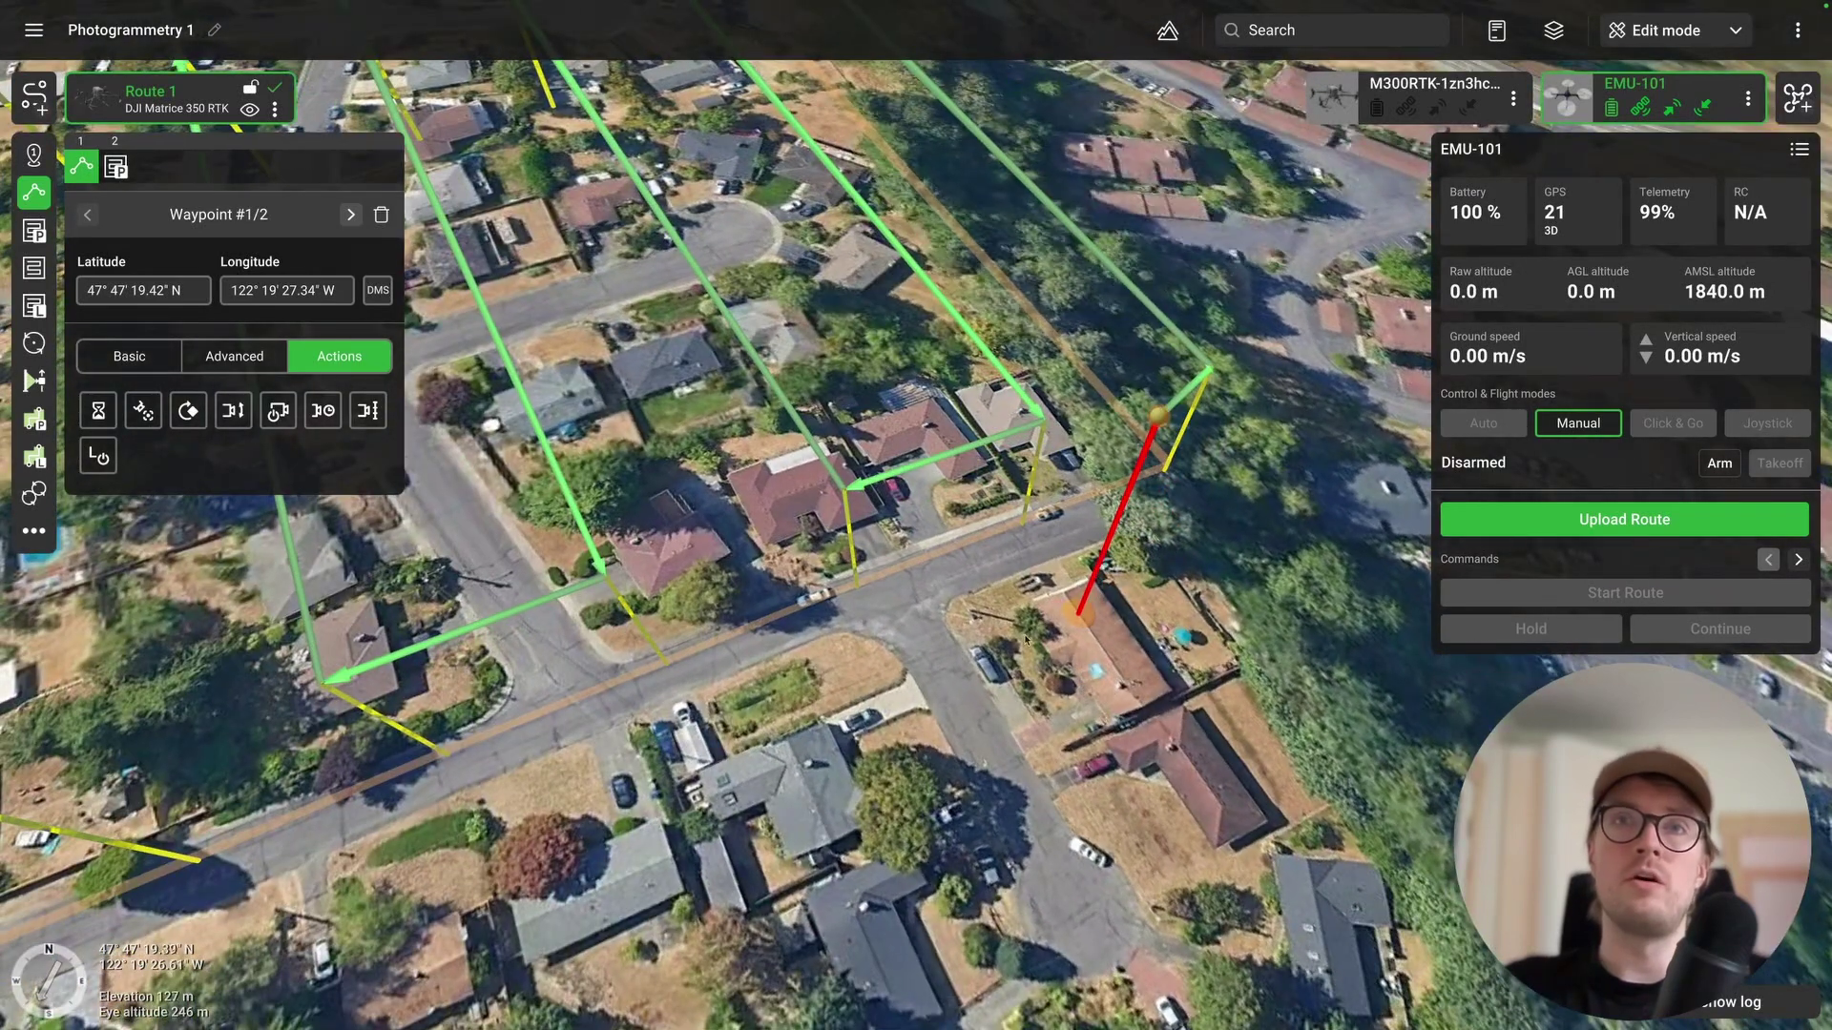
{"action": "left_click_drag", "start_coordinate": [1075, 615], "coordinate": [1001, 631]}
{"action": "left_click_drag", "start_coordinate": [950, 650], "coordinate": [942, 649]}
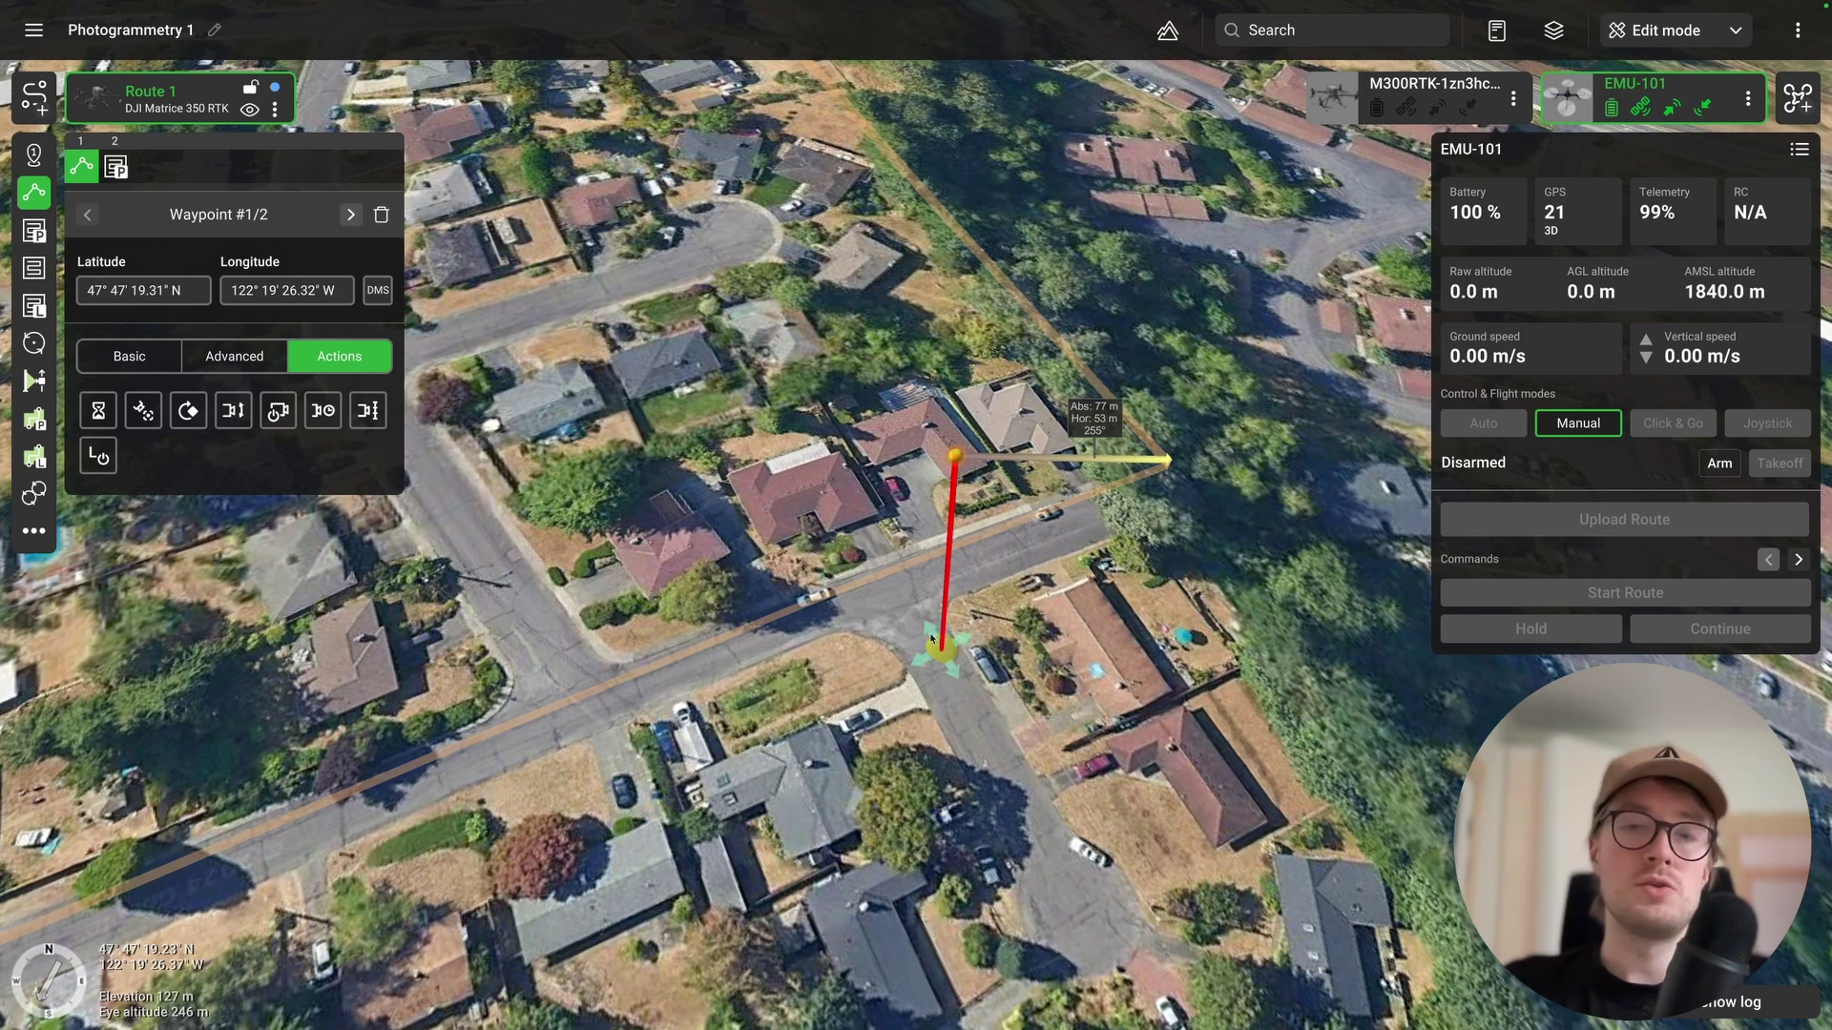
{"action": "scroll", "coordinate": [833, 689], "scroll_direction": "down", "scroll_amount": 3}
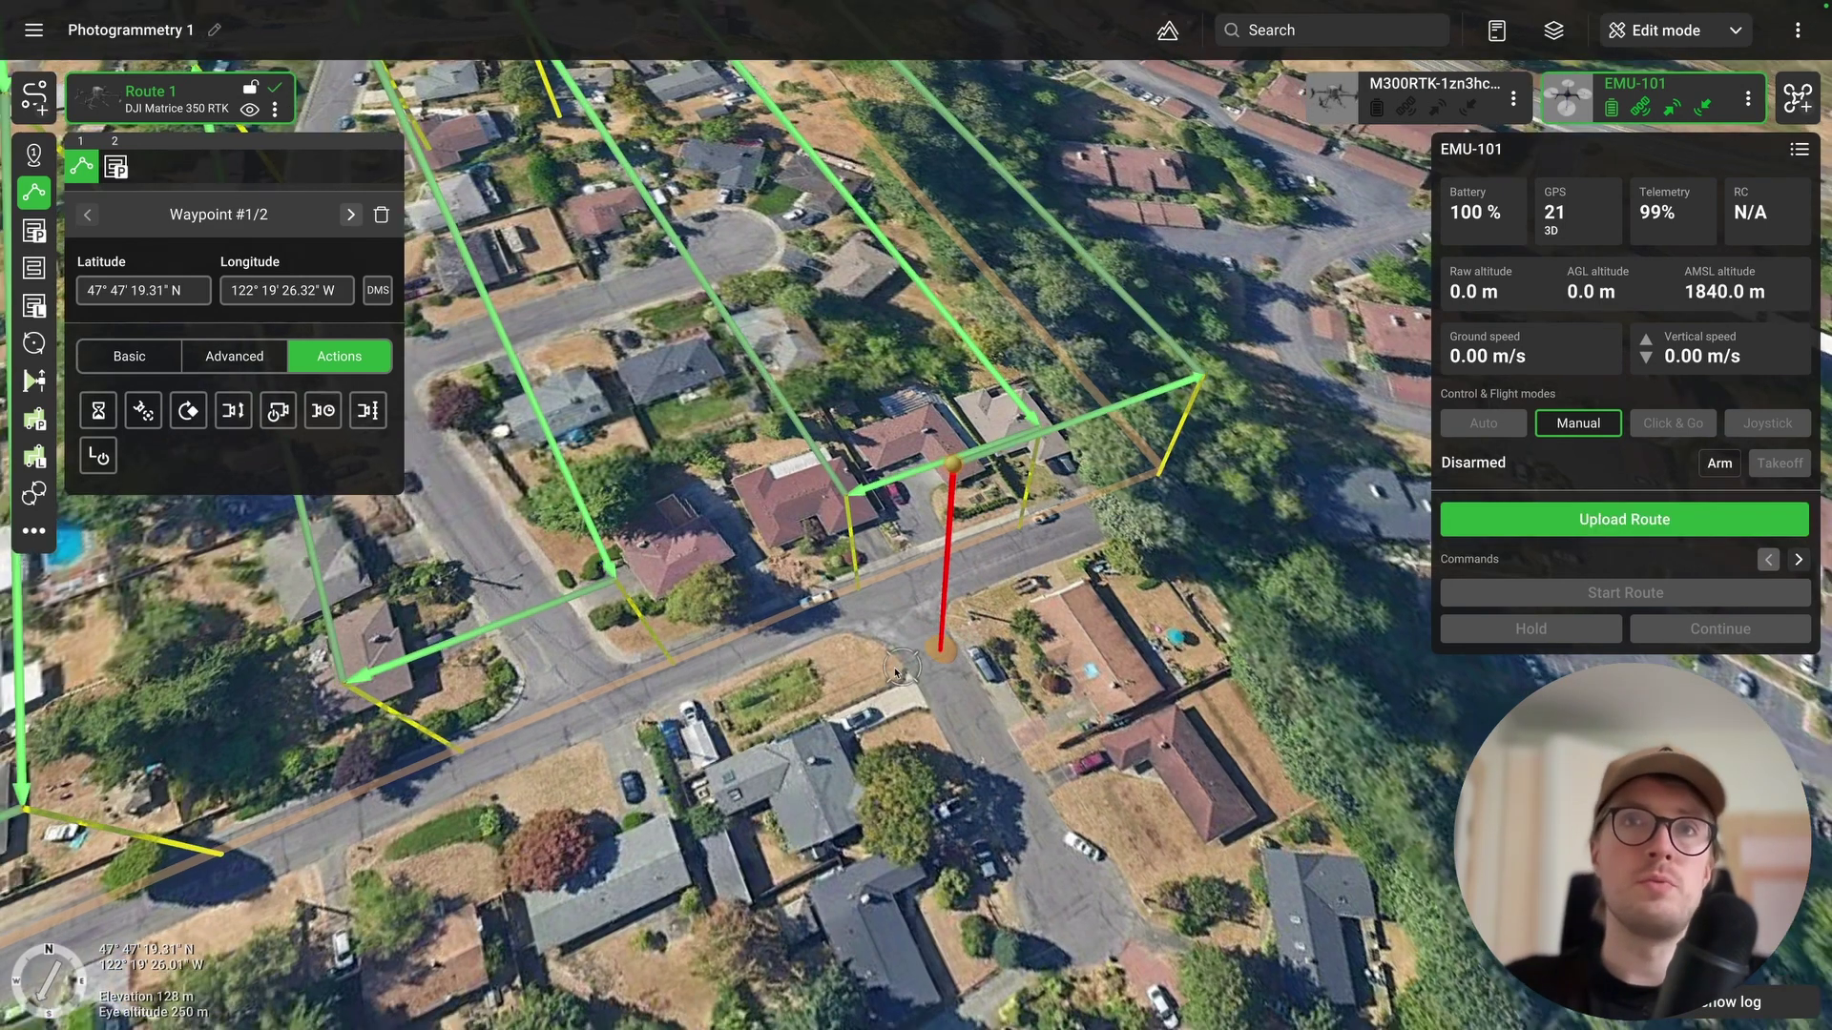
{"action": "scroll", "coordinate": [834, 689], "scroll_direction": "down", "scroll_amount": 2}
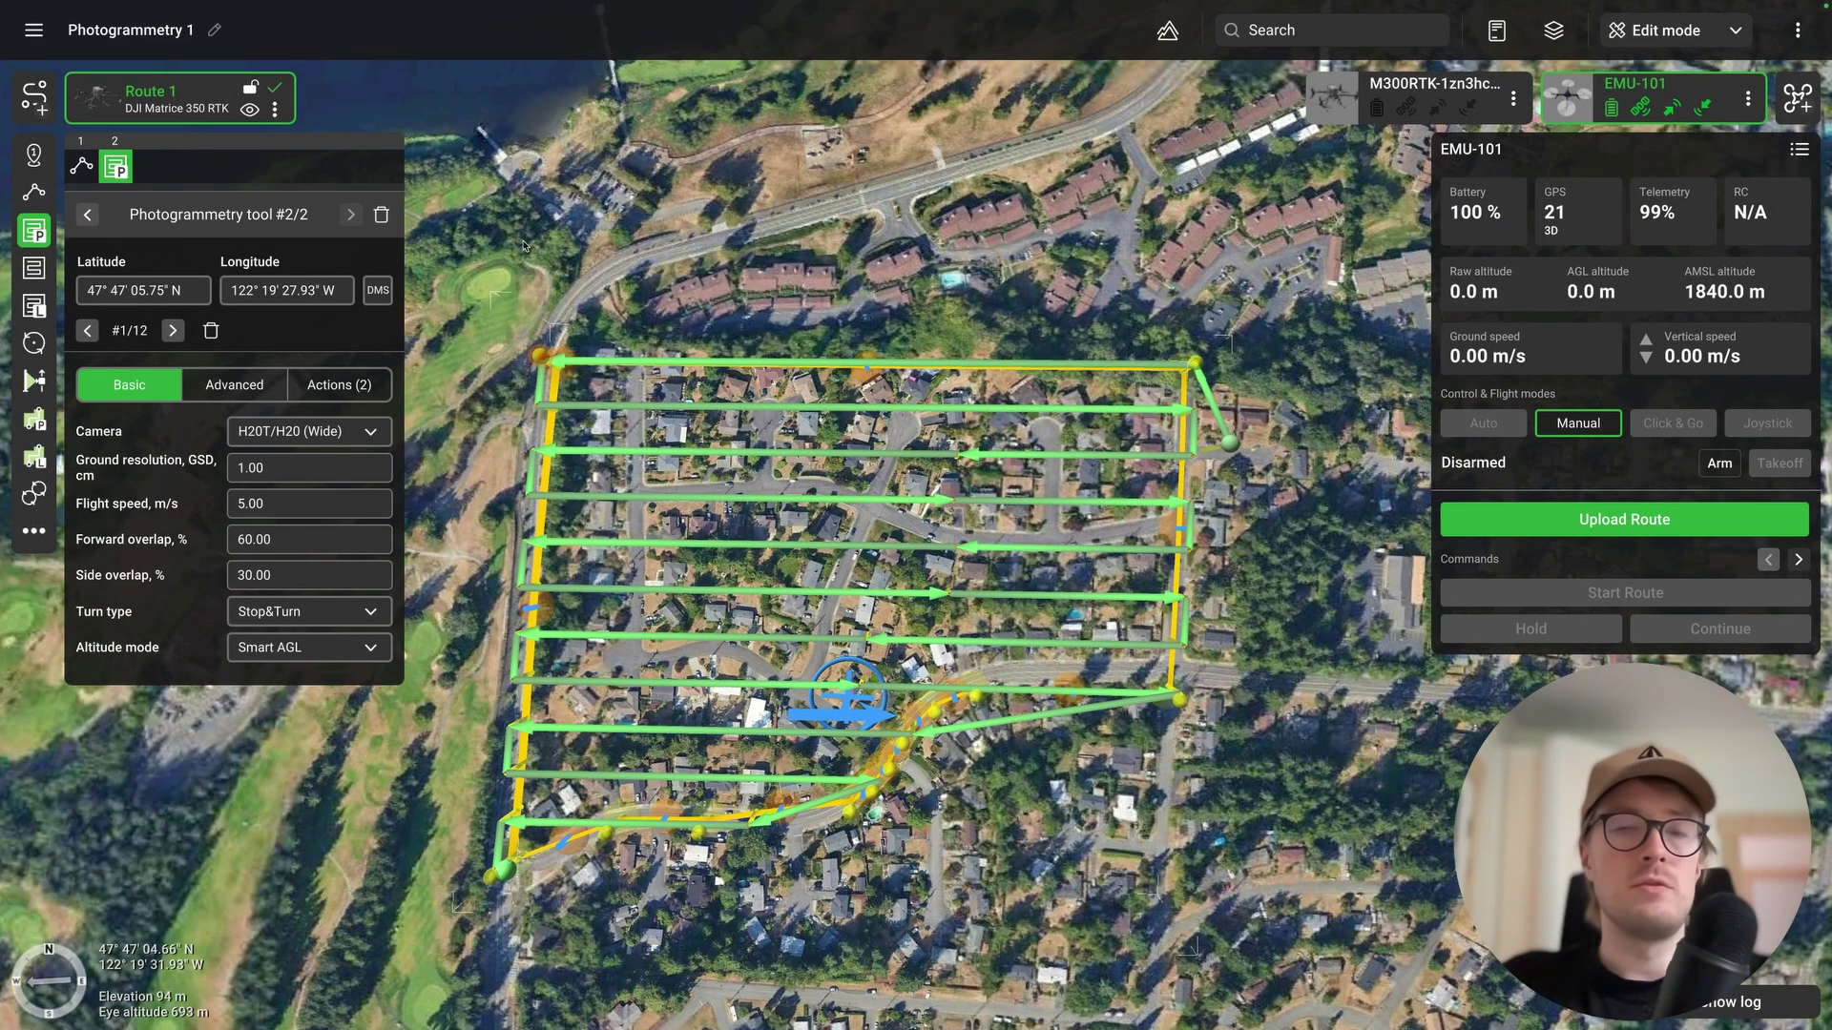
- Add a final waypoint after the photogrammetry segment, close to the route's start waypoint on the side street
{"action": "left_click", "coordinate": [35, 196]}
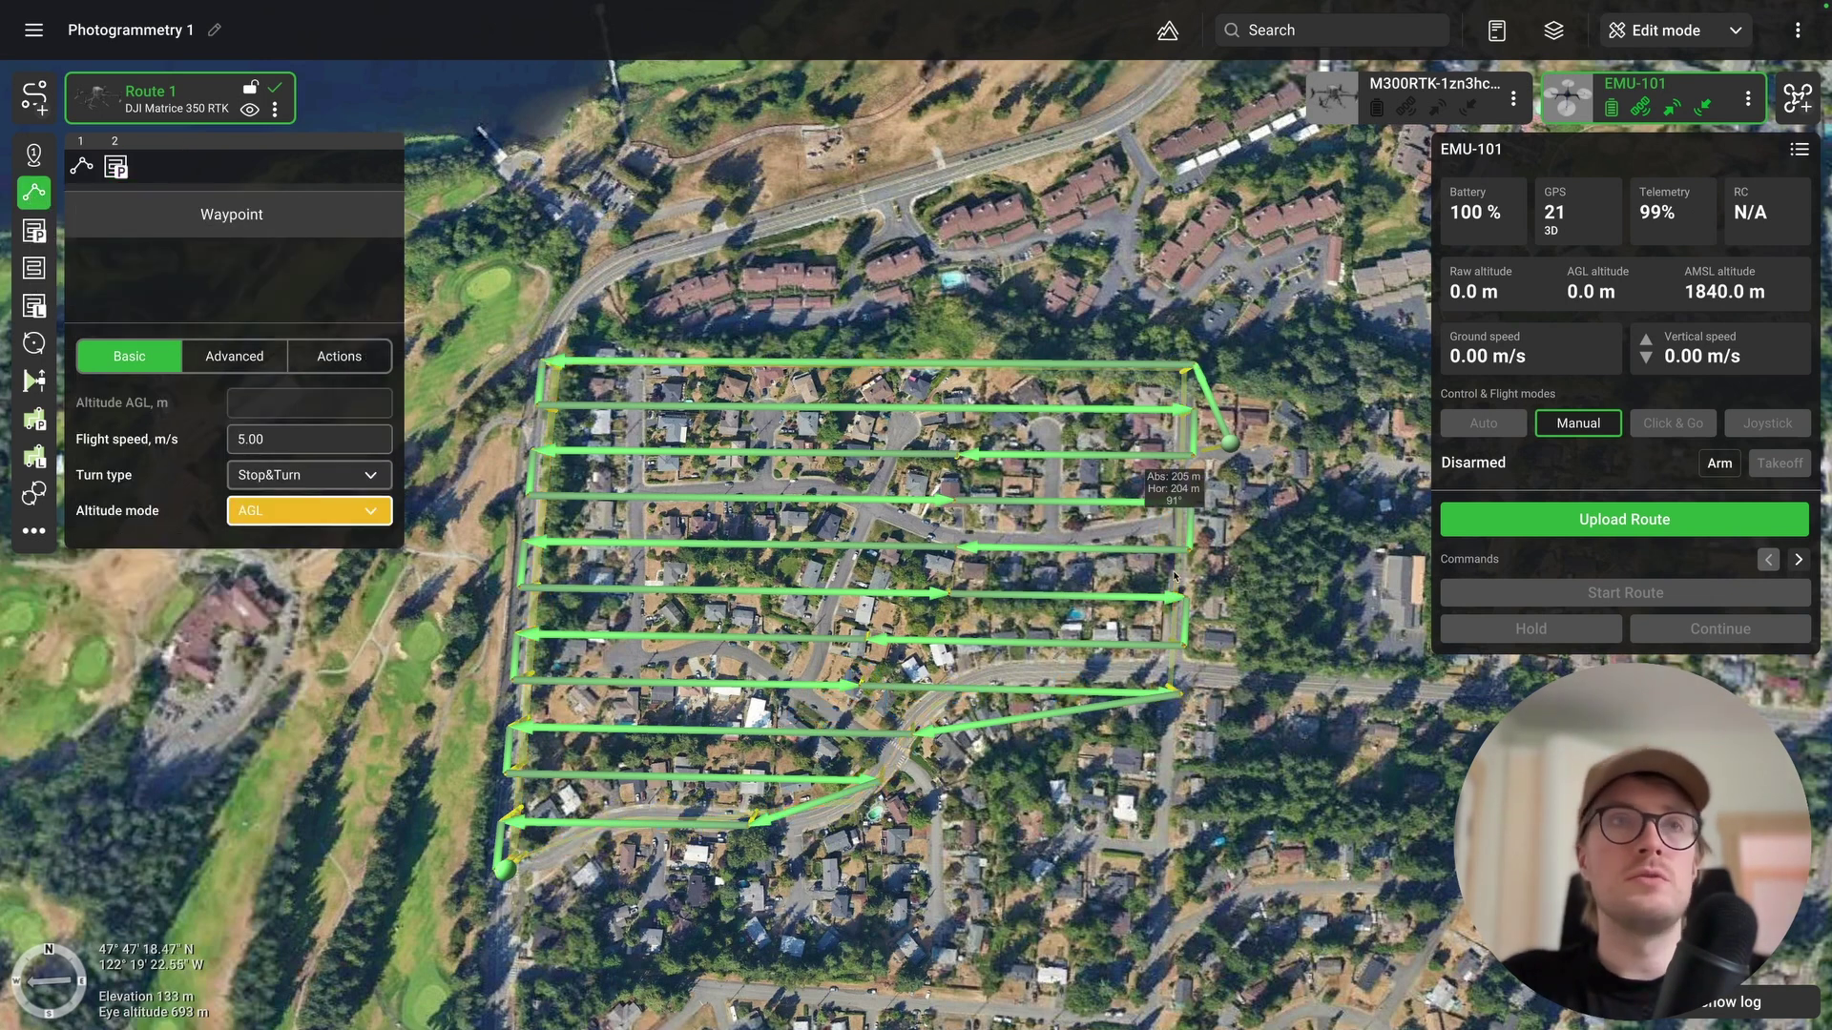
{"action": "scroll", "coordinate": [1175, 576], "scroll_direction": "up", "scroll_amount": 5}
{"action": "left_click", "coordinate": [1179, 399]}
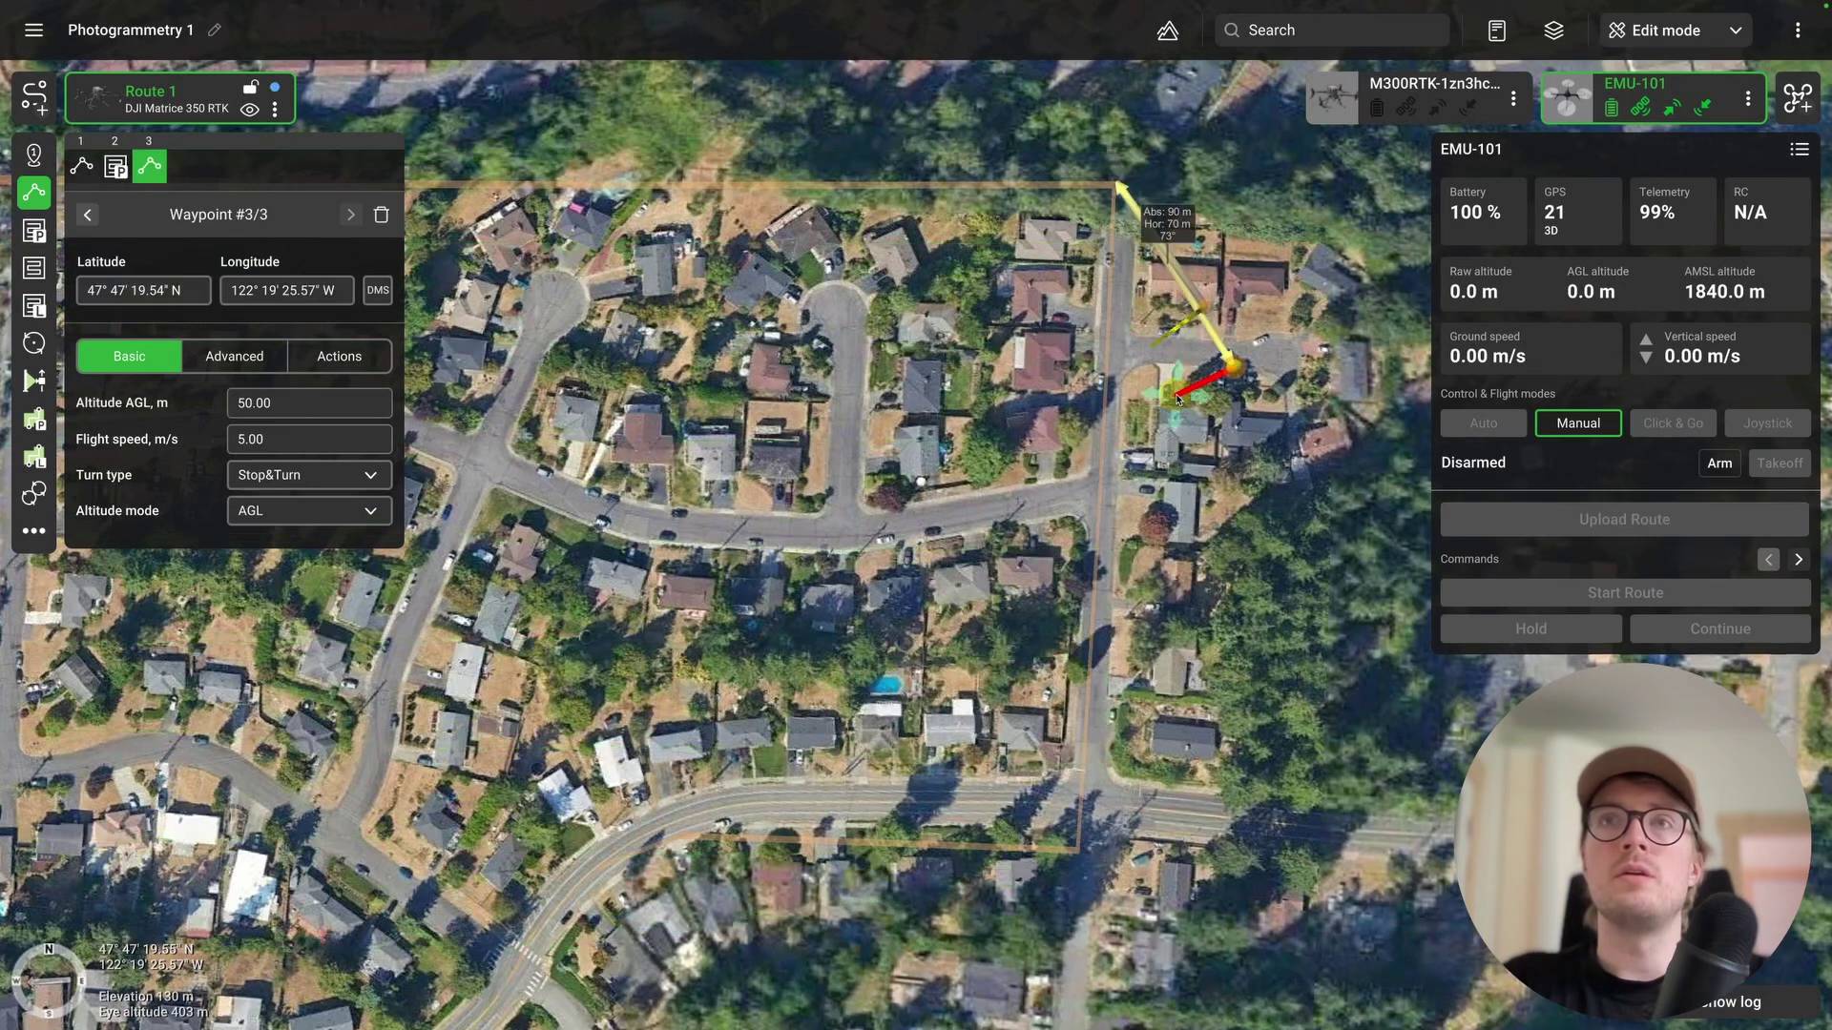
- Move the final waypoint closer to the route's start waypoint on the side street and show the route's elevation profile
{"action": "left_click_drag", "start_coordinate": [1179, 398], "coordinate": [1152, 358]}
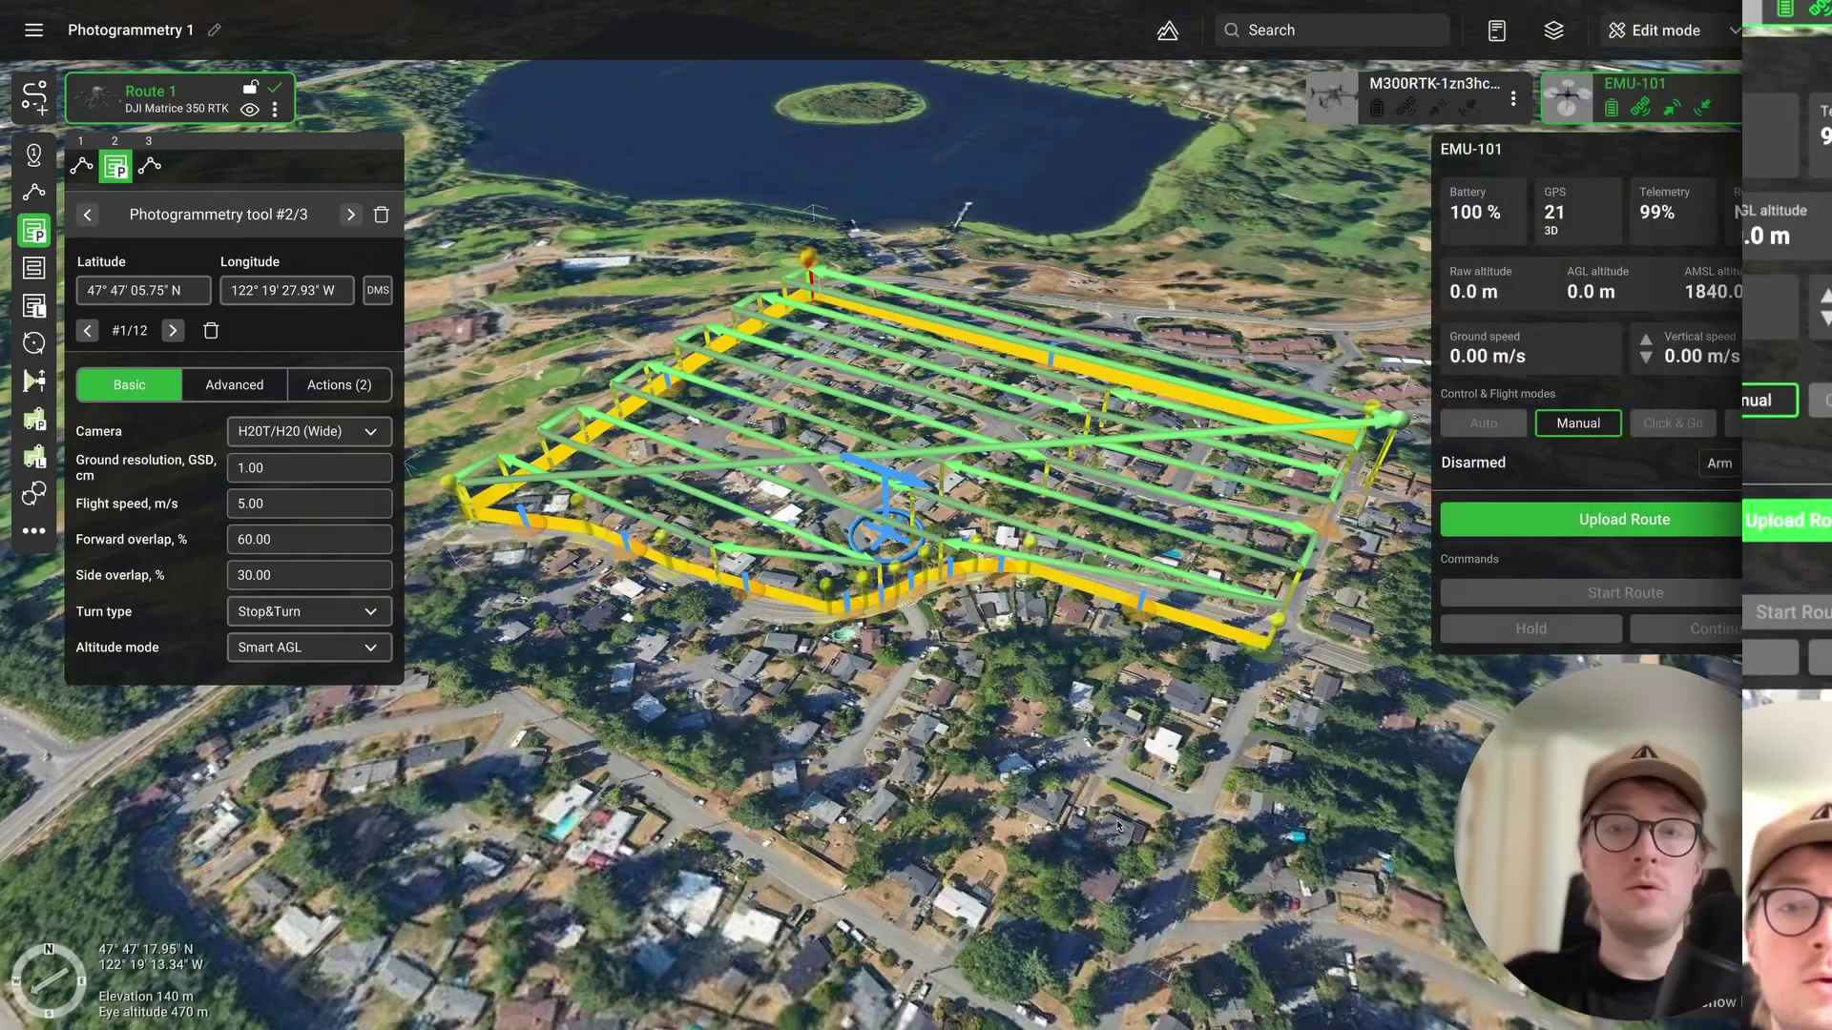
{"action": "left_click", "coordinate": [1168, 30]}
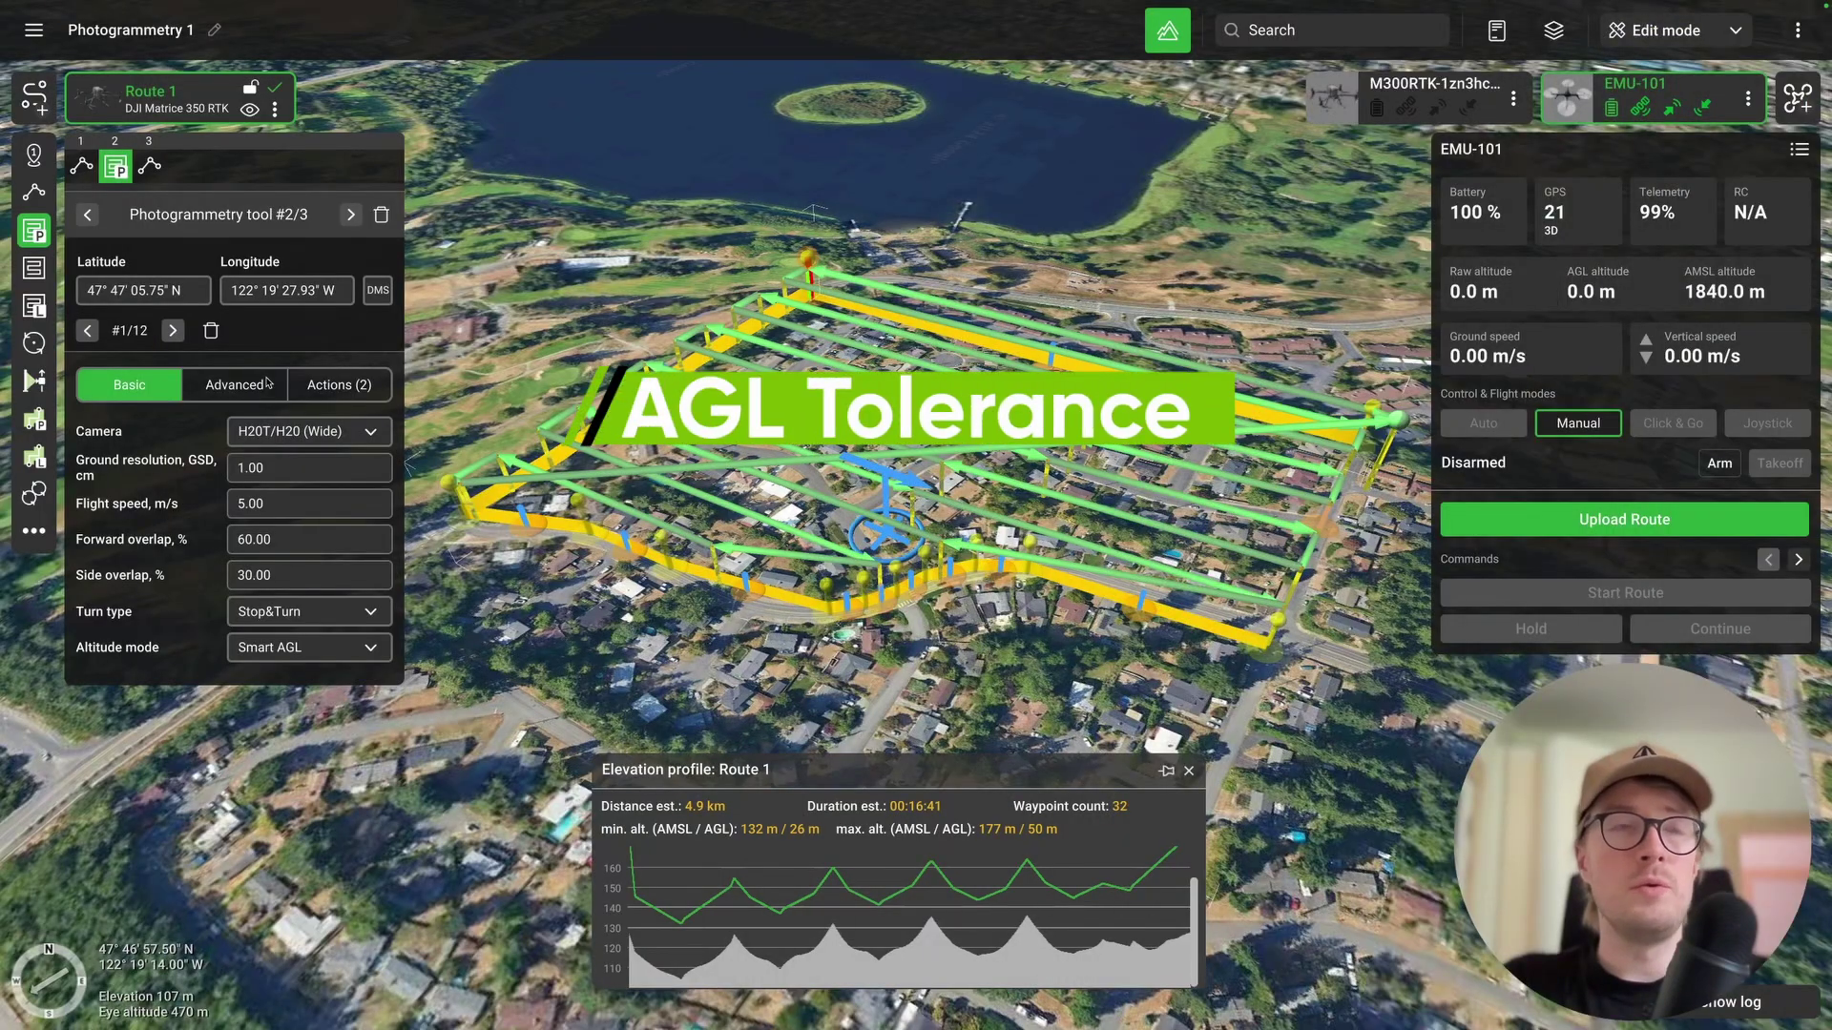
- Set the photogrammetry segment's AGL tolerance to 1 m
{"action": "left_click", "coordinate": [268, 382]}
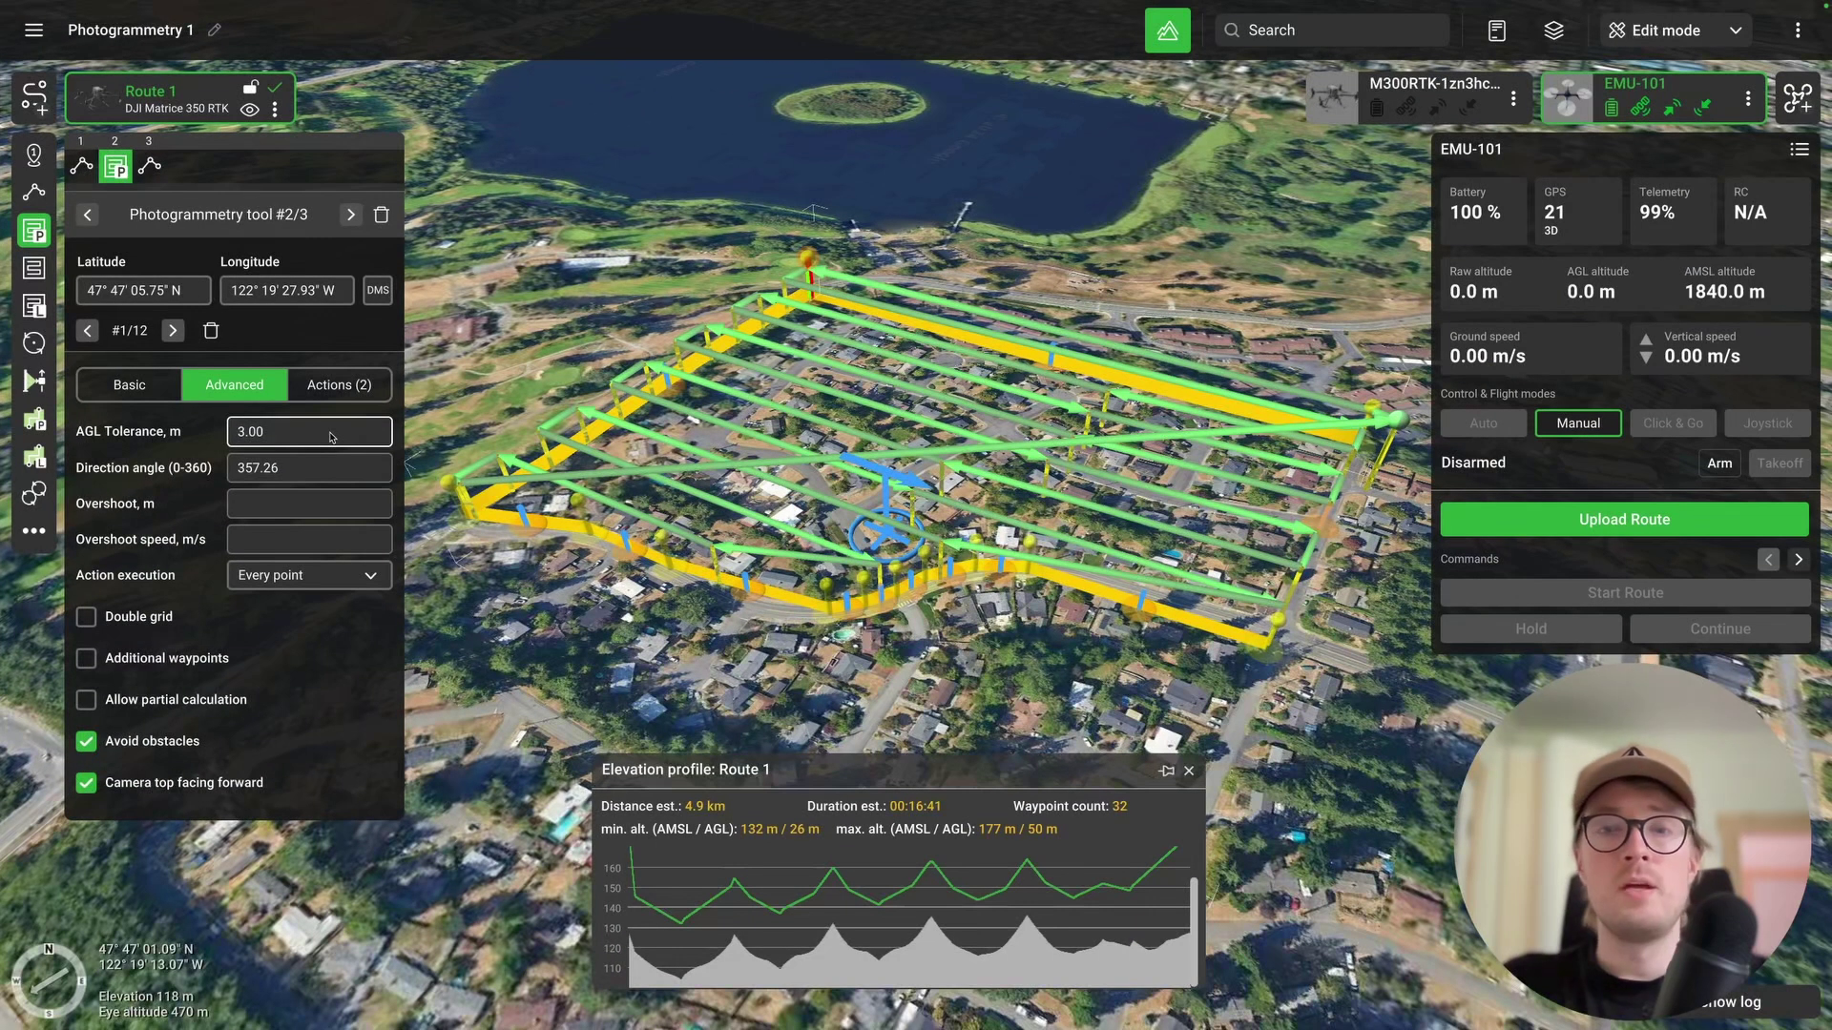
{"action": "left_click", "coordinate": [331, 437]}
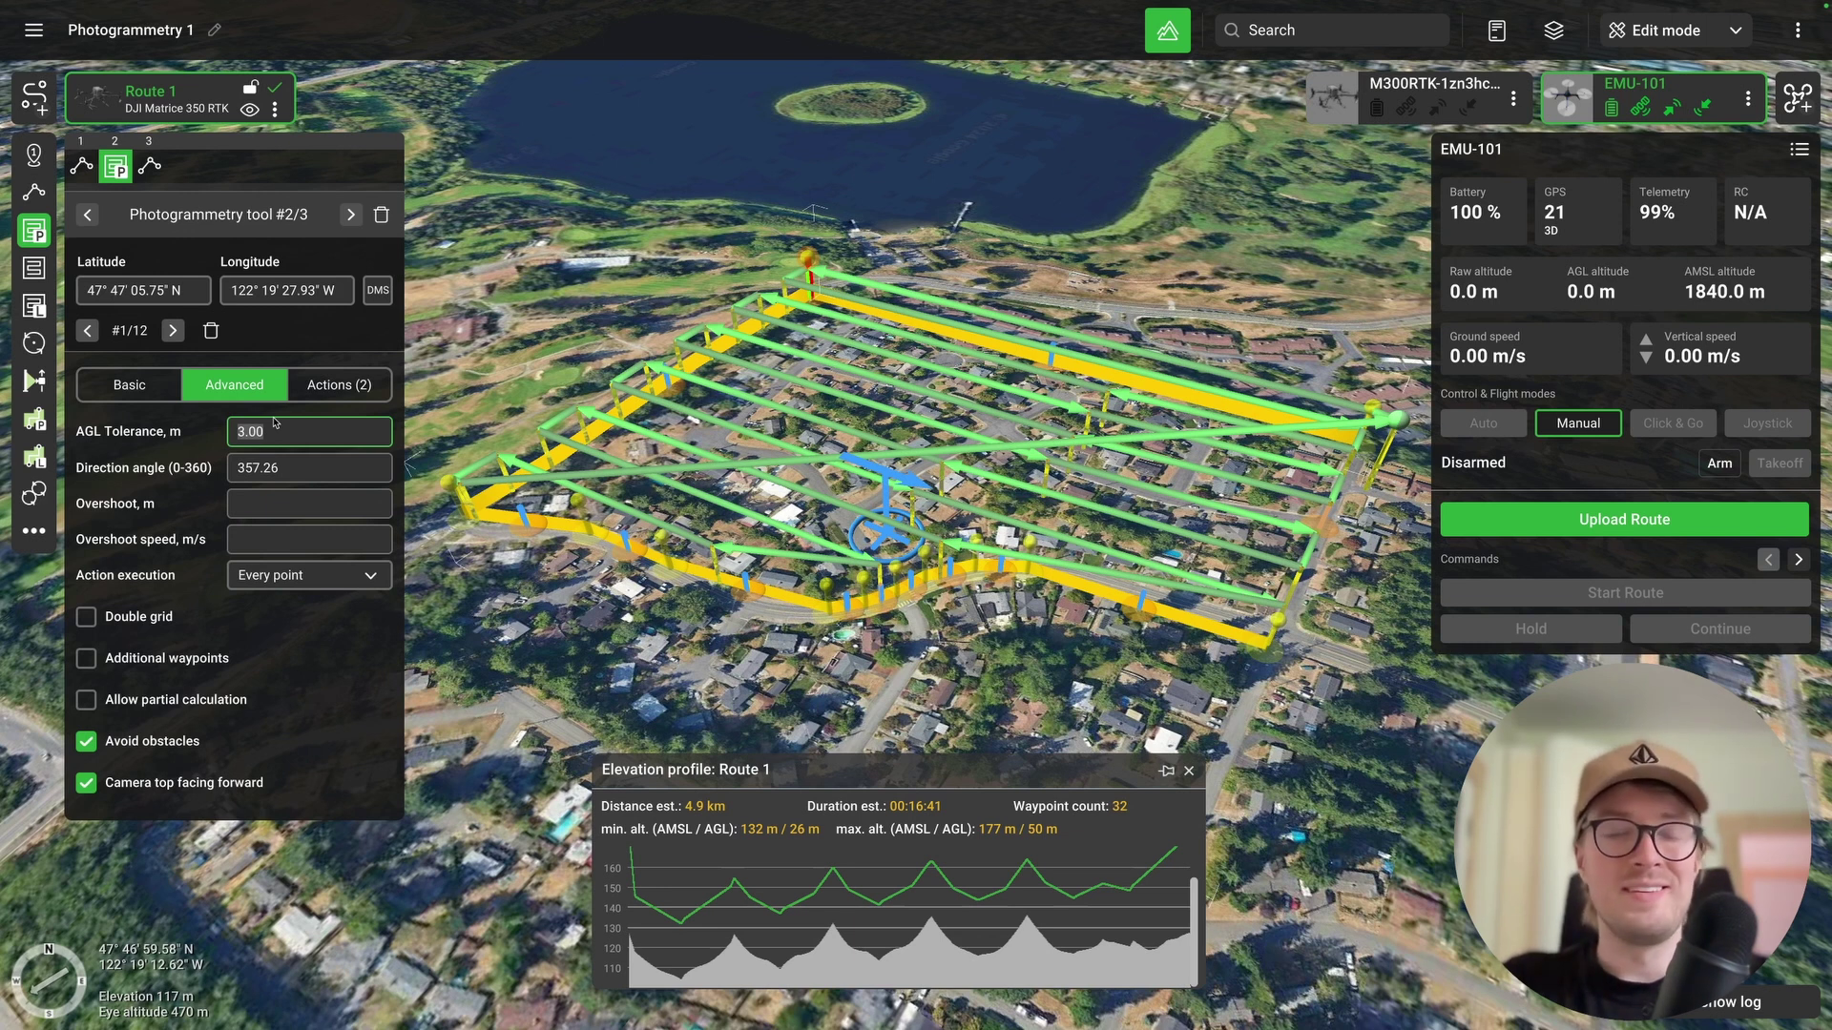
{"action": "type", "text": "1.00"}
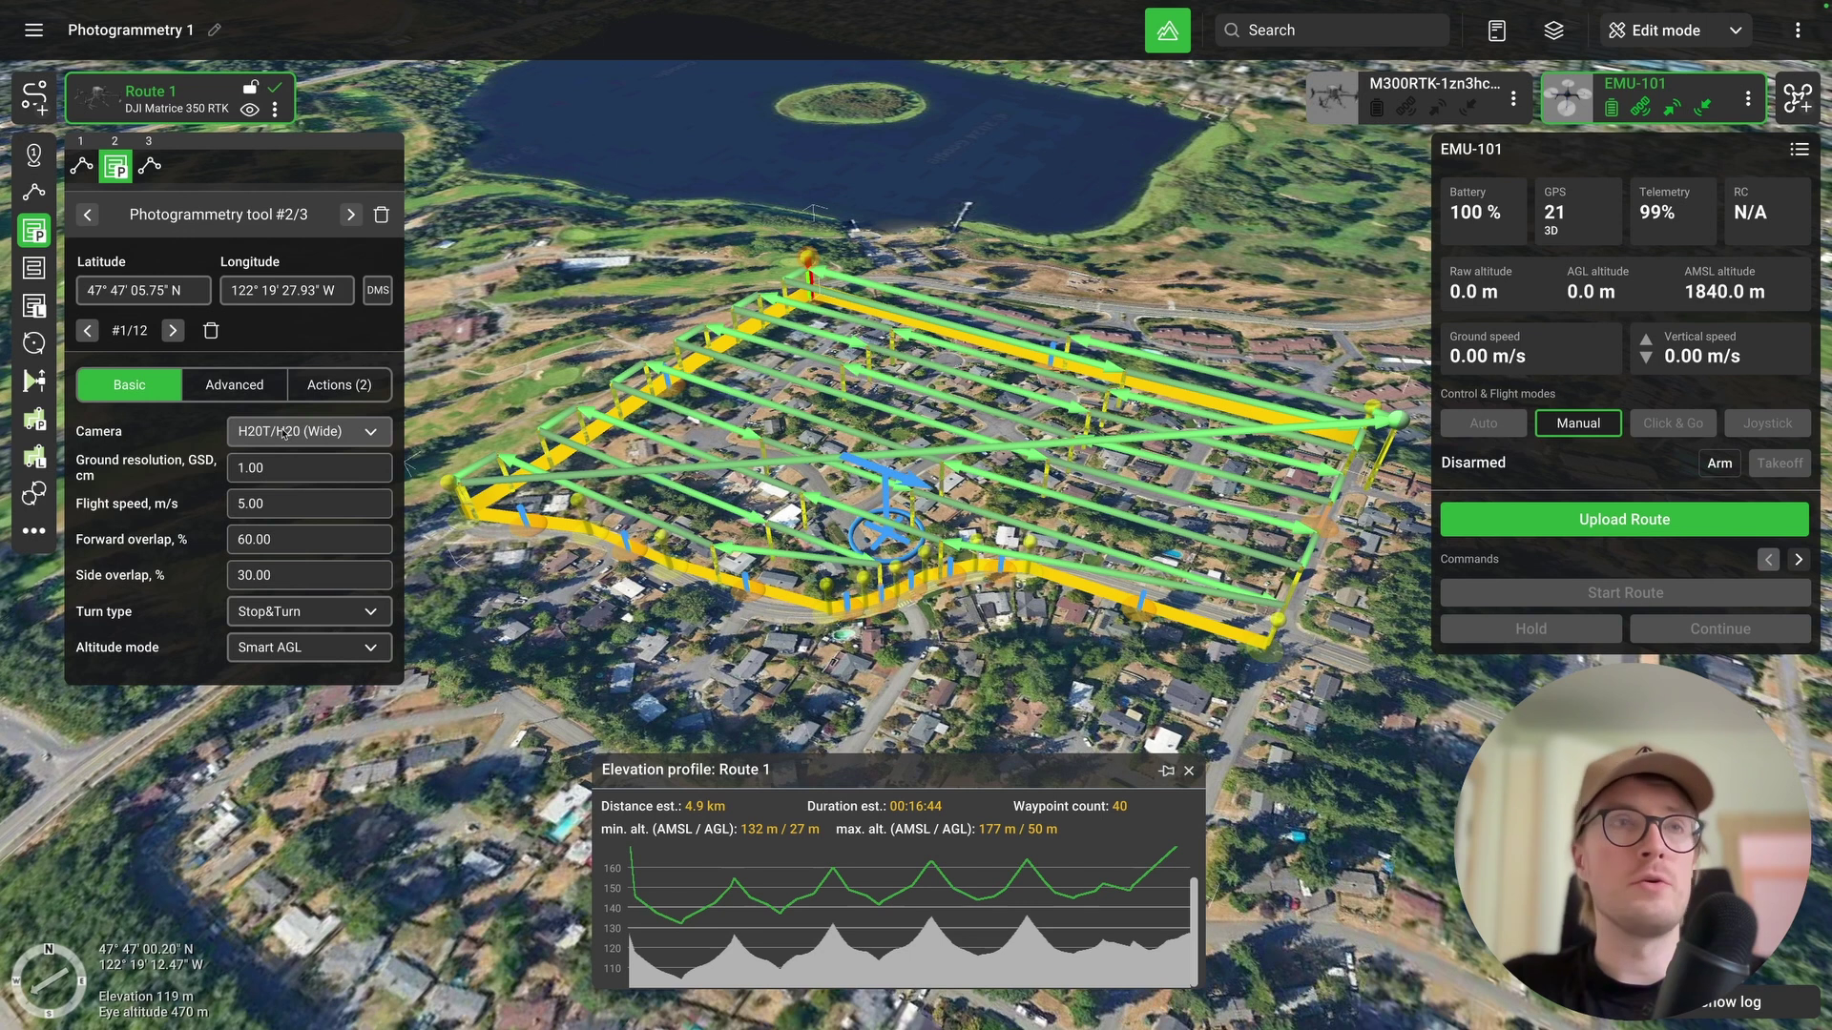
- Try a ground resolution of 2 cm for the photogrammetry segment and restore it to 1 cm
{"action": "left_click", "coordinate": [257, 469]}
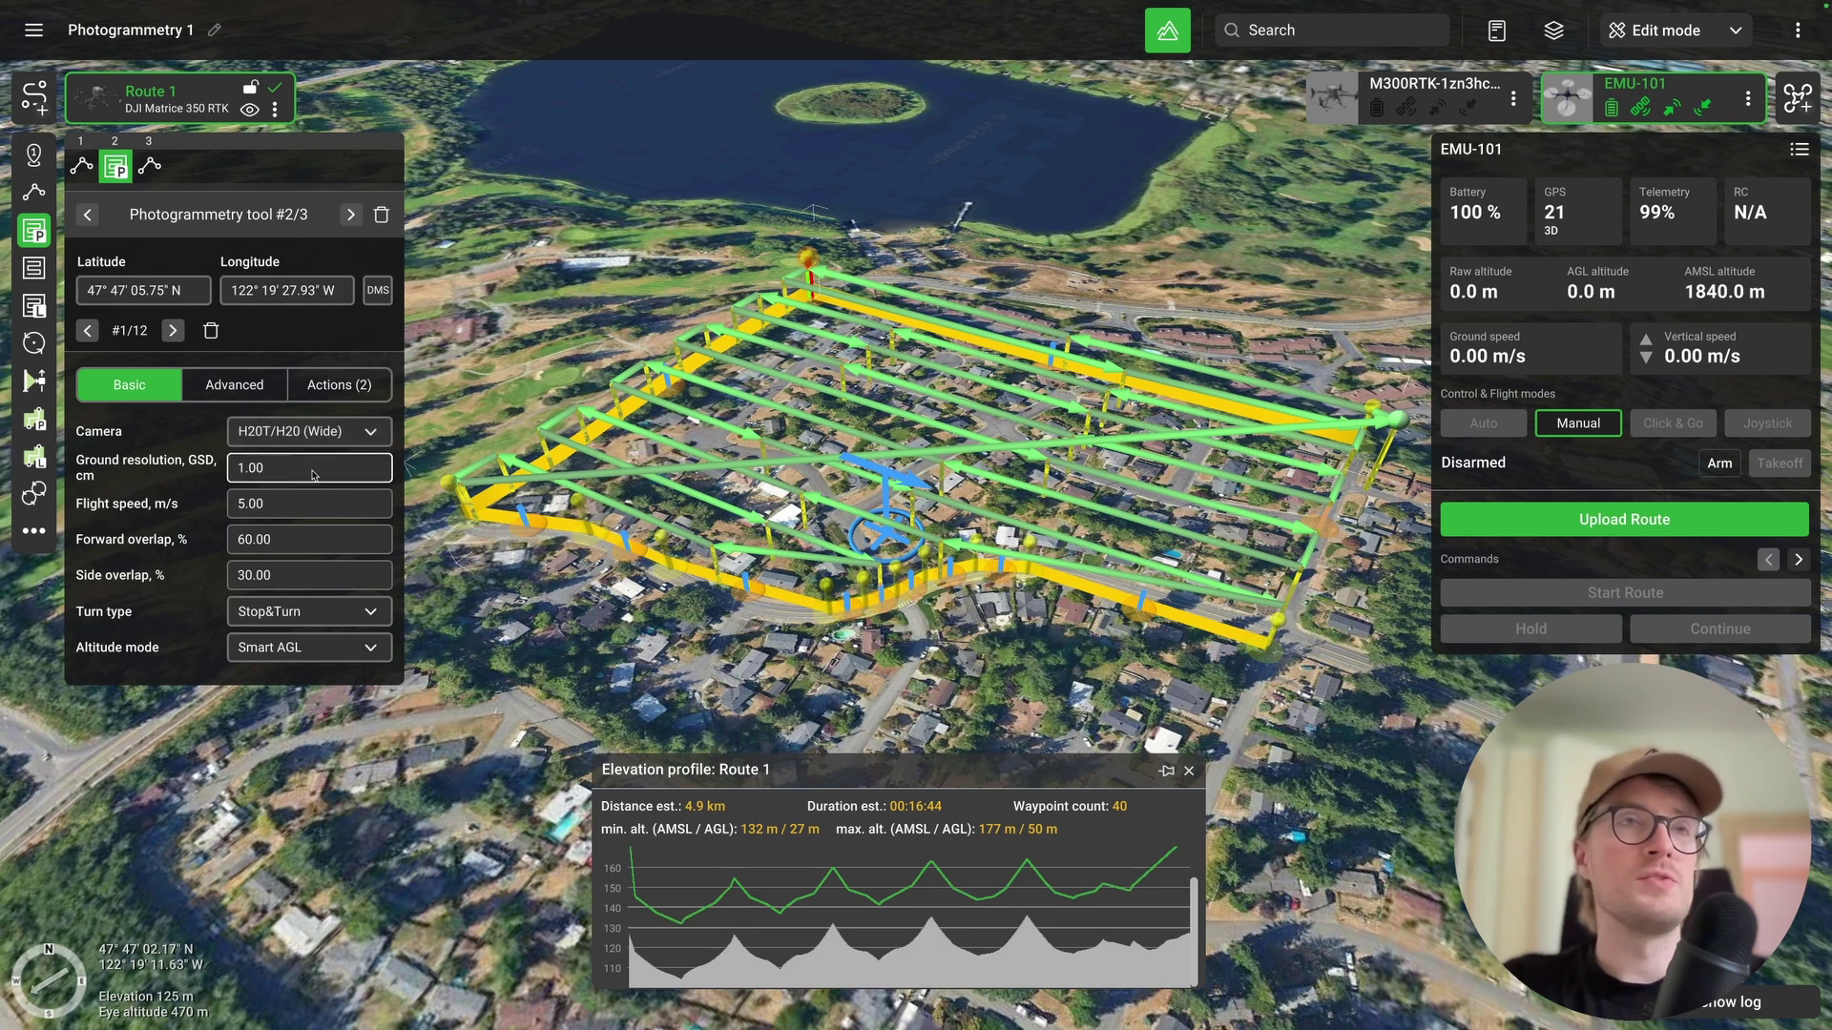
{"action": "double_click", "coordinate": [287, 472]}
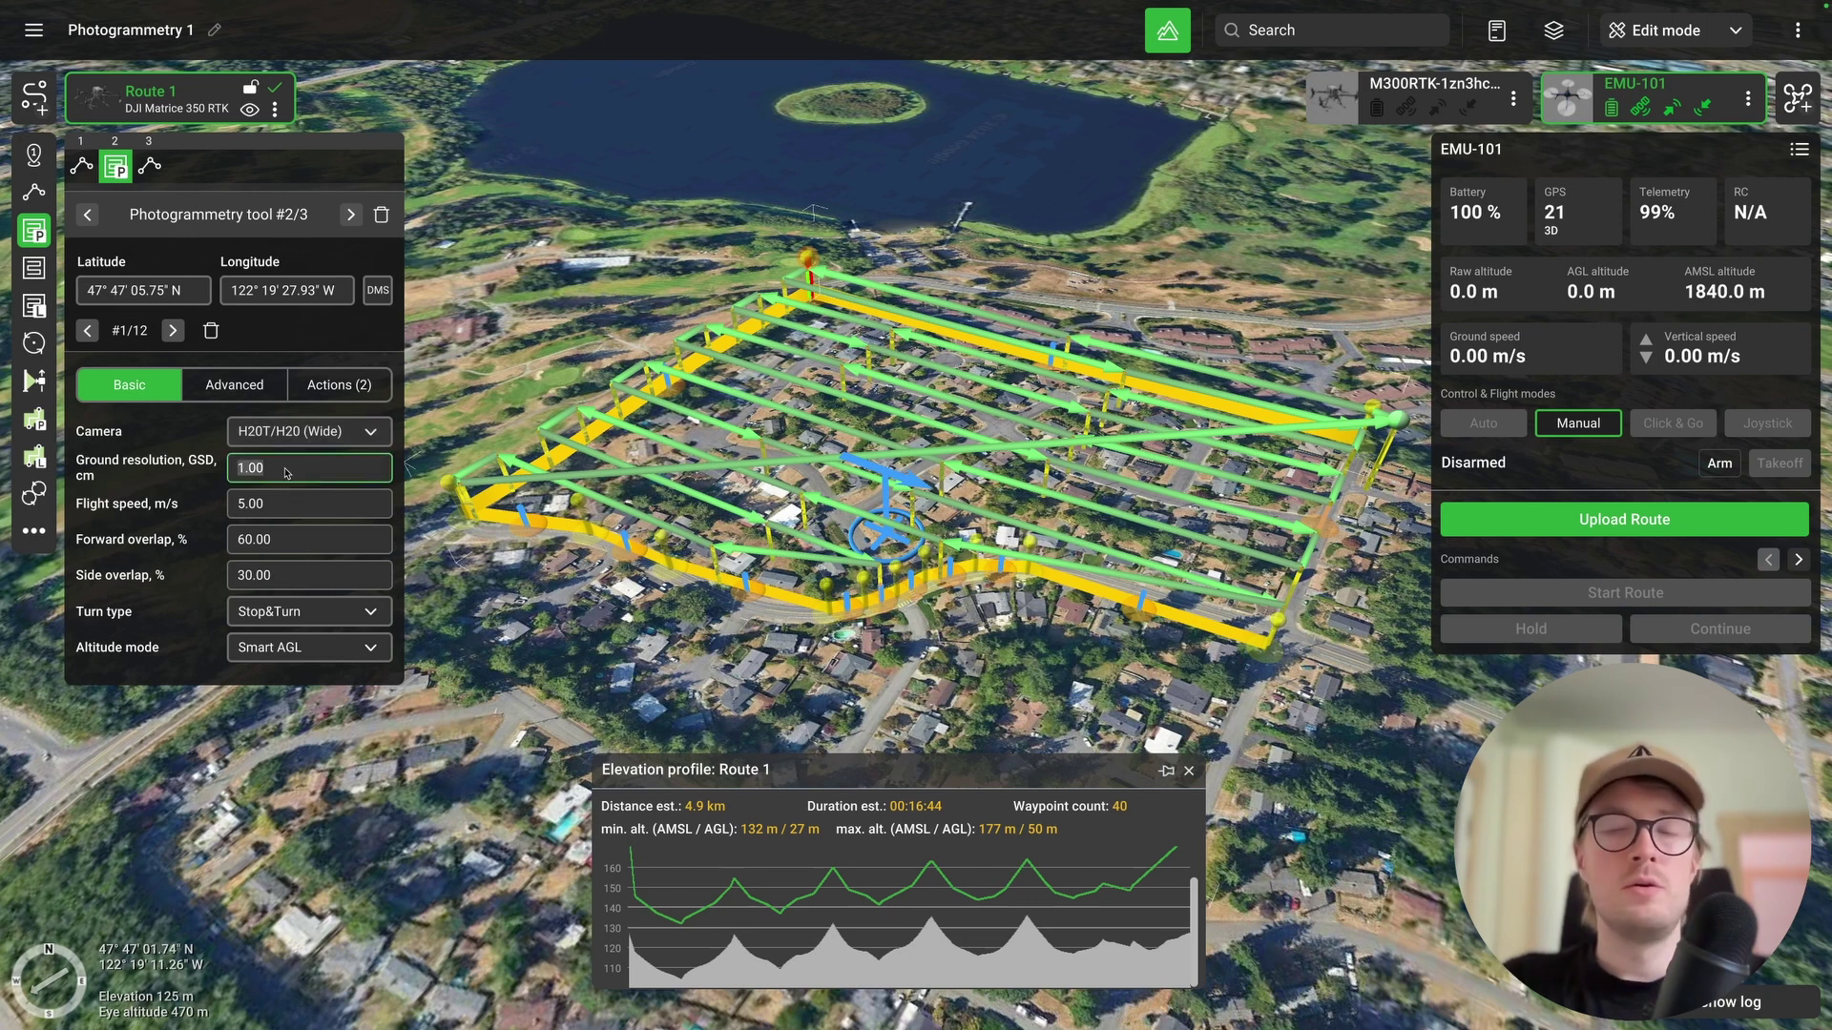
{"action": "type", "text": "2"}
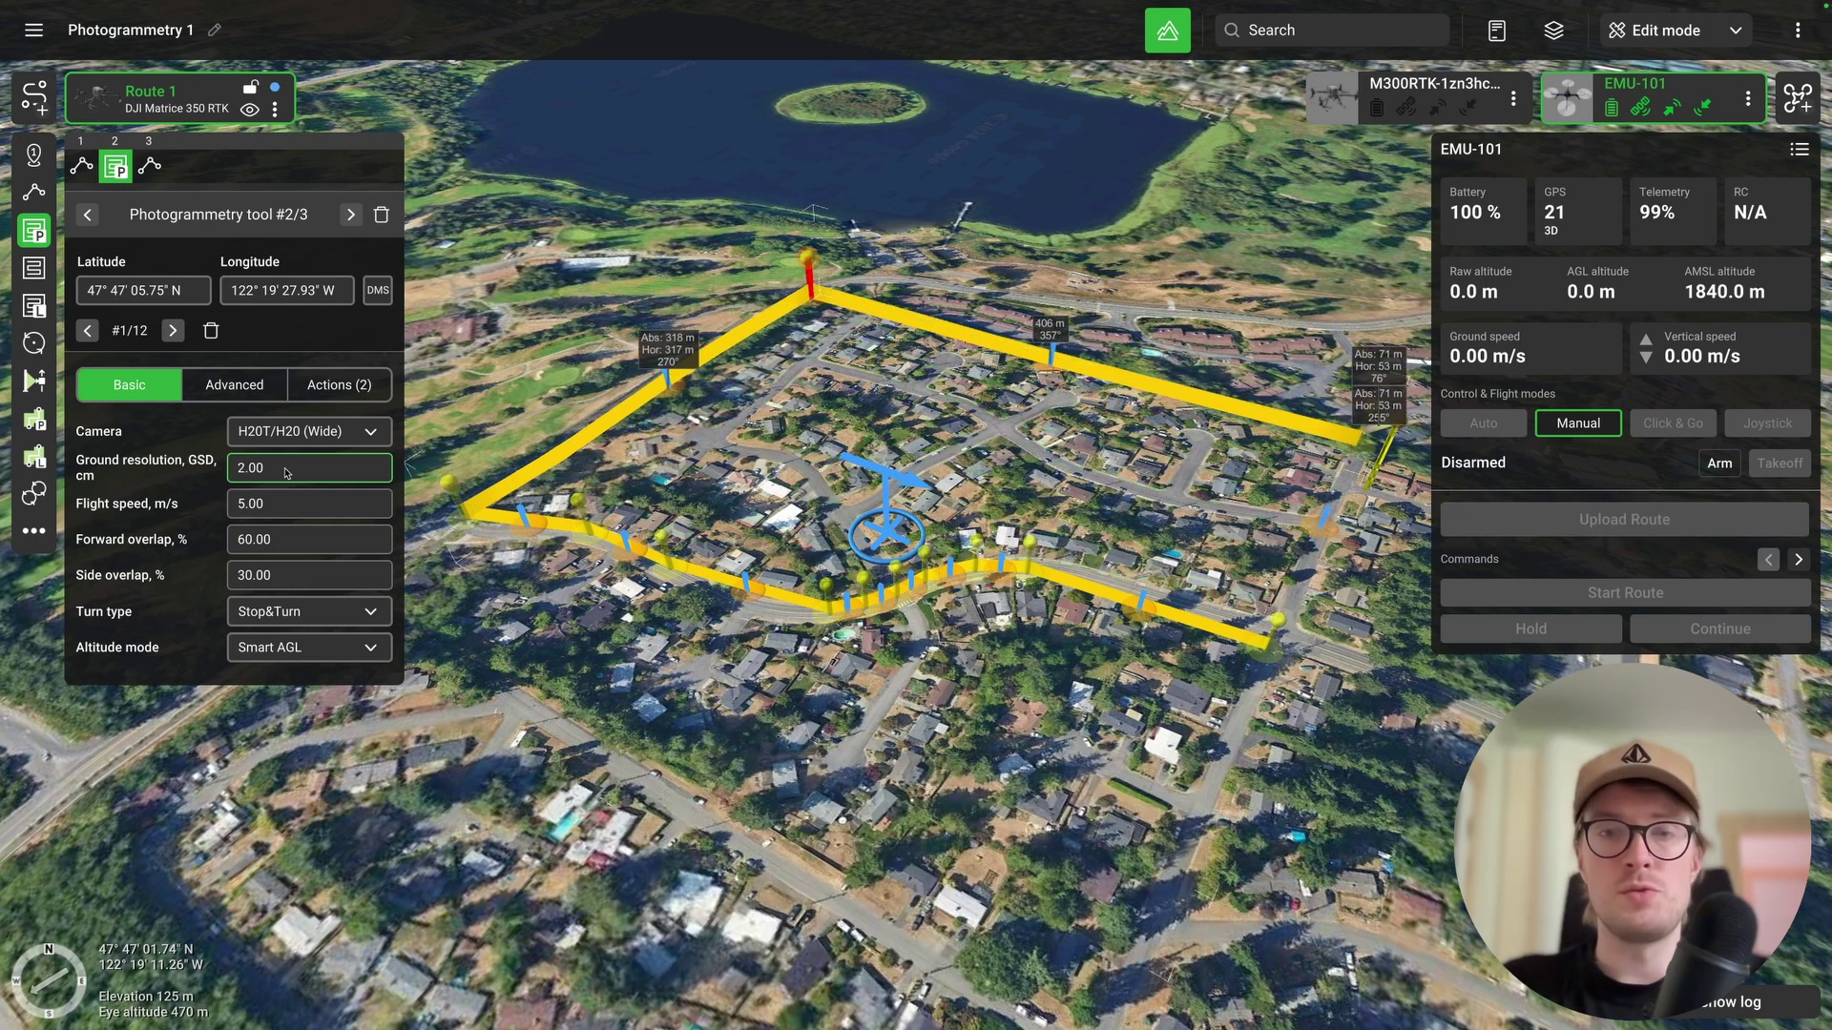
{"action": "key", "text": "Return"}
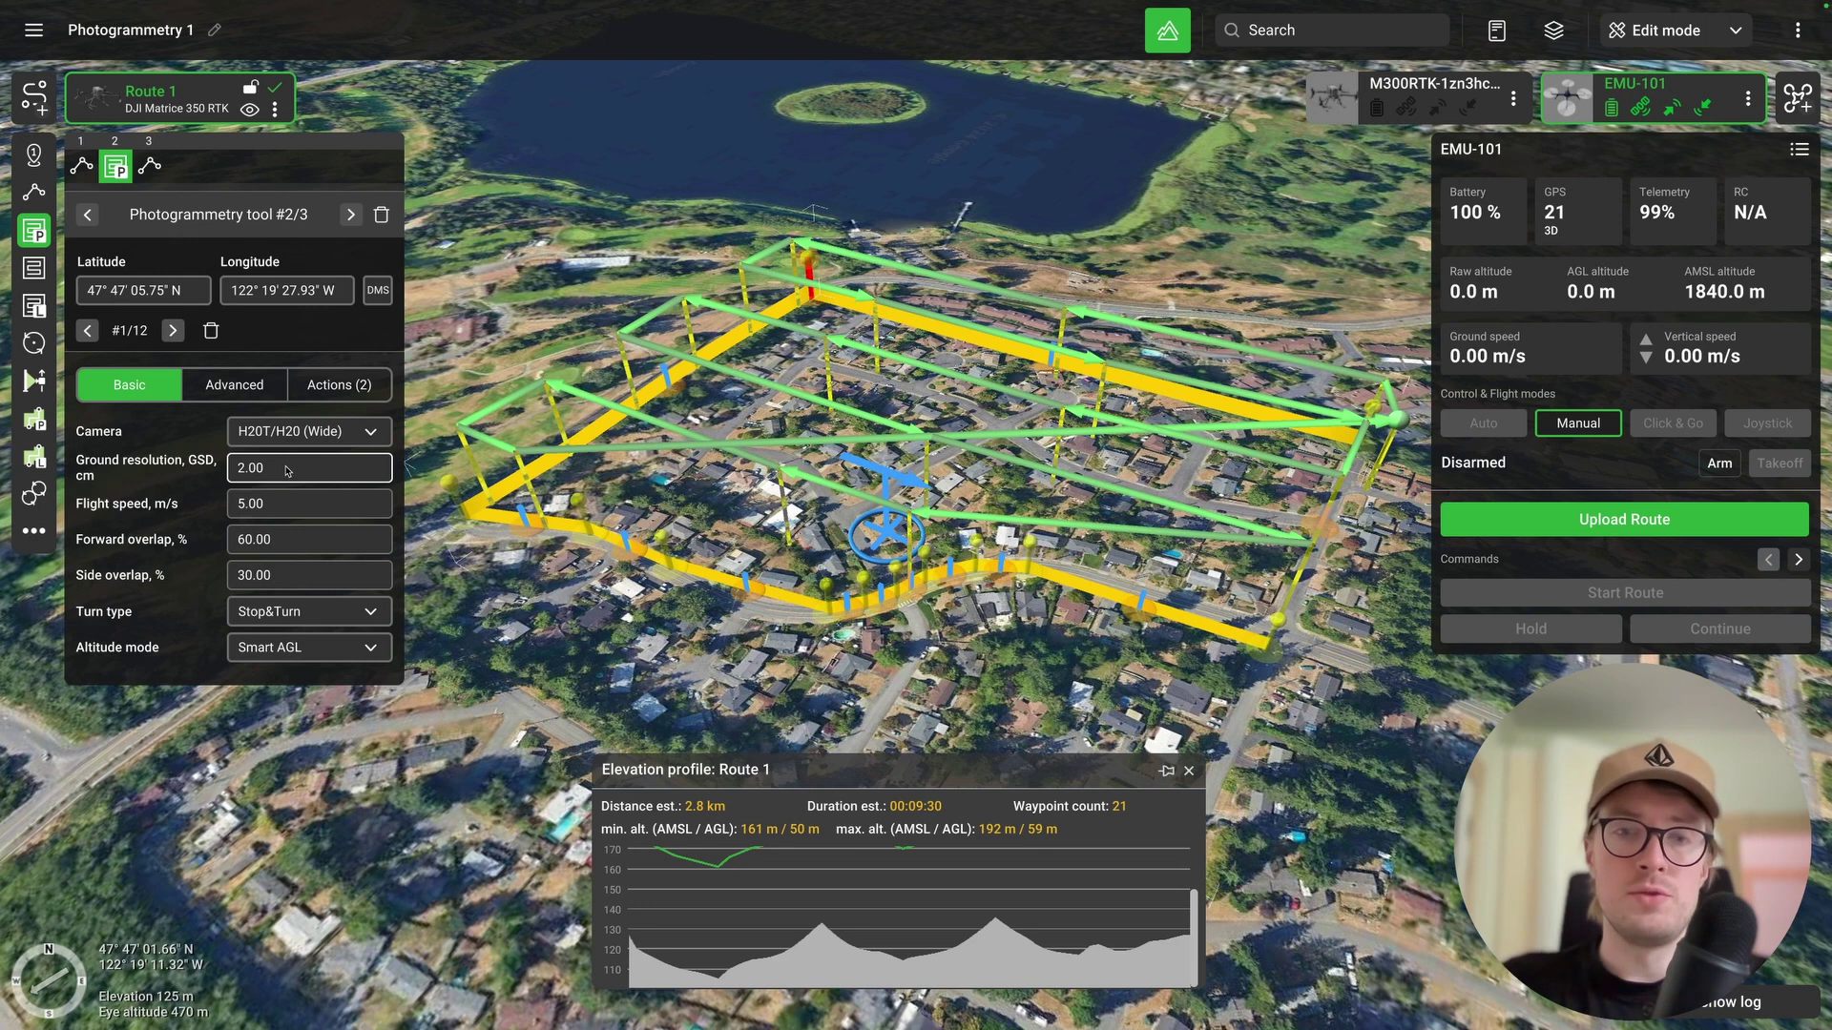
{"action": "left_click", "coordinate": [284, 470]}
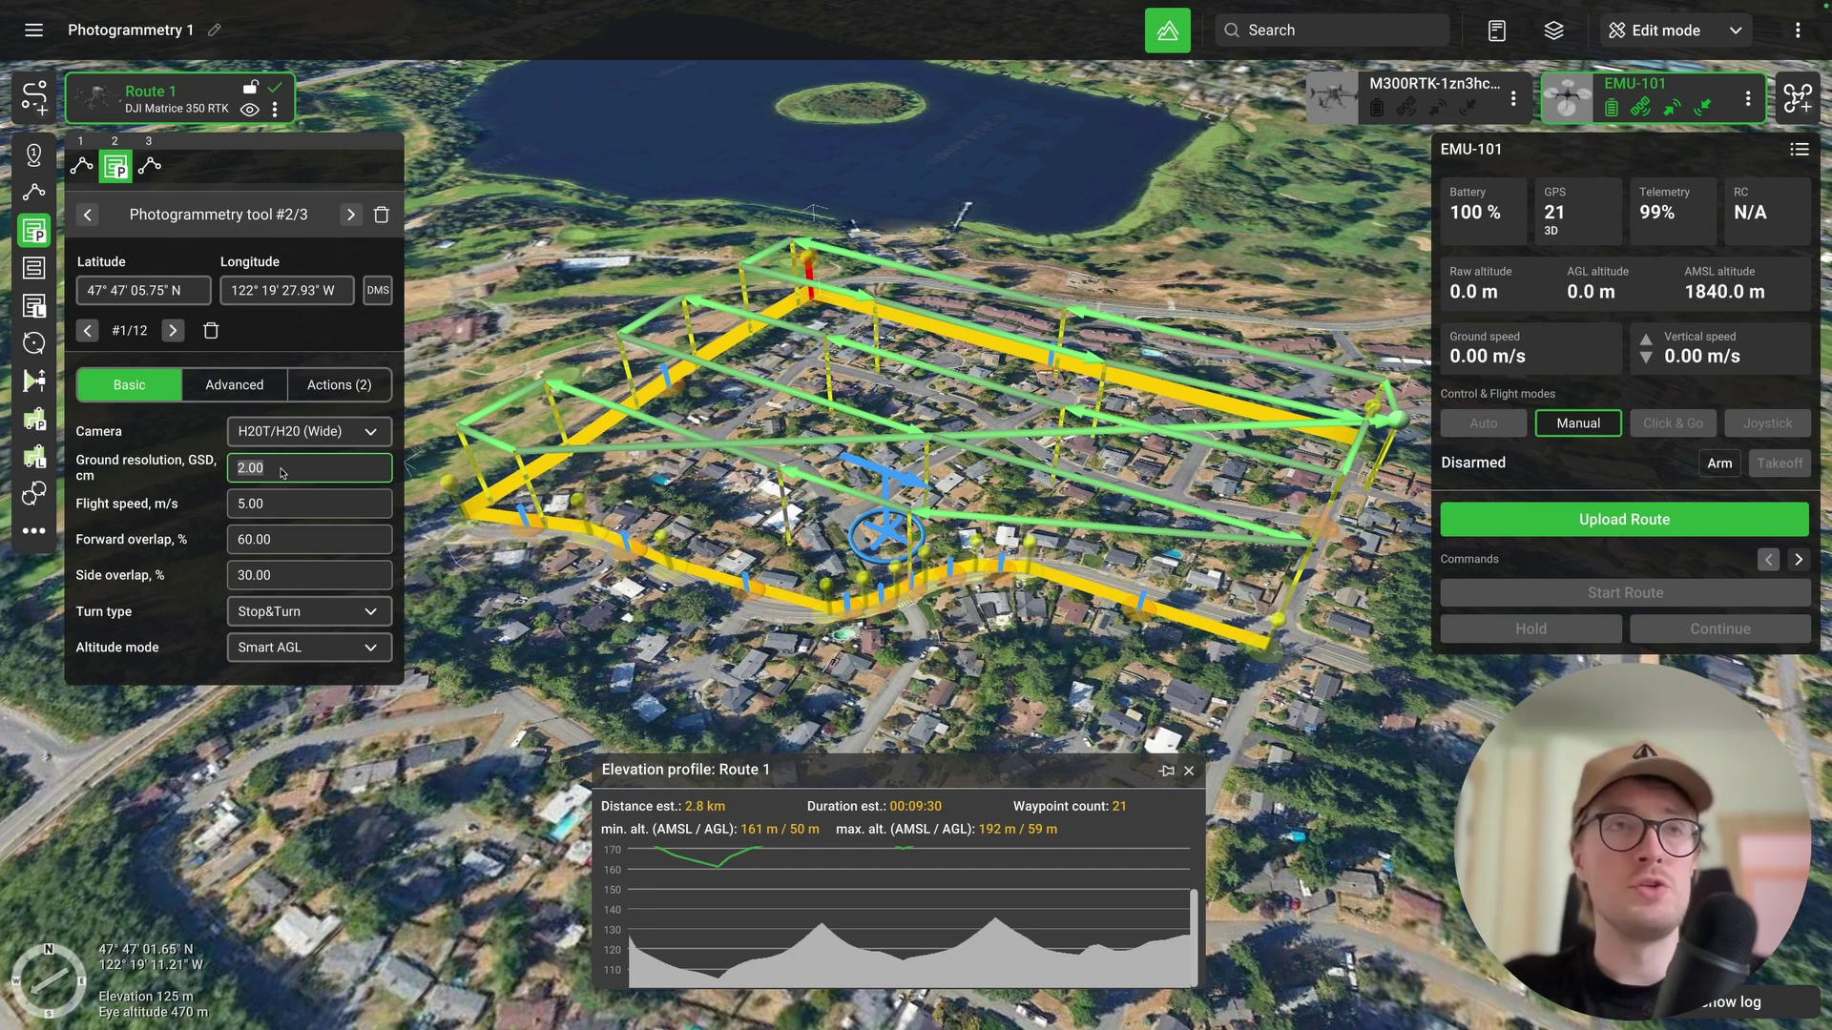
{"action": "type", "text": "1"}
{"action": "left_click", "coordinate": [327, 503]}
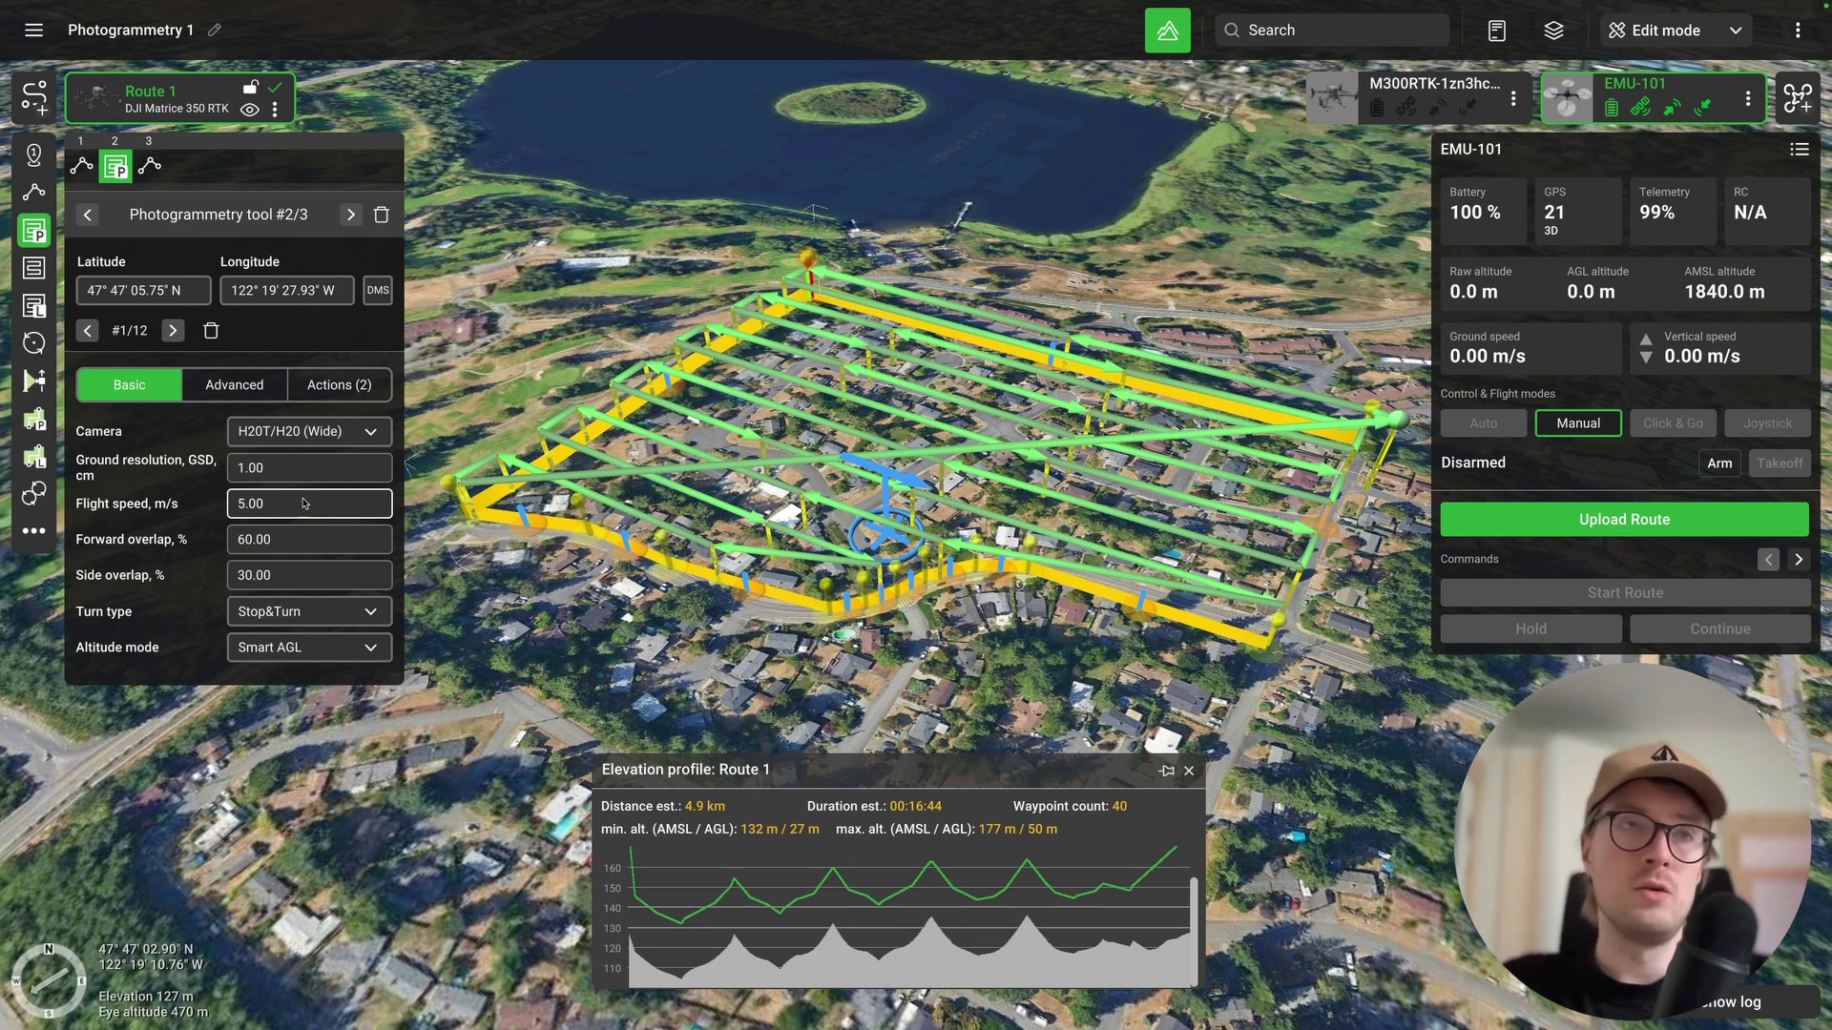
{"action": "left_click", "coordinate": [304, 504]}
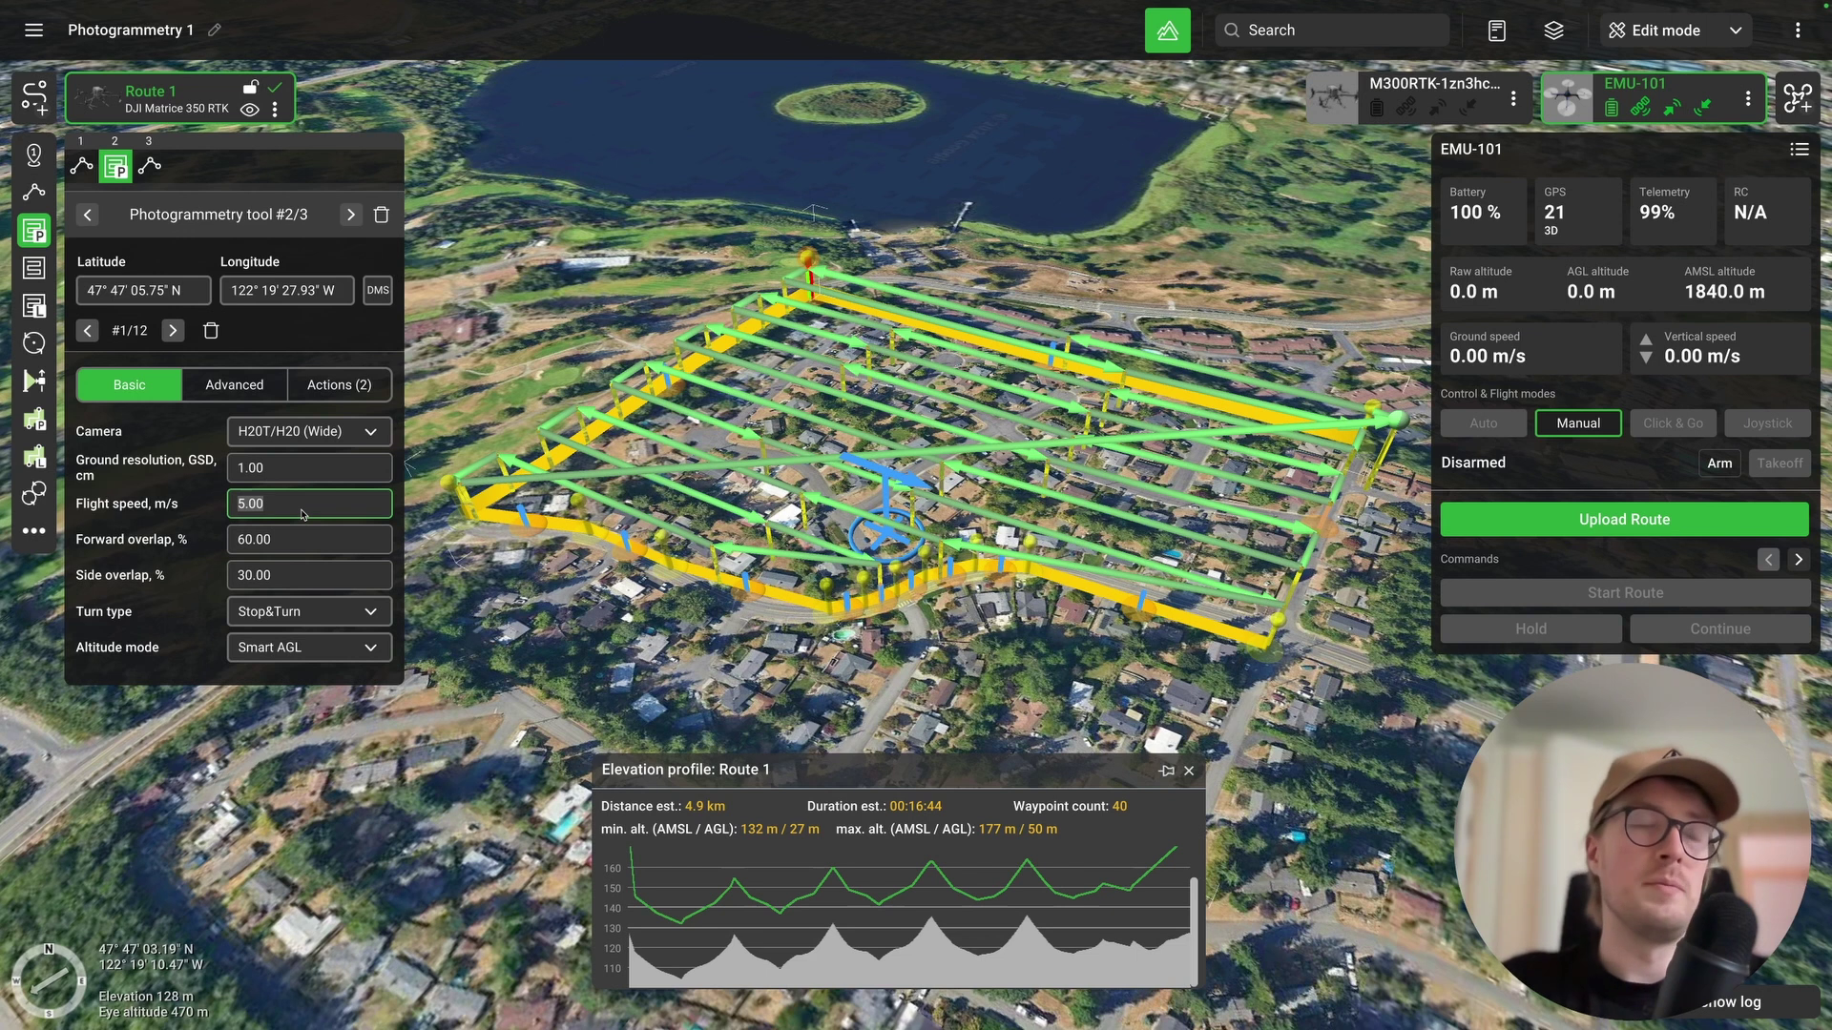
- Set the photogrammetry segment's forward overlap to 80% and side overlap to 70%
{"action": "left_click", "coordinate": [272, 540]}
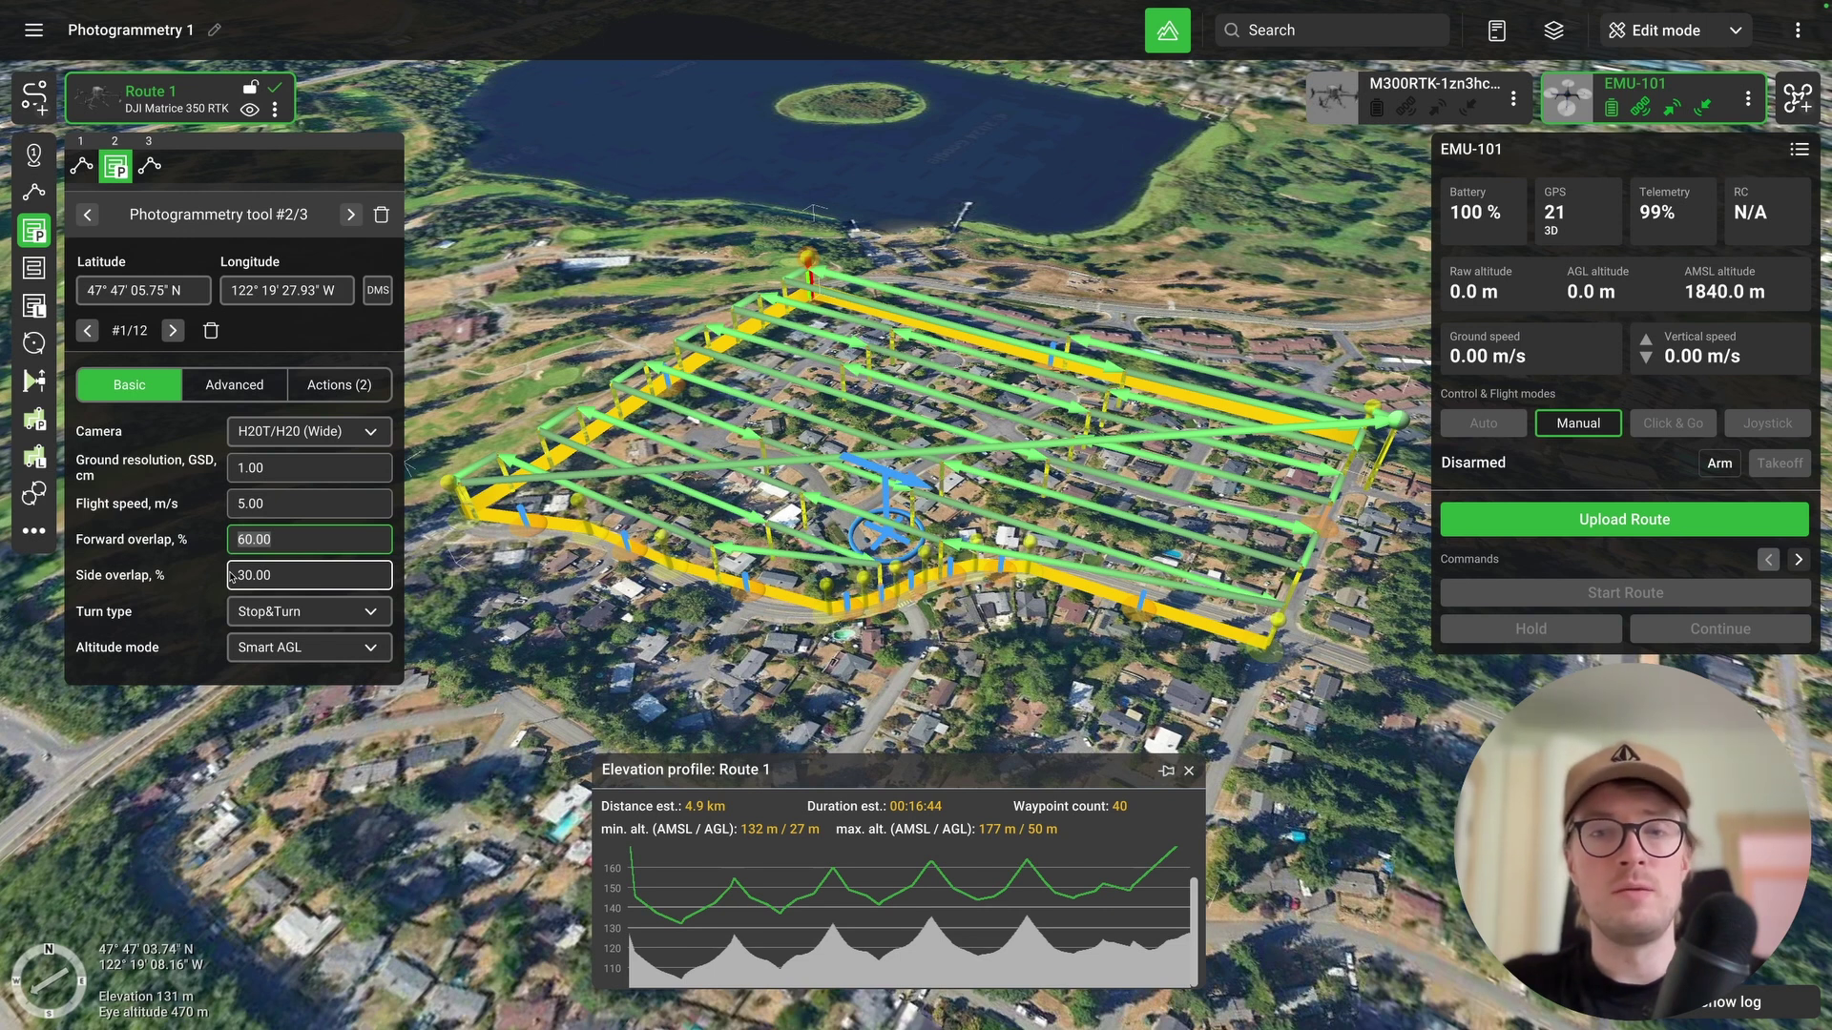
{"action": "type", "text": "80"}
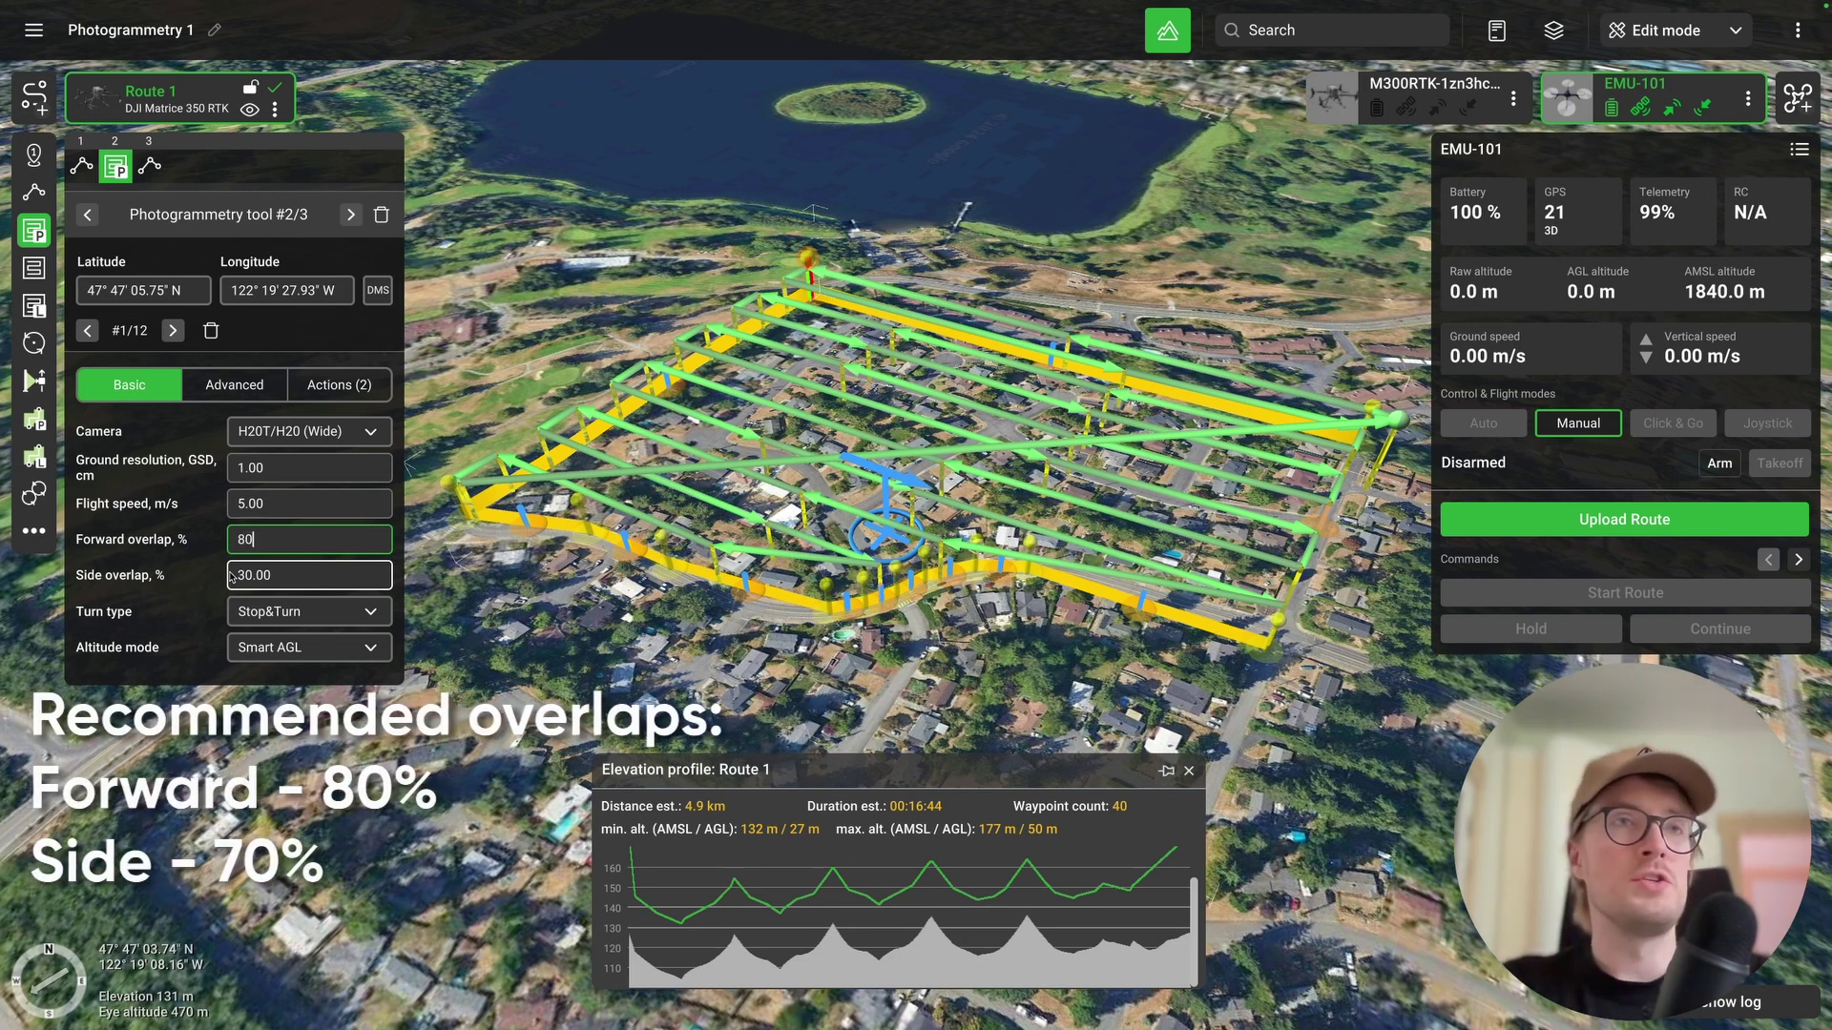
{"action": "left_click", "coordinate": [253, 576]}
{"action": "type", "text": "70"}
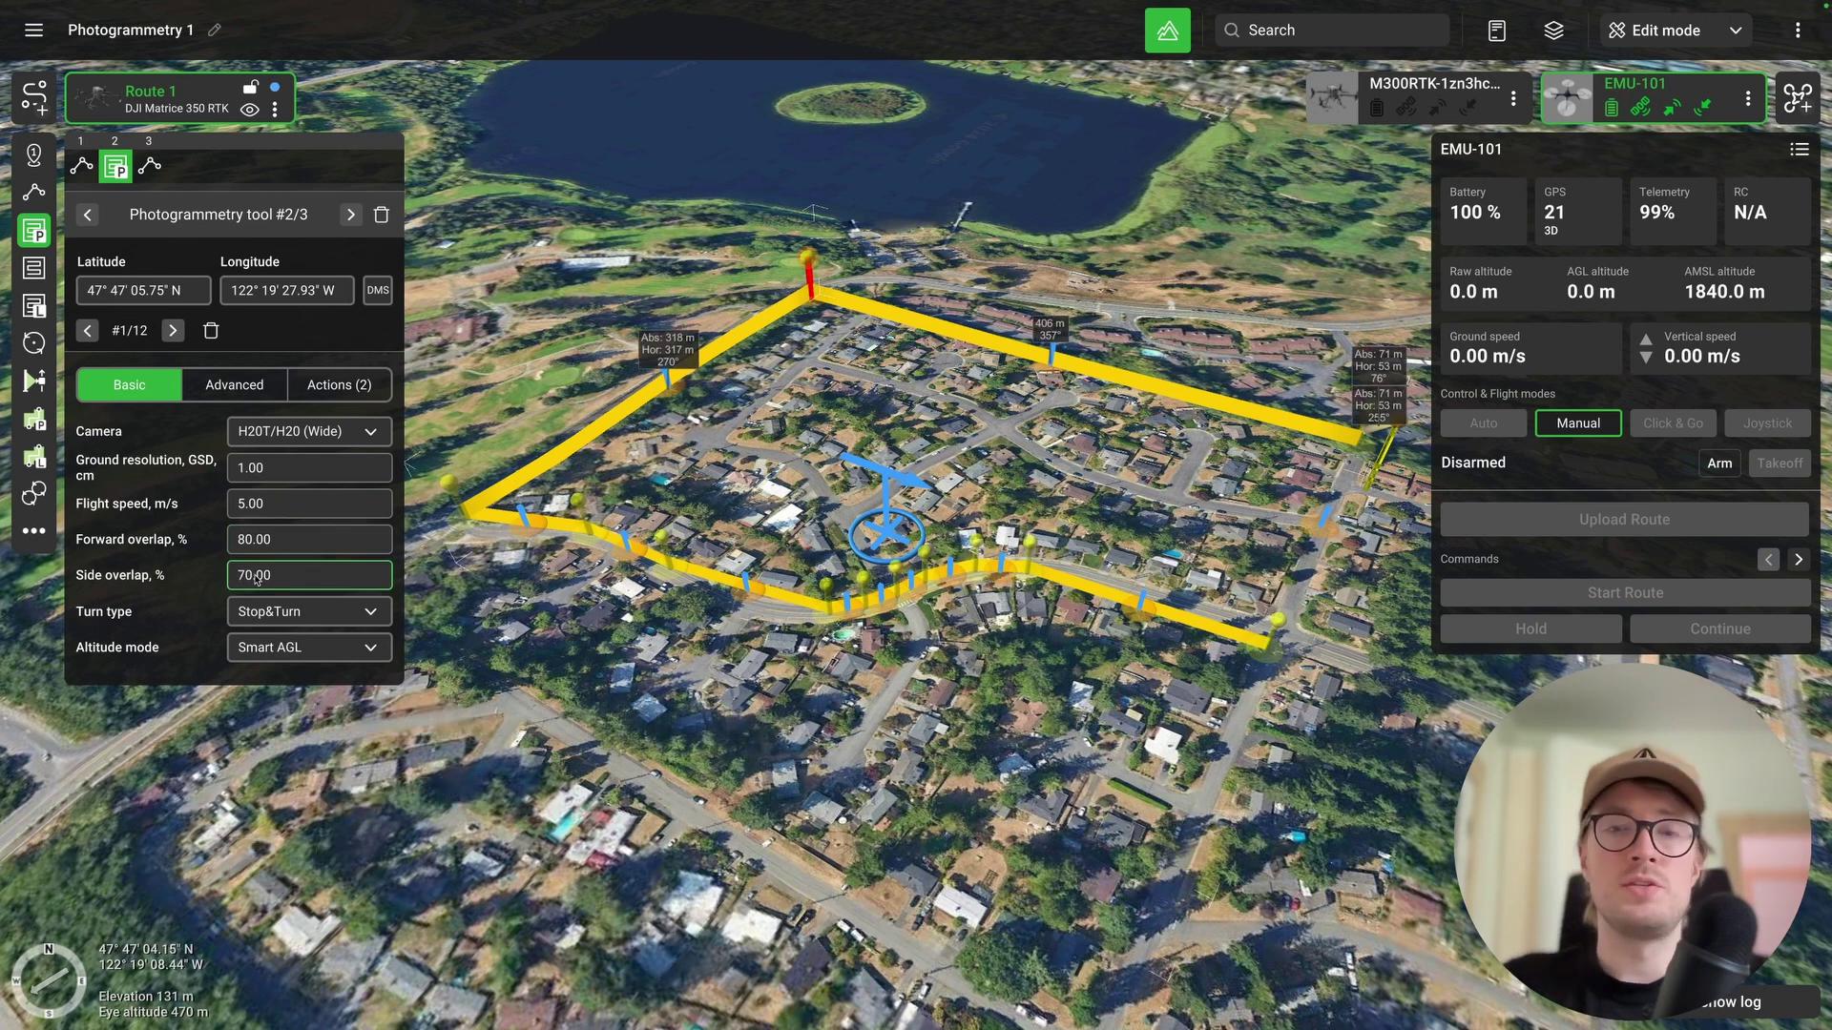
{"action": "key", "text": "Return"}
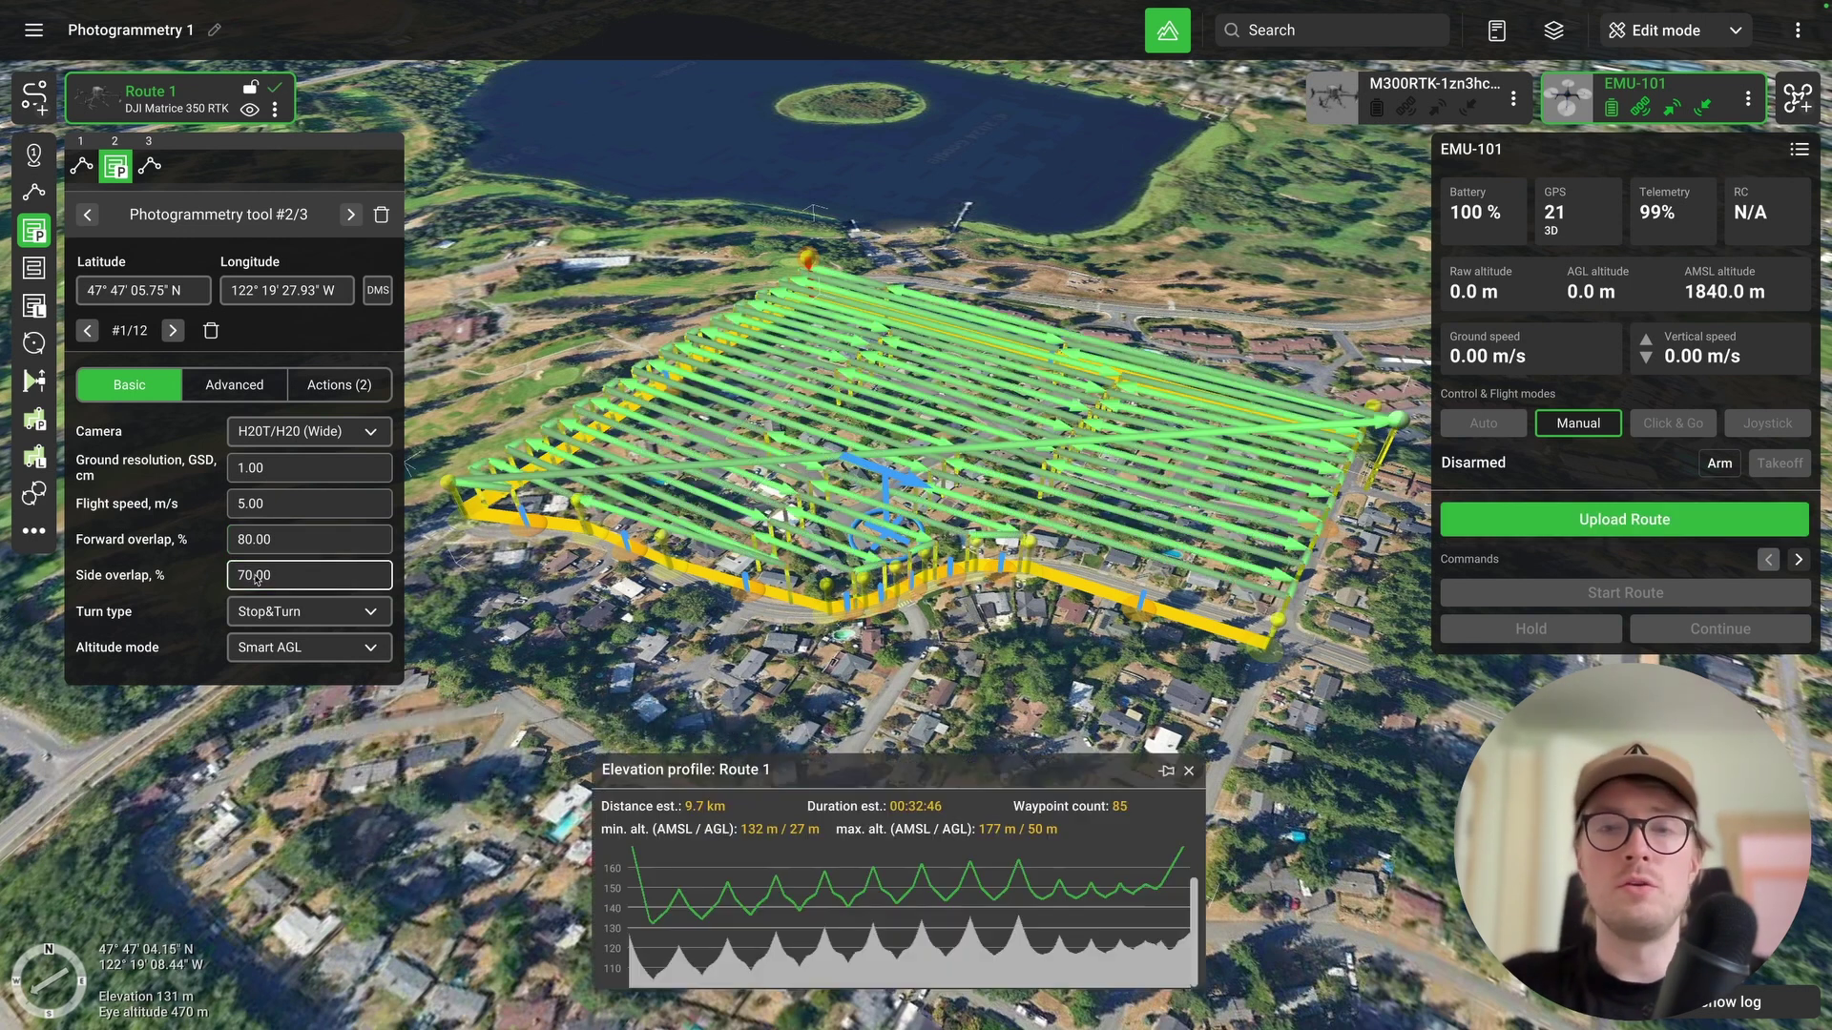
- Change the photogrammetry segment's turn type to Adaptive Bank Turn and its altitude mode to AGL
{"action": "middle_click_drag", "start_coordinate": [787, 646], "coordinate": [331, 606]}
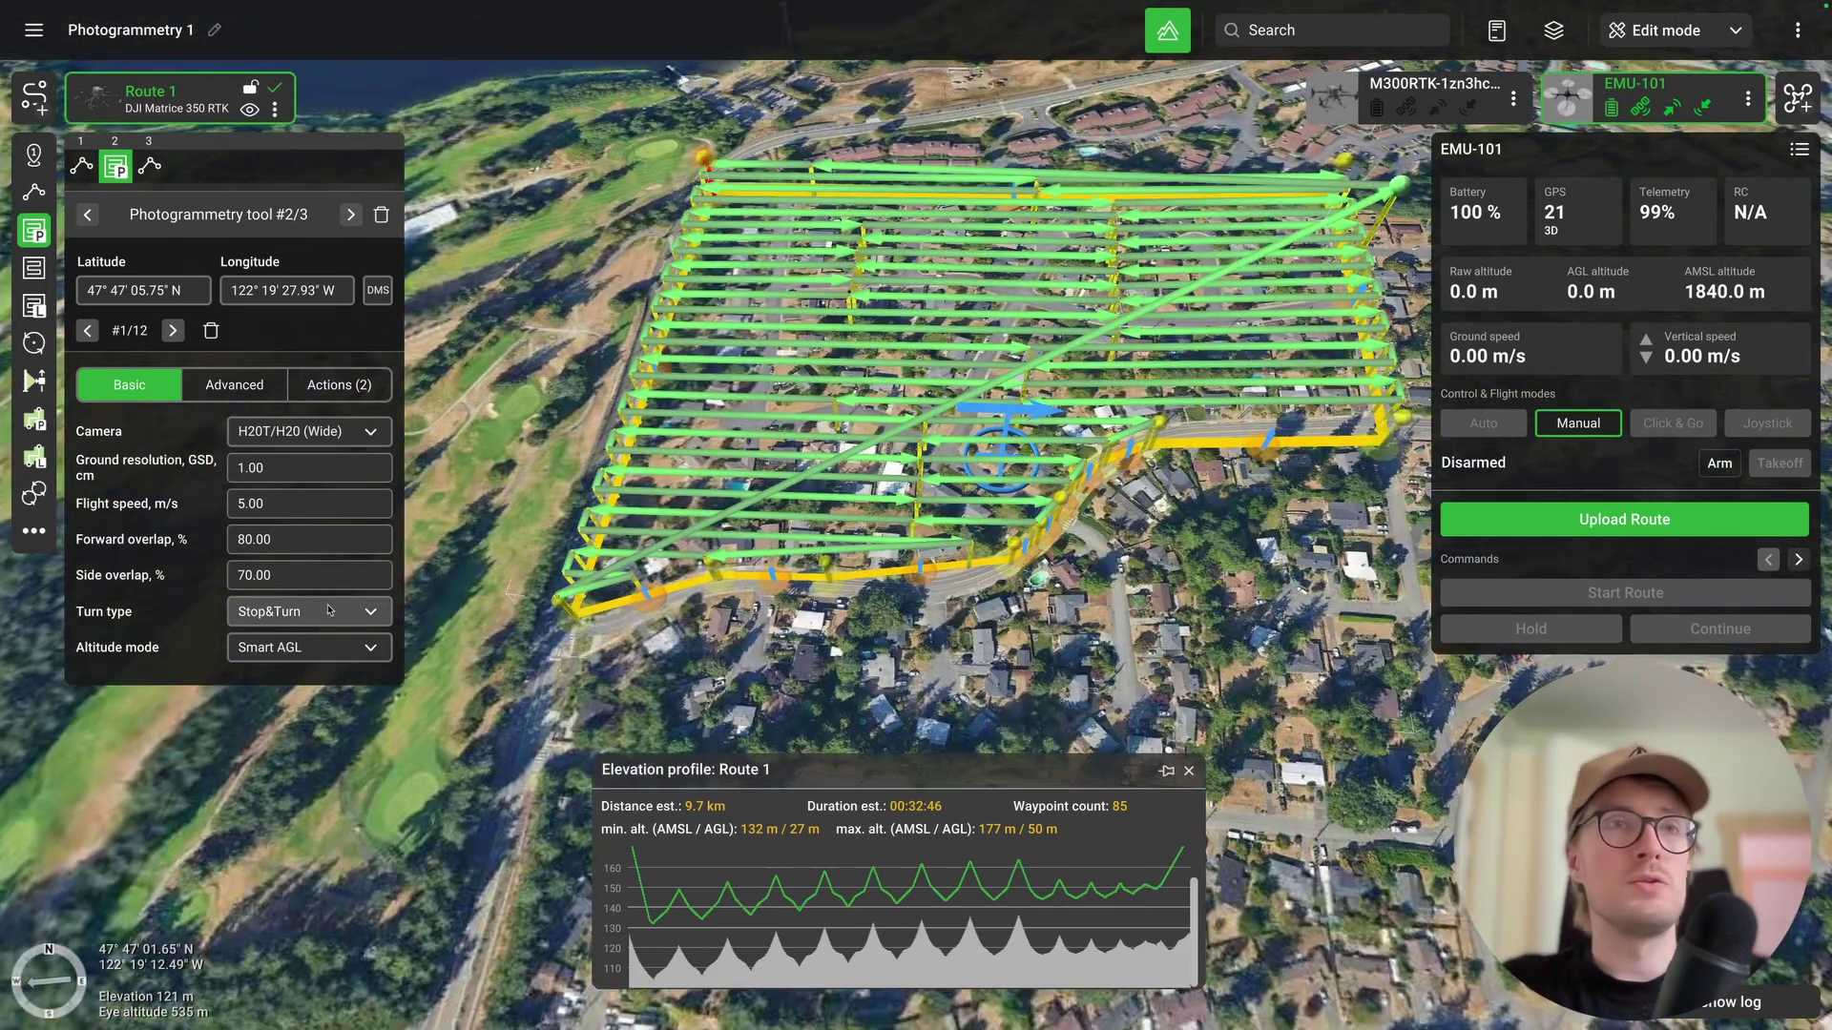
{"action": "left_click", "coordinate": [330, 610]}
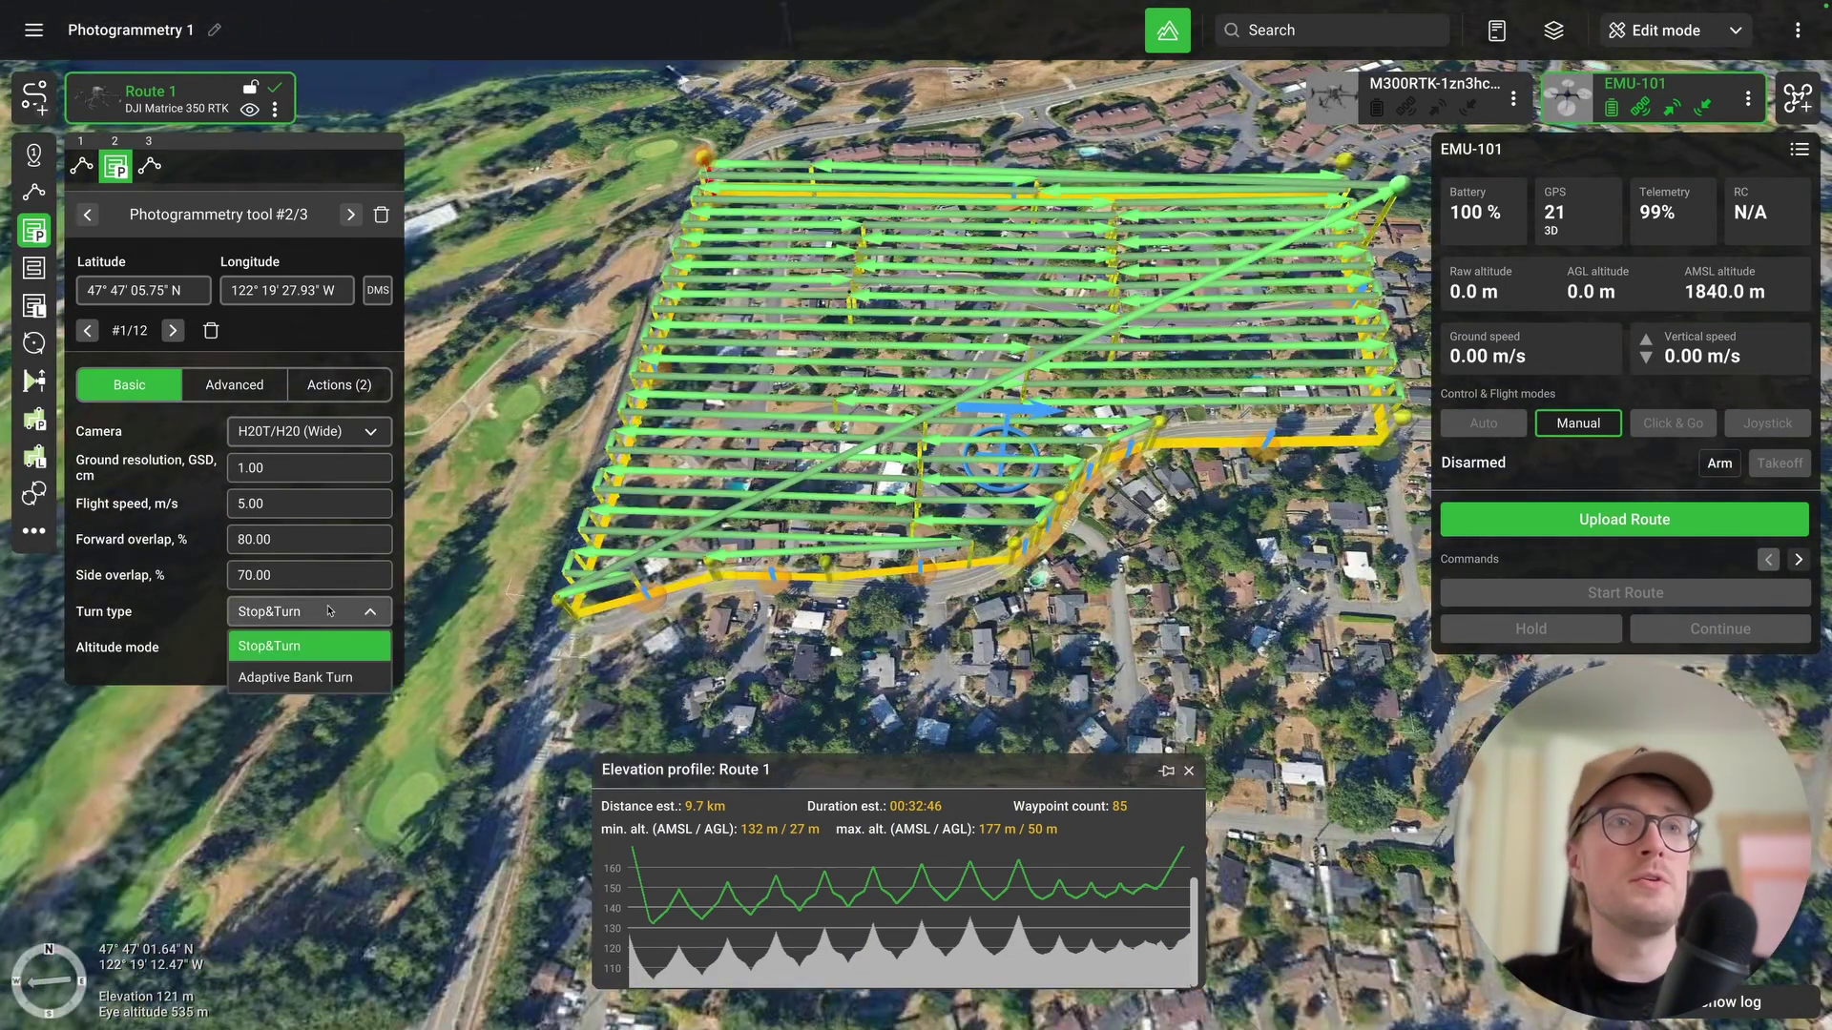
{"action": "left_click", "coordinate": [307, 676]}
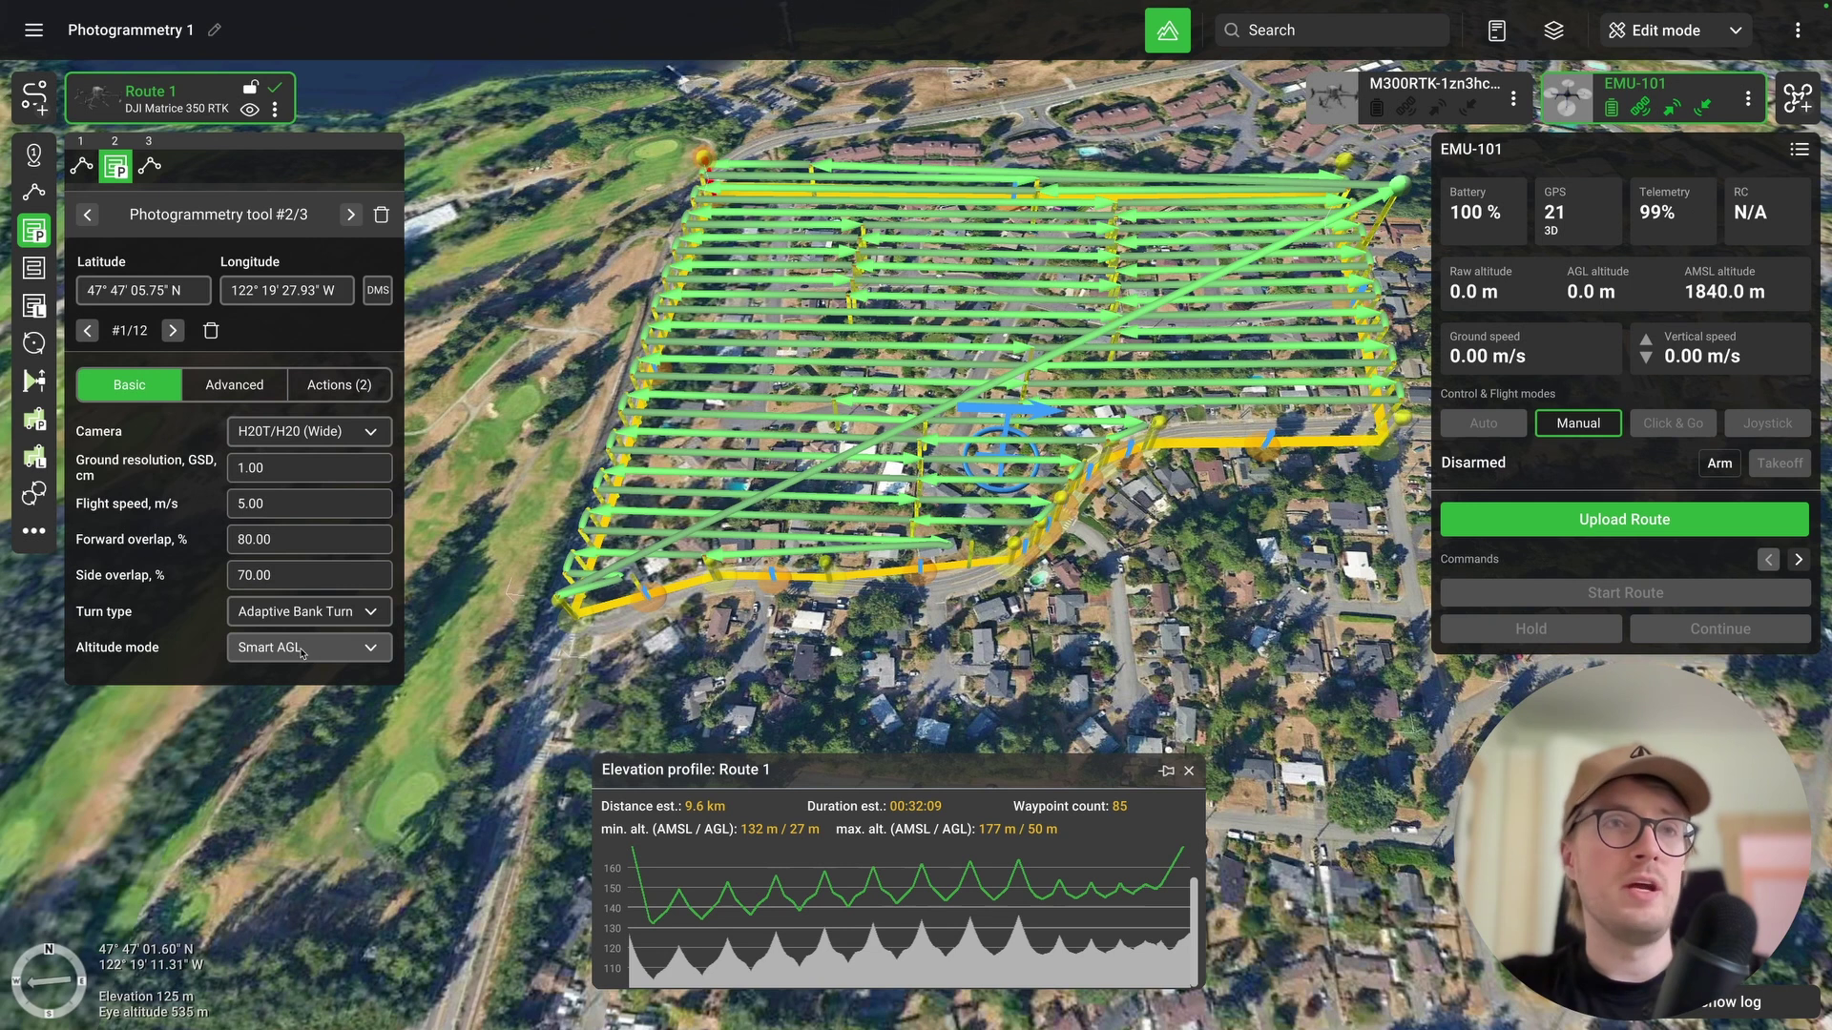
{"action": "left_click", "coordinate": [300, 649]}
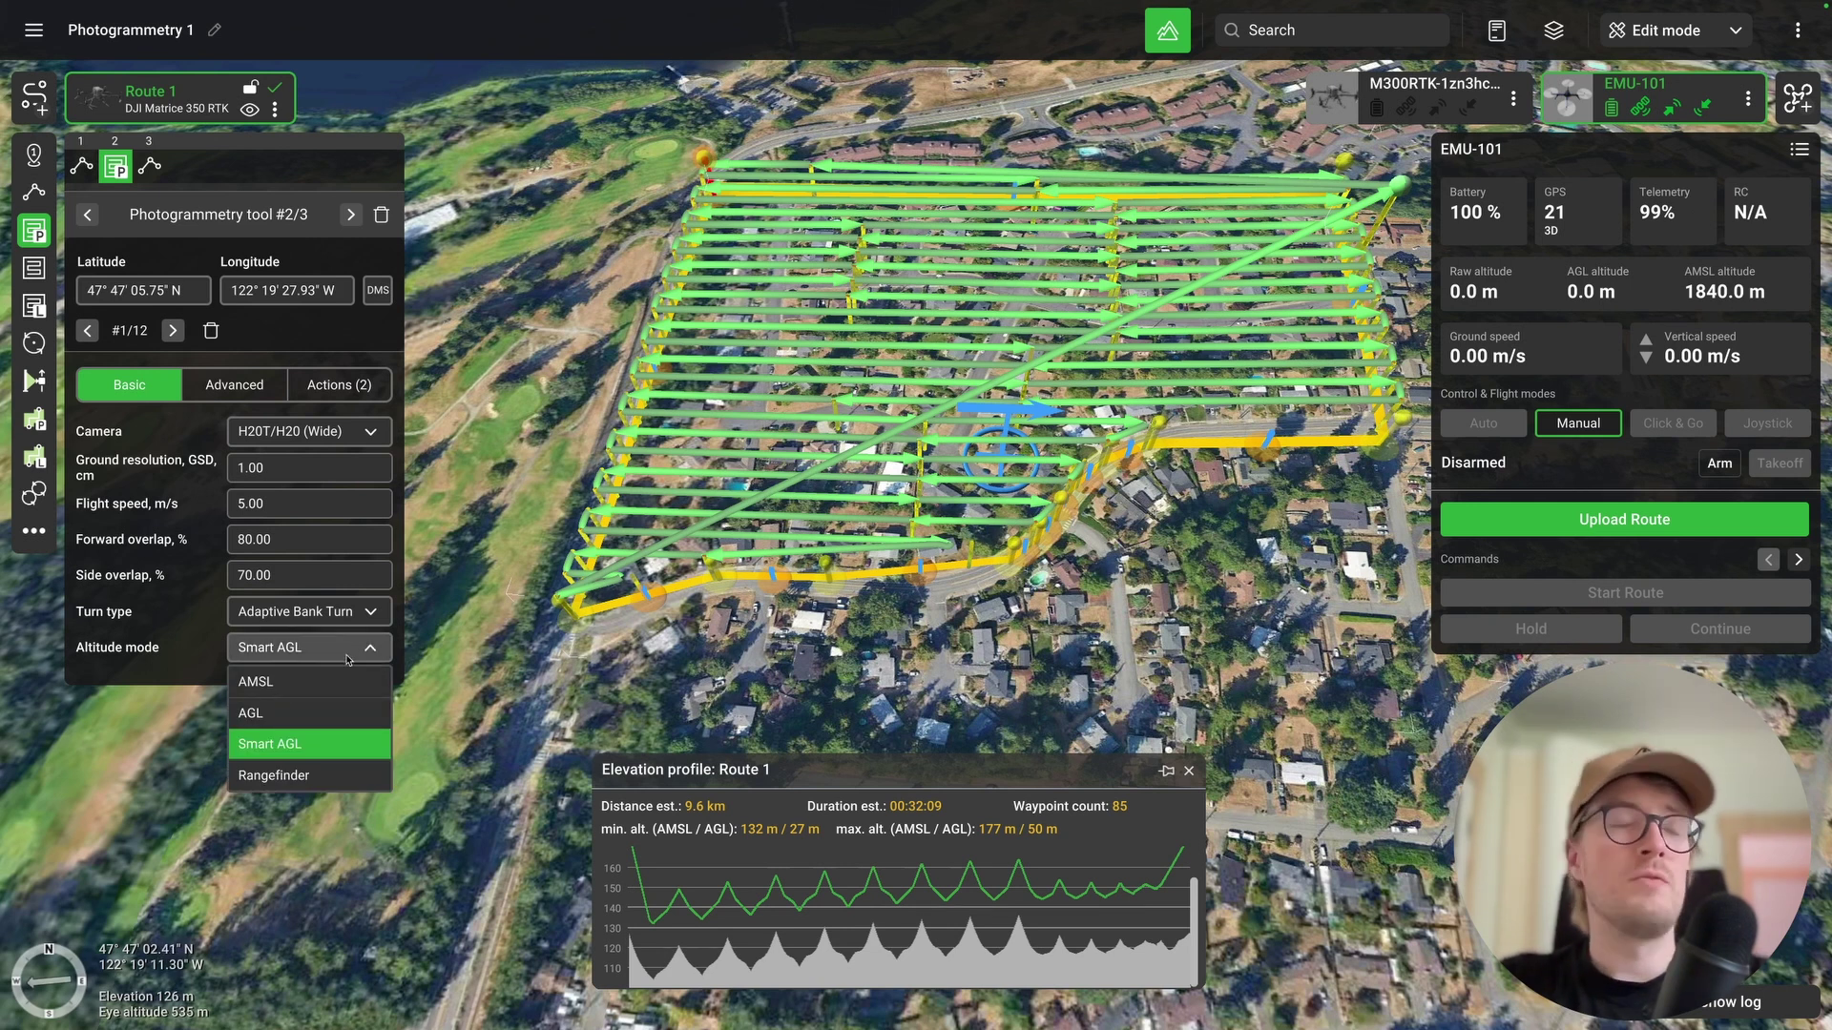
{"action": "left_click", "coordinate": [282, 712]}
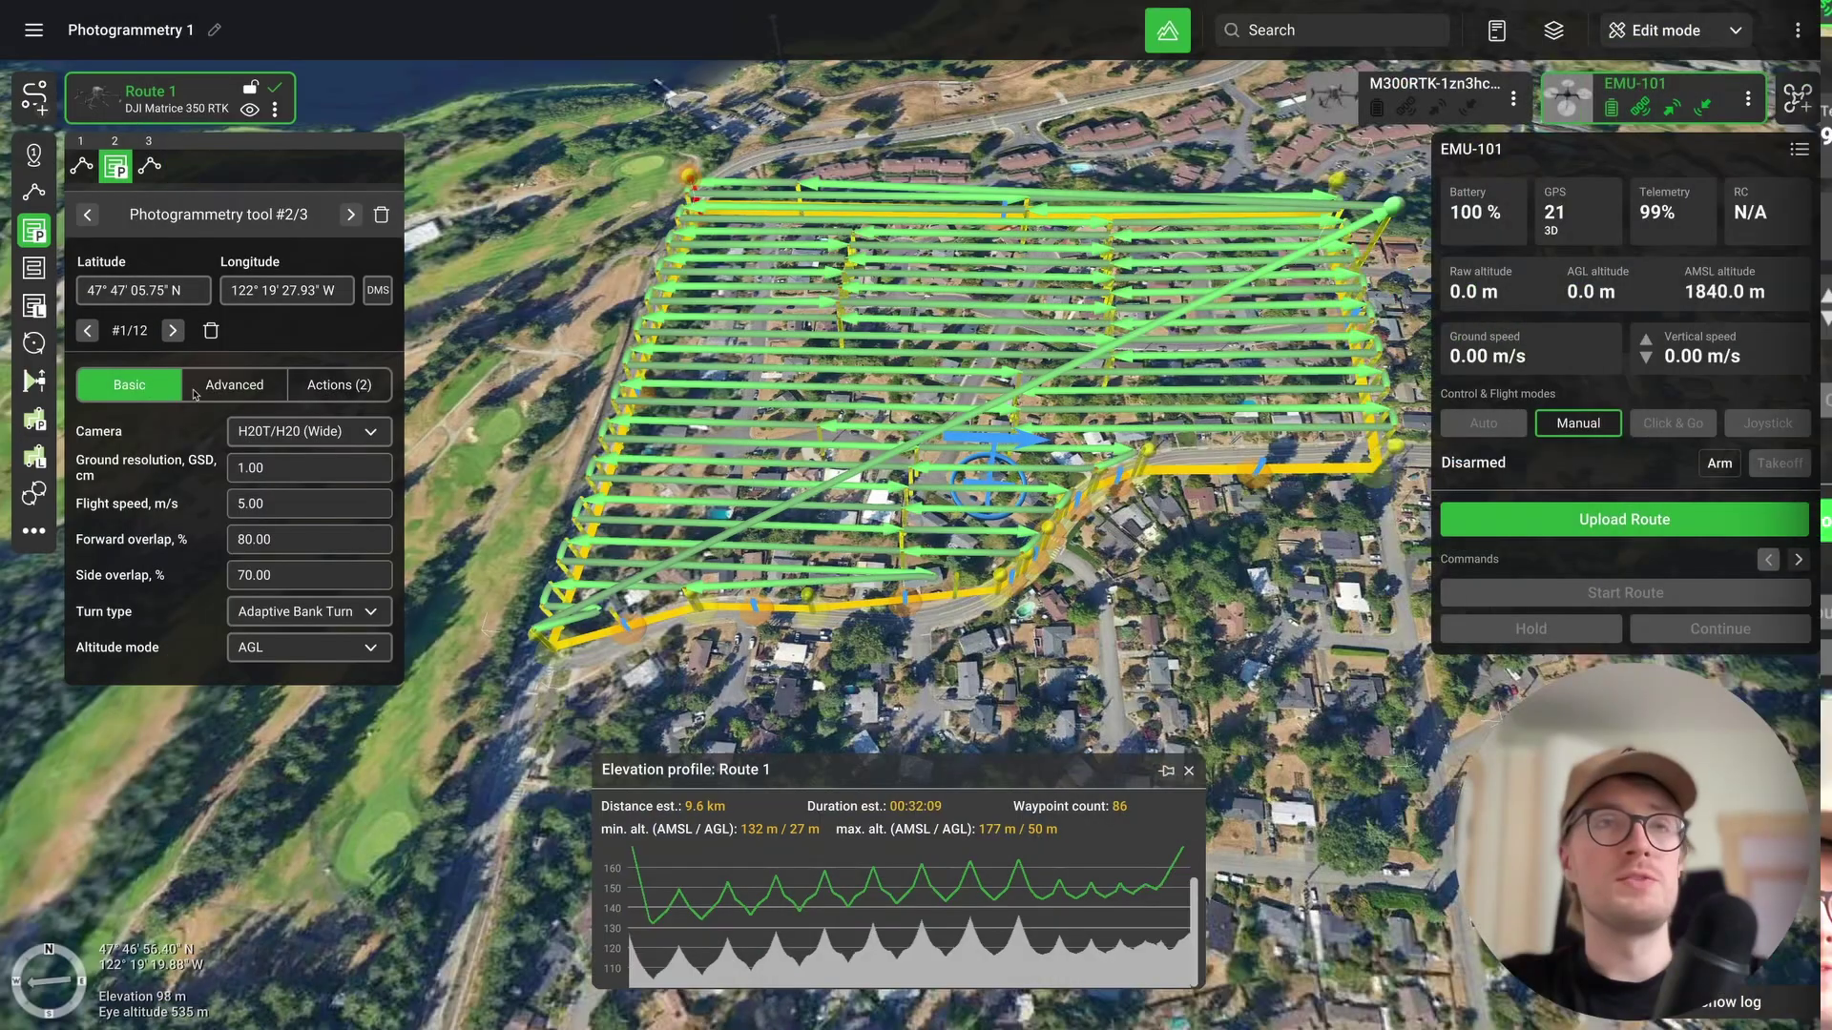
- Rotate the photogrammetry flight lines on the map and set their direction angle to exactly 90°
{"action": "left_click", "coordinate": [239, 386]}
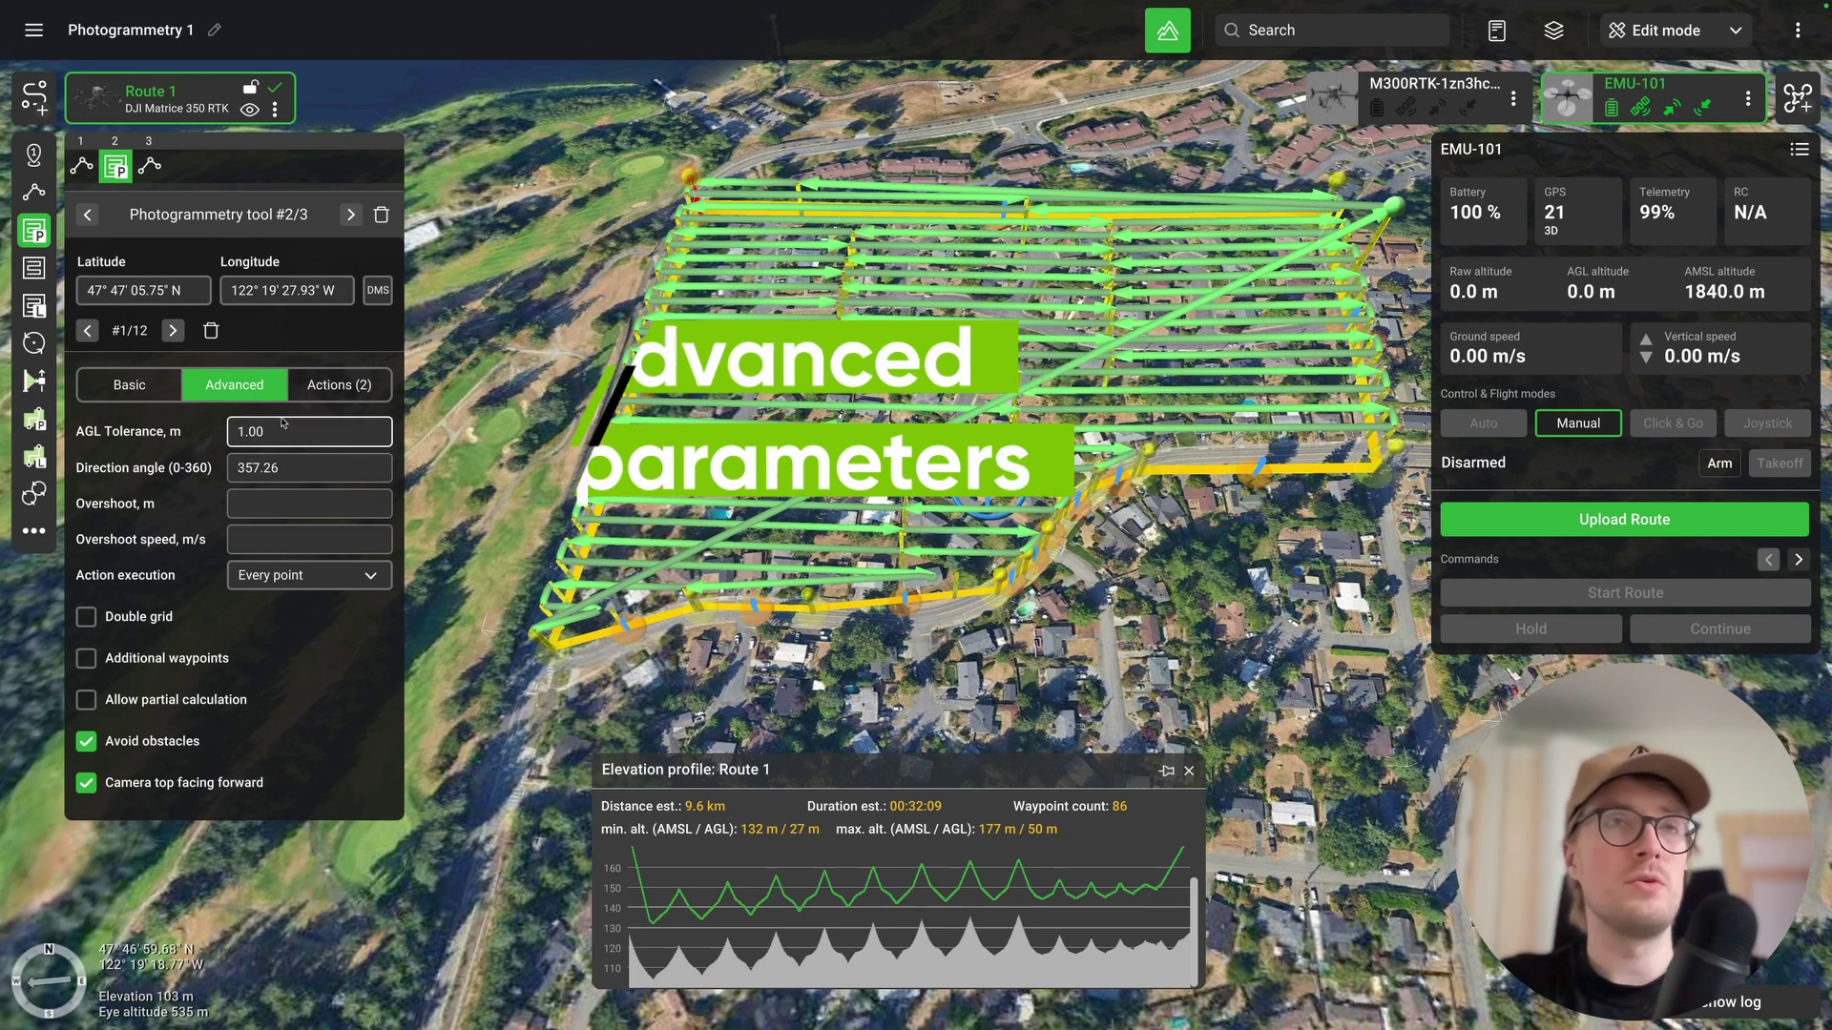
{"action": "left_click", "coordinate": [286, 480]}
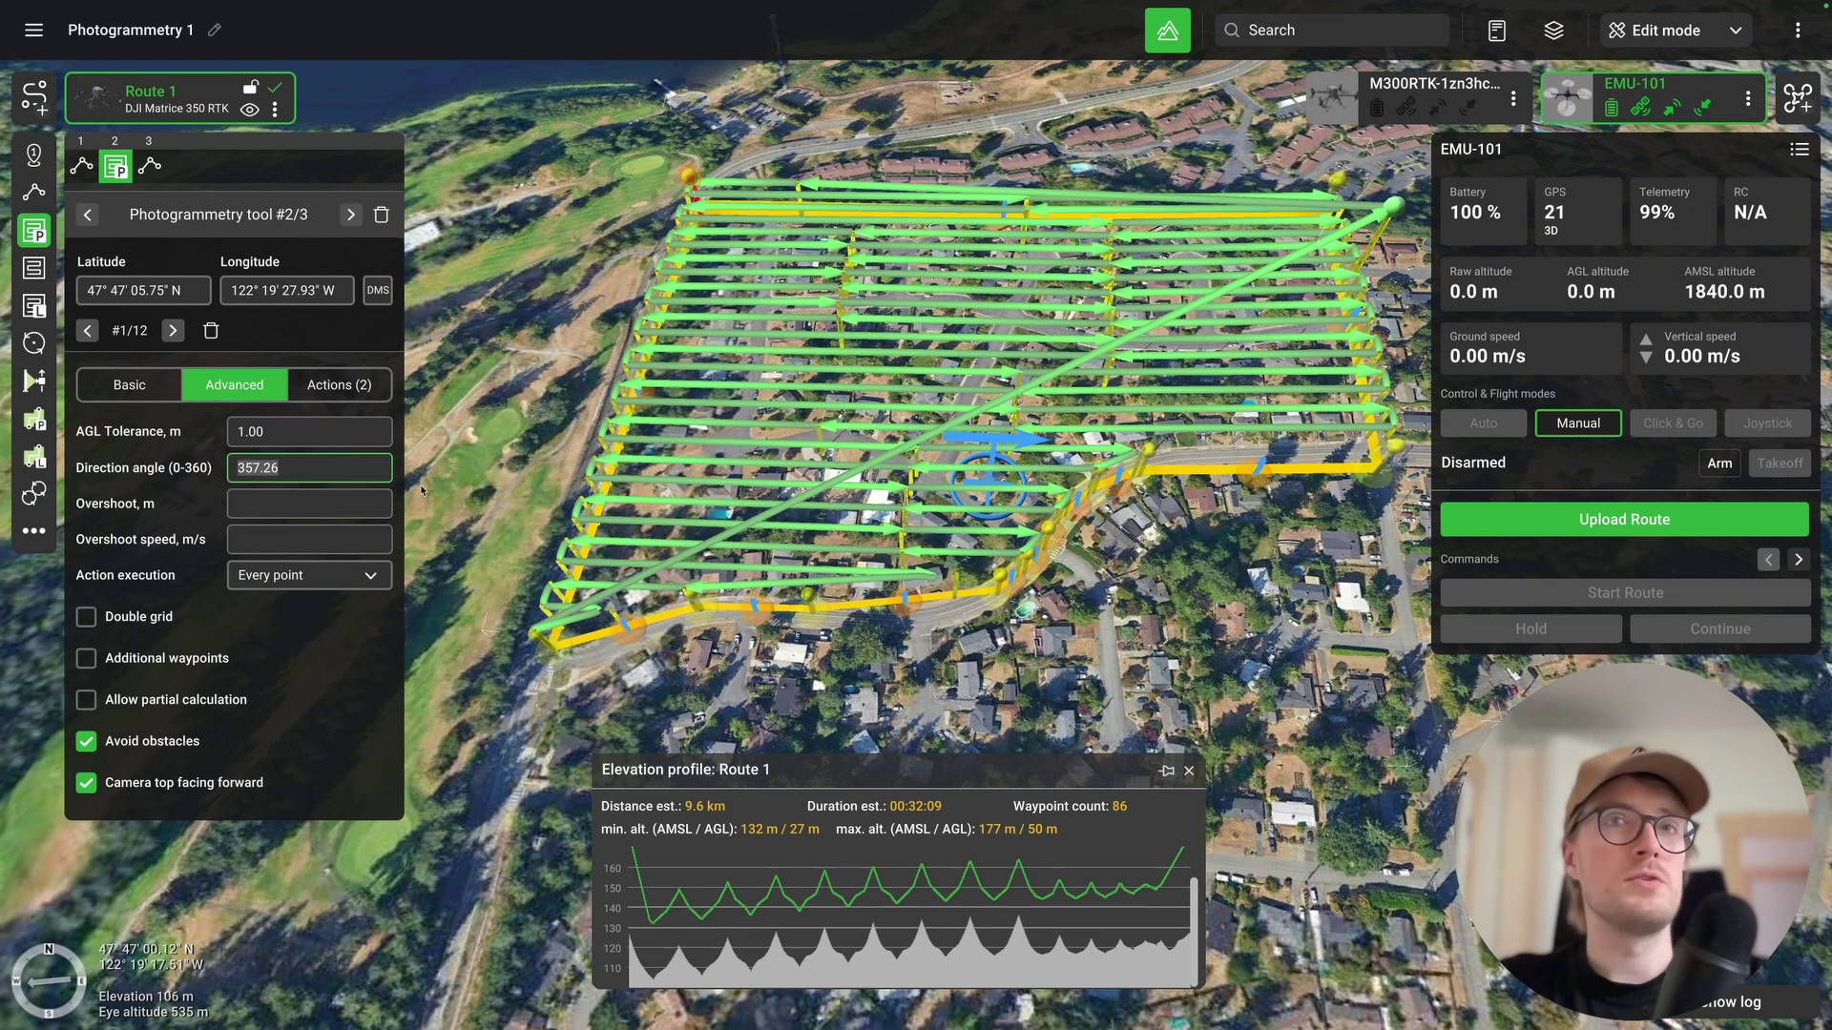
{"action": "left_click_drag", "start_coordinate": [1031, 440], "coordinate": [991, 587]}
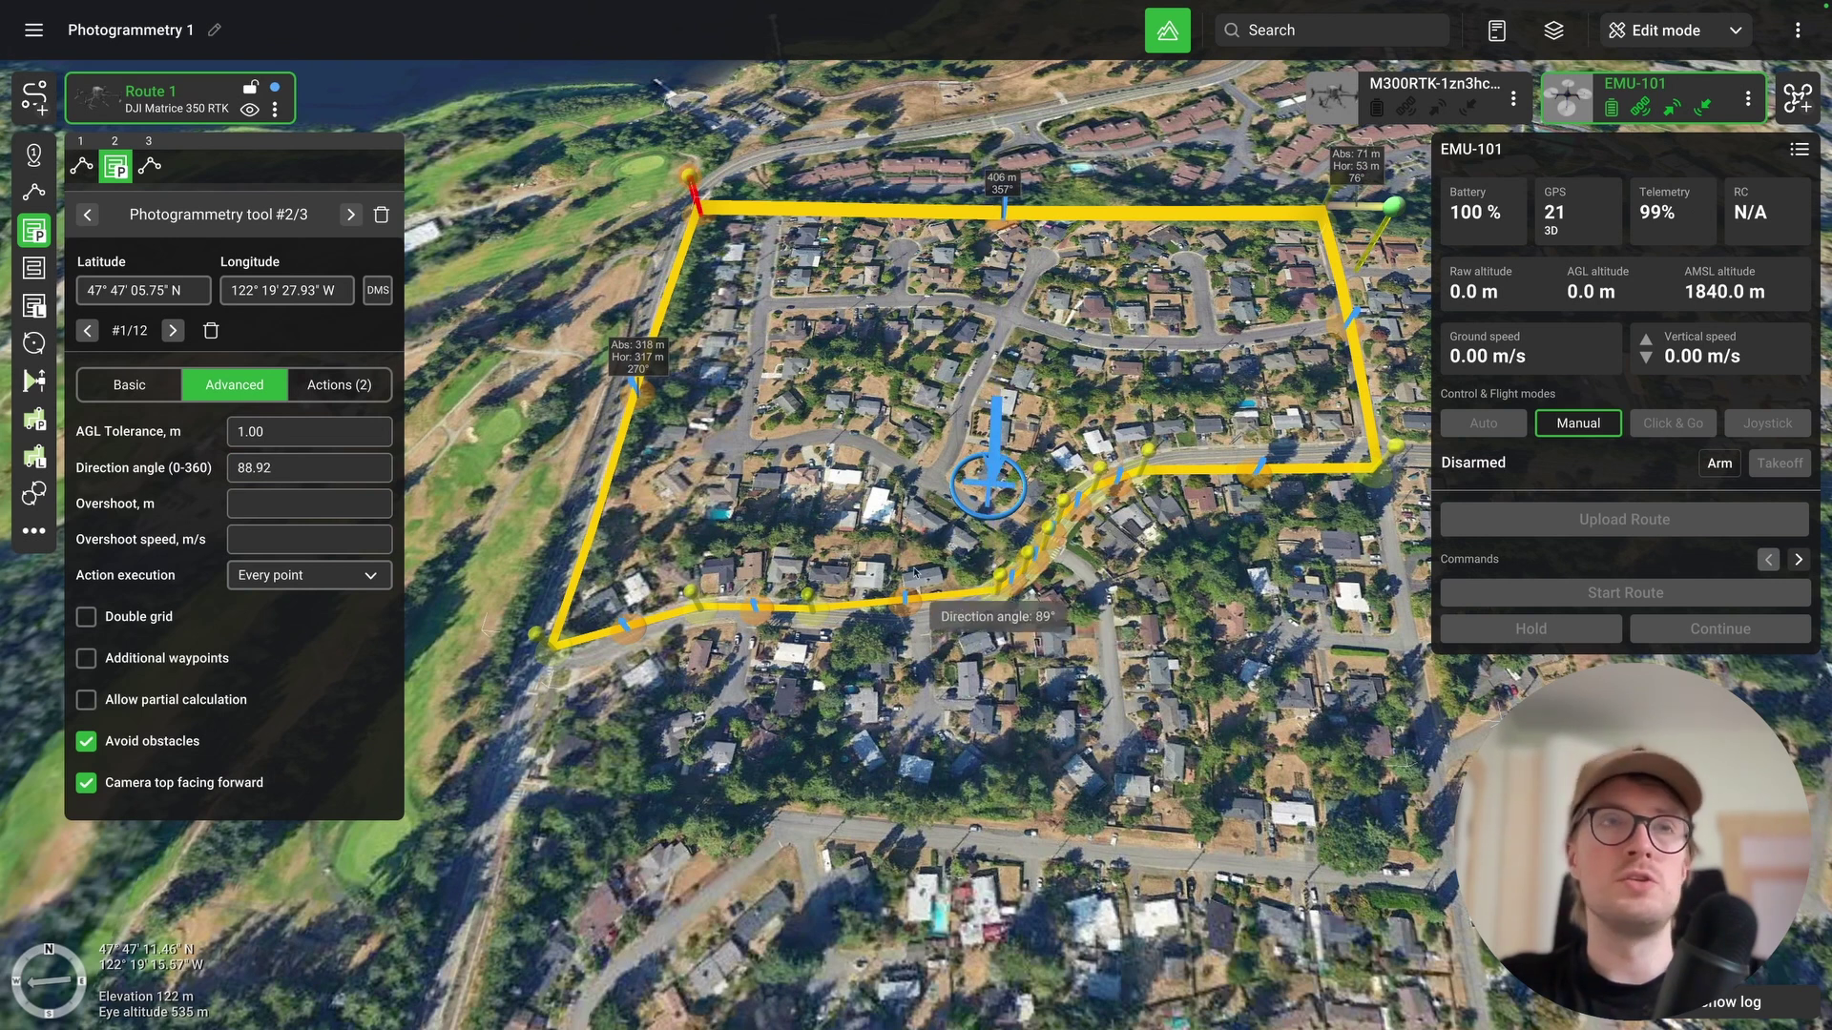
{"action": "left_click", "coordinate": [288, 469]}
{"action": "type", "text": "90"}
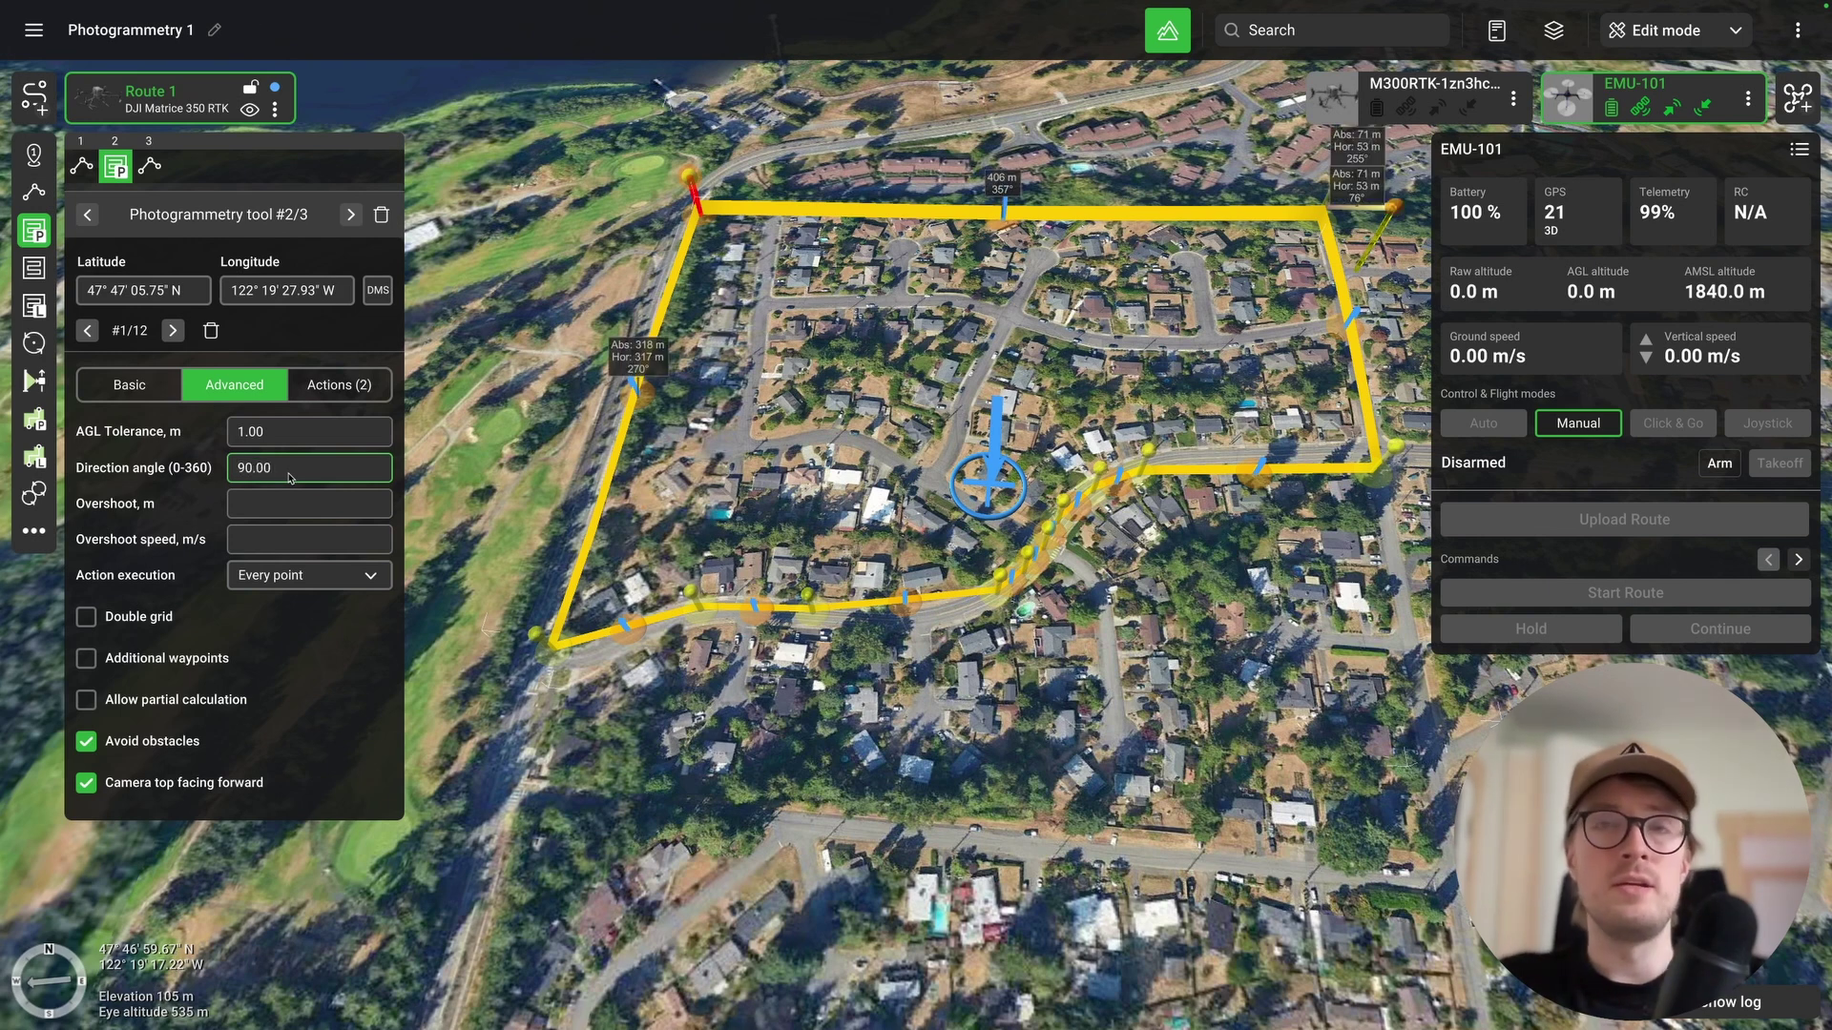
{"action": "key", "text": "Return"}
- Set the photogrammetry segment's overshoot to 20 m and inspect the extended turns at the area's edge
{"action": "scroll", "coordinate": [1007, 656], "scroll_direction": "up", "scroll_amount": 4}
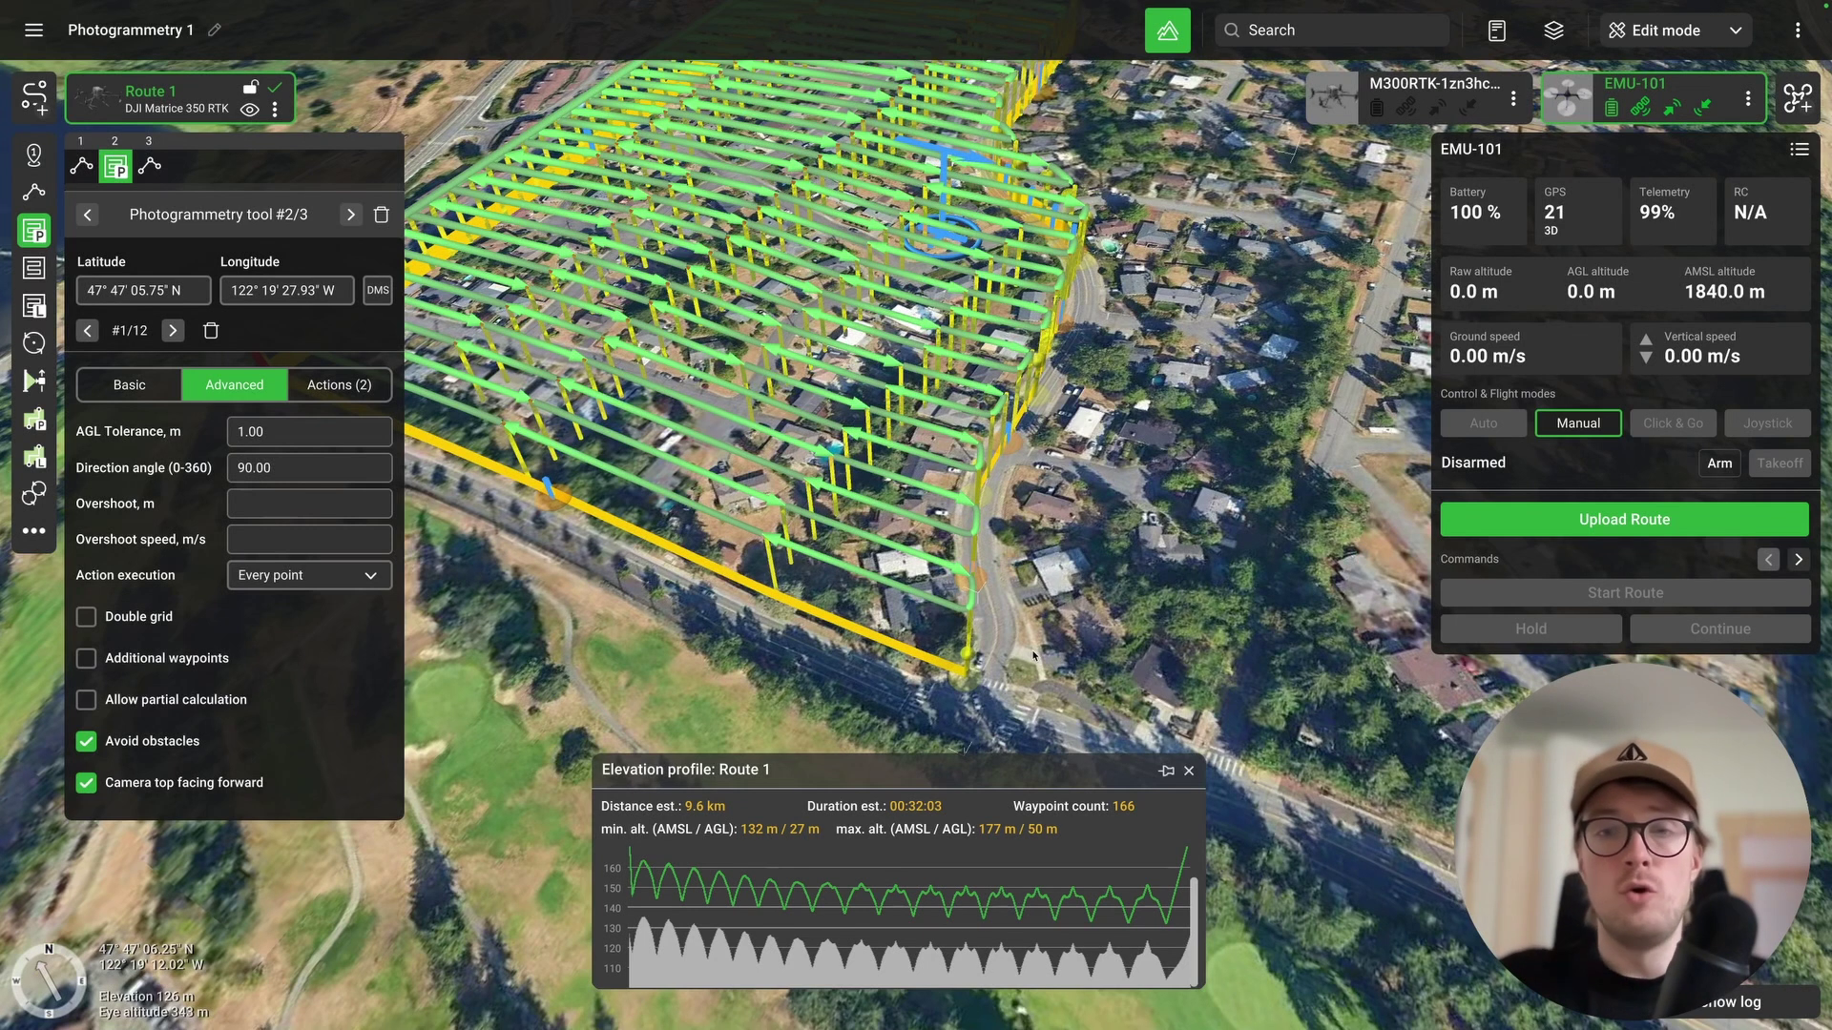
{"action": "left_click", "coordinate": [274, 510]}
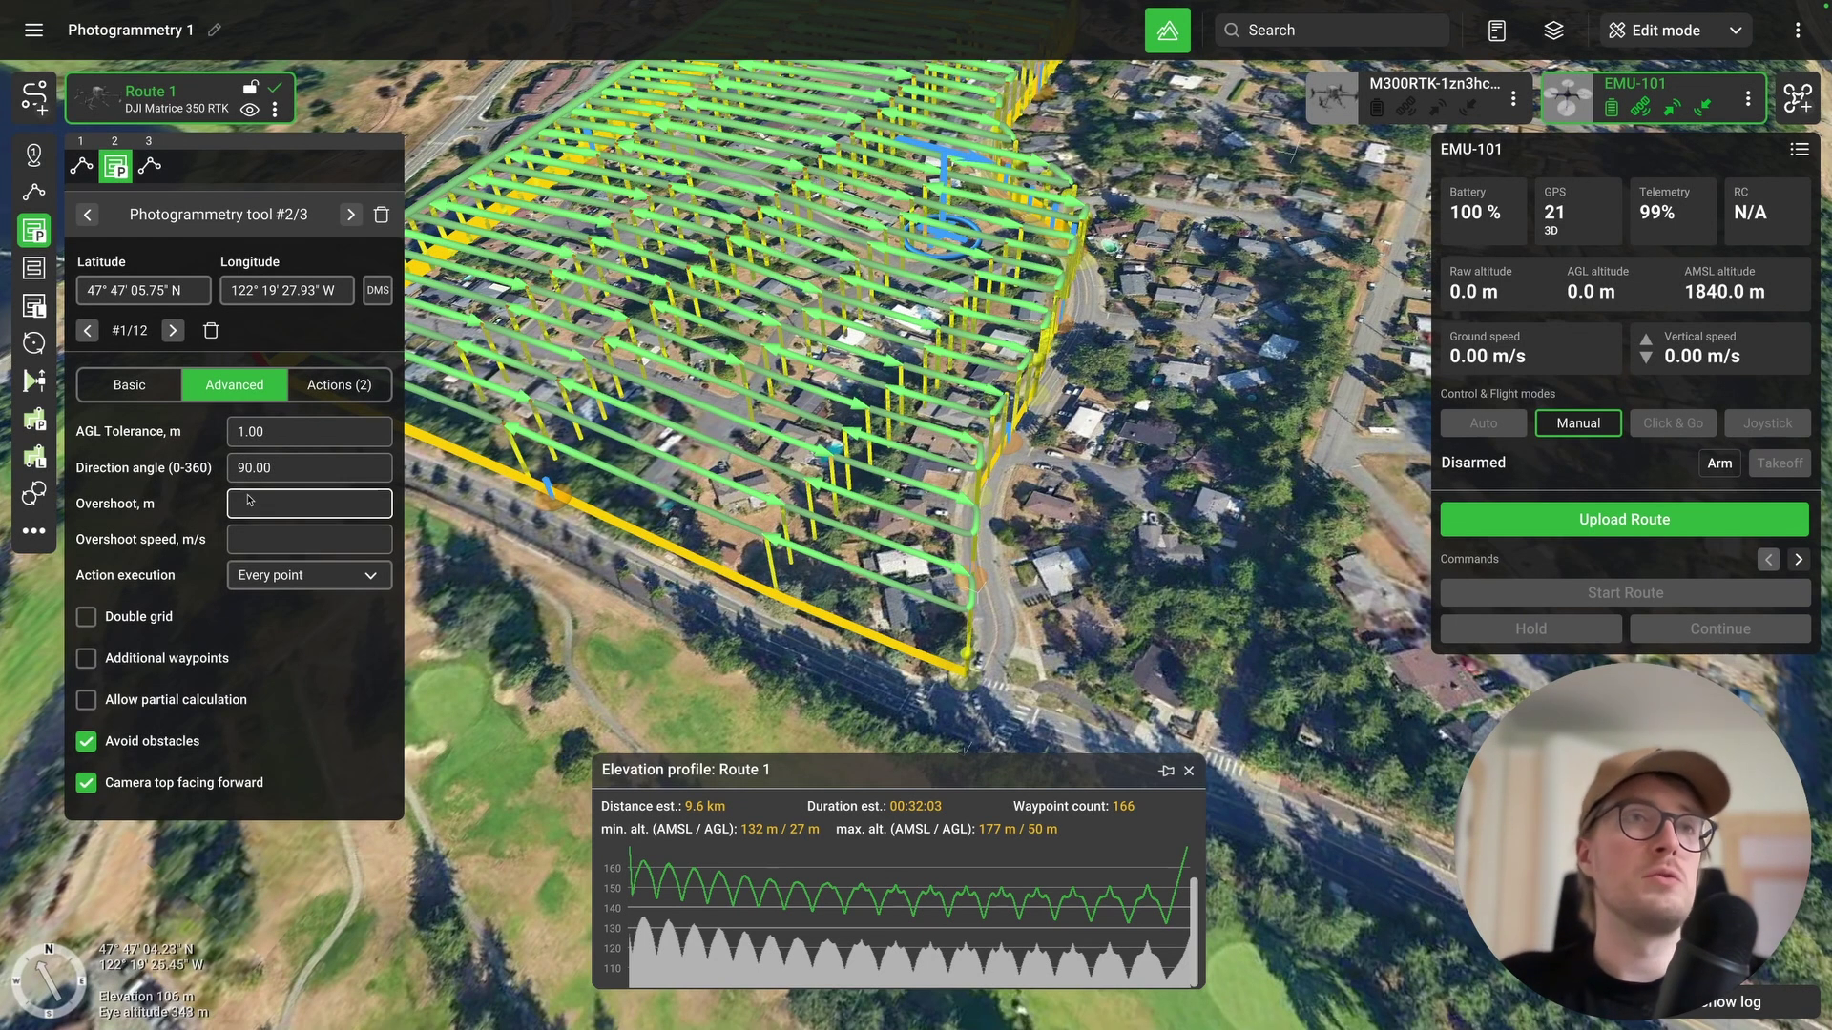
{"action": "left_click", "coordinate": [240, 506]}
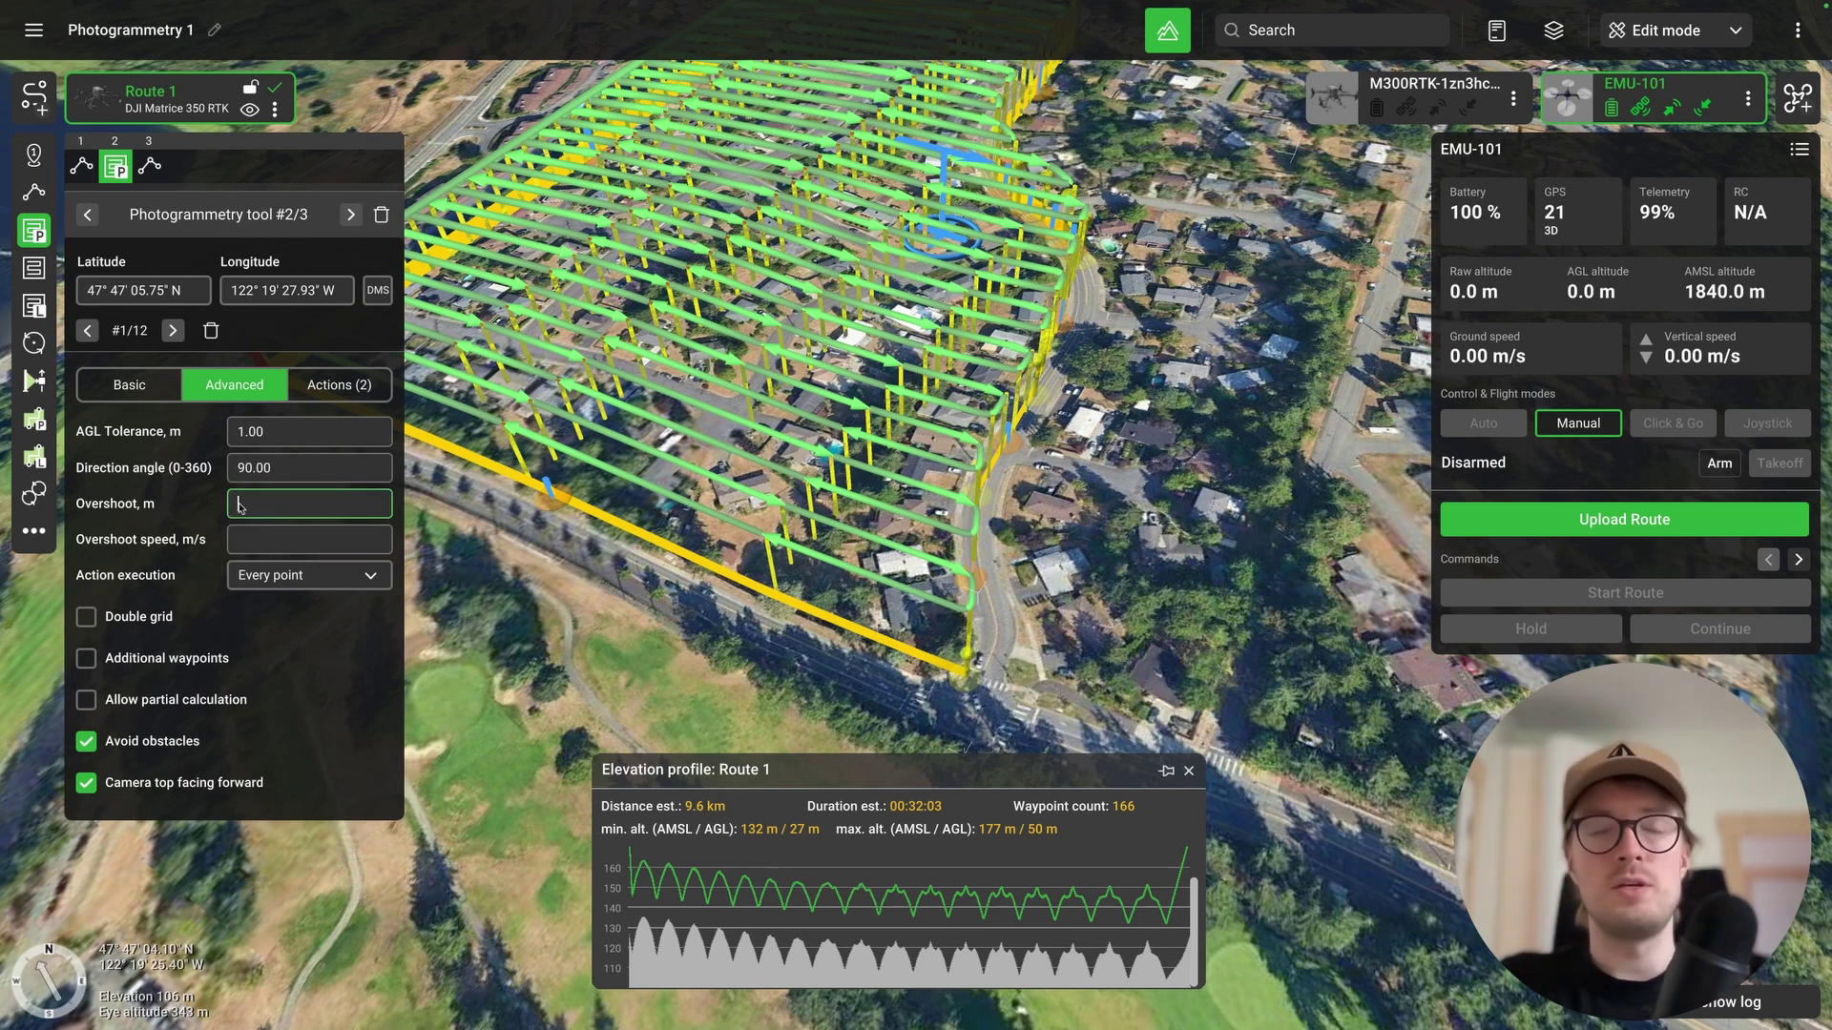
{"action": "type", "text": "20"}
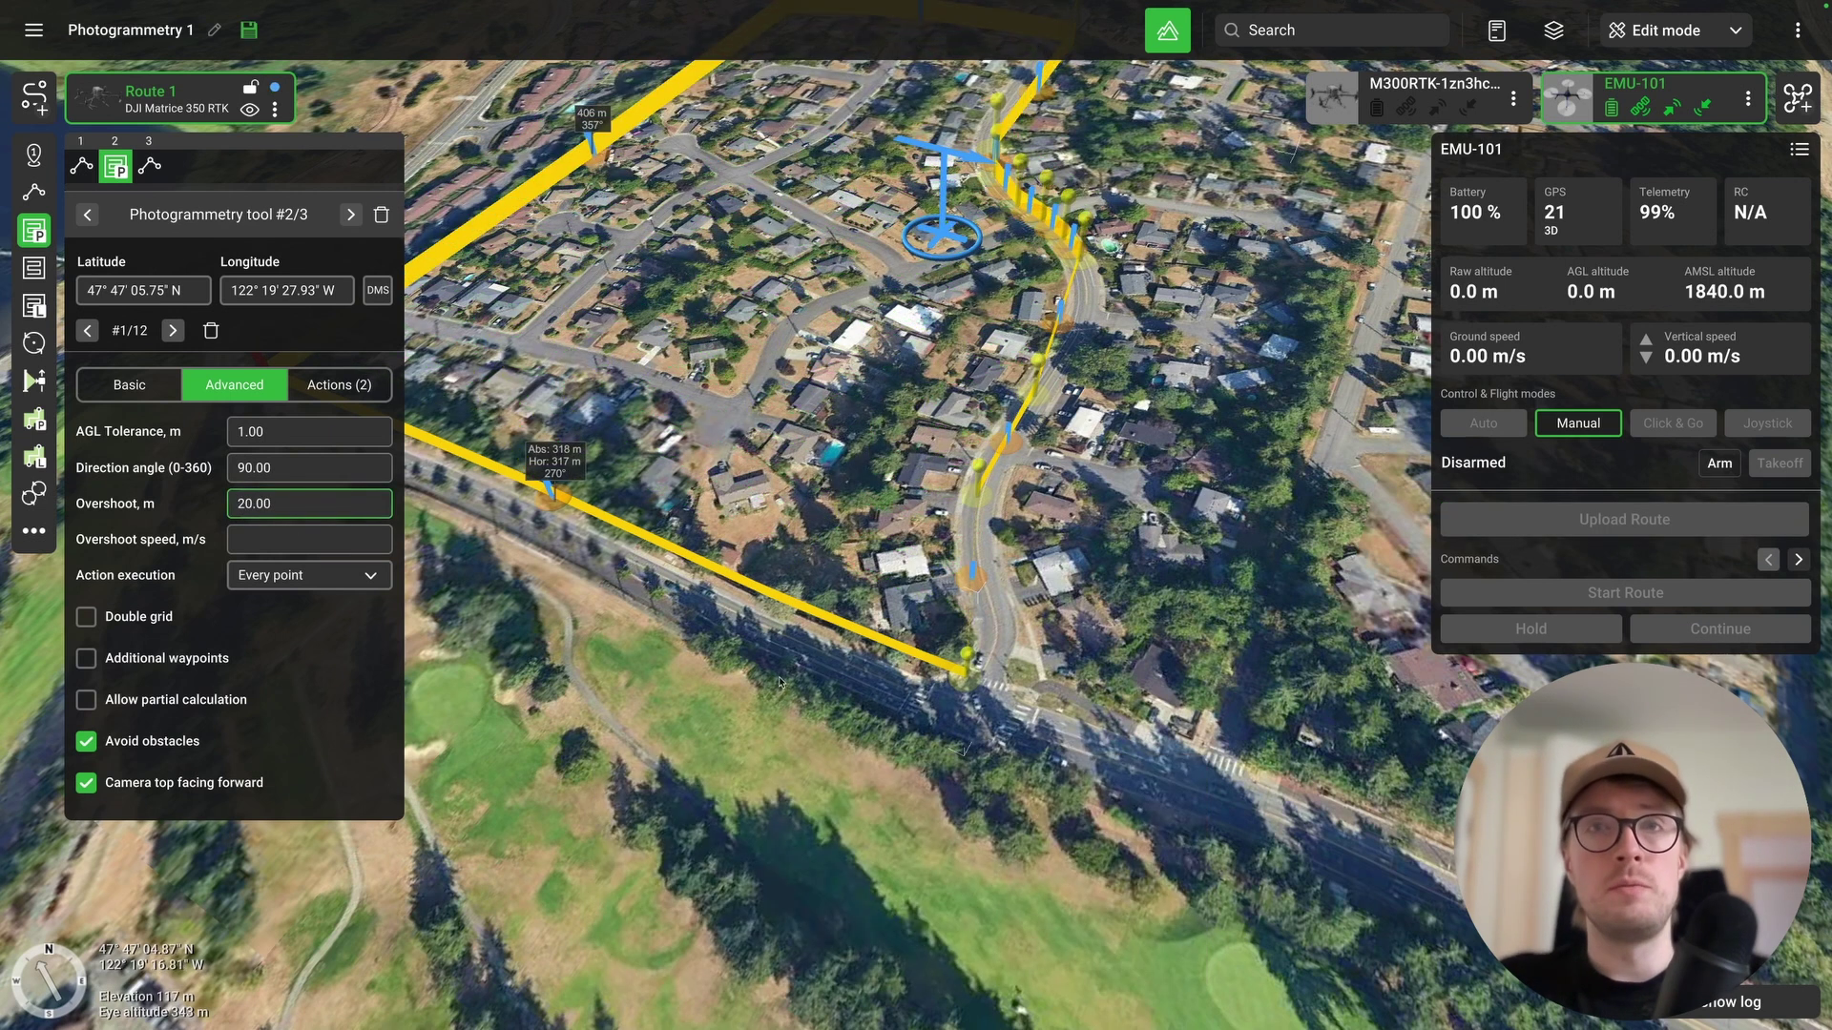
{"action": "scroll", "coordinate": [980, 687], "scroll_direction": "up", "scroll_amount": 3}
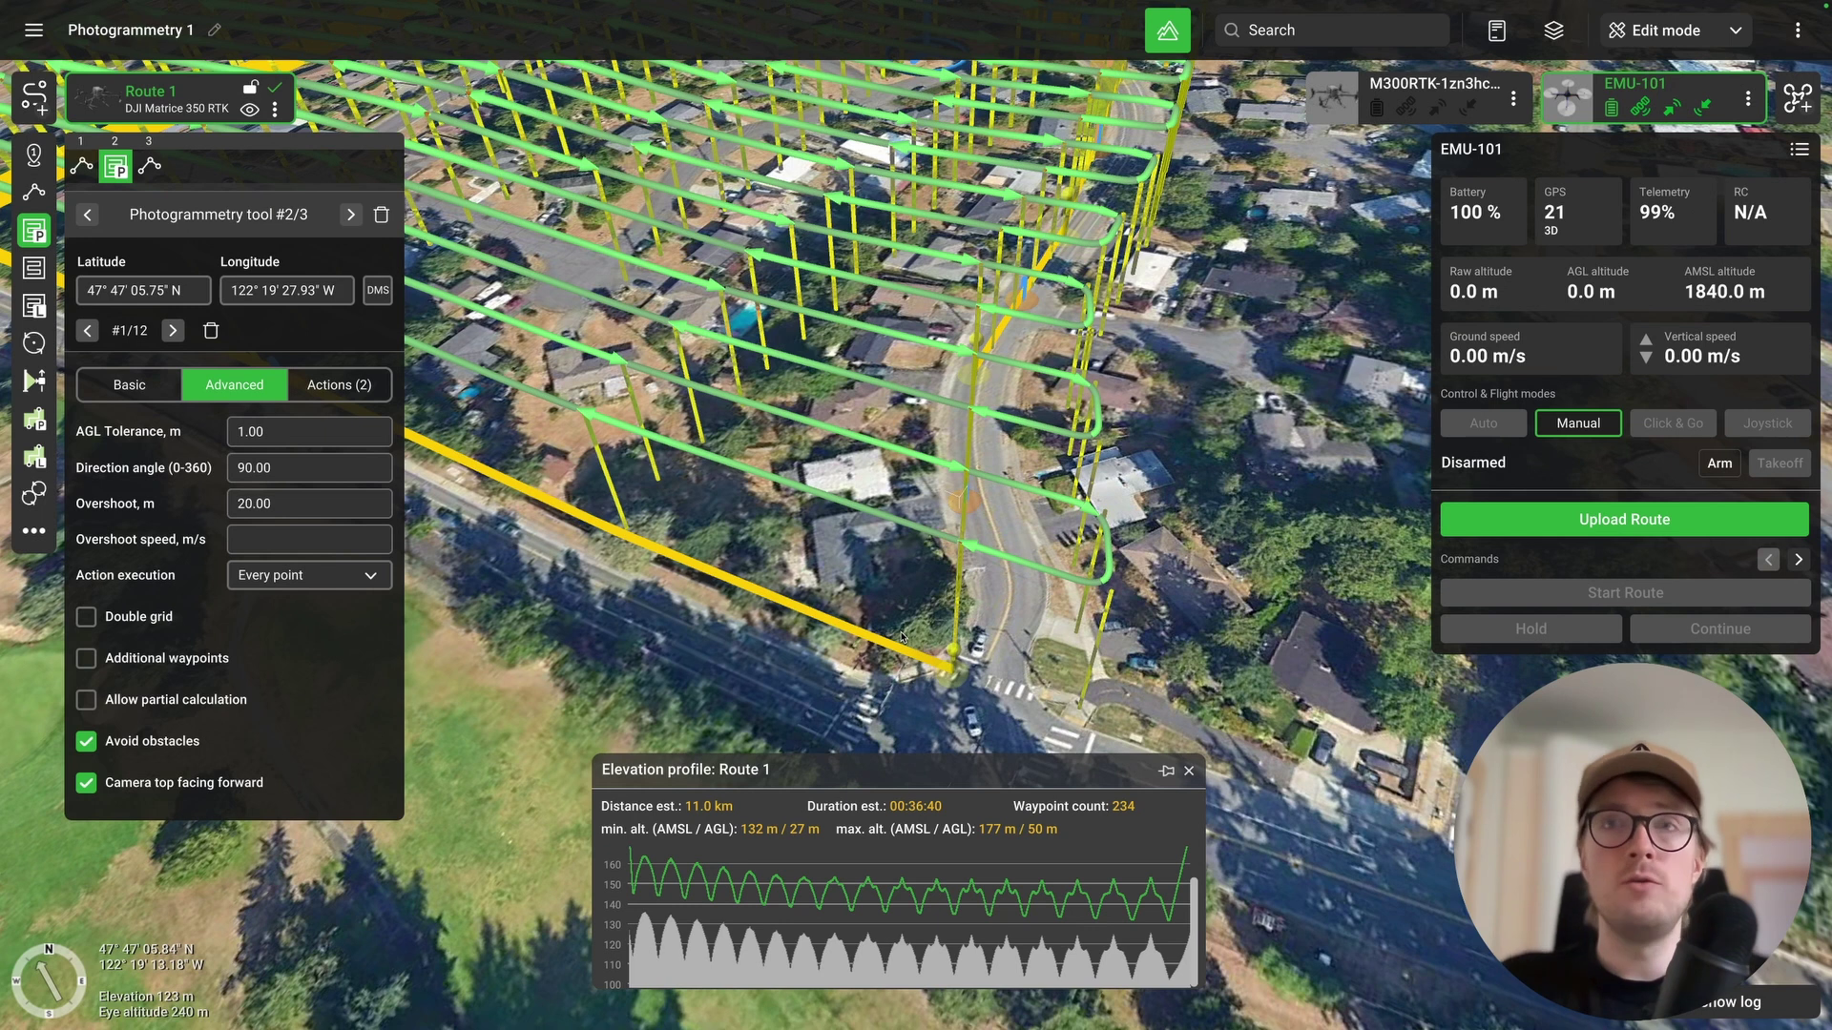
- Set the photogrammetry segment's overshoot speed to 2 m/s
{"action": "left_click", "coordinate": [285, 540]}
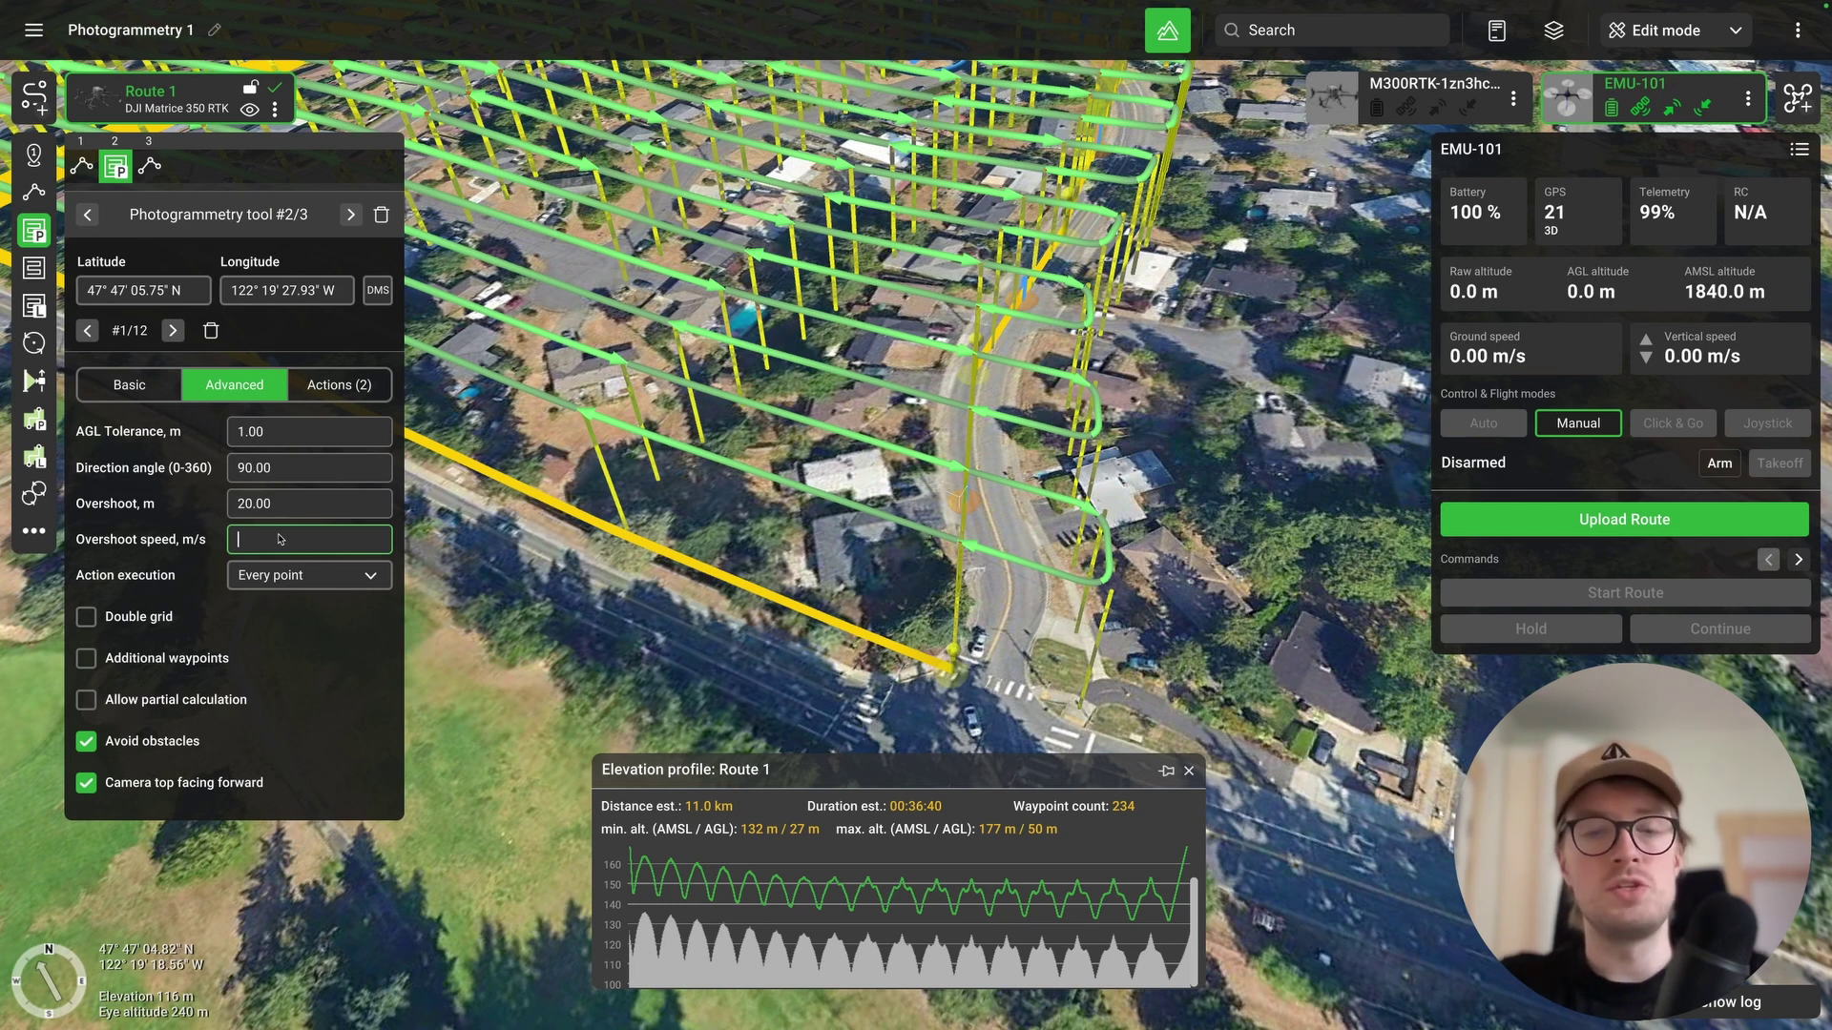
{"action": "type", "text": "2"}
{"action": "key", "text": "Return"}
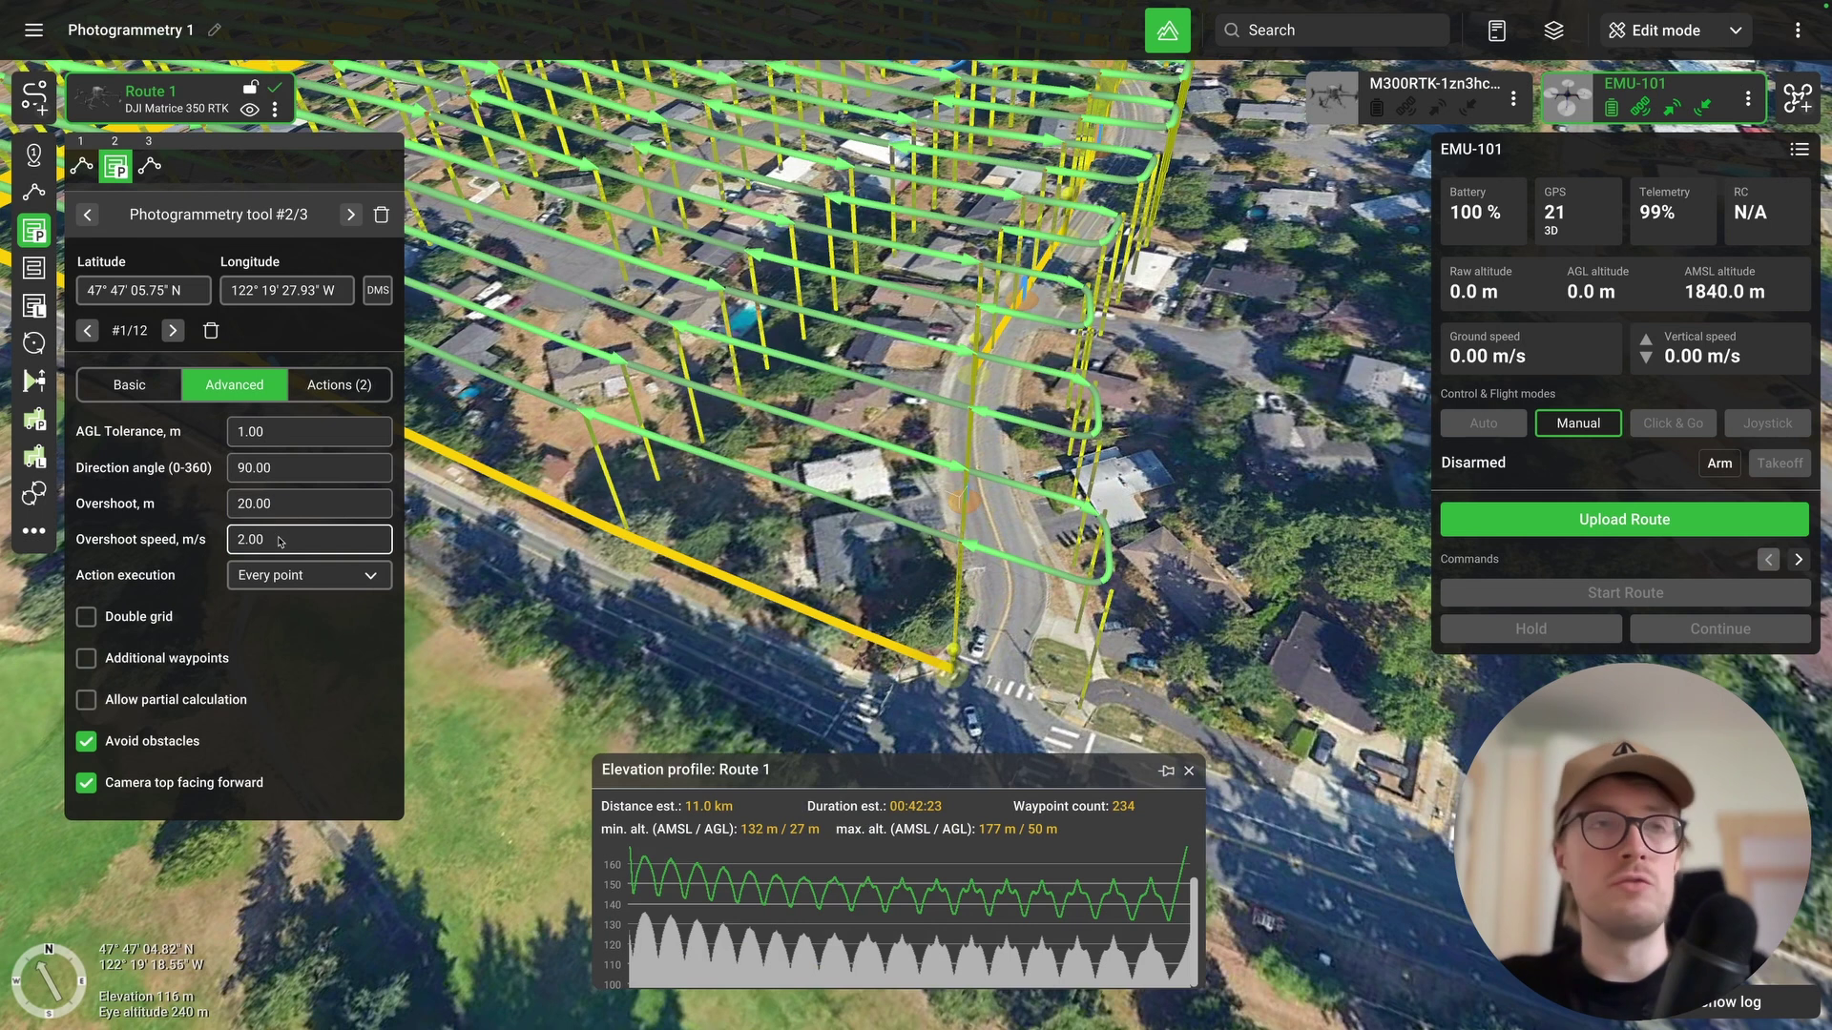
- Clear the photogrammetry segment's overshoot distance, leaving the field empty
{"action": "left_click", "coordinate": [285, 509]}
{"action": "double_click", "coordinate": [286, 511]}
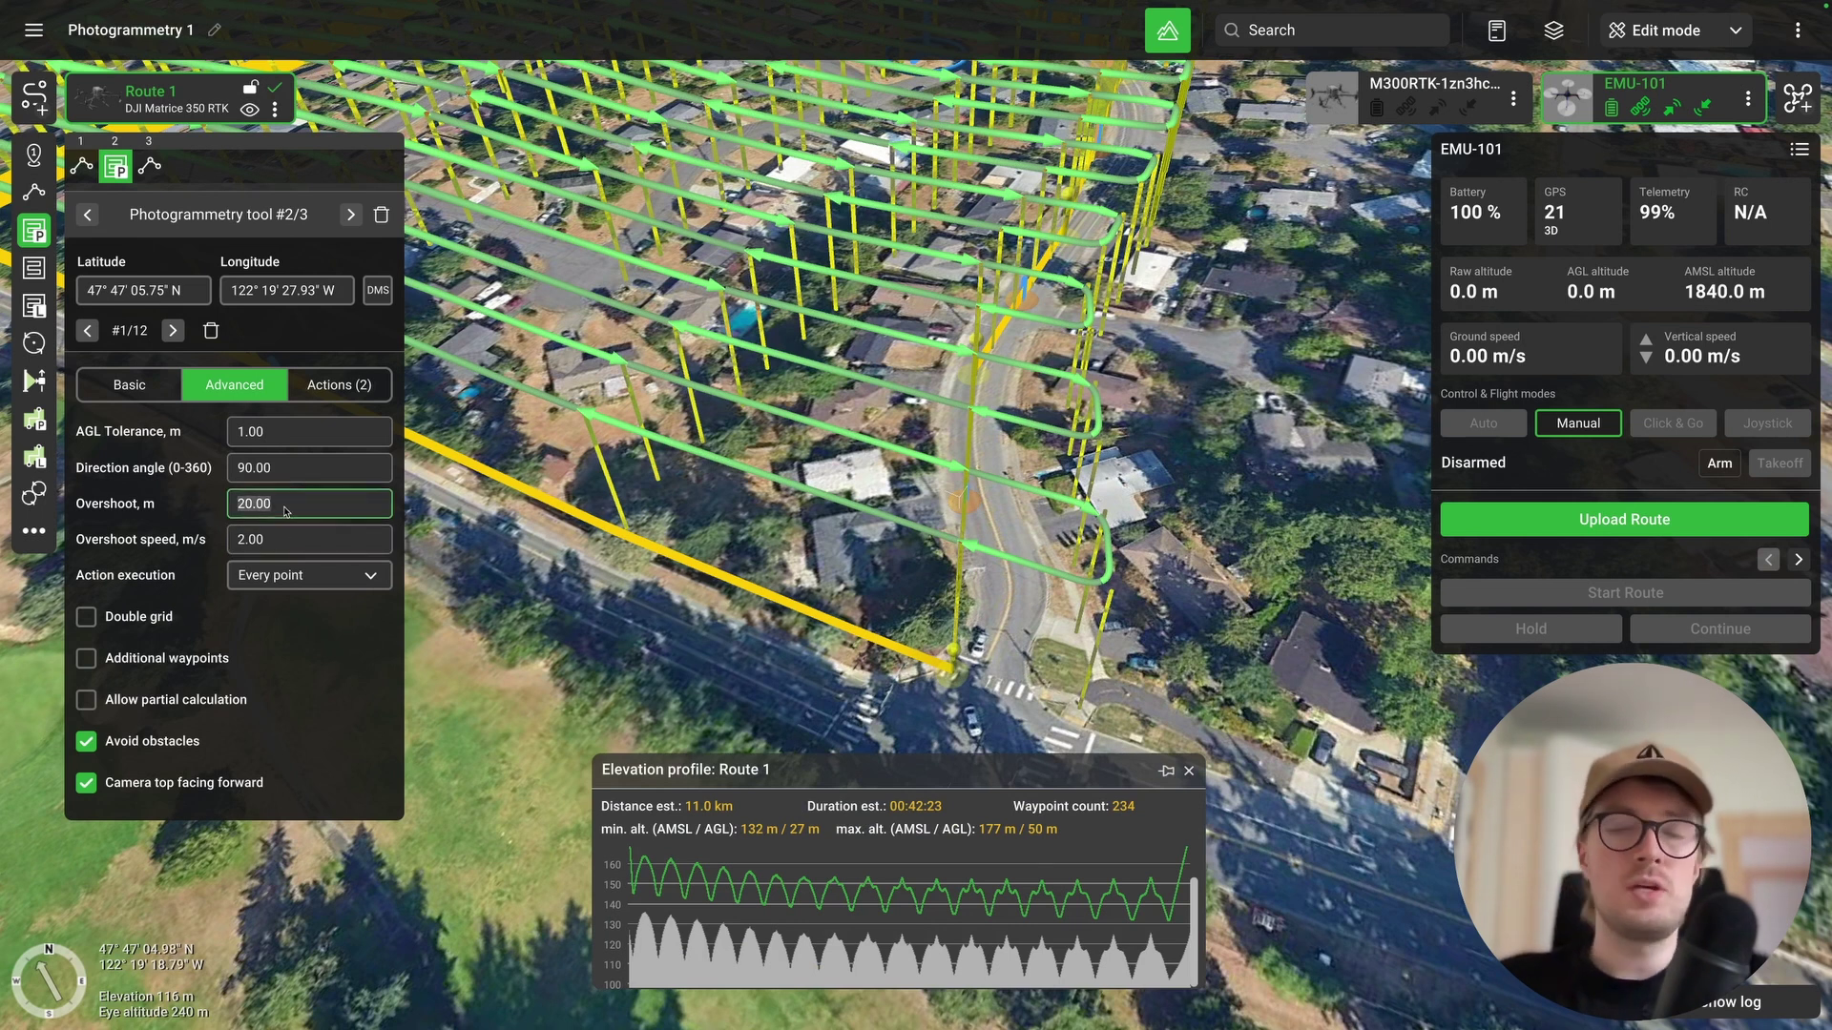
{"action": "key", "text": "BackSpace"}
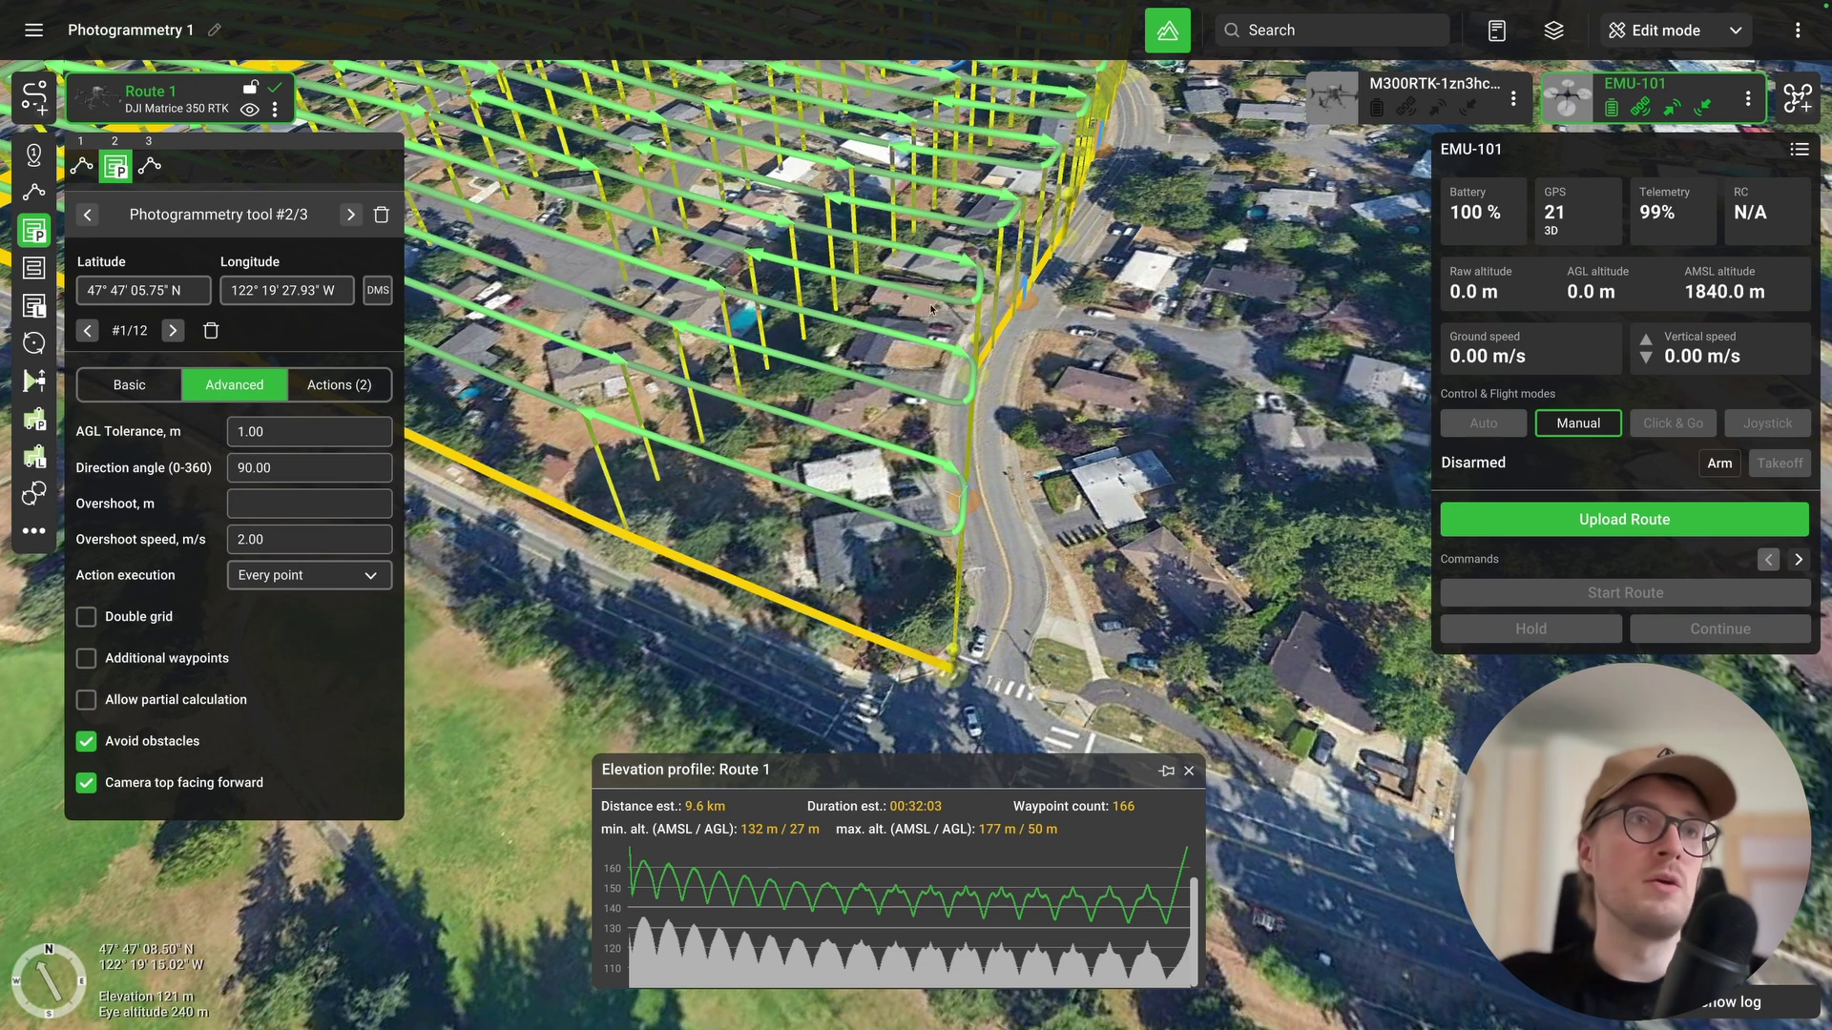
{"action": "scroll", "coordinate": [1102, 544], "scroll_direction": "down", "scroll_amount": 2}
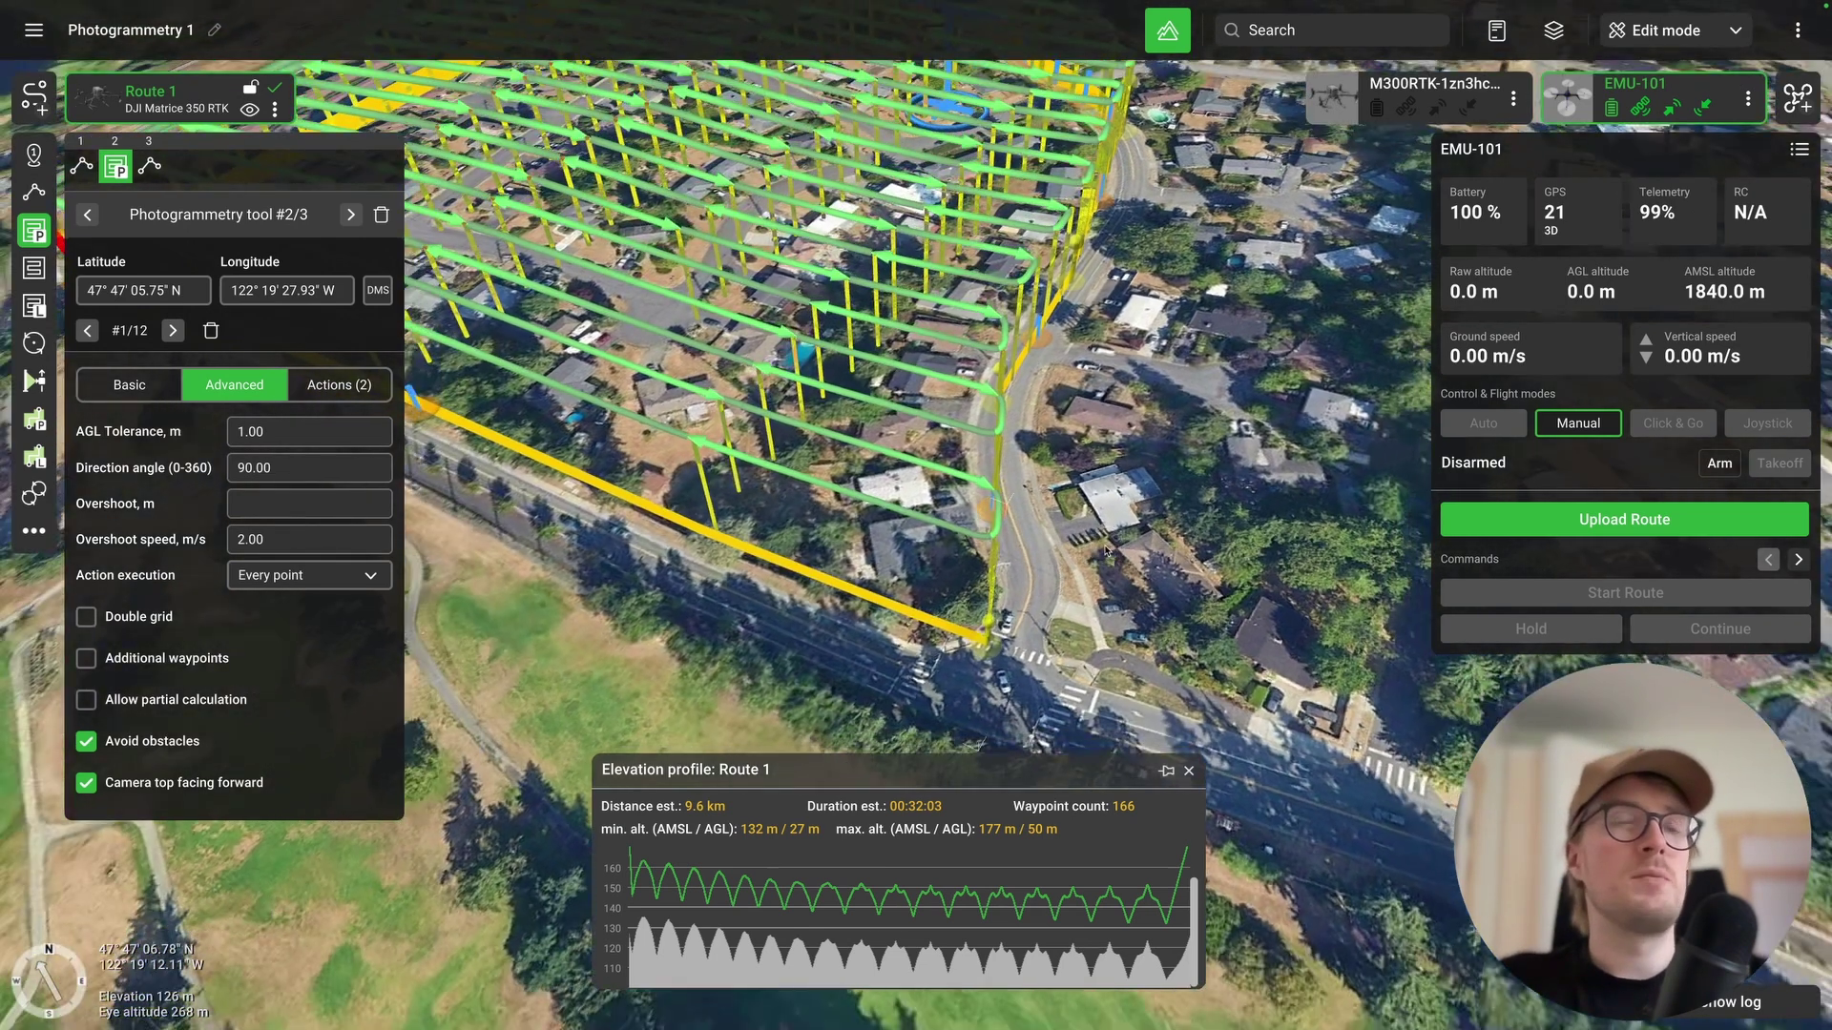
- Review the photogrammetry segment's camera actions and set its action execution to Forward passes
{"action": "scroll", "coordinate": [1105, 550], "scroll_direction": "down", "scroll_amount": 2}
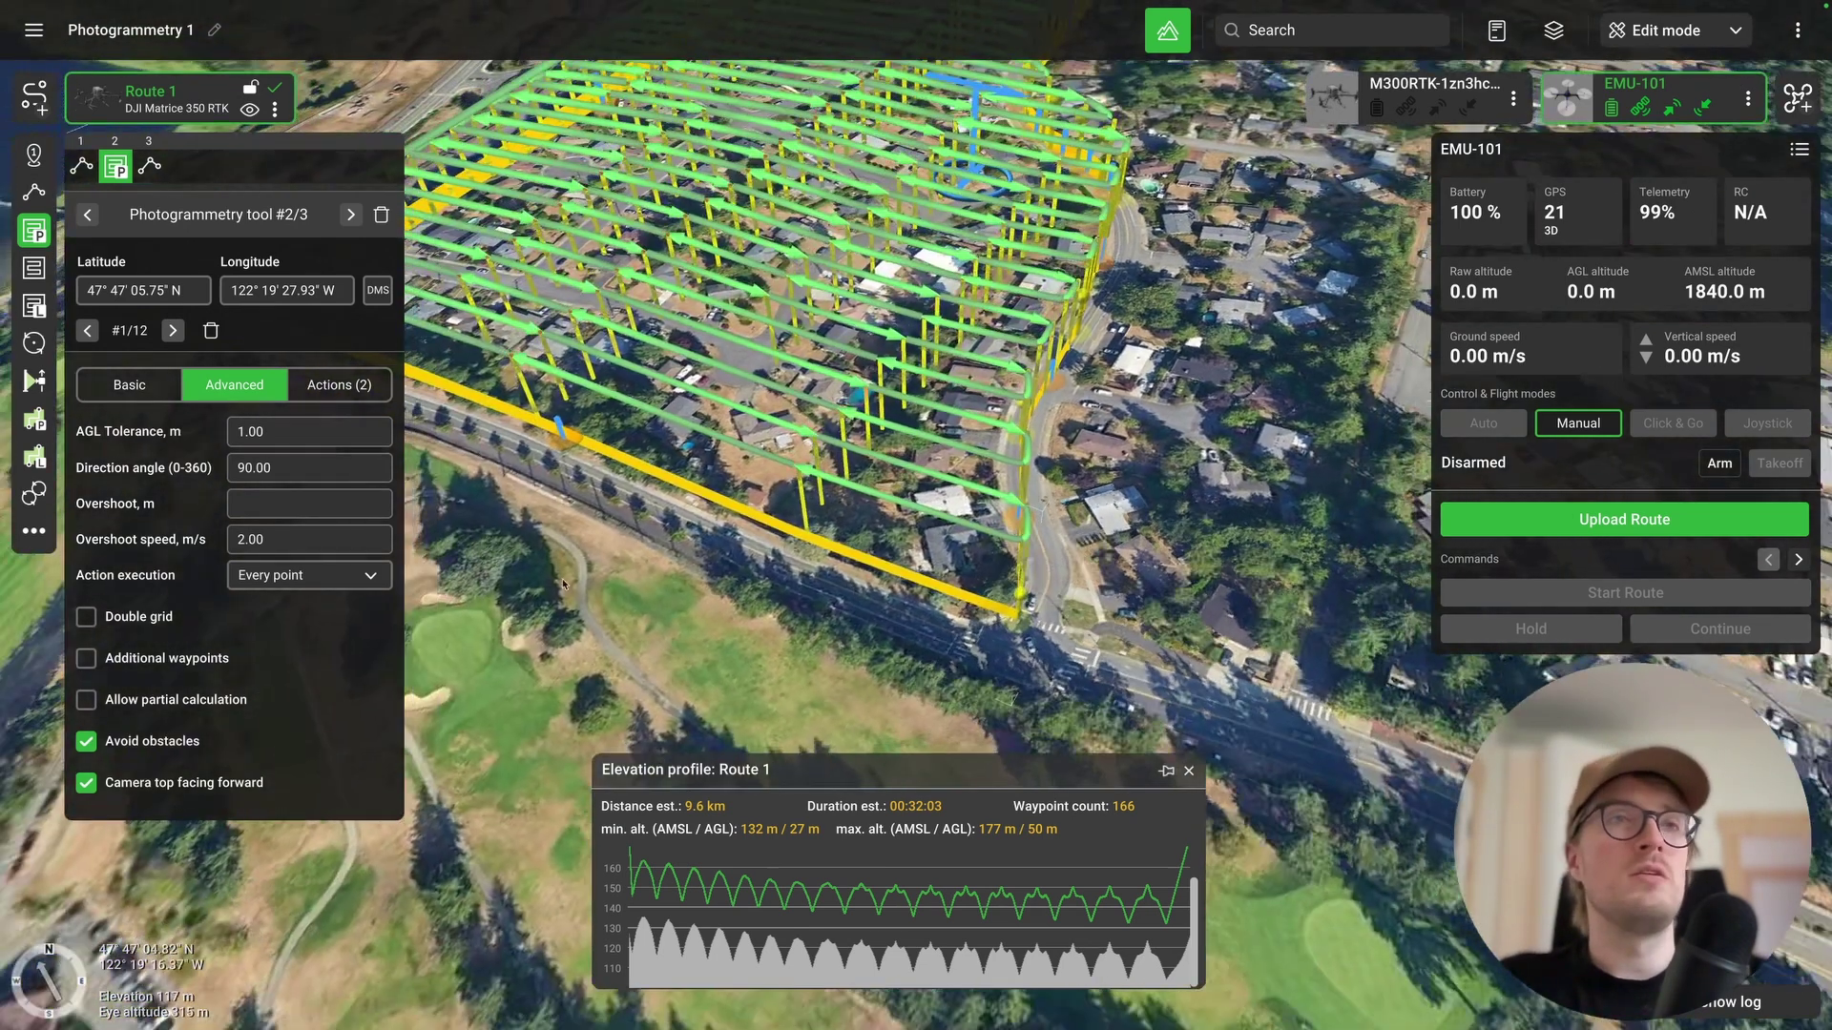
{"action": "left_click", "coordinate": [293, 584]}
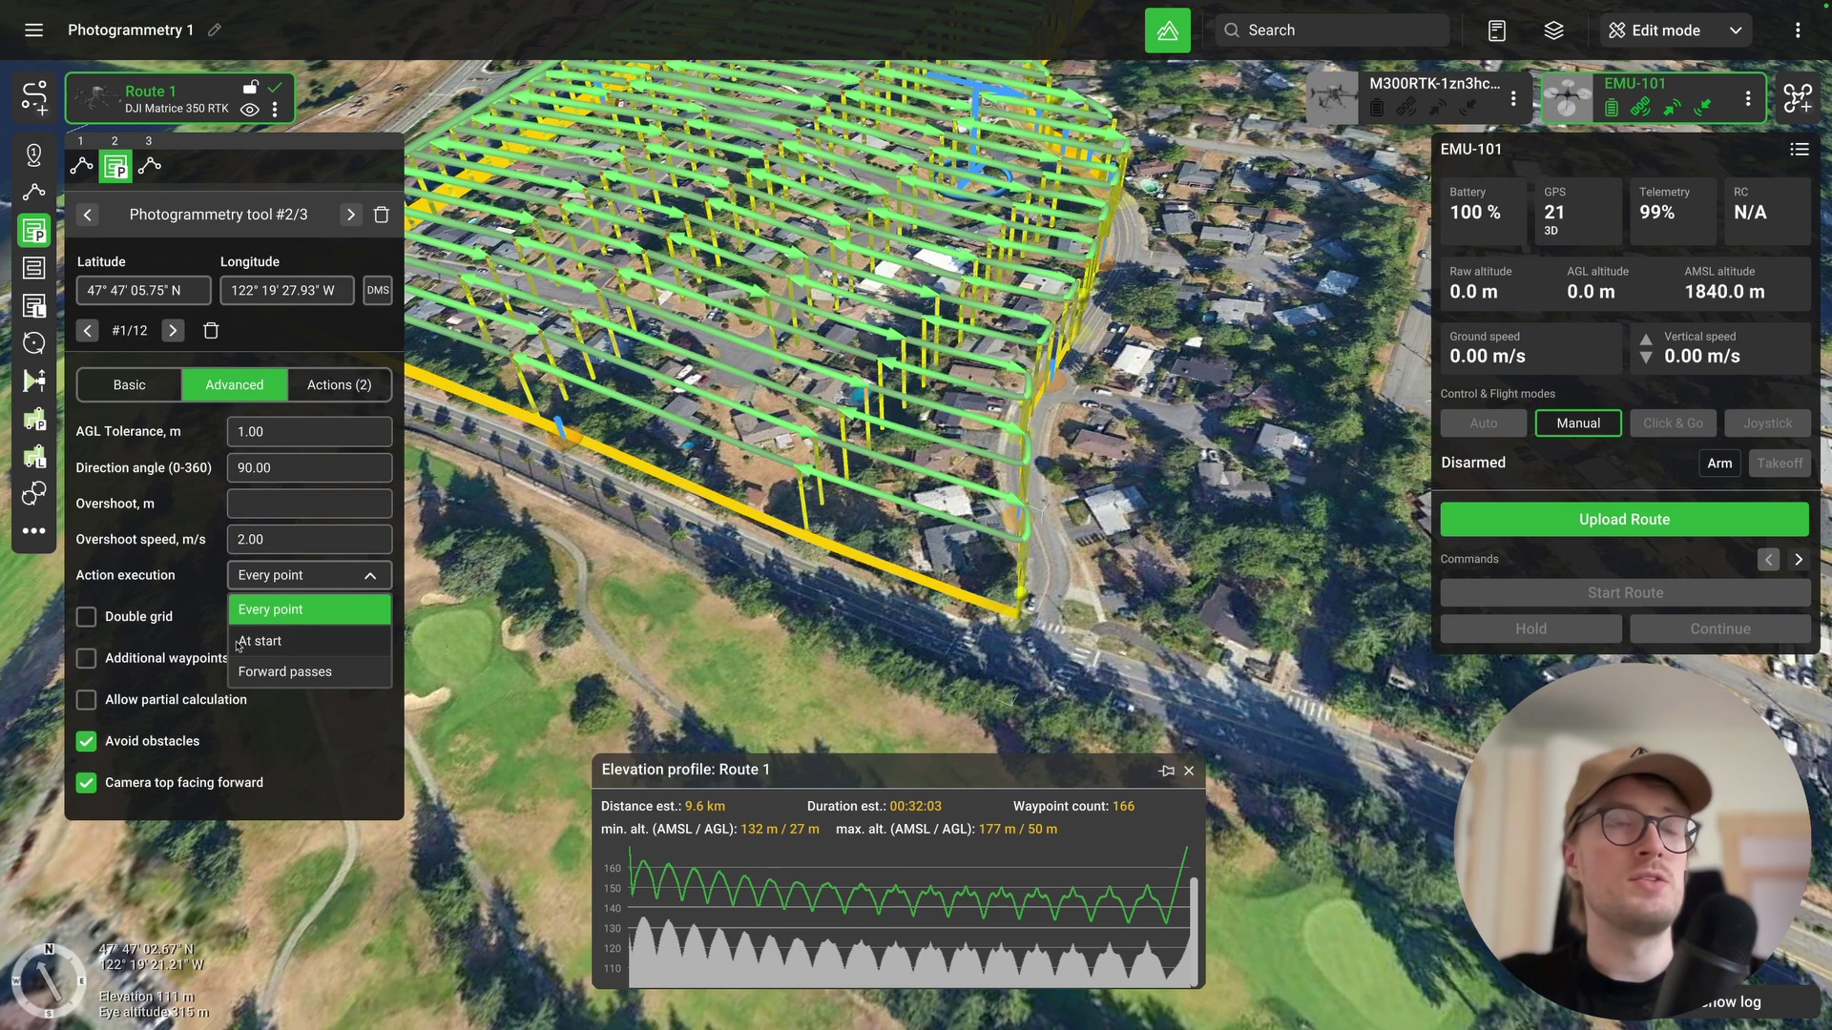
{"action": "left_click", "coordinate": [305, 575]}
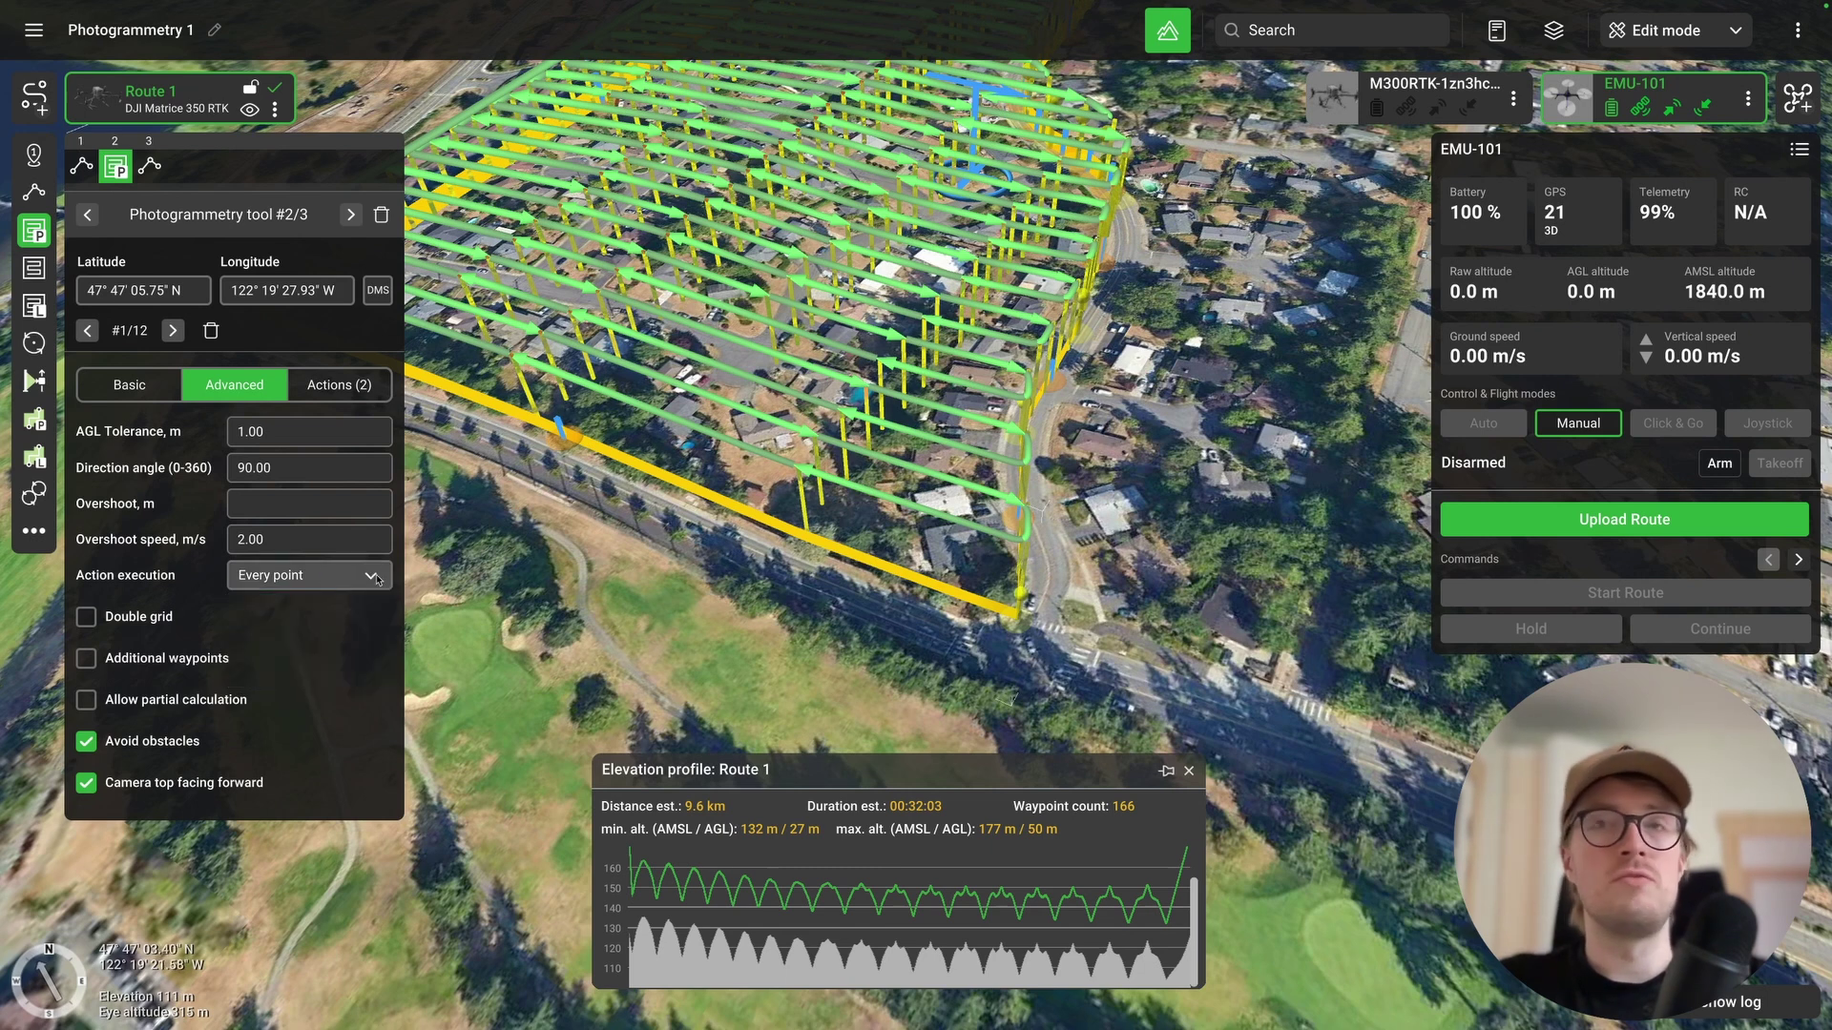
{"action": "right_click_drag", "start_coordinate": [987, 486], "coordinate": [639, 461]}
{"action": "left_click", "coordinate": [341, 391]}
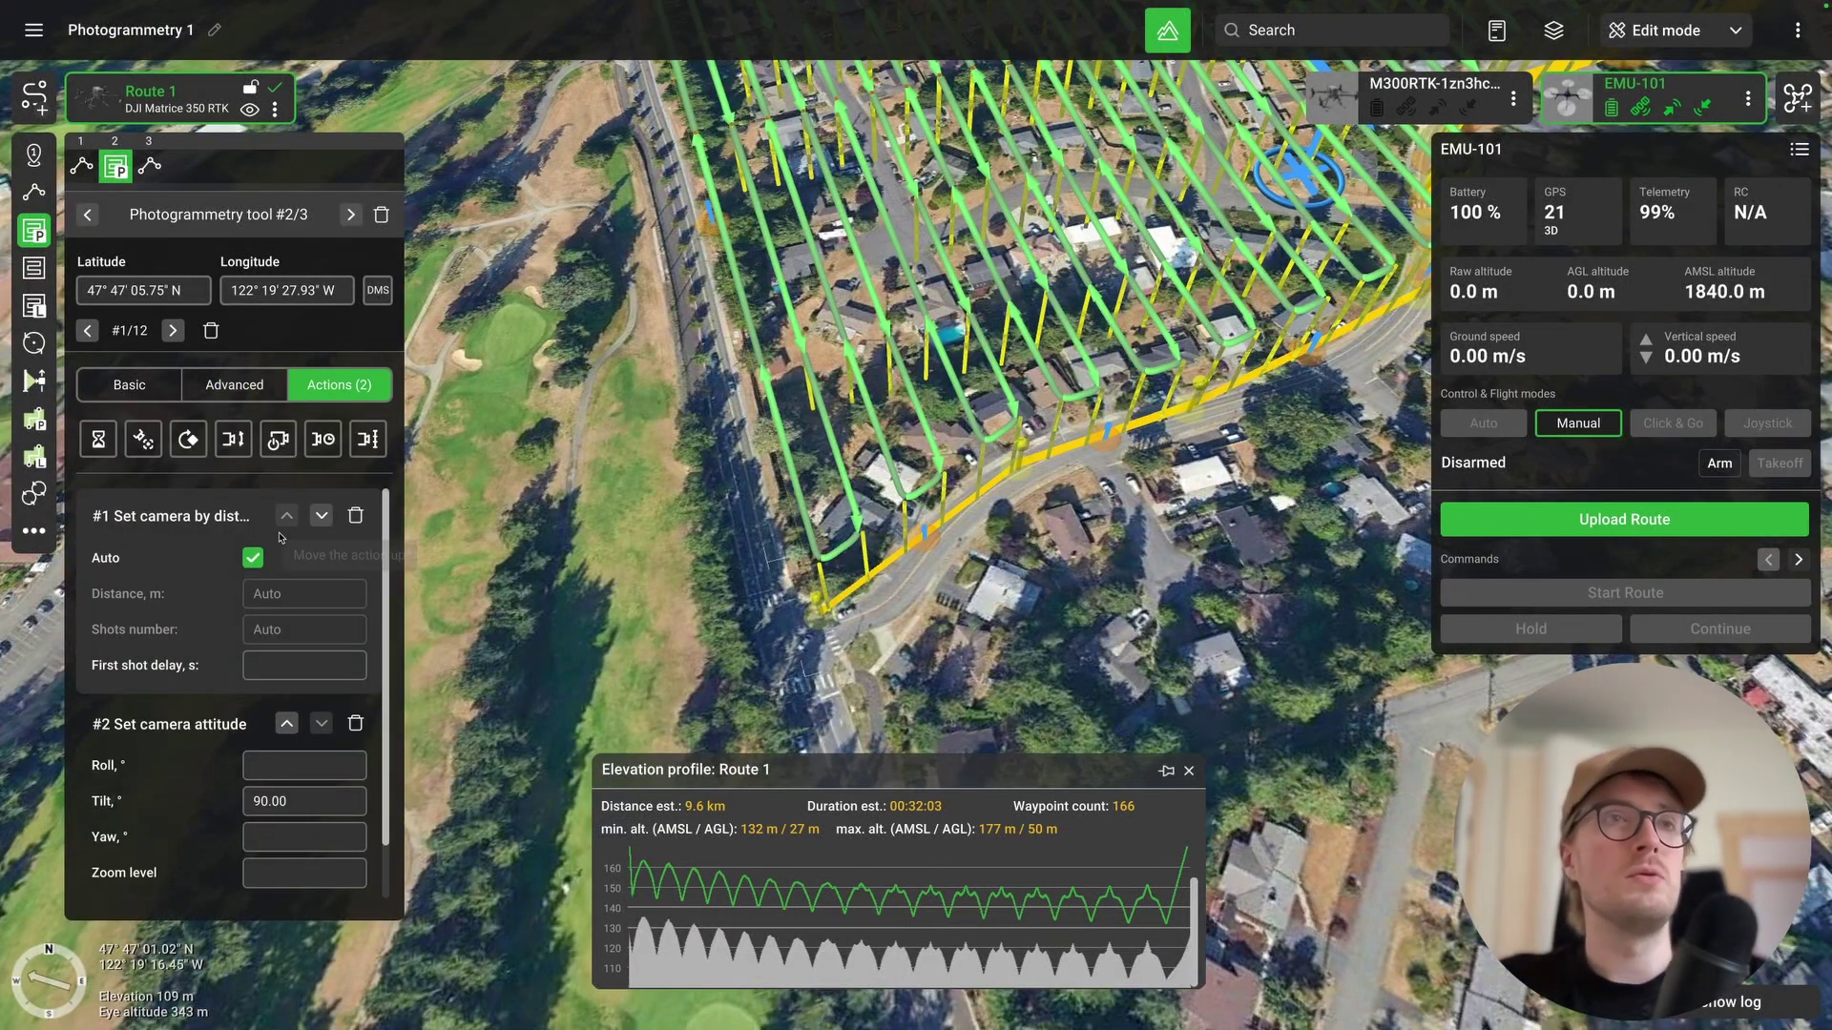
{"action": "left_click", "coordinate": [185, 668]}
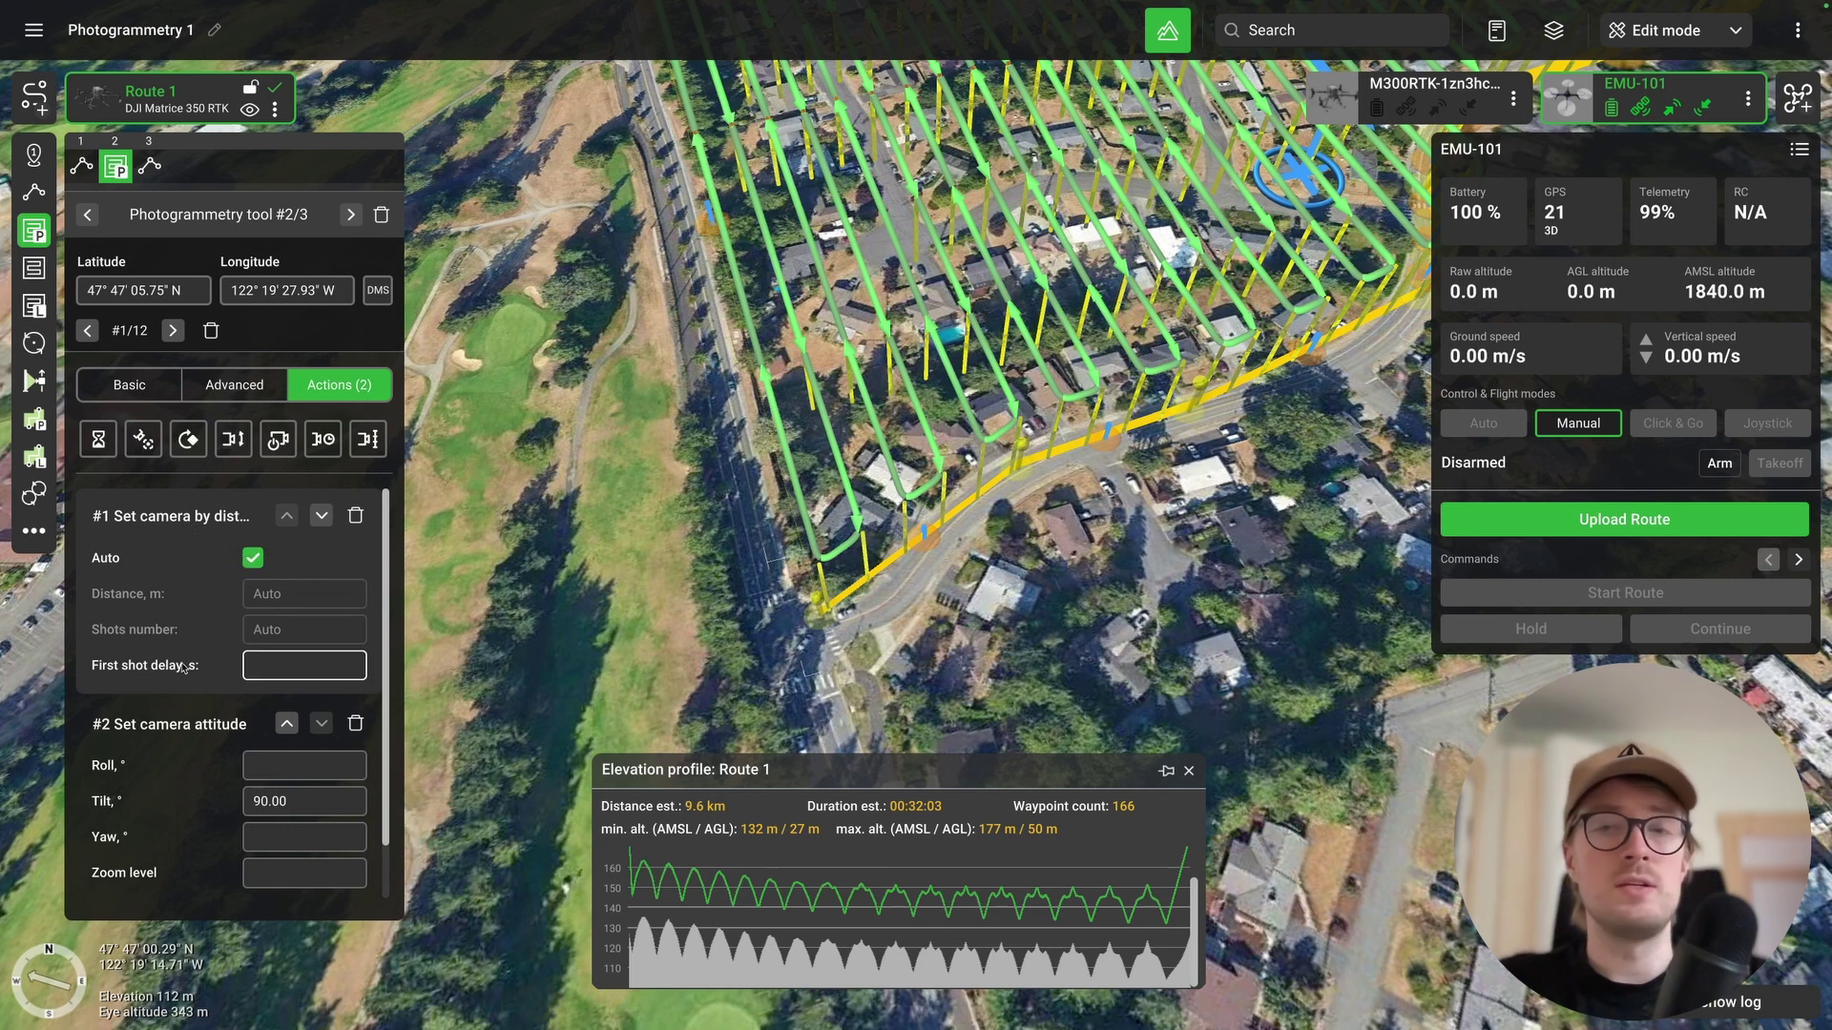
{"action": "left_click", "coordinate": [249, 384]}
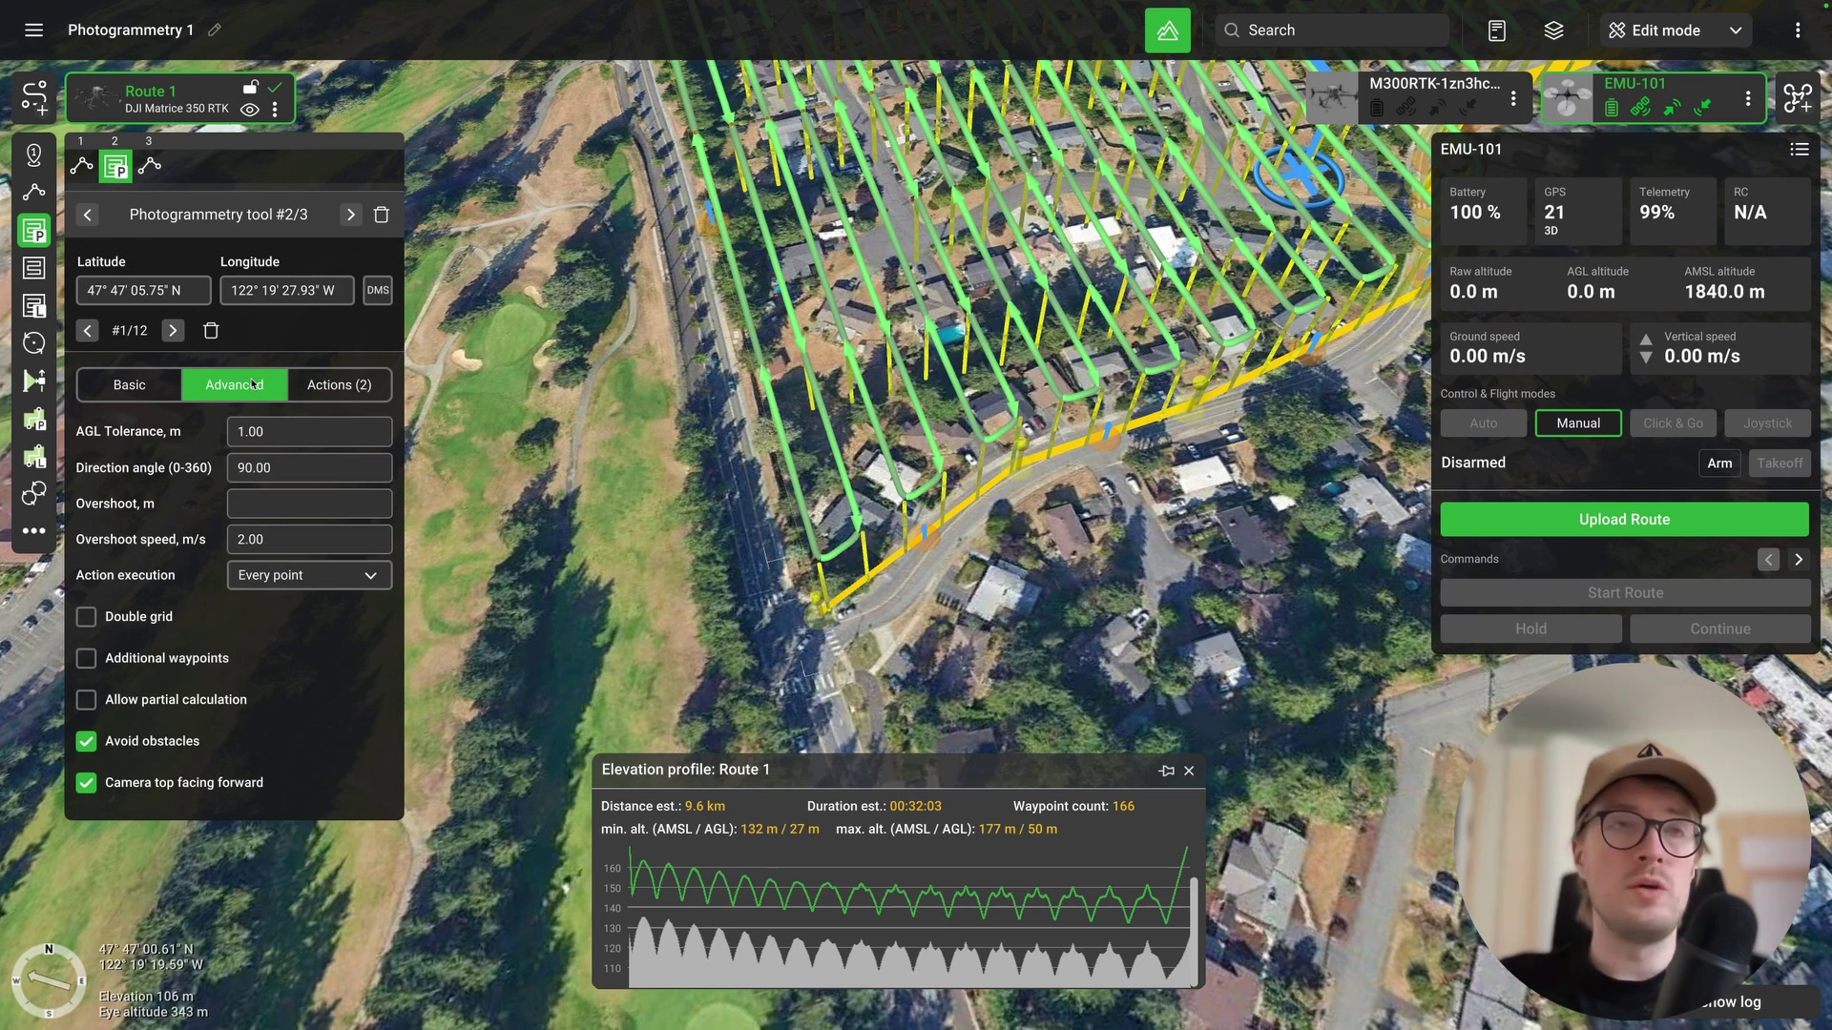
{"action": "left_click", "coordinate": [294, 584]}
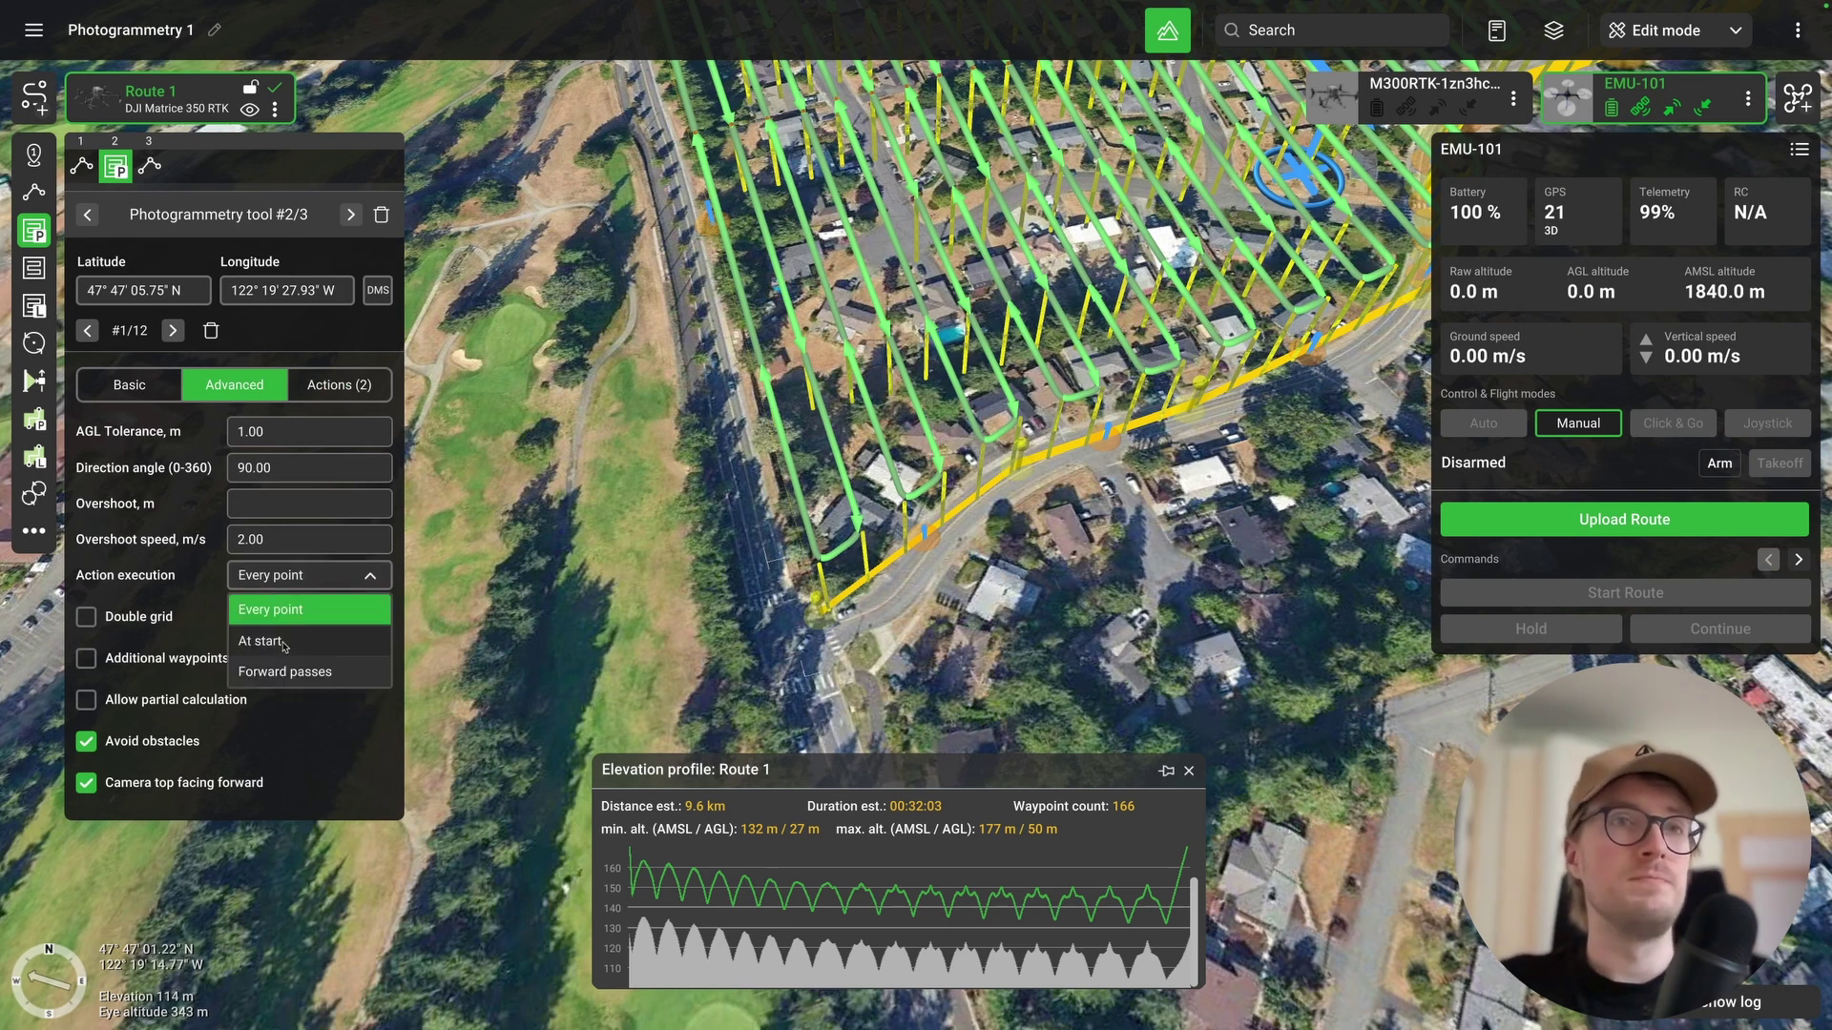
{"action": "left_click", "coordinate": [301, 680]}
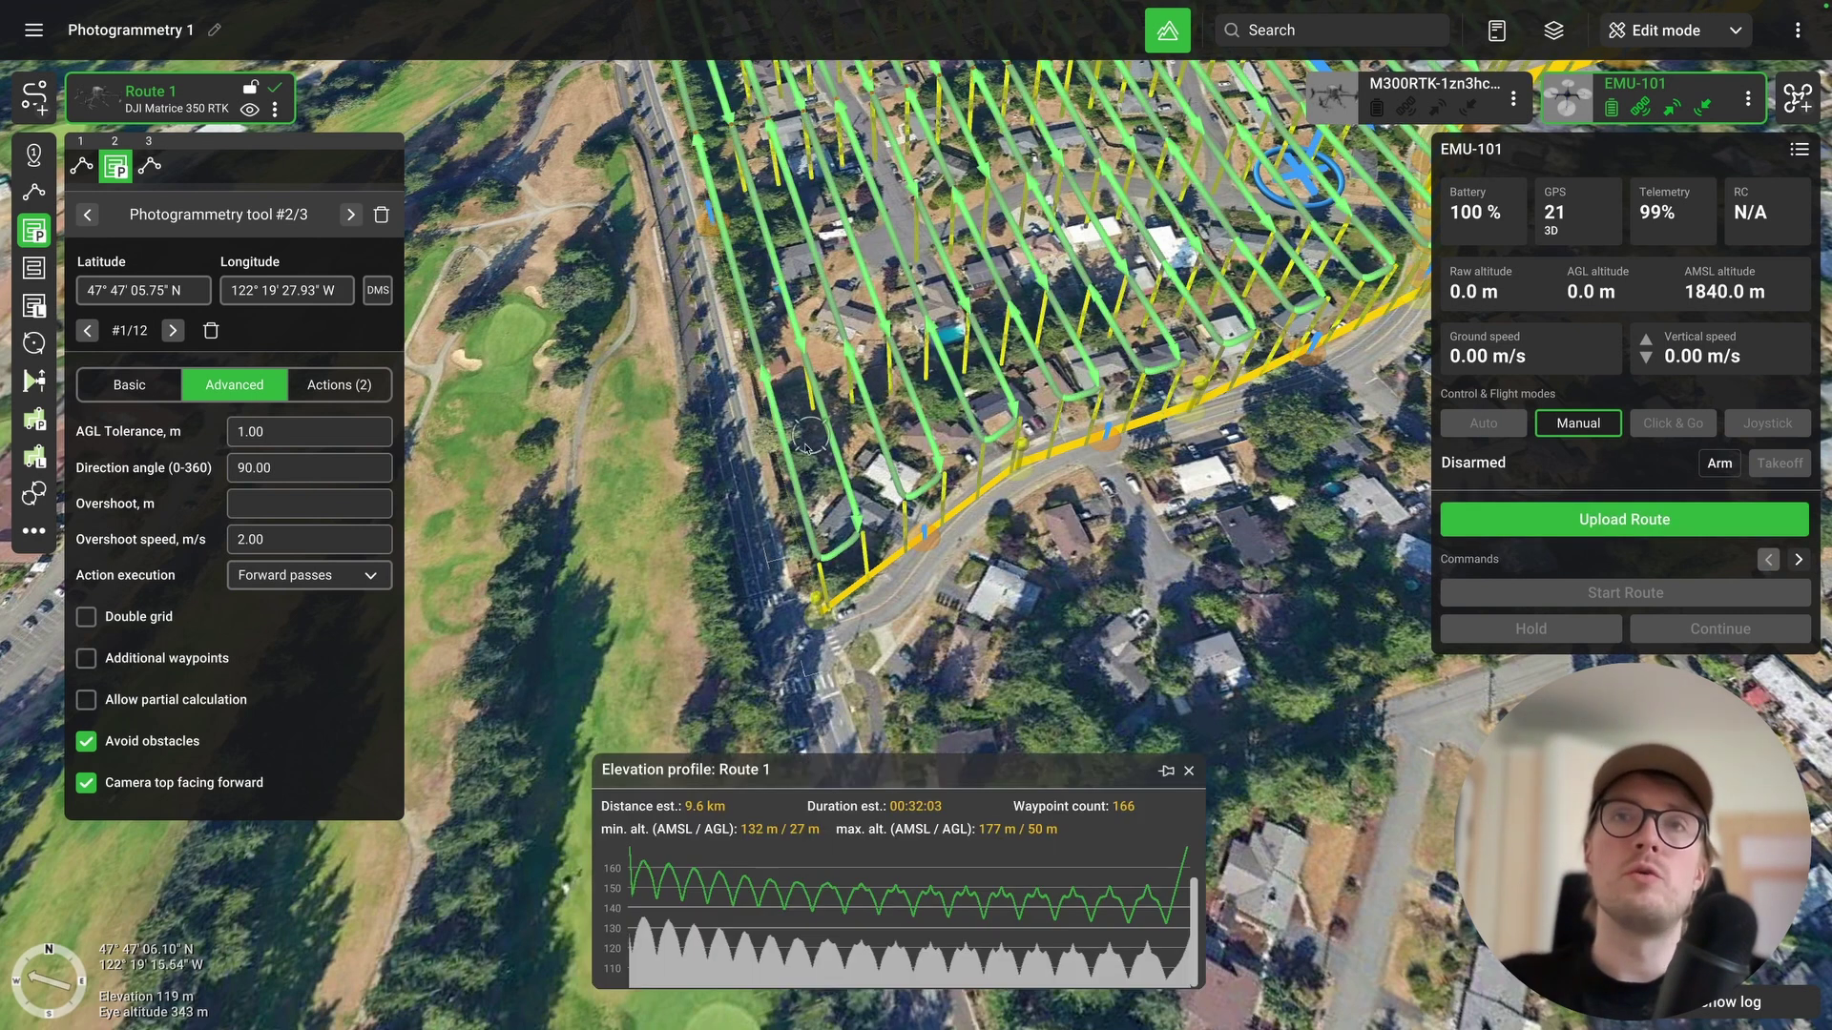
- Inspect the flight lines over the whole area and turn off additional waypoints for the photogrammetry segment
{"action": "scroll", "coordinate": [817, 607], "scroll_direction": "up", "scroll_amount": 2}
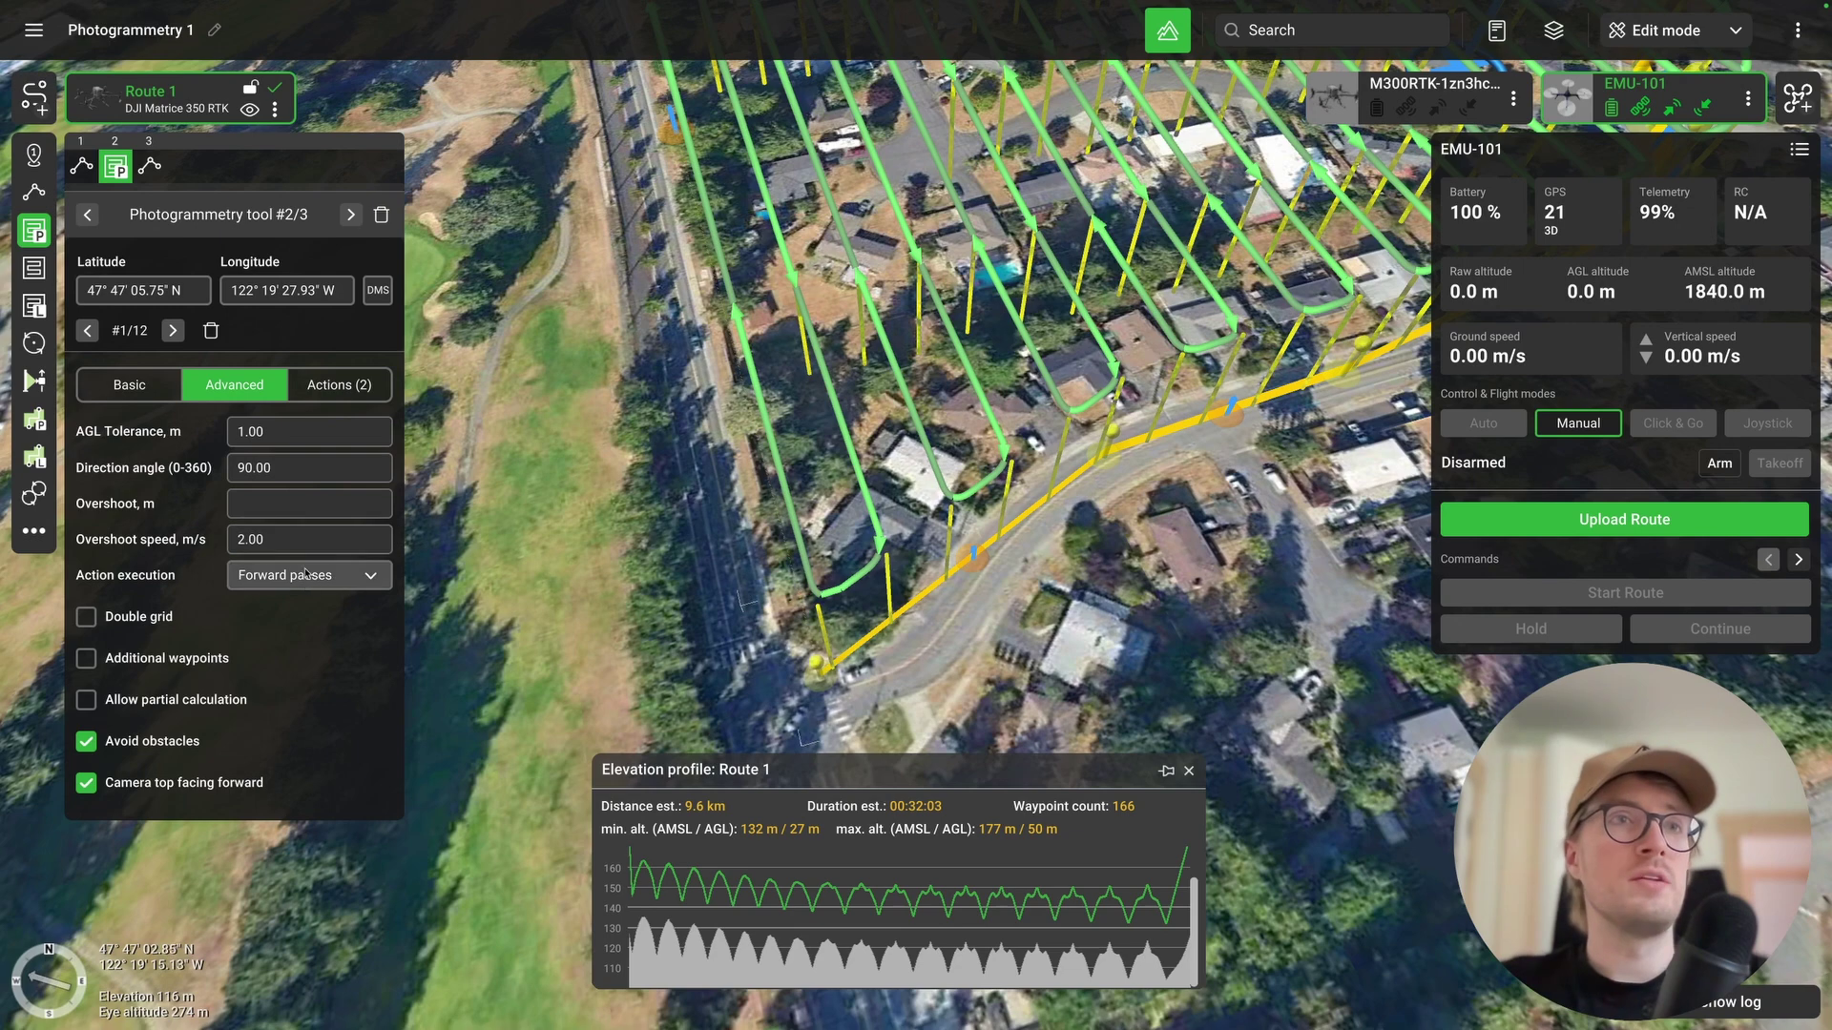
{"action": "scroll", "coordinate": [1069, 589], "scroll_direction": "down", "scroll_amount": 3}
{"action": "scroll", "coordinate": [1069, 589], "scroll_direction": "down", "scroll_amount": 2}
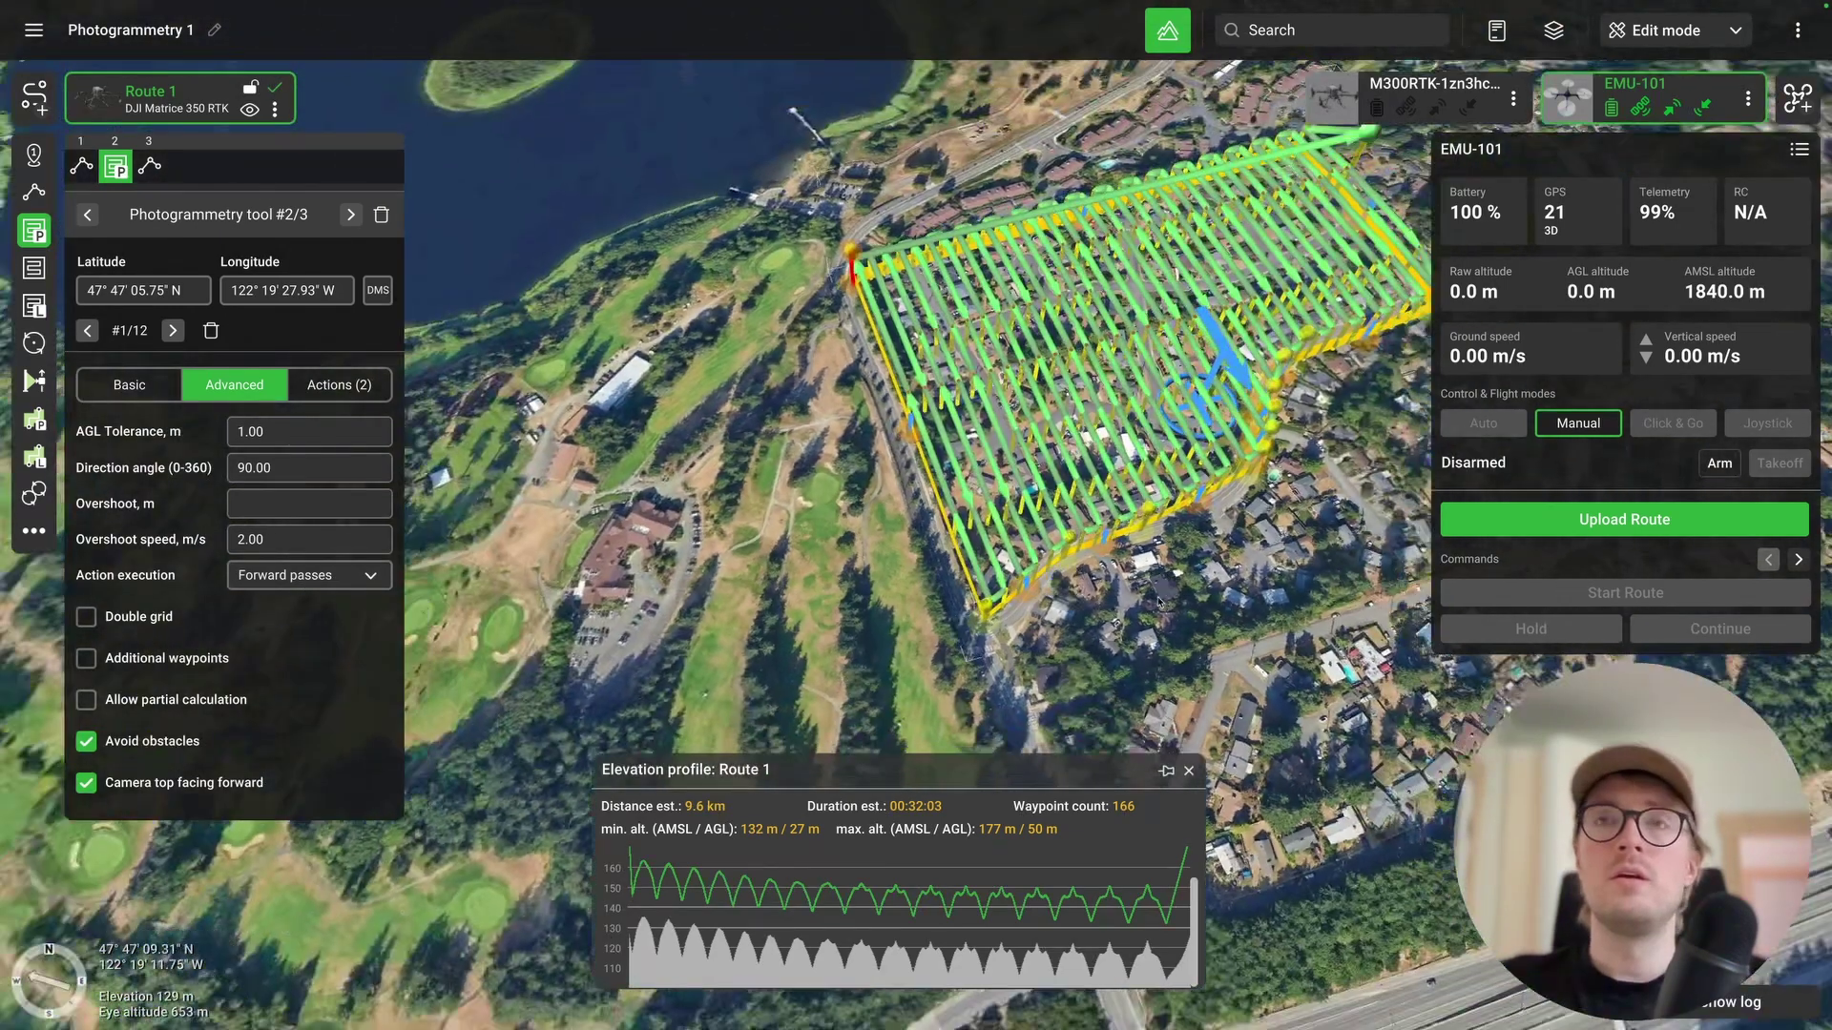
{"action": "left_click_drag", "start_coordinate": [1231, 542], "coordinate": [972, 652]}
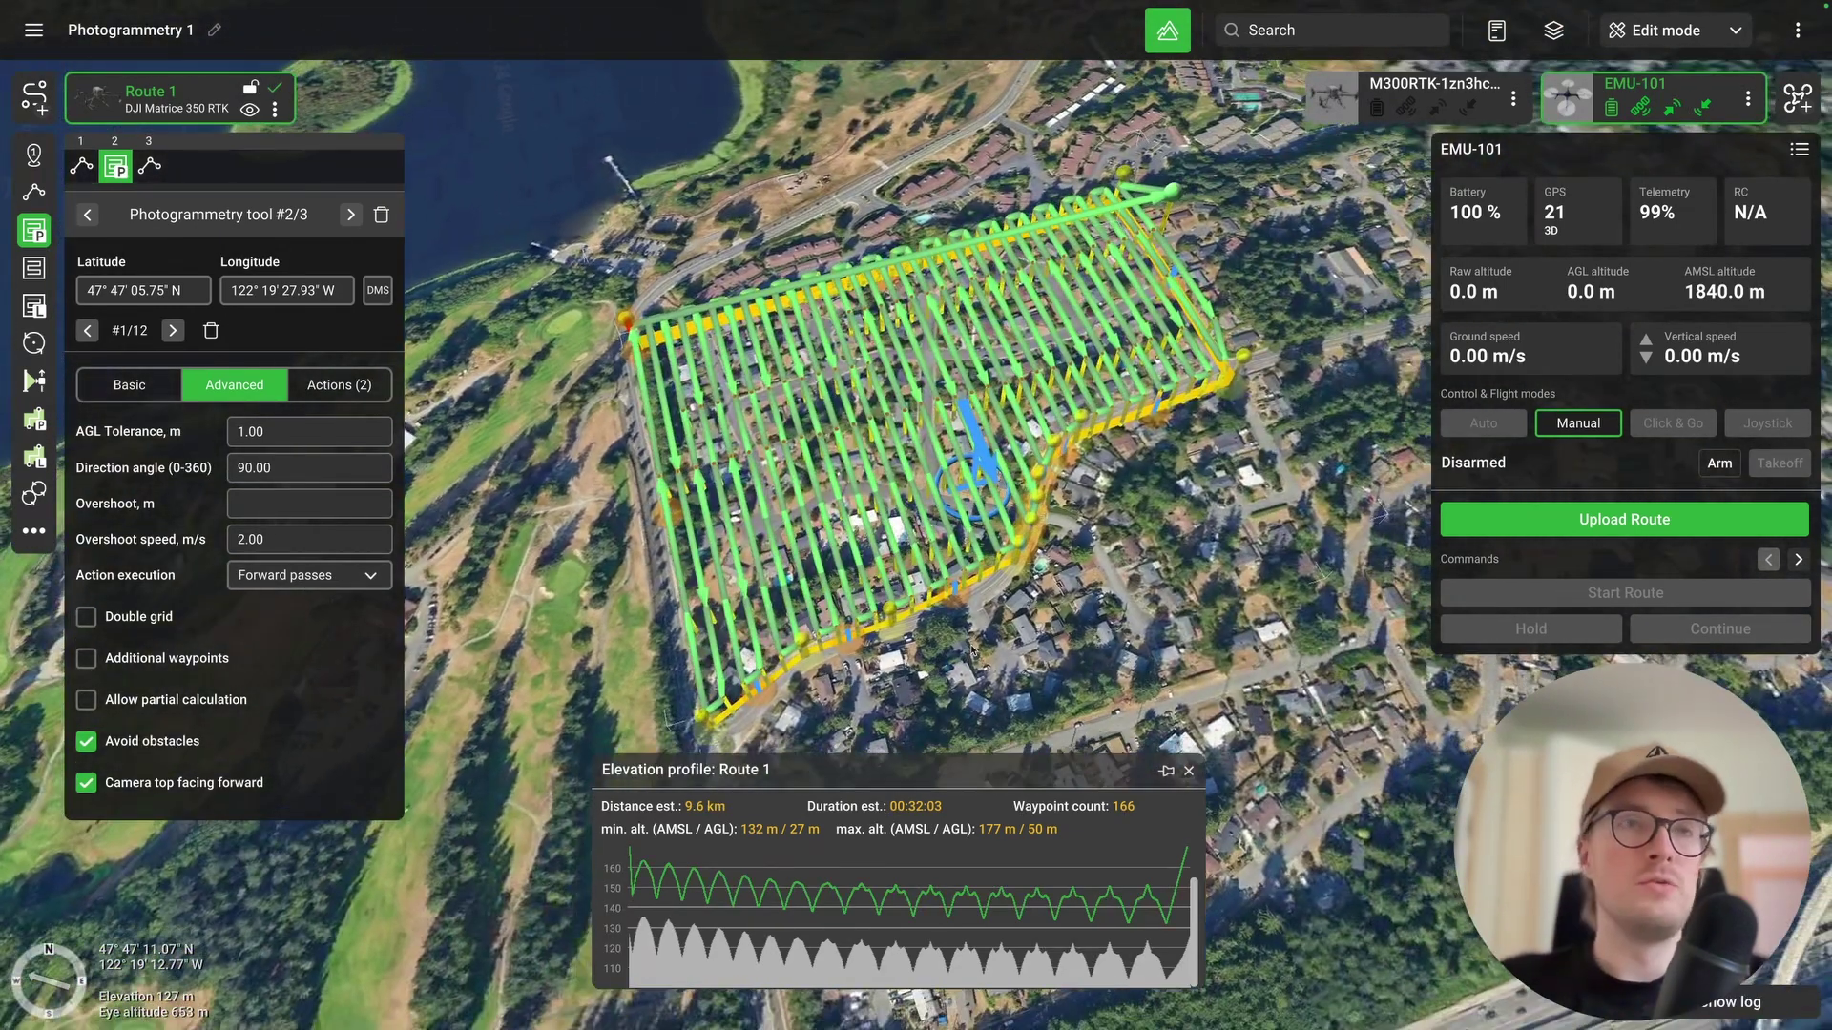
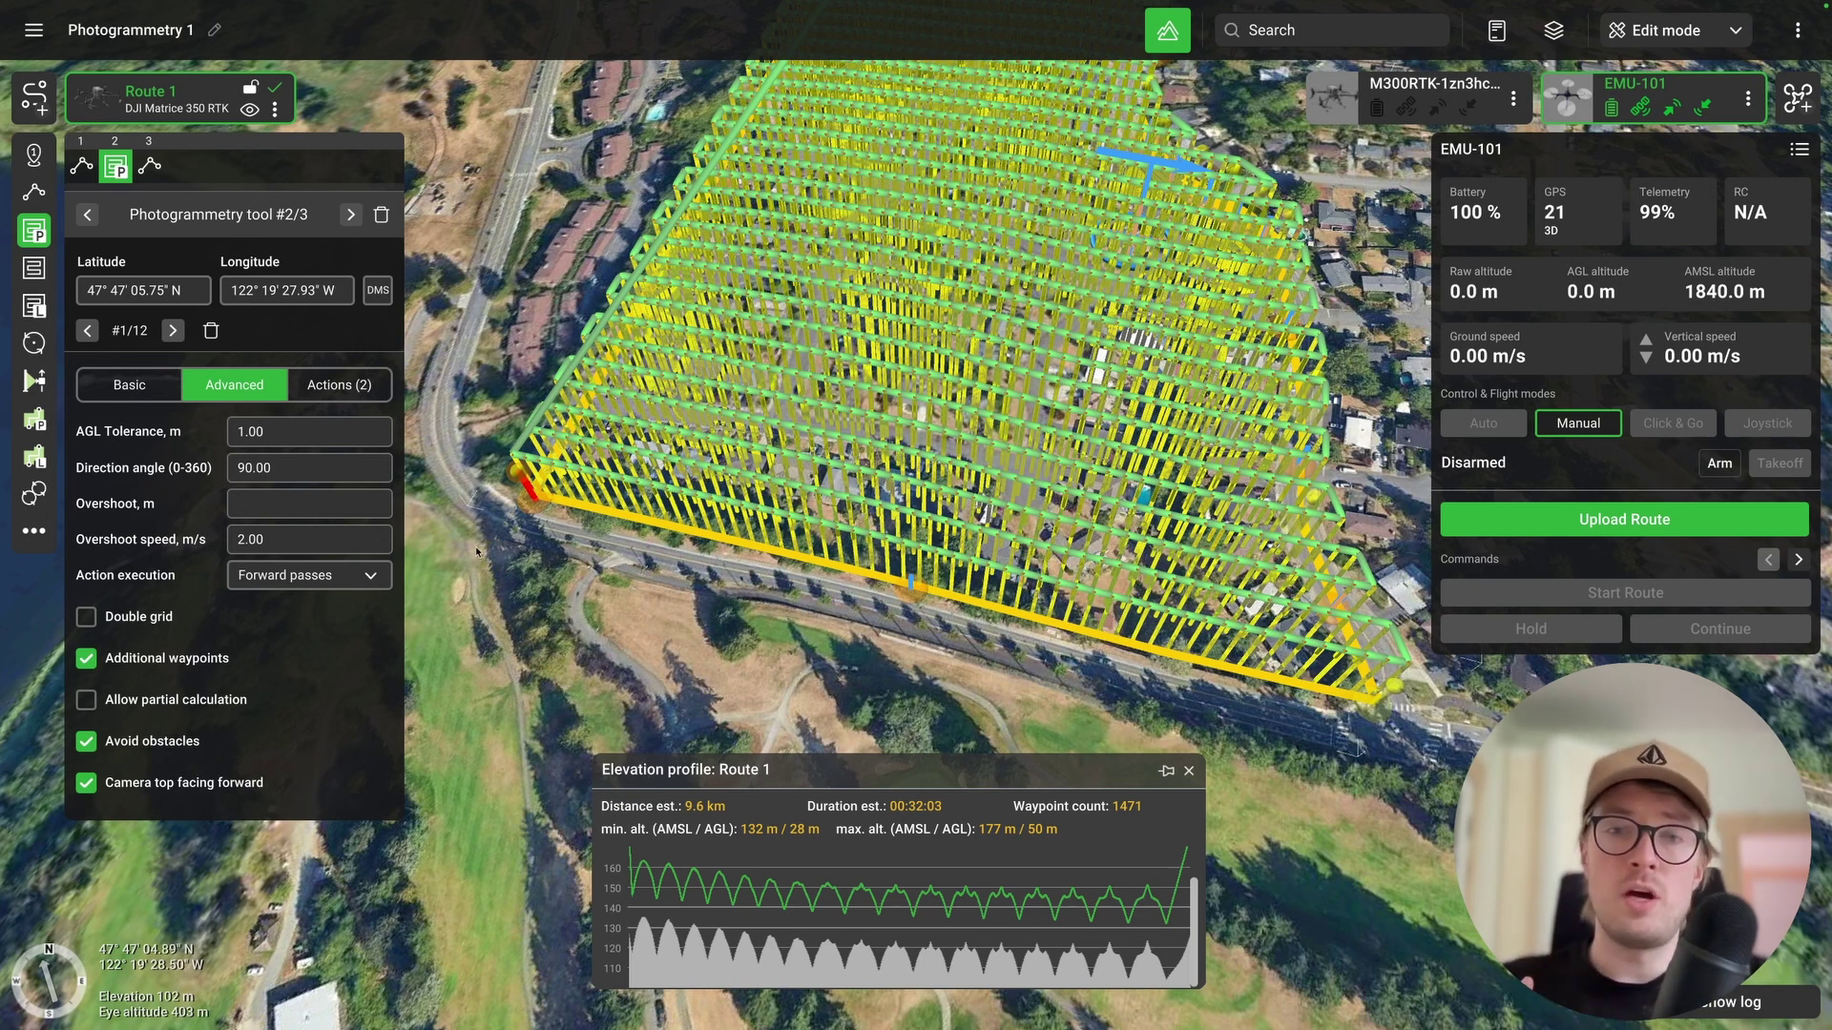
{"action": "left_click", "coordinate": [87, 657]}
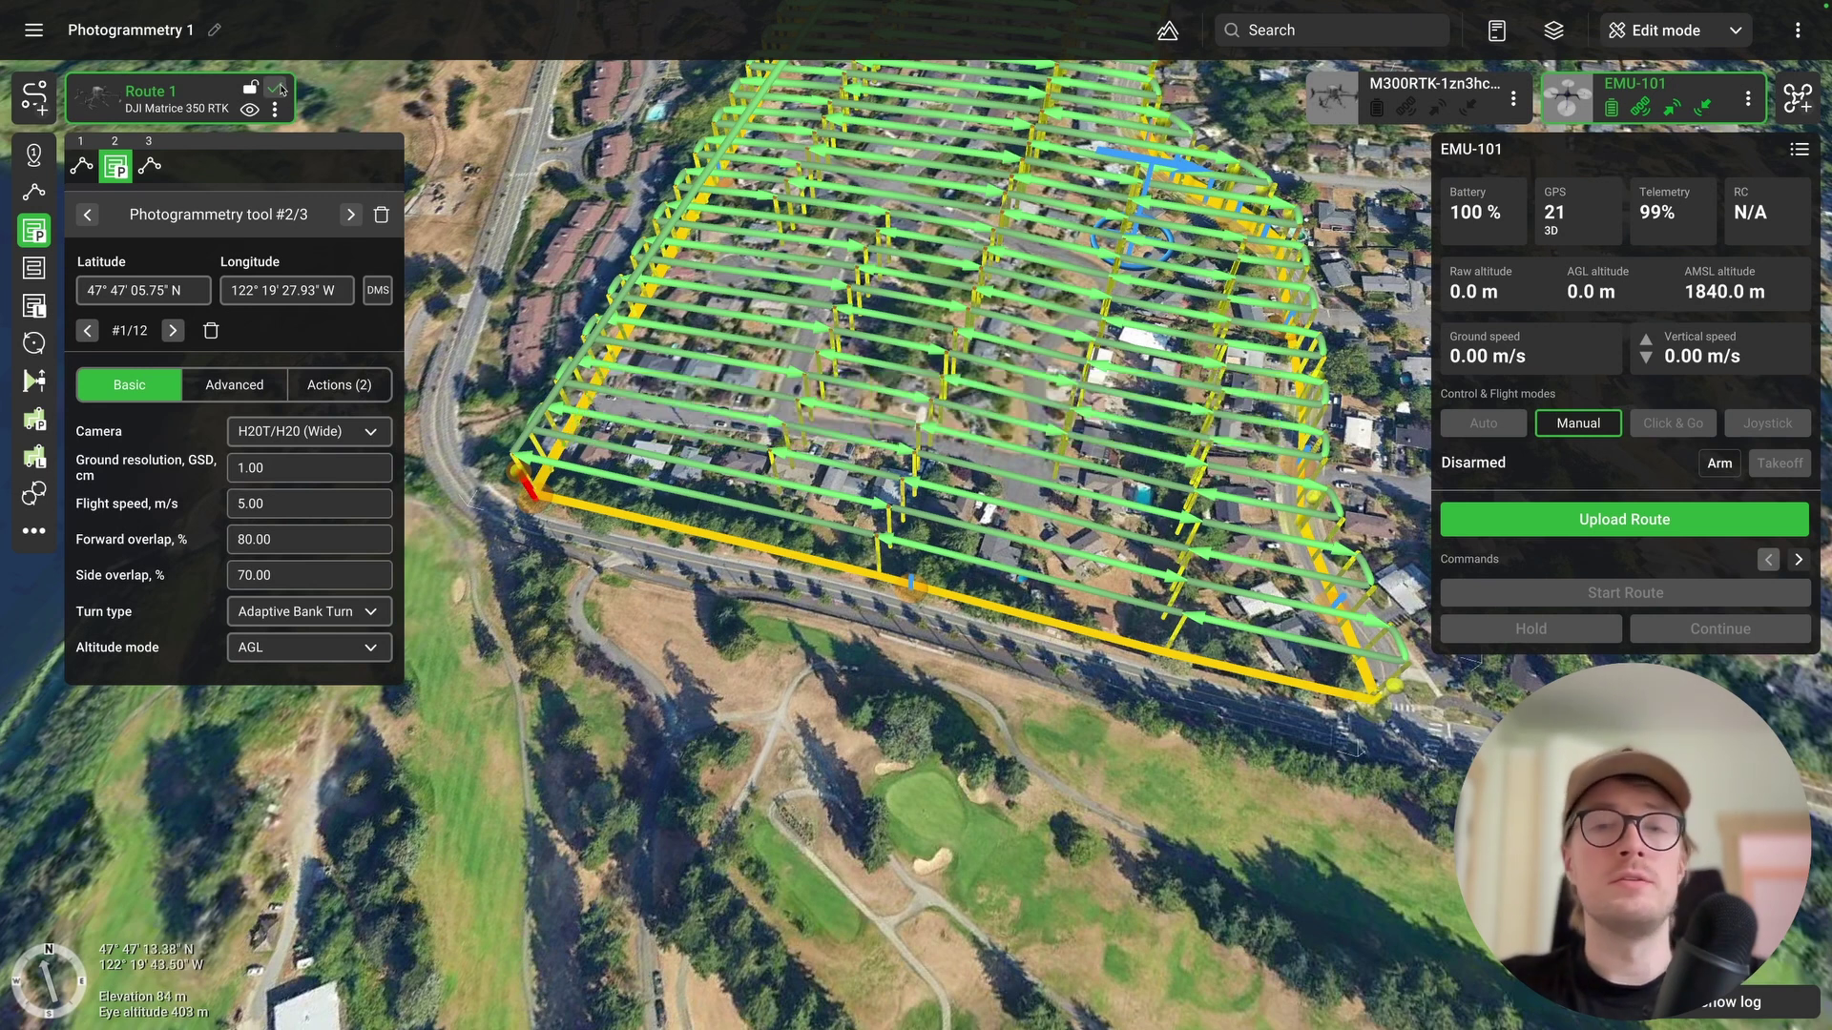
- Display the route's processing report and set the photogrammetry segment's ground resolution (GSD) to 2 cm
{"action": "left_click", "coordinate": [275, 88]}
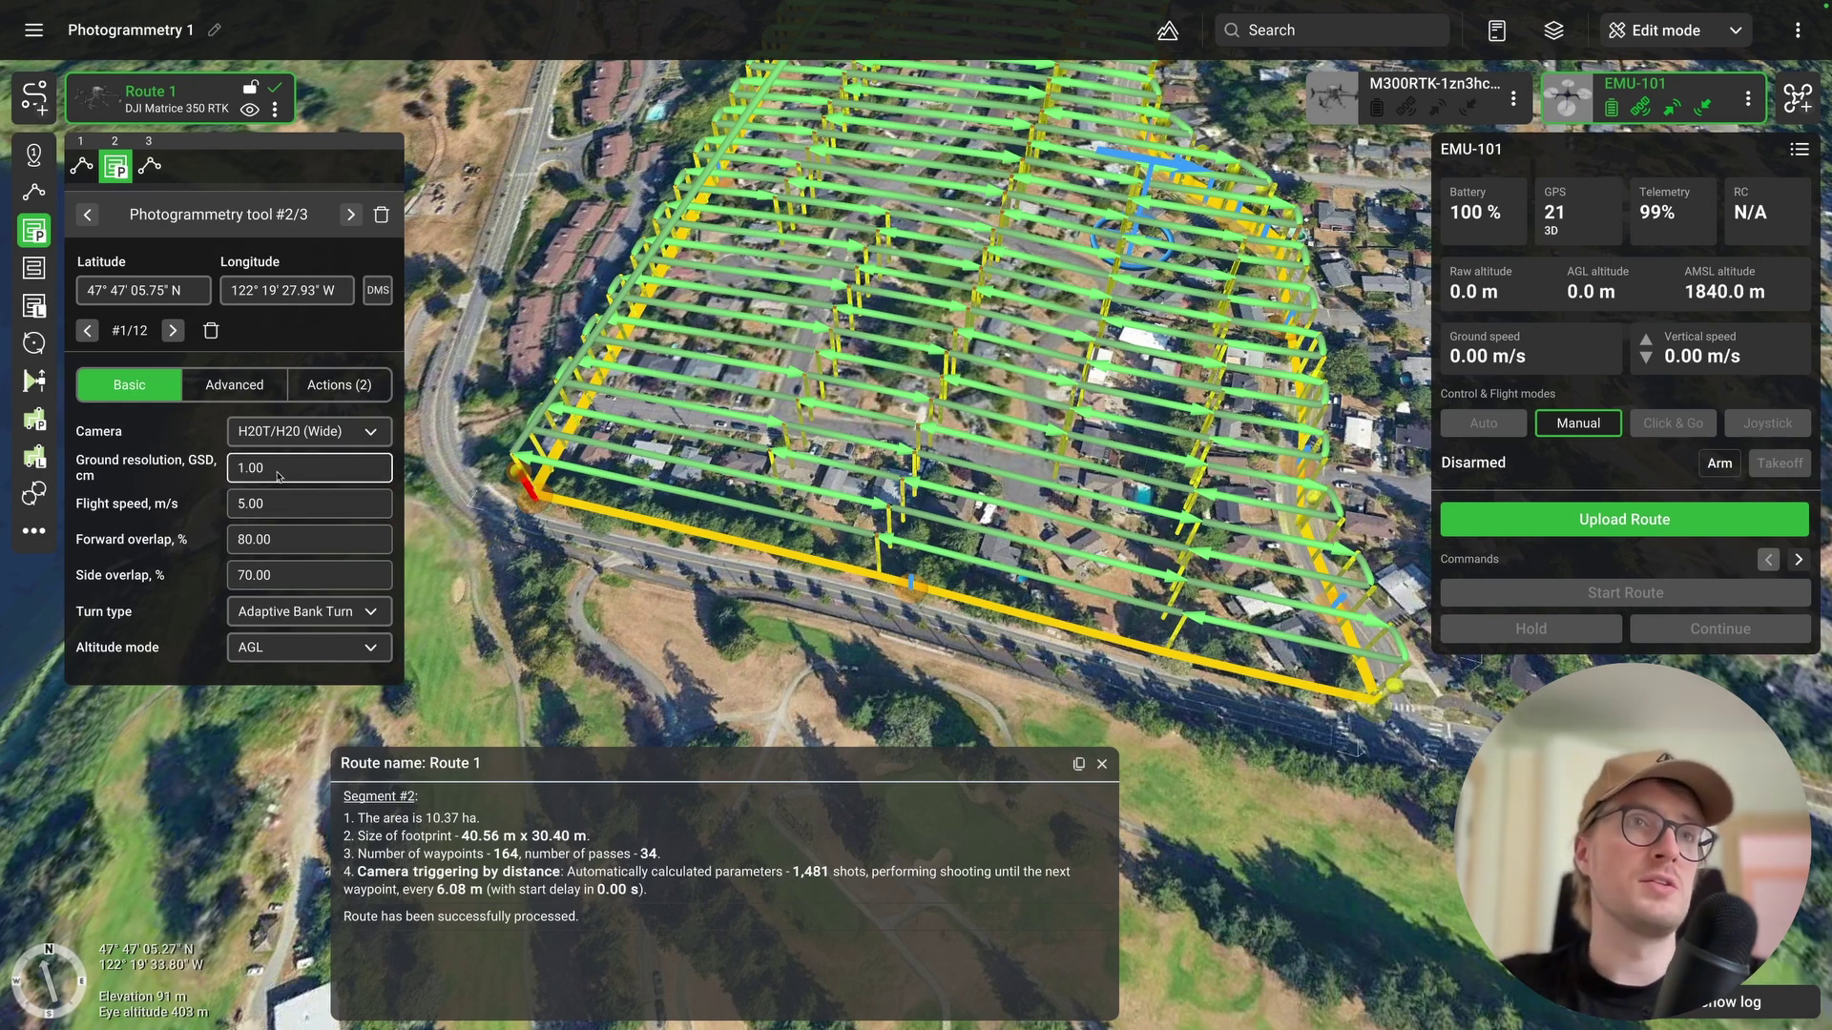
{"action": "scroll", "coordinate": [881, 579], "scroll_direction": "up", "scroll_amount": 4}
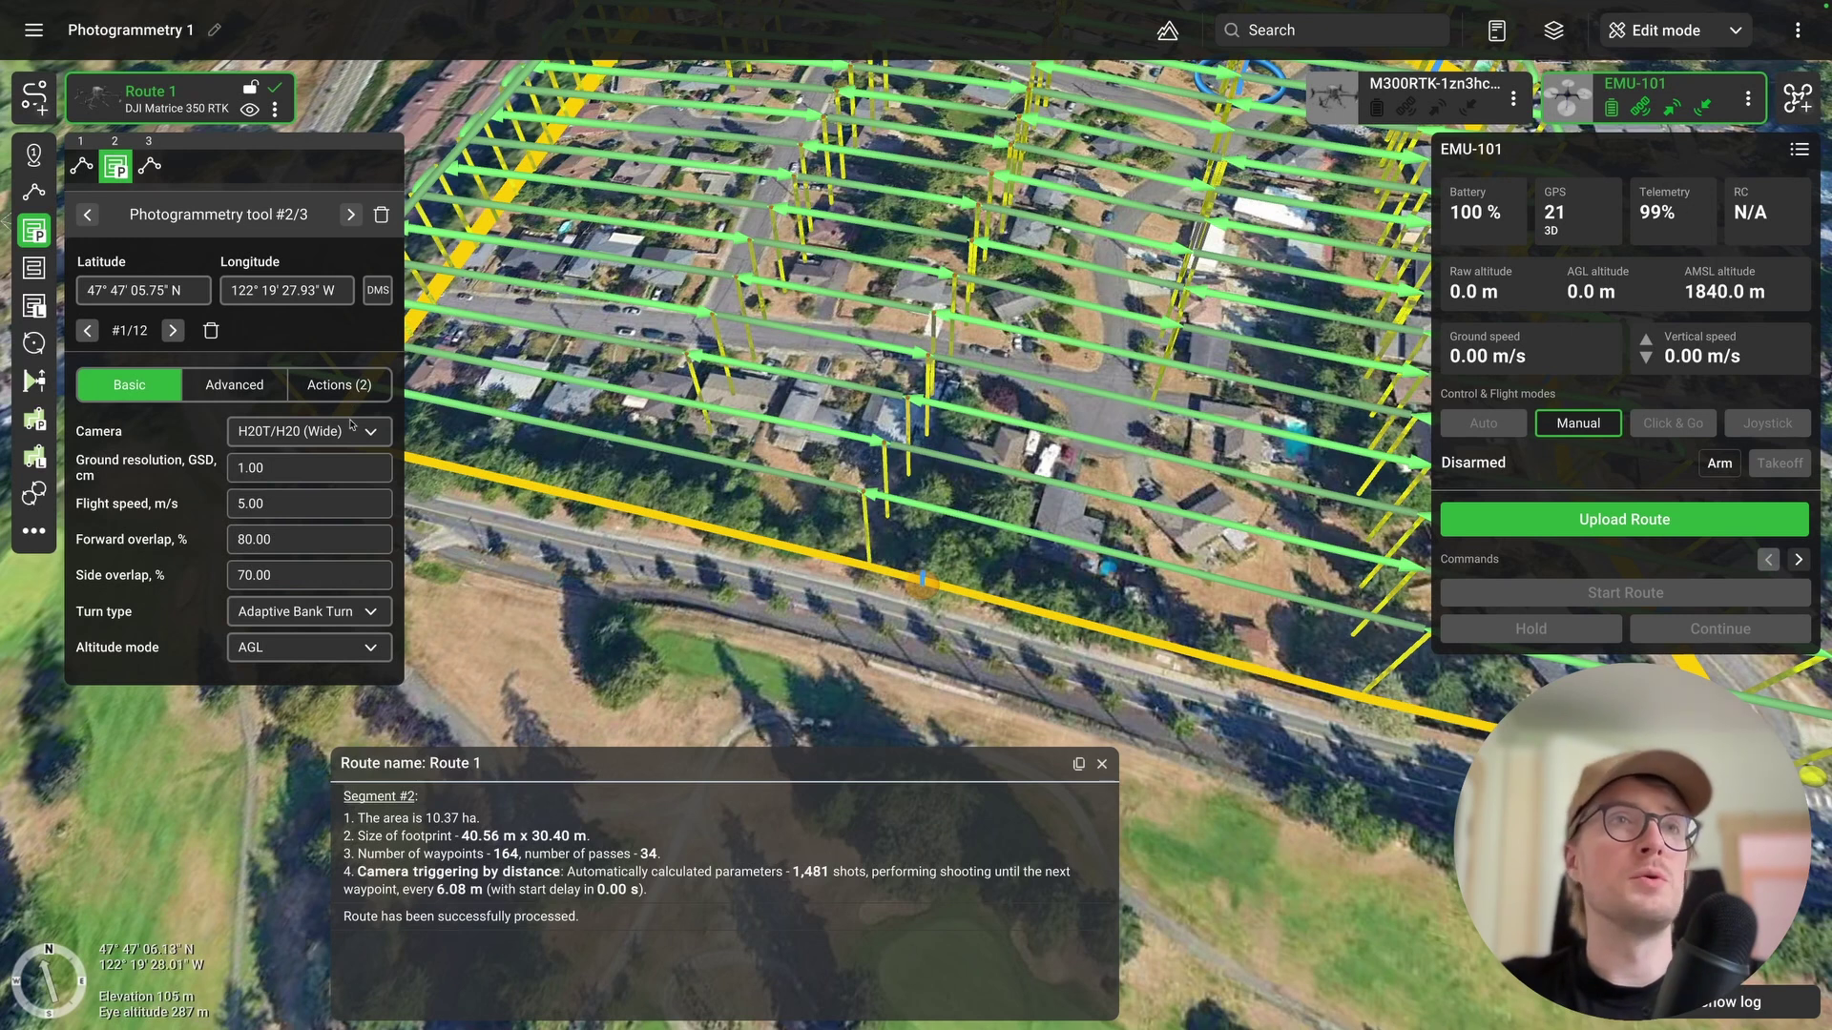
{"action": "left_click", "coordinate": [279, 470]}
{"action": "scroll", "coordinate": [279, 473], "scroll_direction": "up", "scroll_amount": 1}
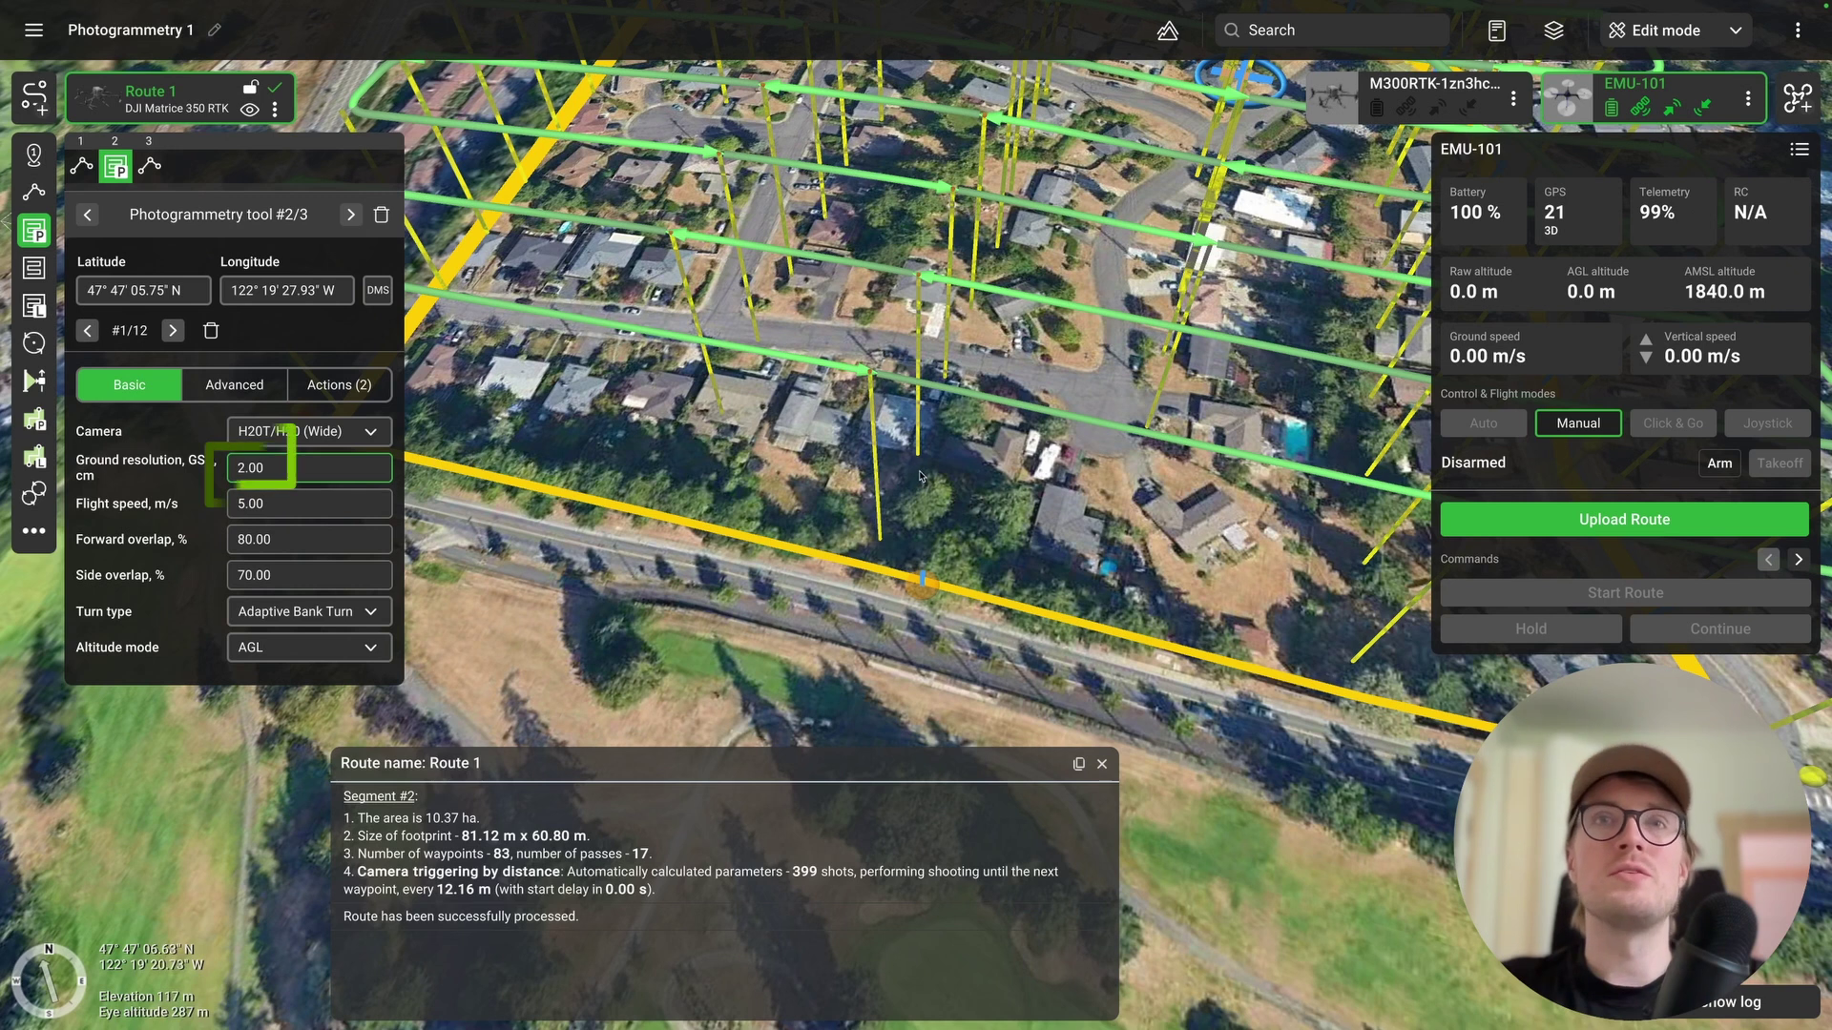
{"action": "mouse_move", "coordinate": [880, 468]}
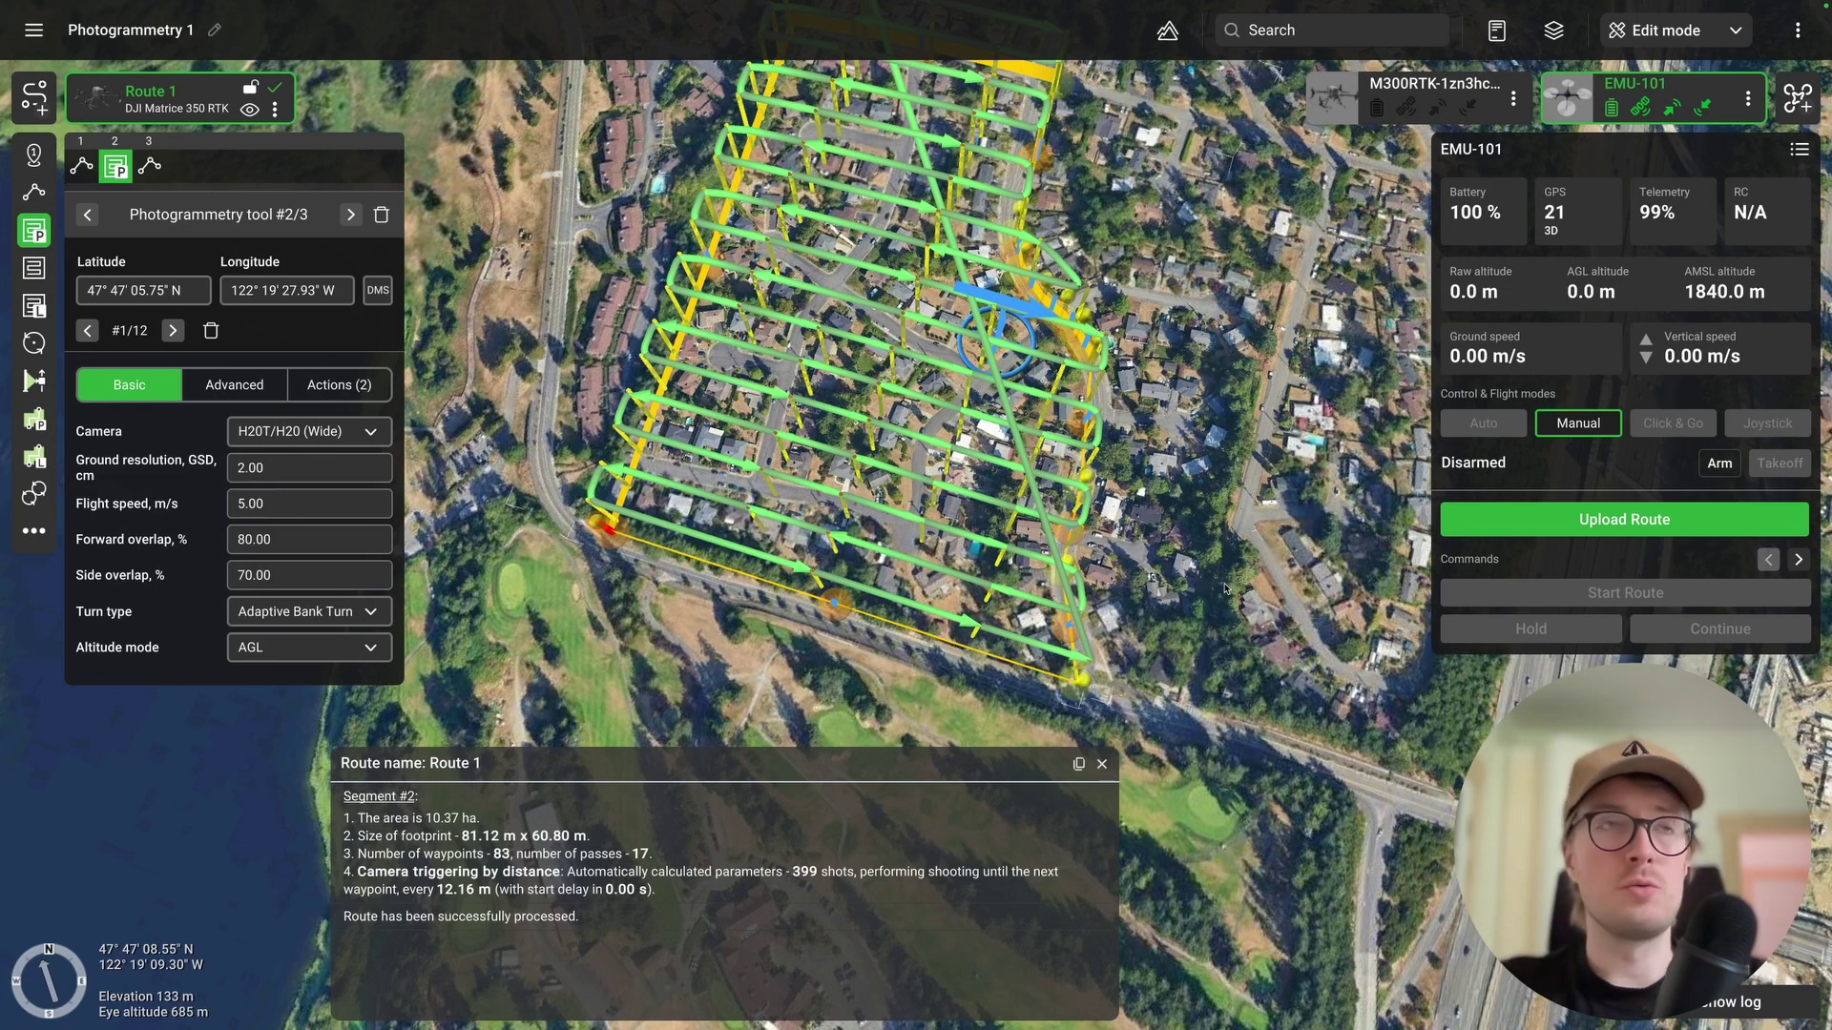
- Rename the route "Single grid"
{"action": "double_click", "coordinate": [174, 99]}
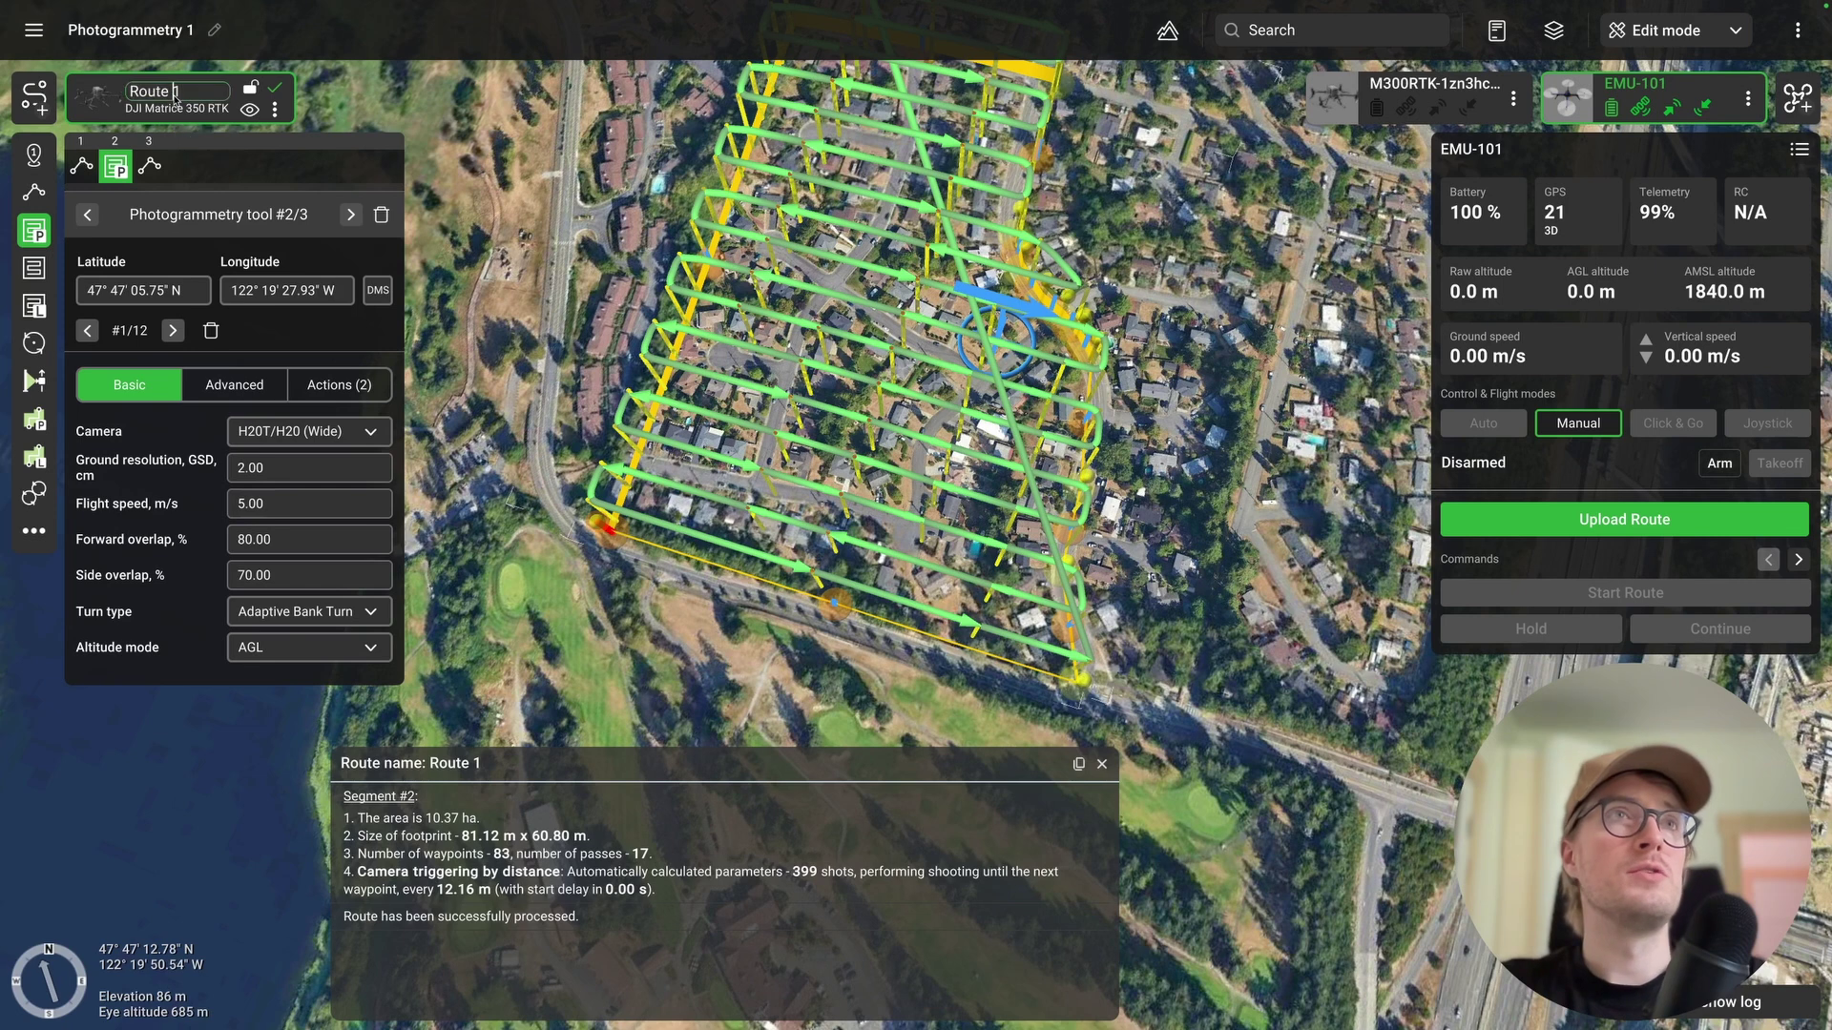
{"action": "key", "text": "ctrl+a"}
{"action": "type", "text": "Single grid"}
{"action": "key", "text": "Return"}
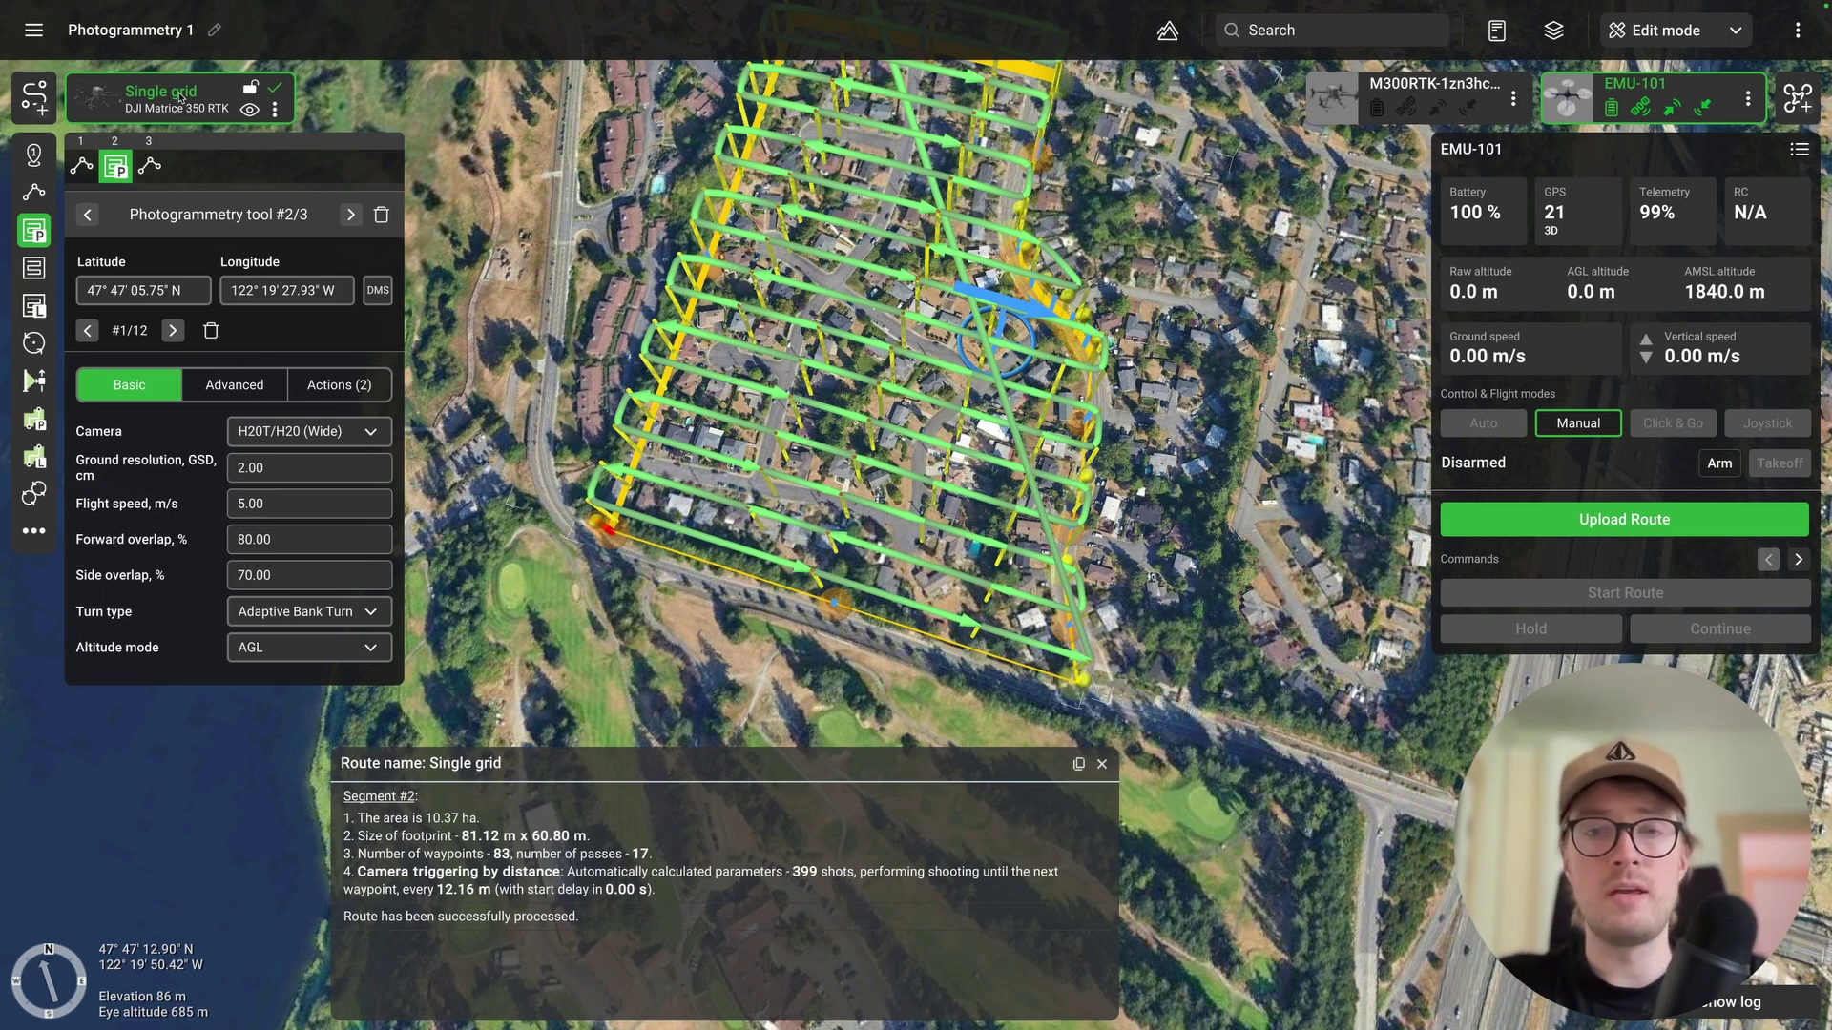
- Duplicate the Single grid route and rename the copy "Double grid"
{"action": "left_click", "coordinate": [277, 110]}
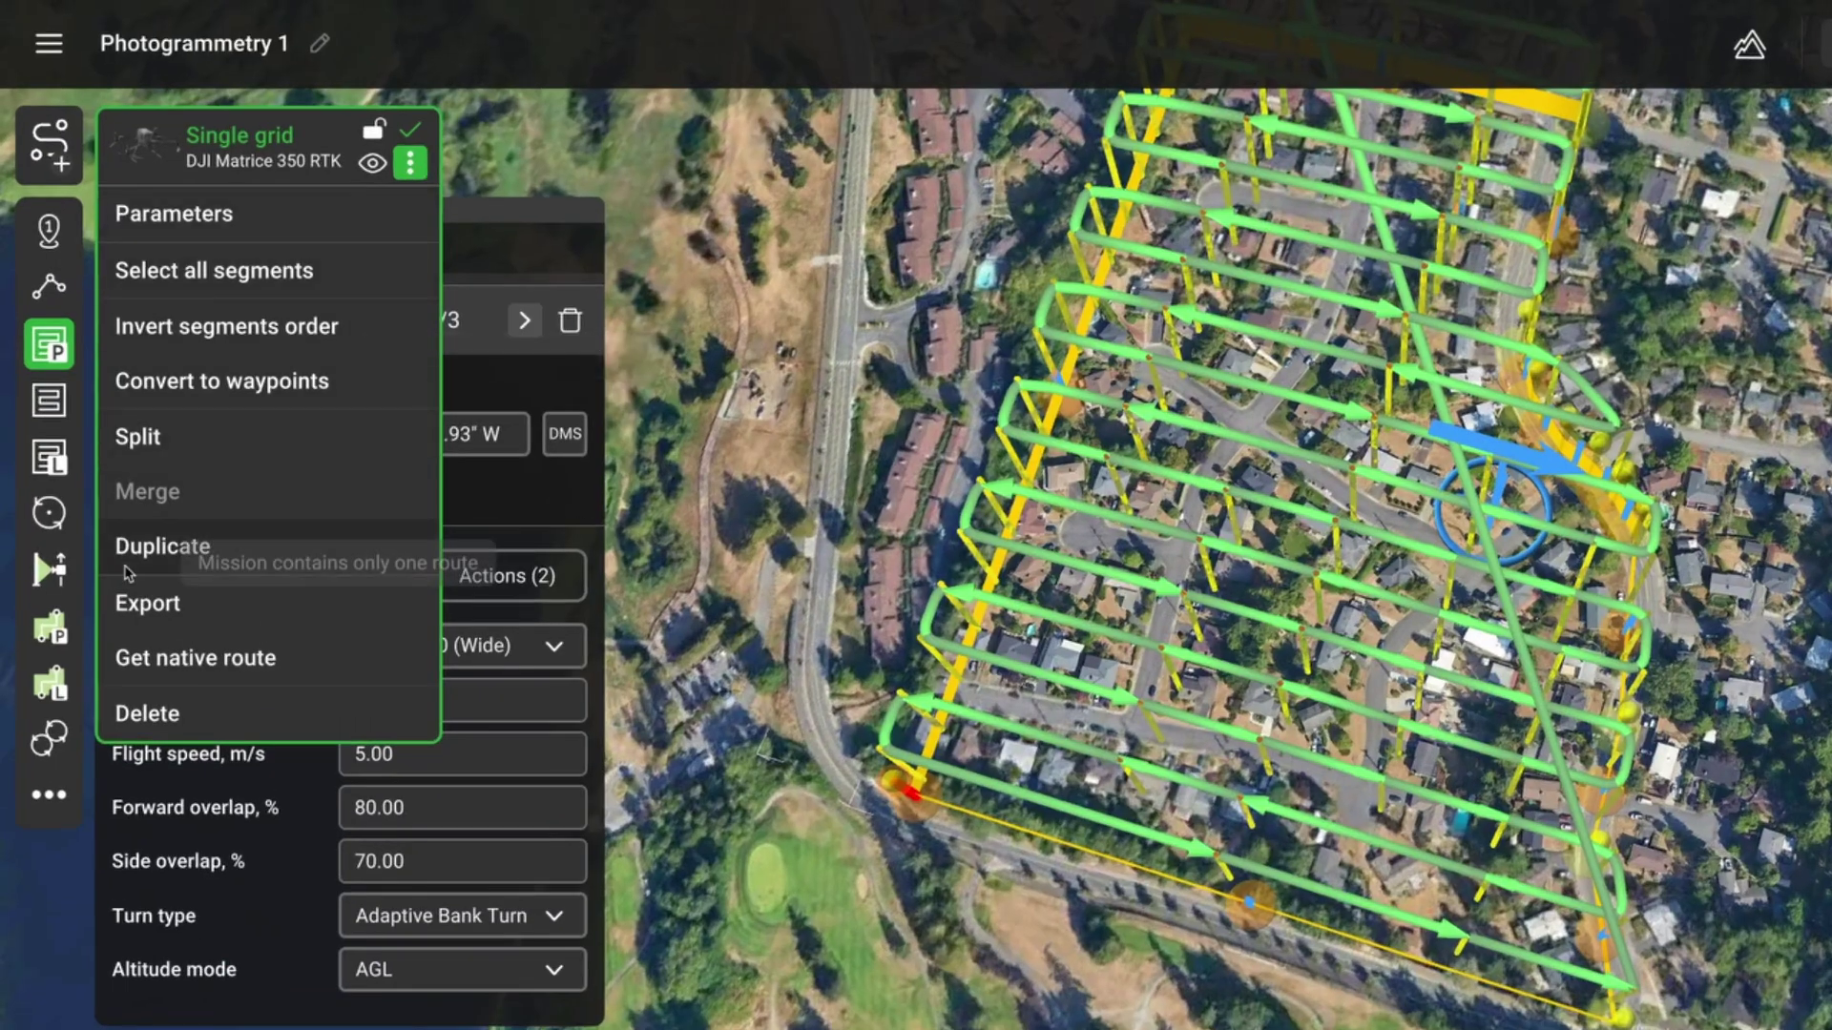
{"action": "left_click", "coordinate": [131, 561]}
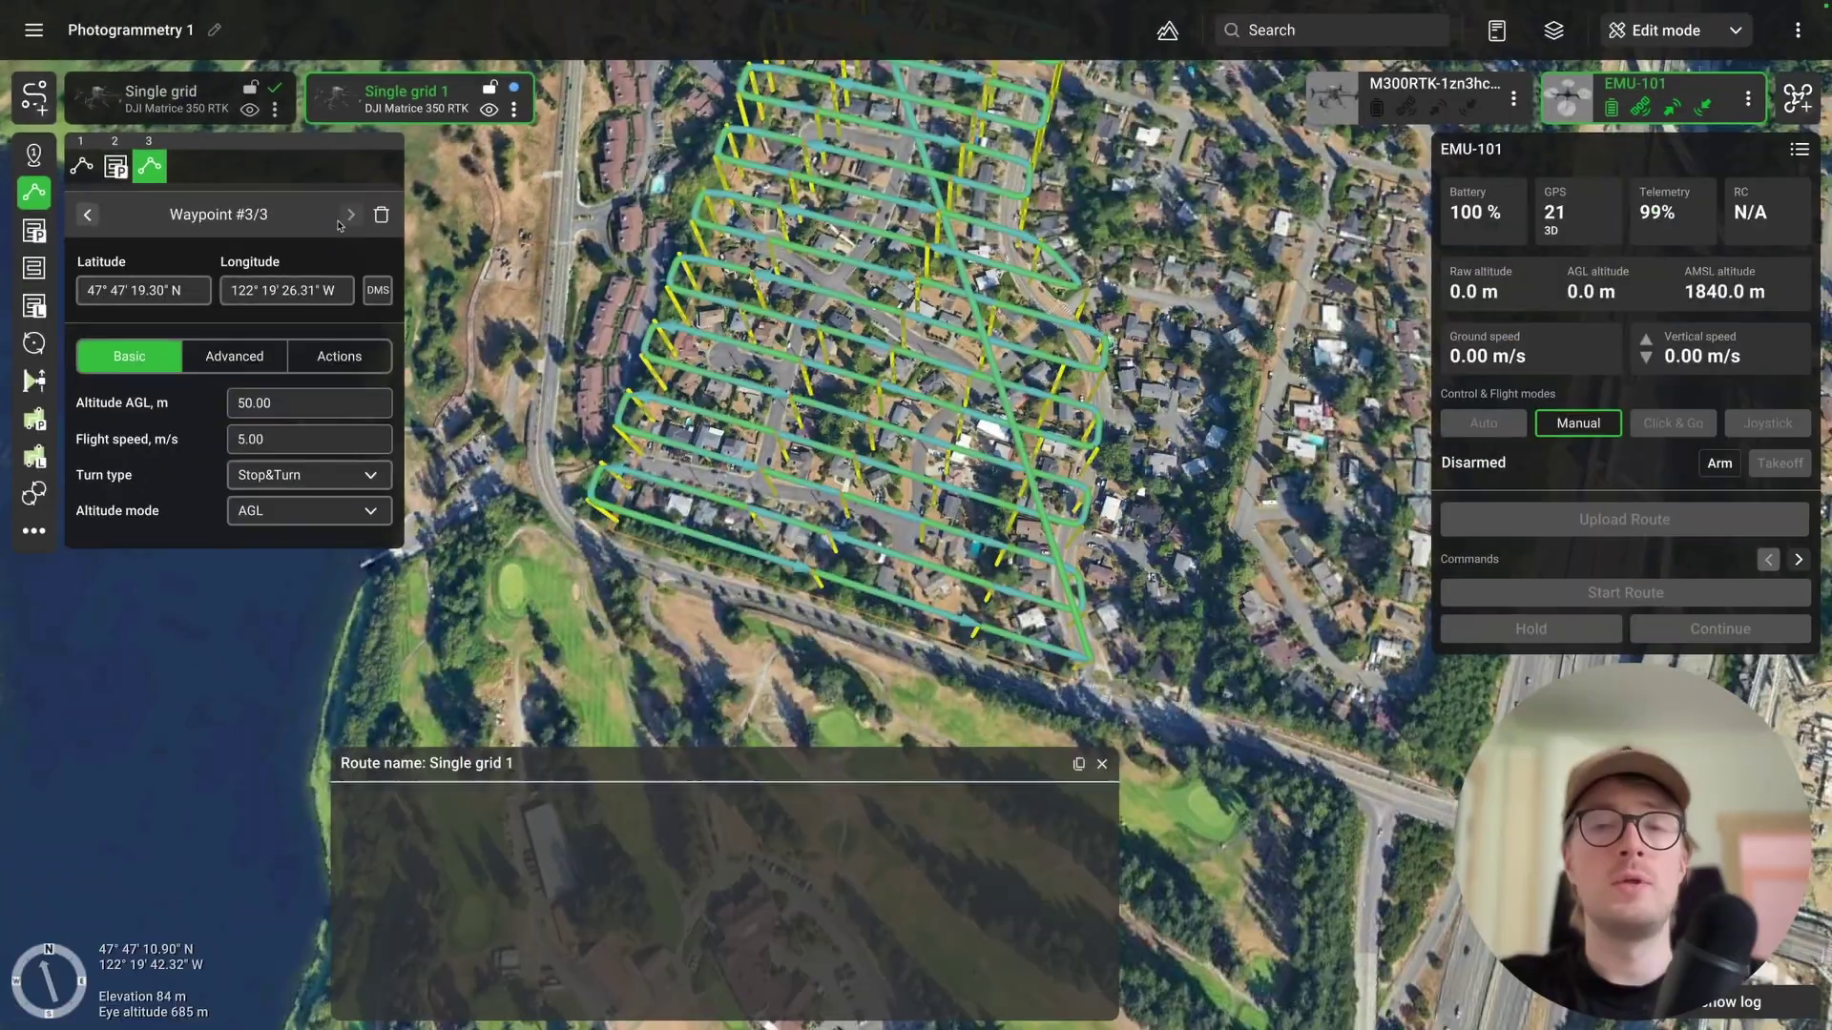
{"action": "double_click", "coordinate": [417, 91]}
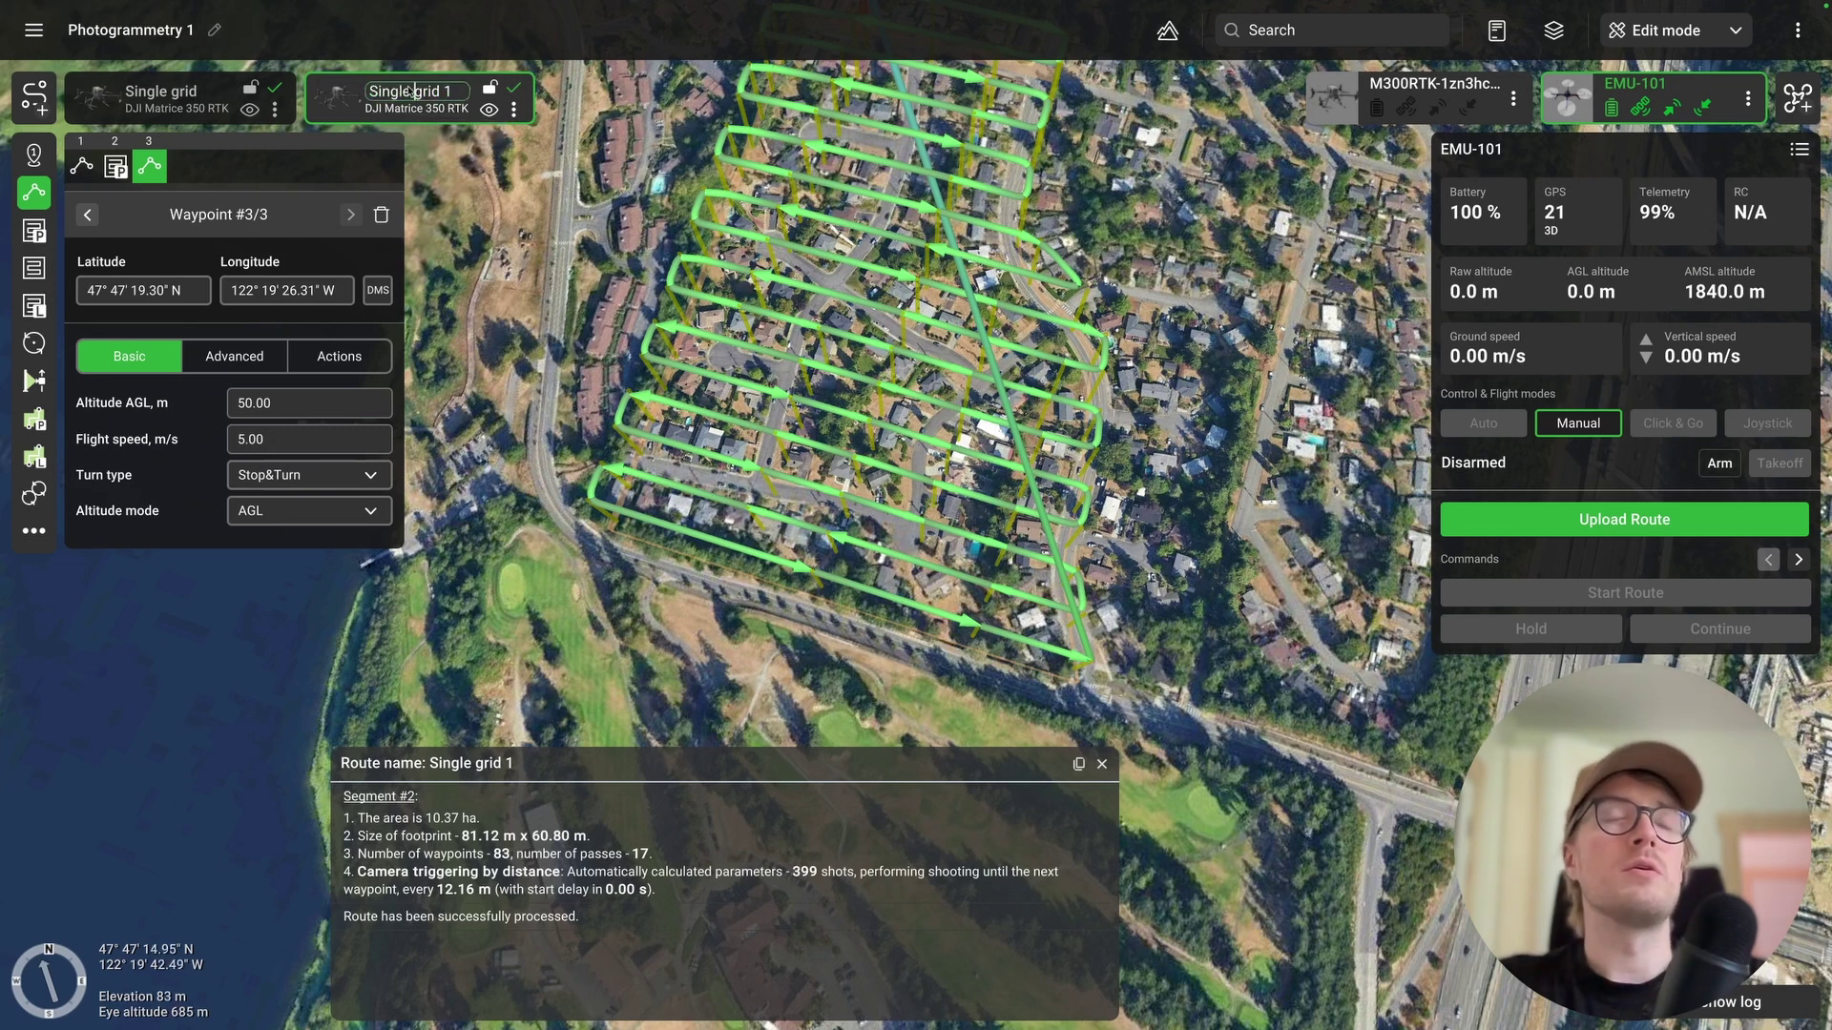
{"action": "key", "text": "ctrl+a"}
{"action": "key", "text": "BackSpace"}
{"action": "type", "text": "Double grid"}
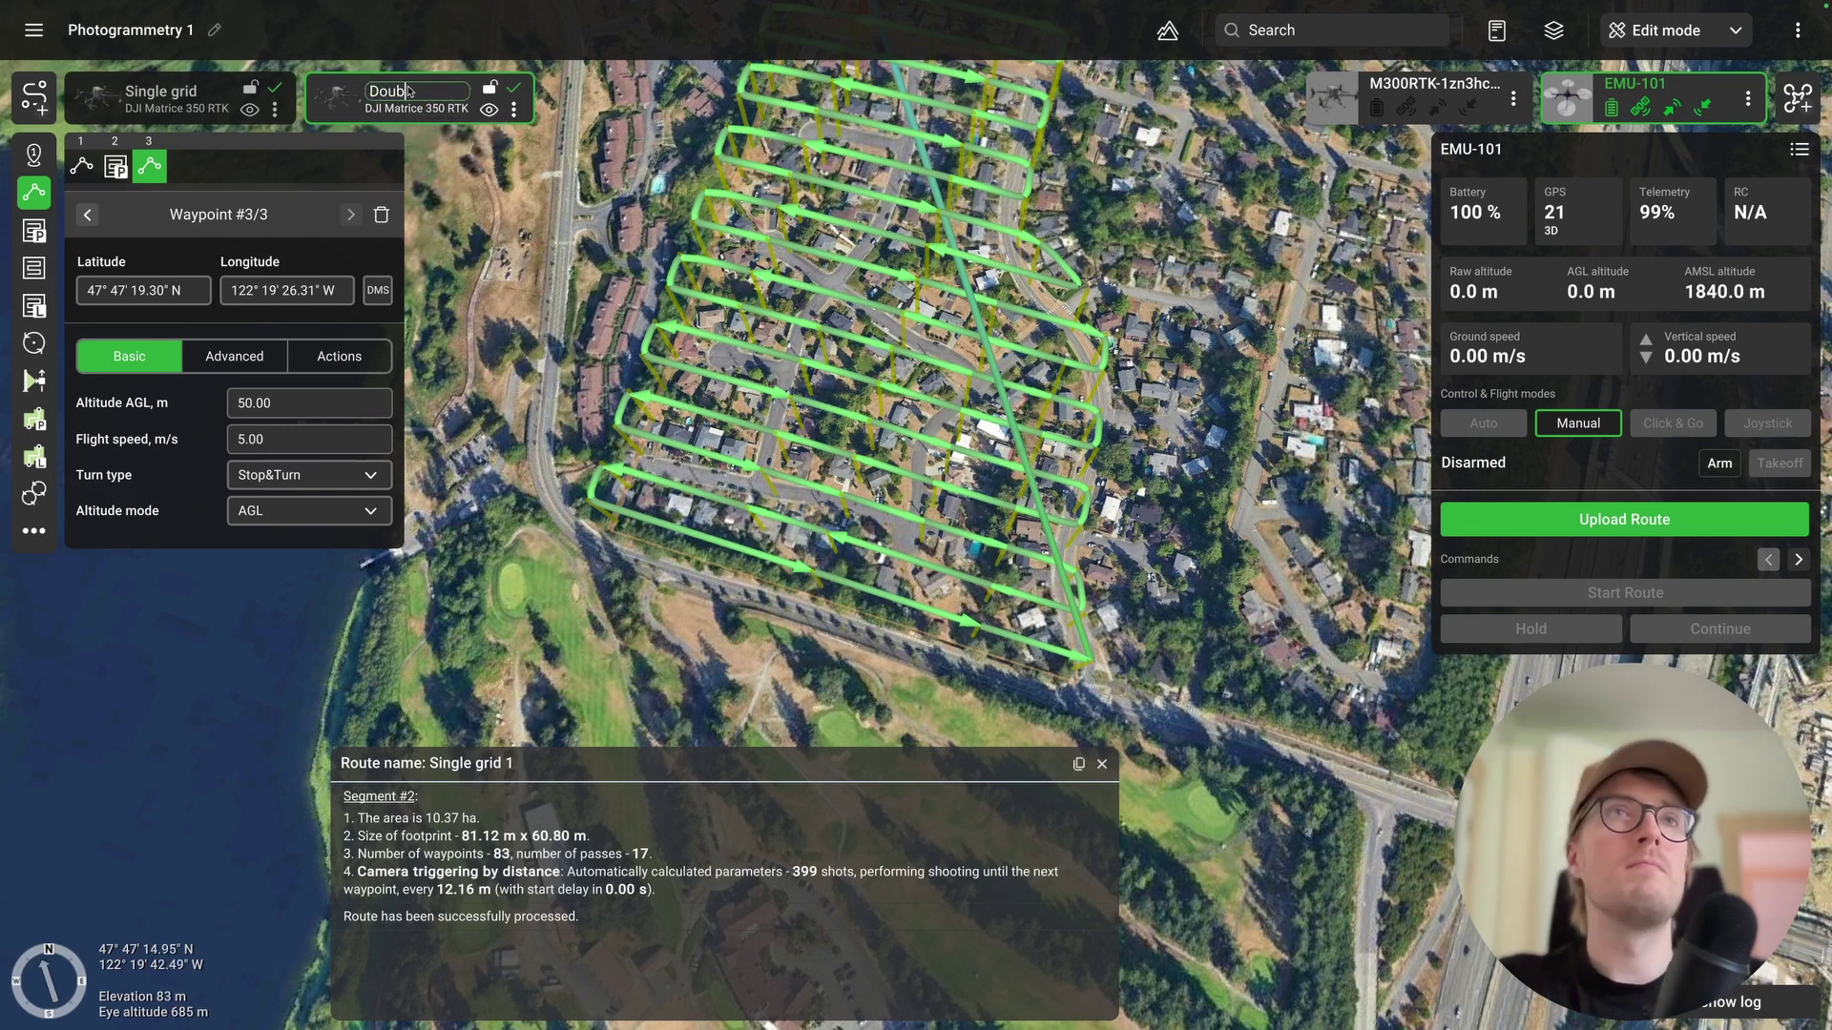
{"action": "key", "text": "Return"}
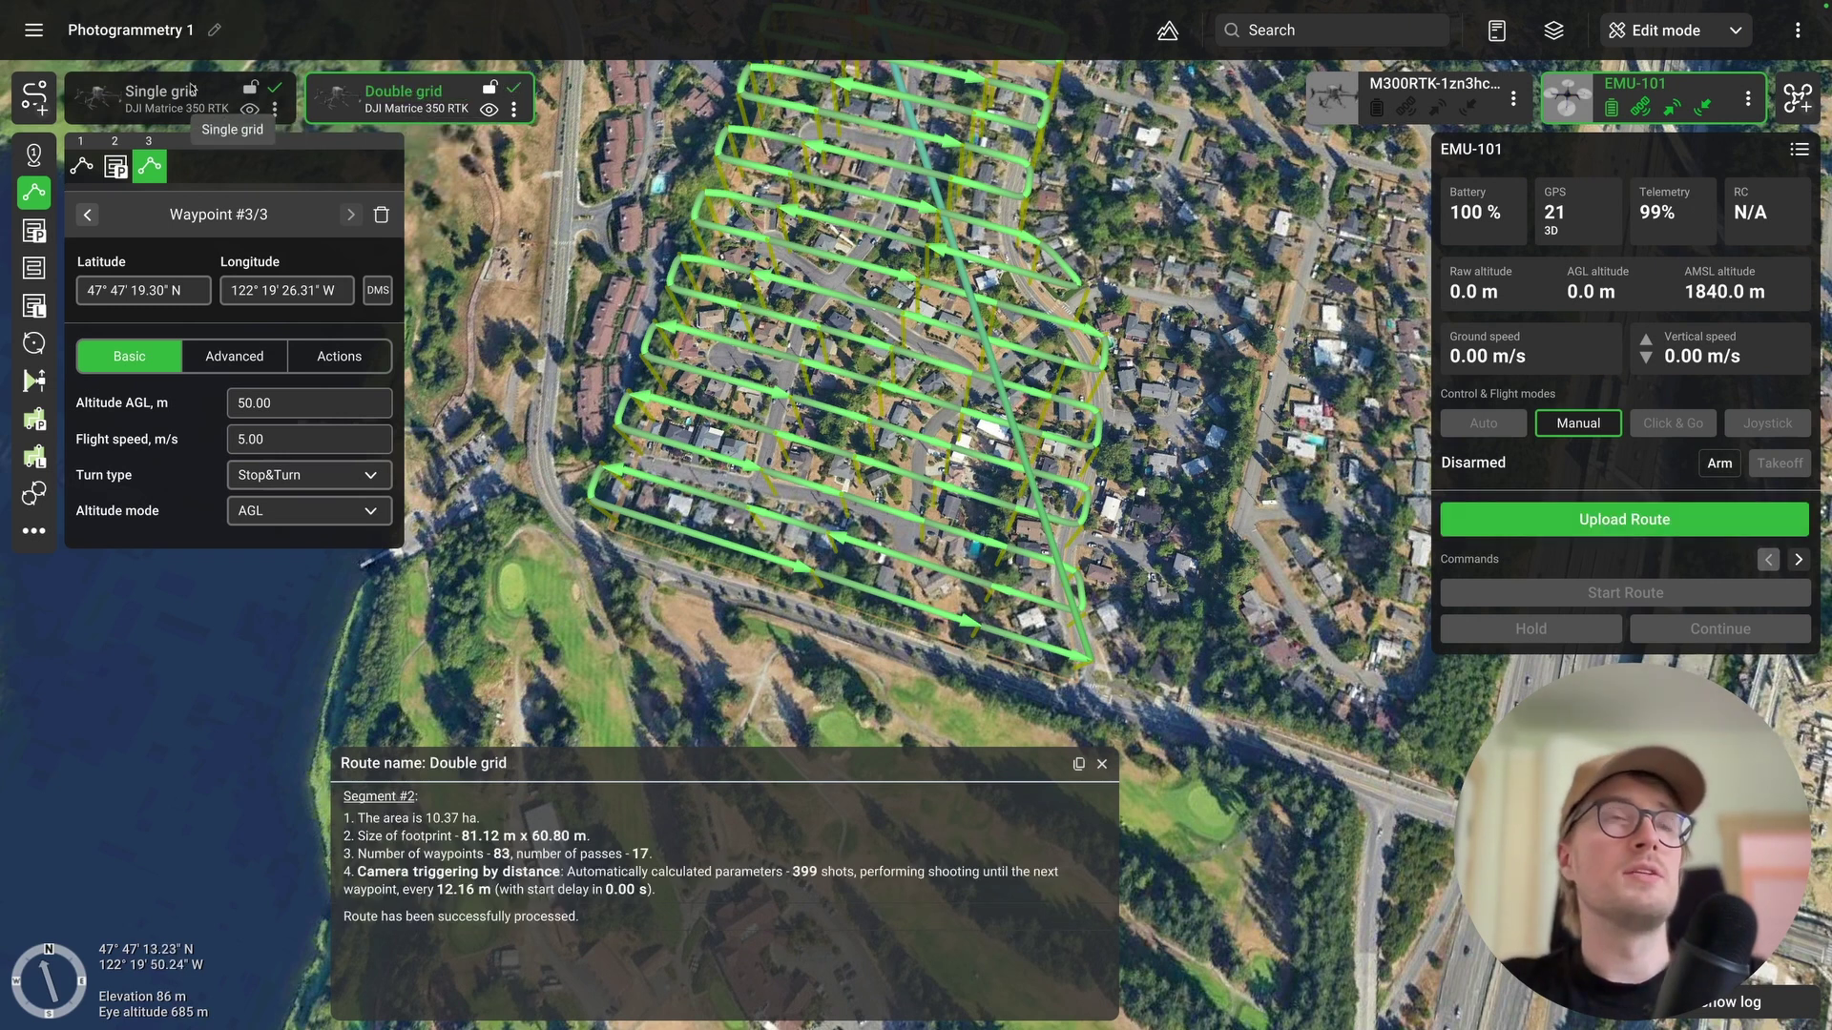
- Hide the Single grid route on the map and make the Double grid route active
{"action": "left_click", "coordinate": [251, 111]}
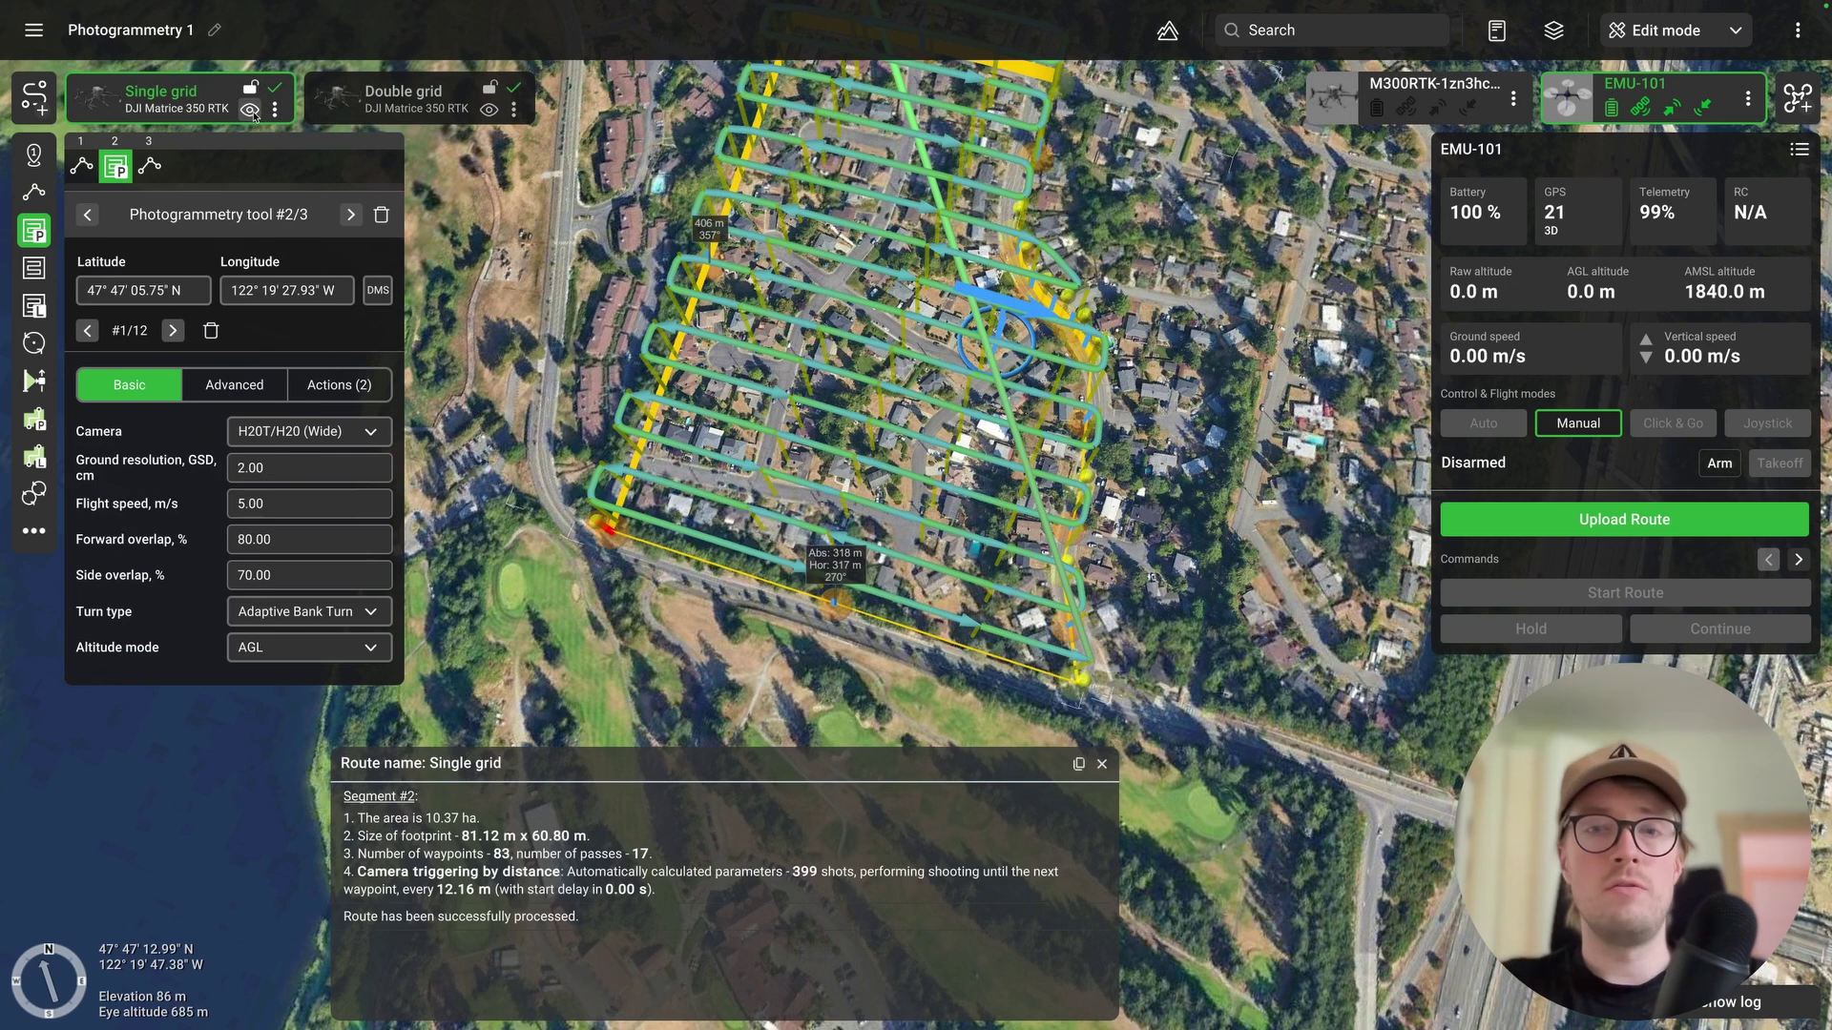
{"action": "left_click", "coordinate": [250, 109]}
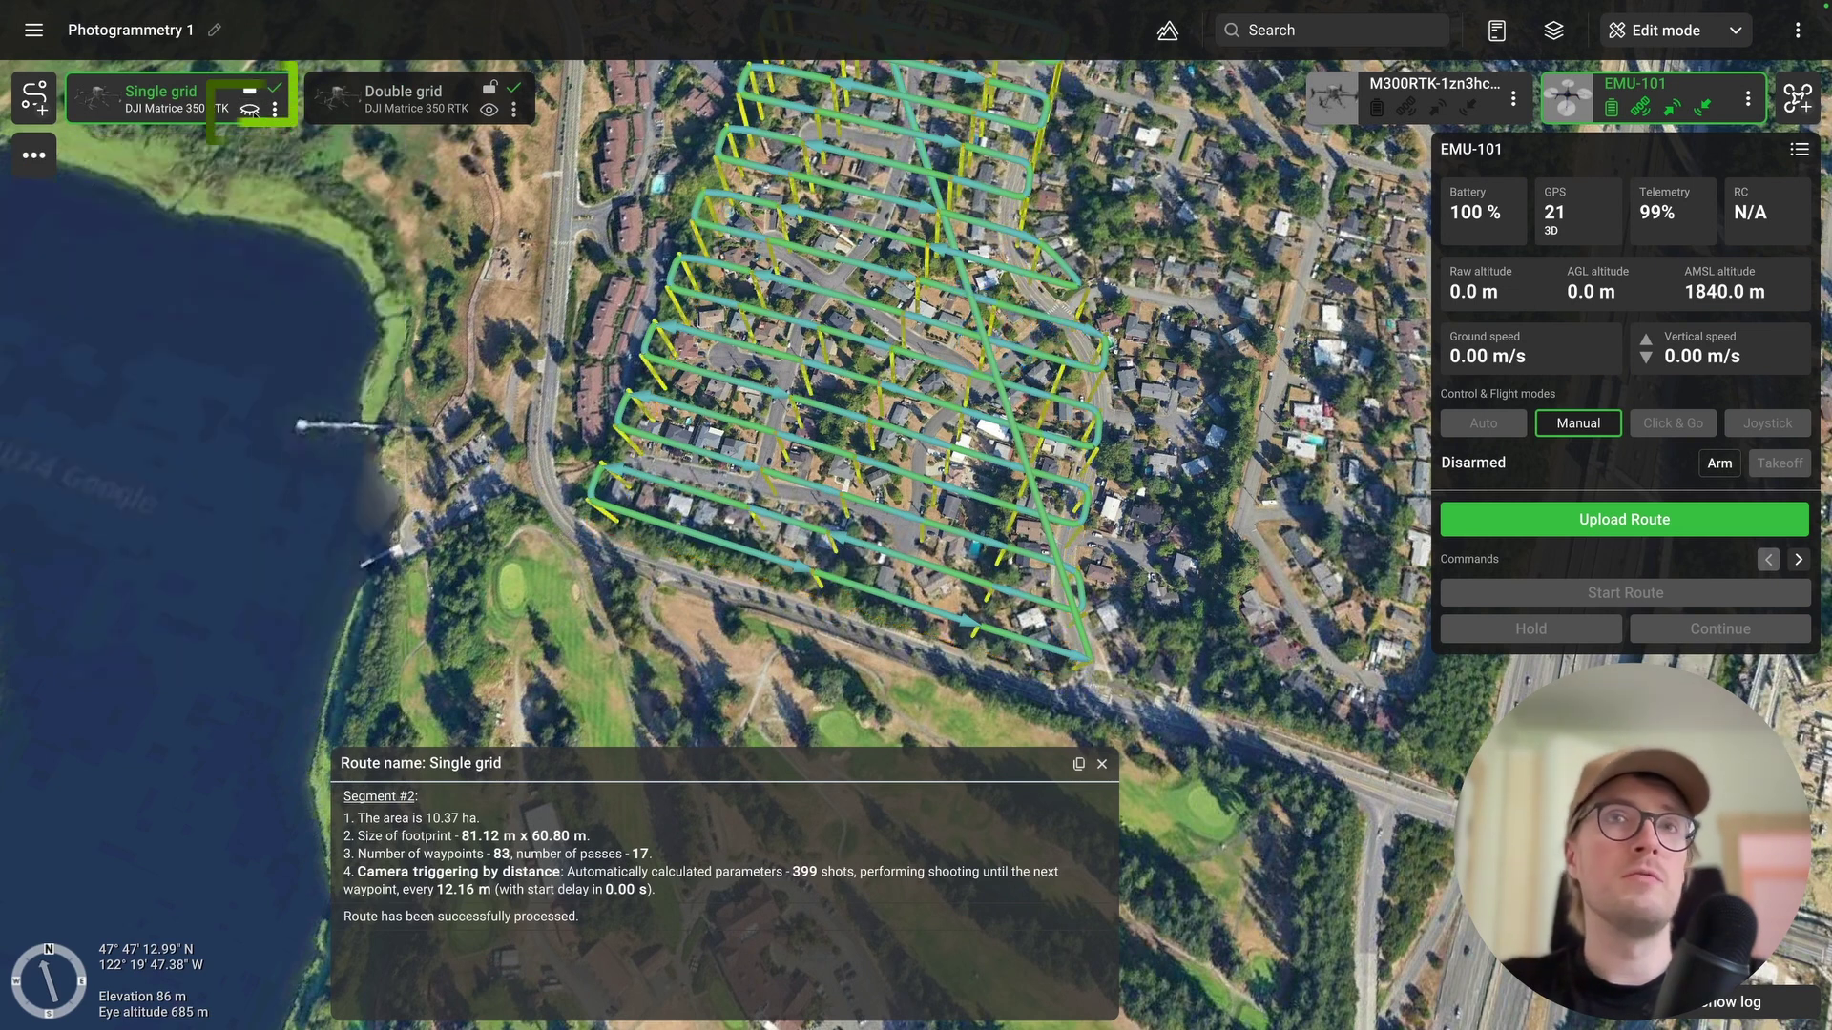
{"action": "left_click", "coordinate": [410, 109]}
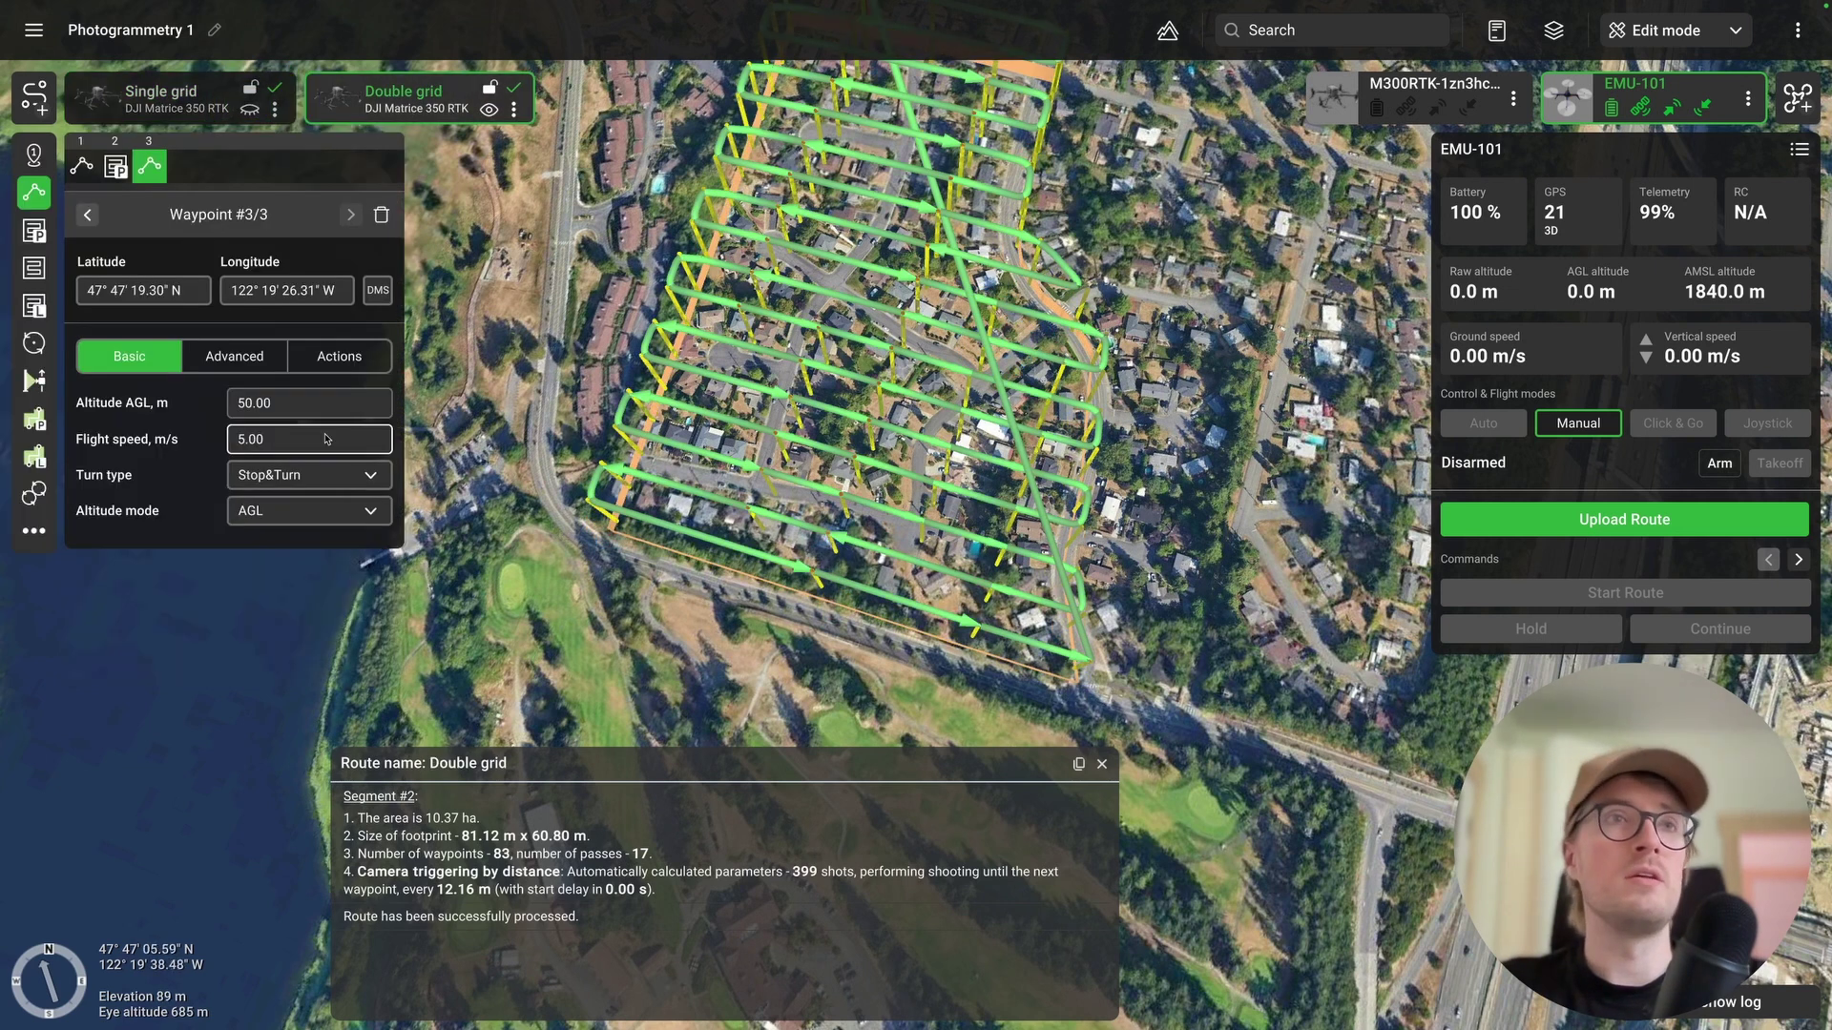
- Enable the double grid option in the advanced parameters of the Double grid route's photogrammetry segment
{"action": "left_click", "coordinate": [115, 166]}
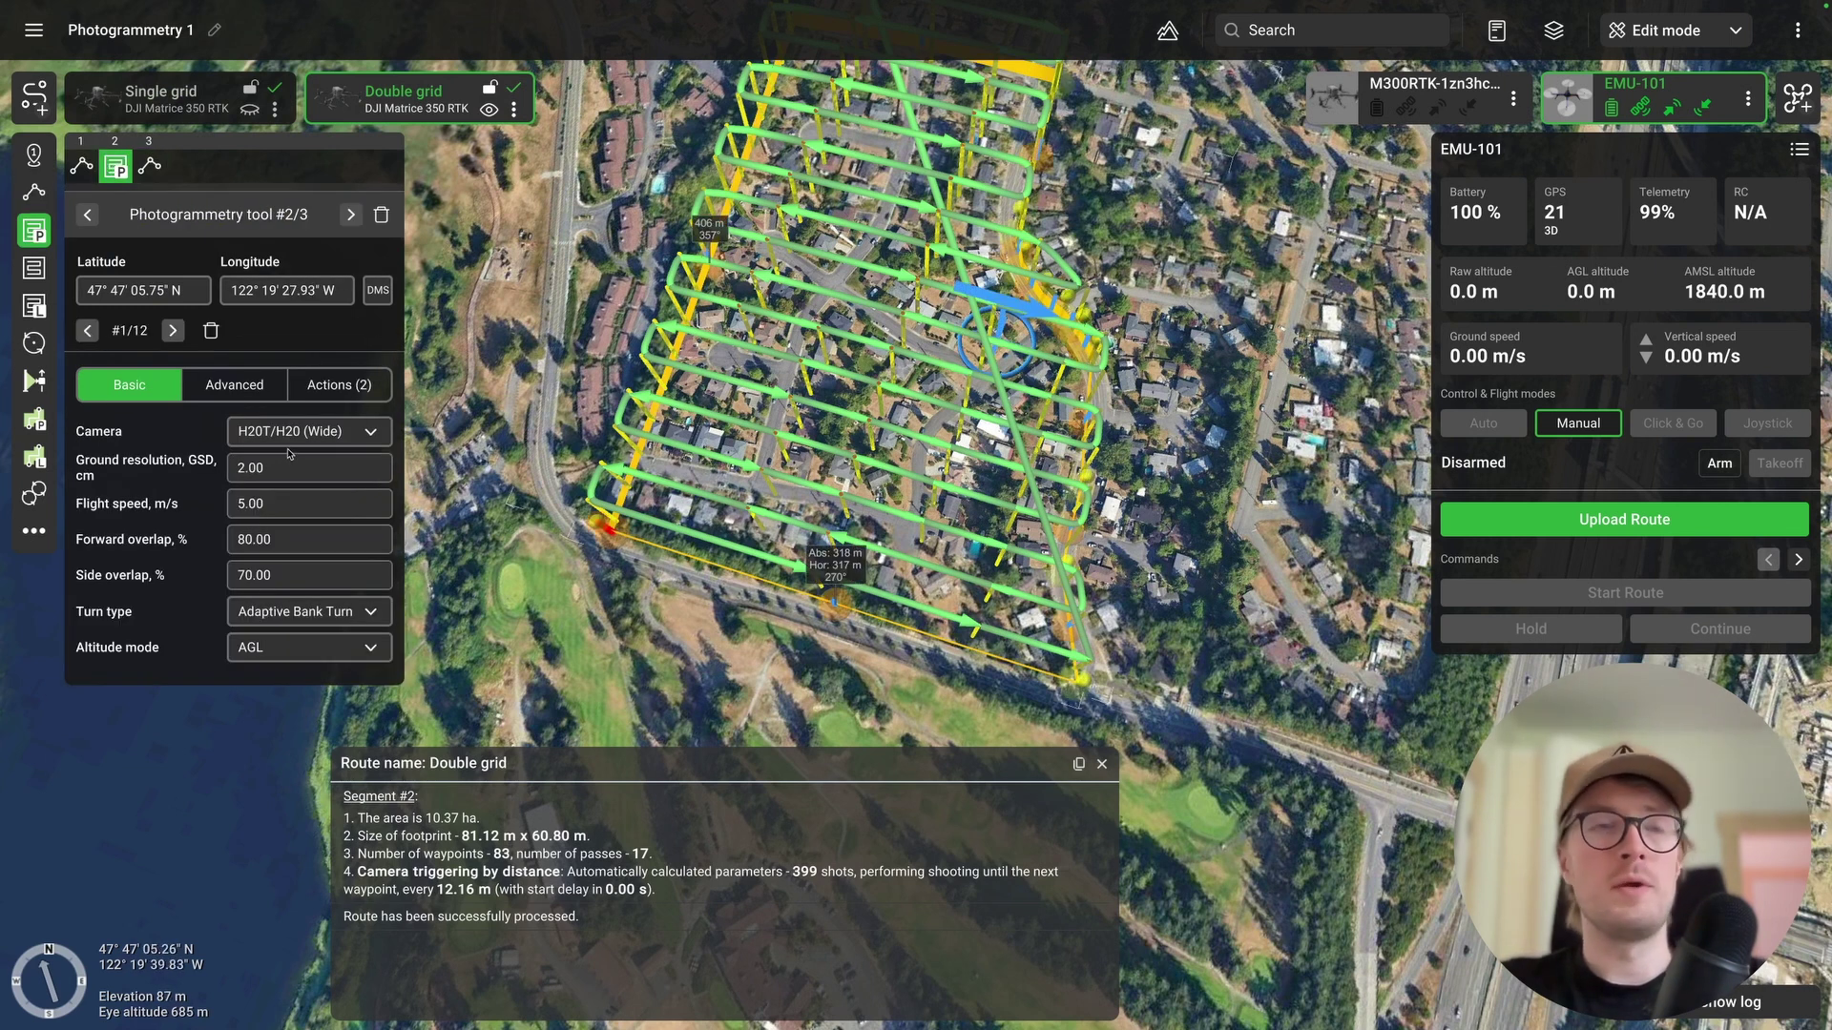
{"action": "left_click", "coordinate": [248, 391]}
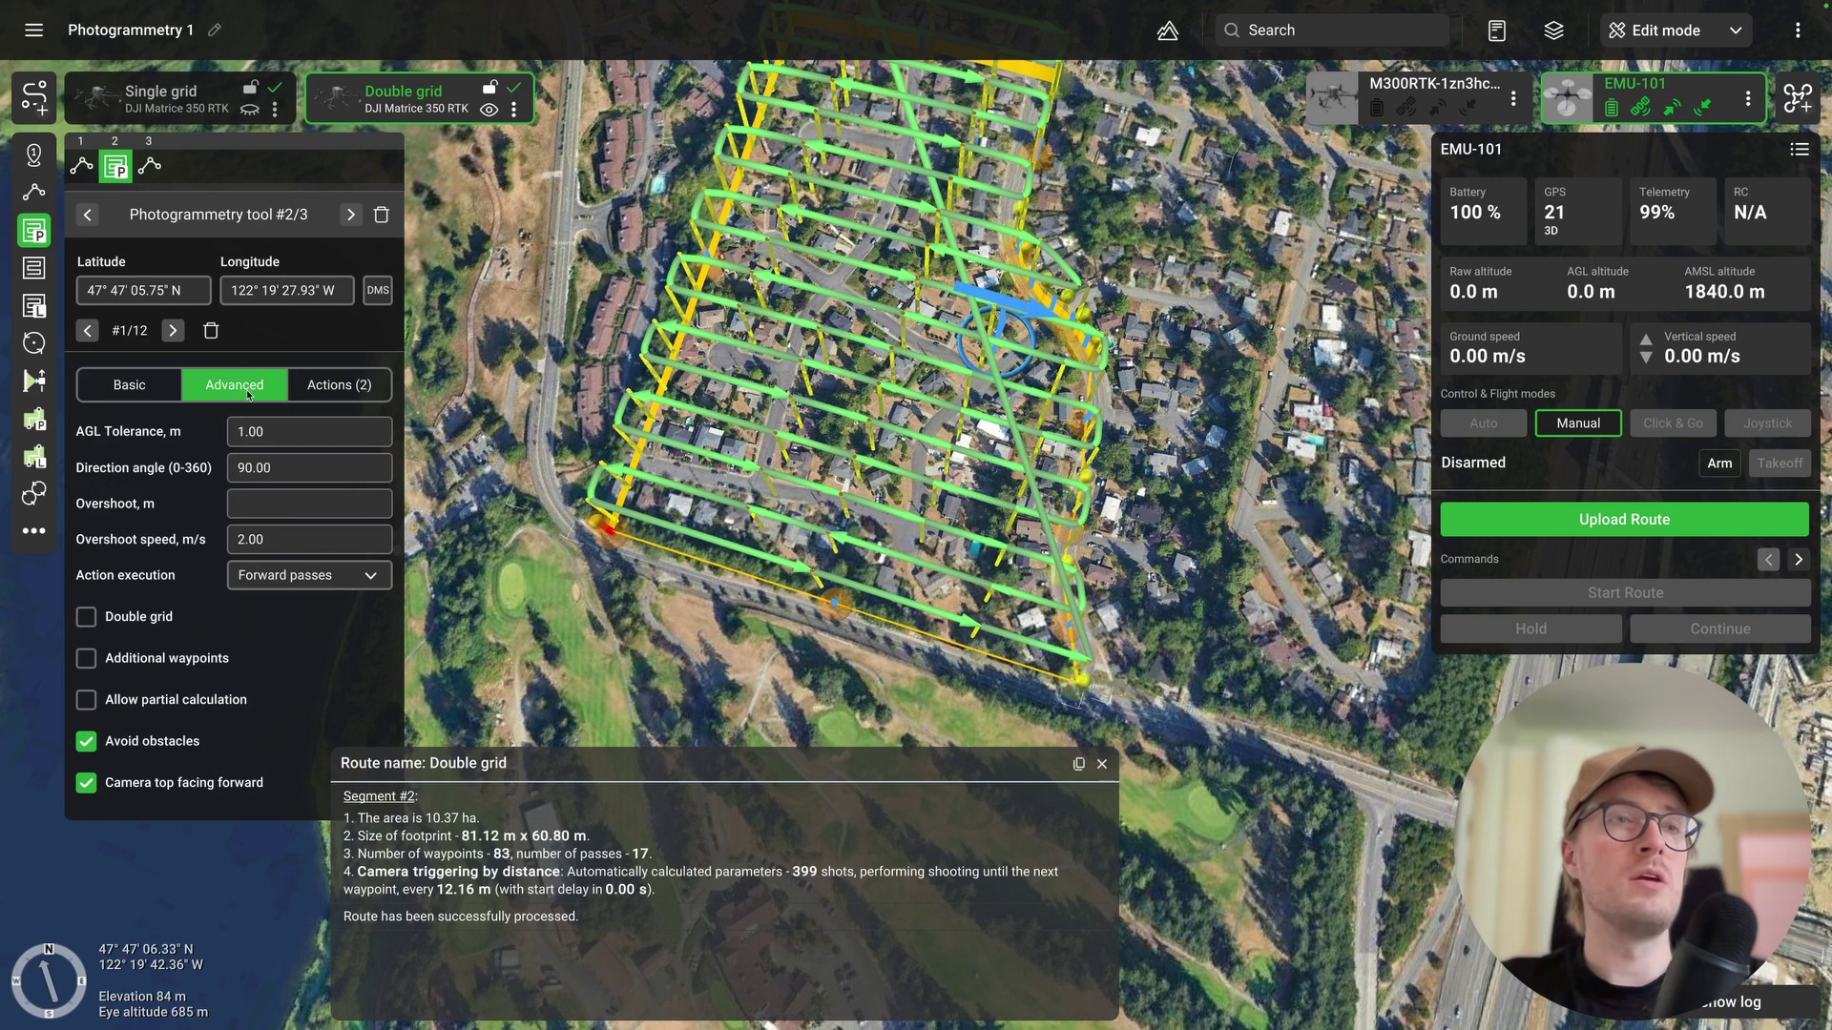
{"action": "left_click", "coordinate": [87, 618]}
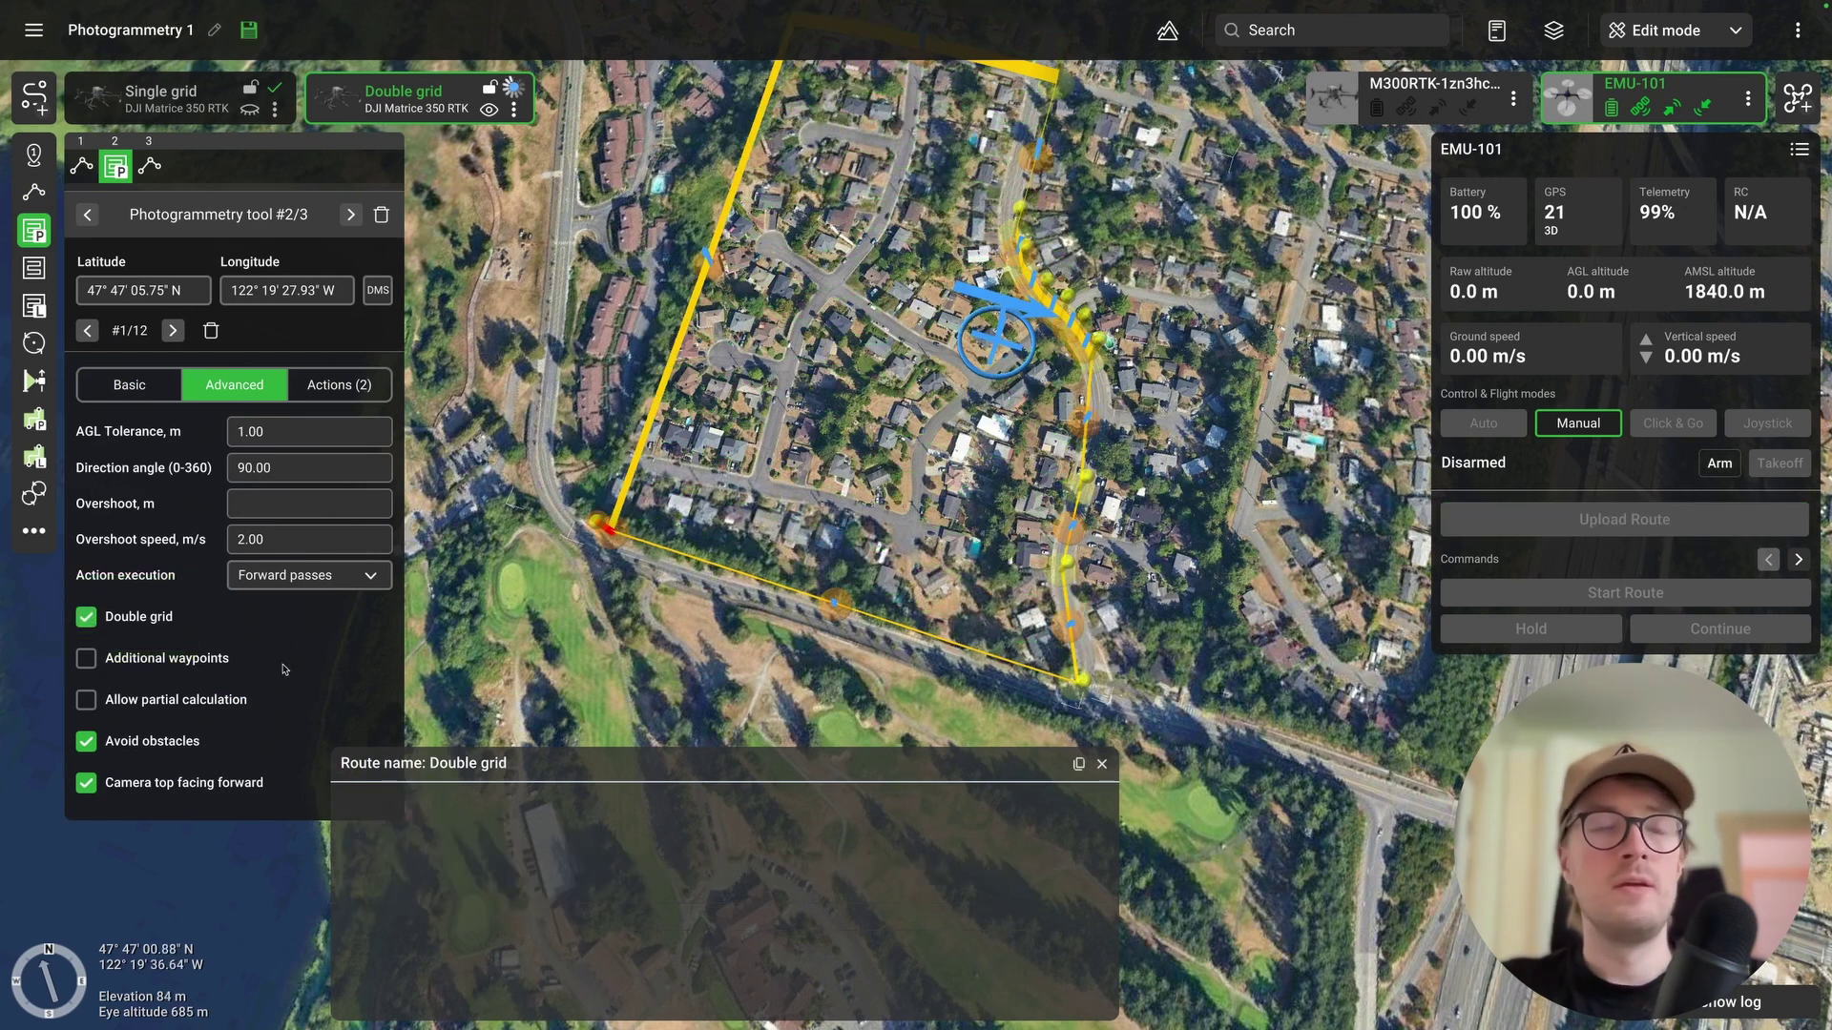
- Set the tilt in the Double grid segment's camera attitude action to 45°
{"action": "left_click", "coordinate": [349, 385]}
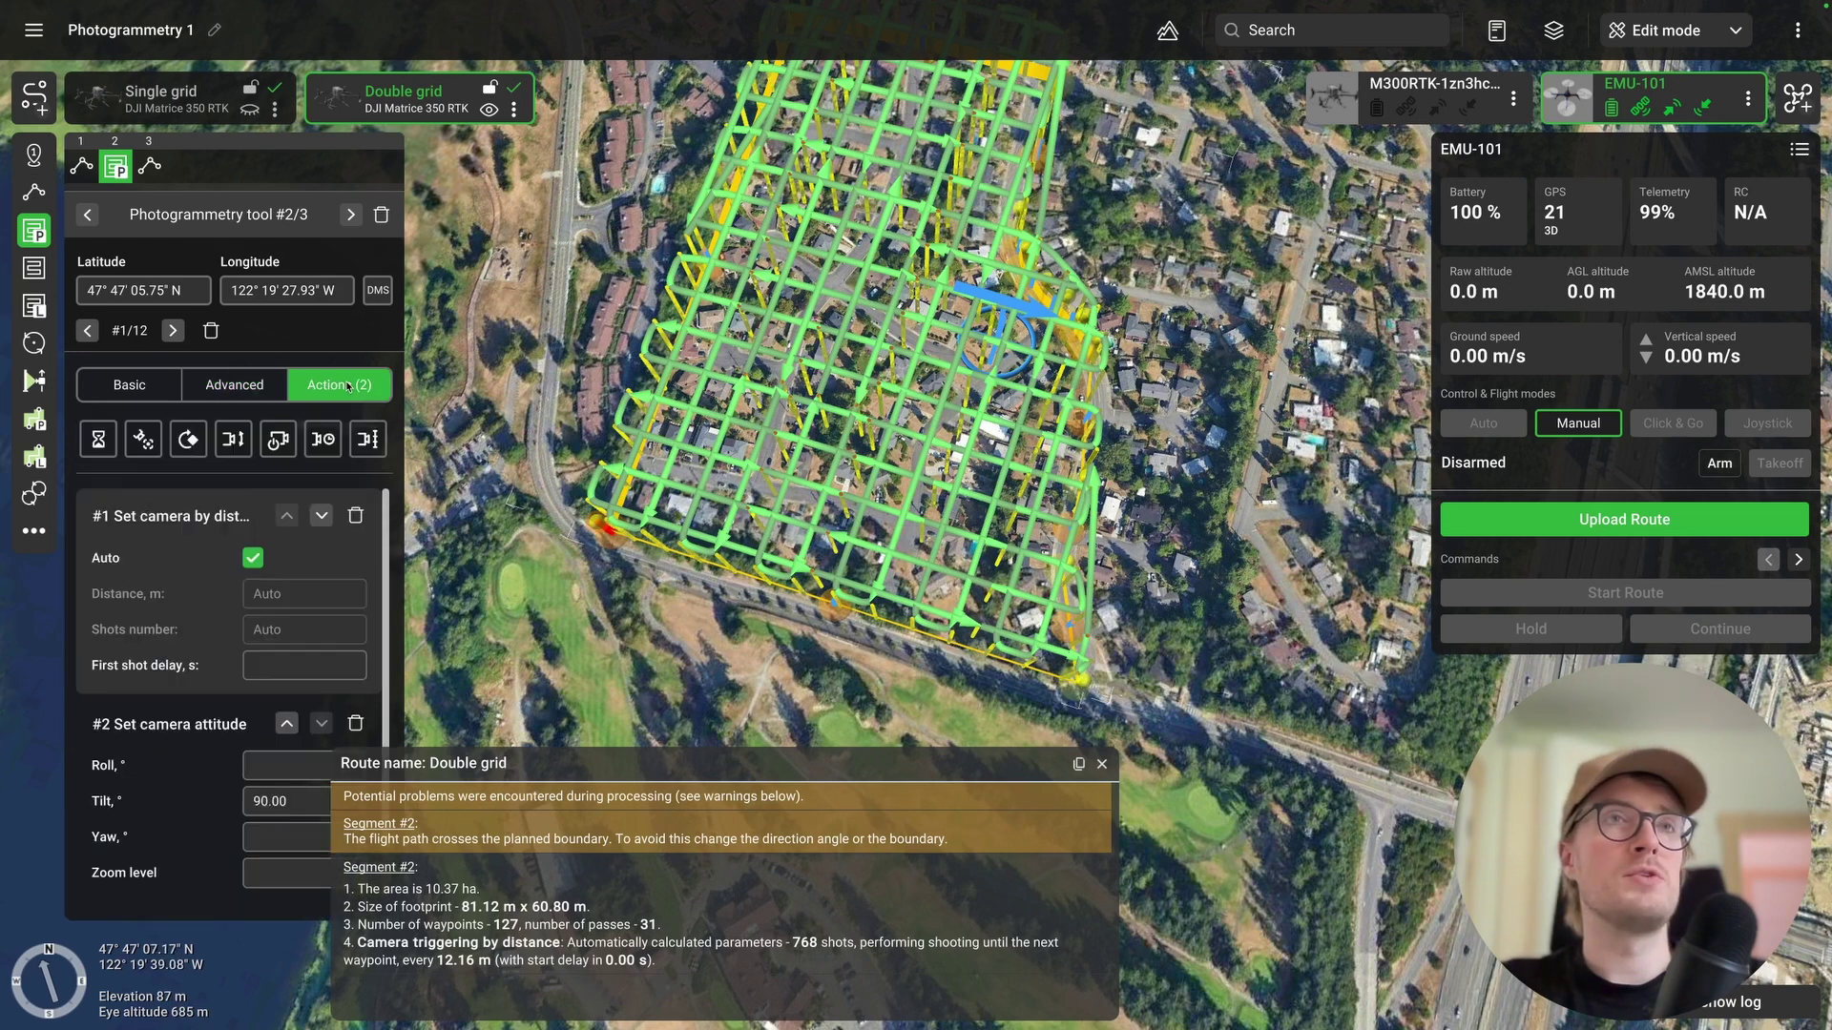
{"action": "left_click", "coordinate": [293, 803]}
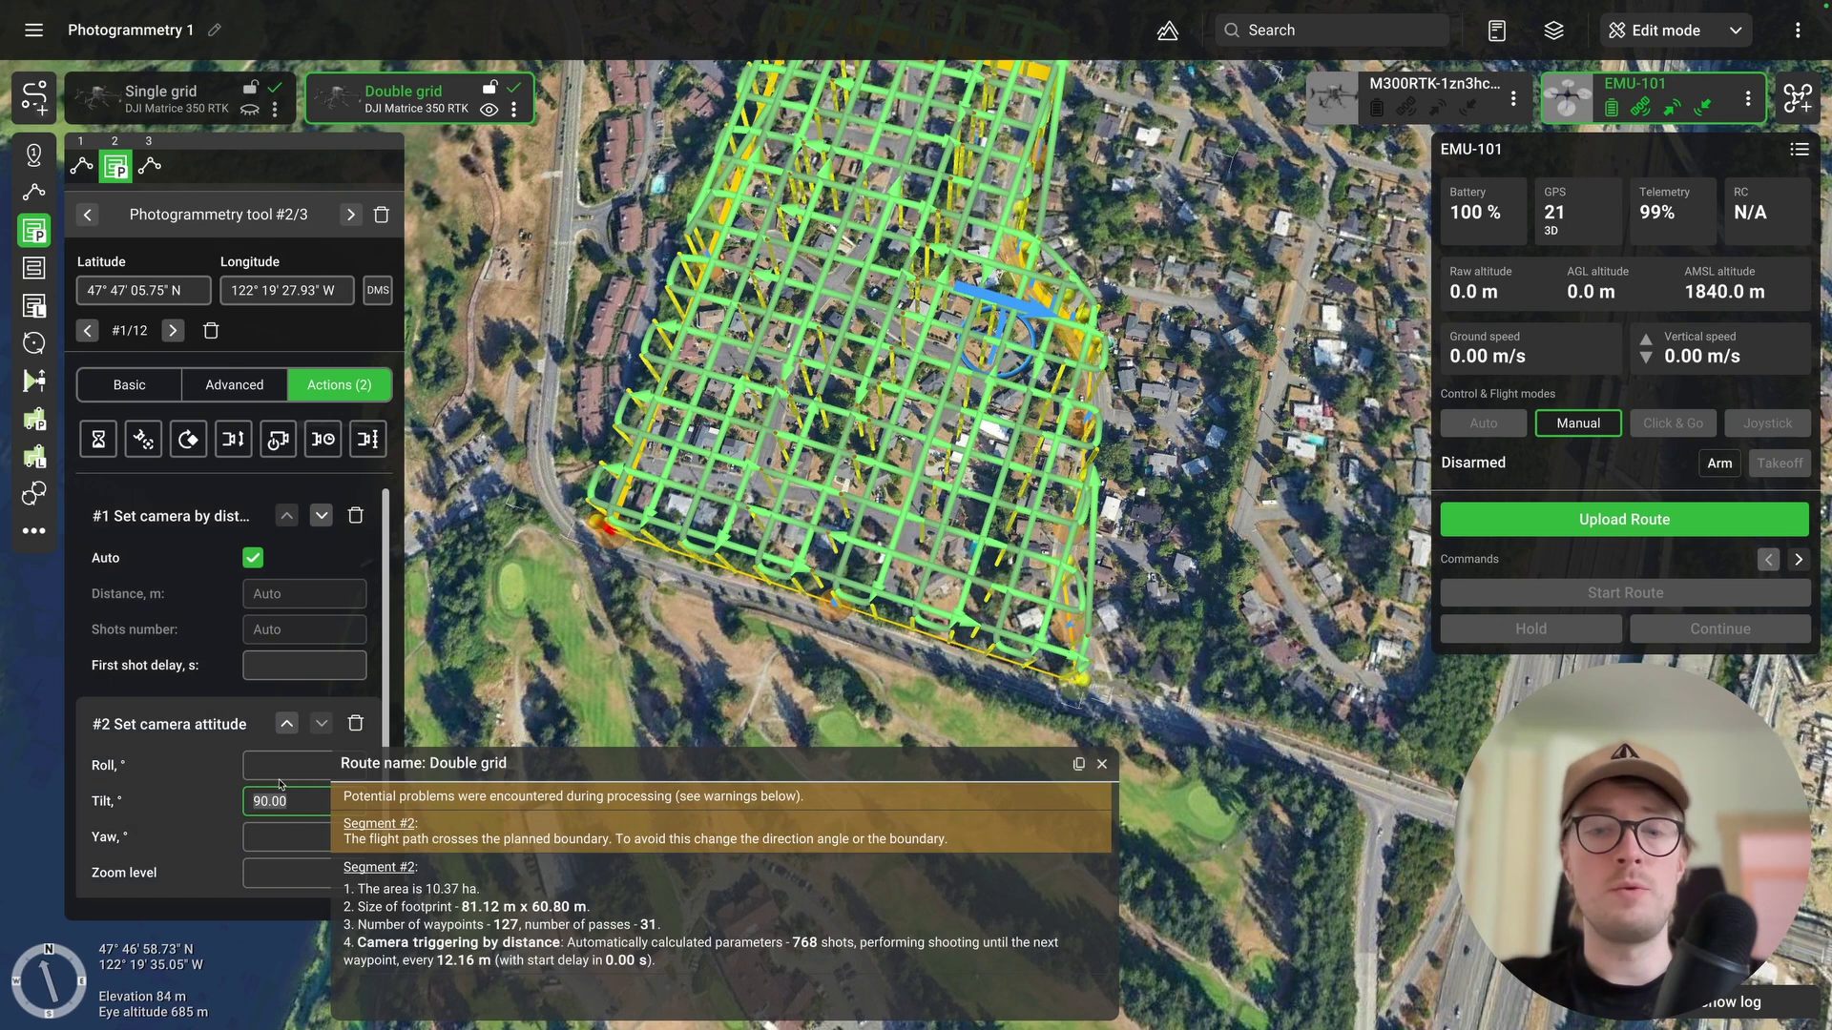
{"action": "type", "text": "45"}
{"action": "key", "text": "Return"}
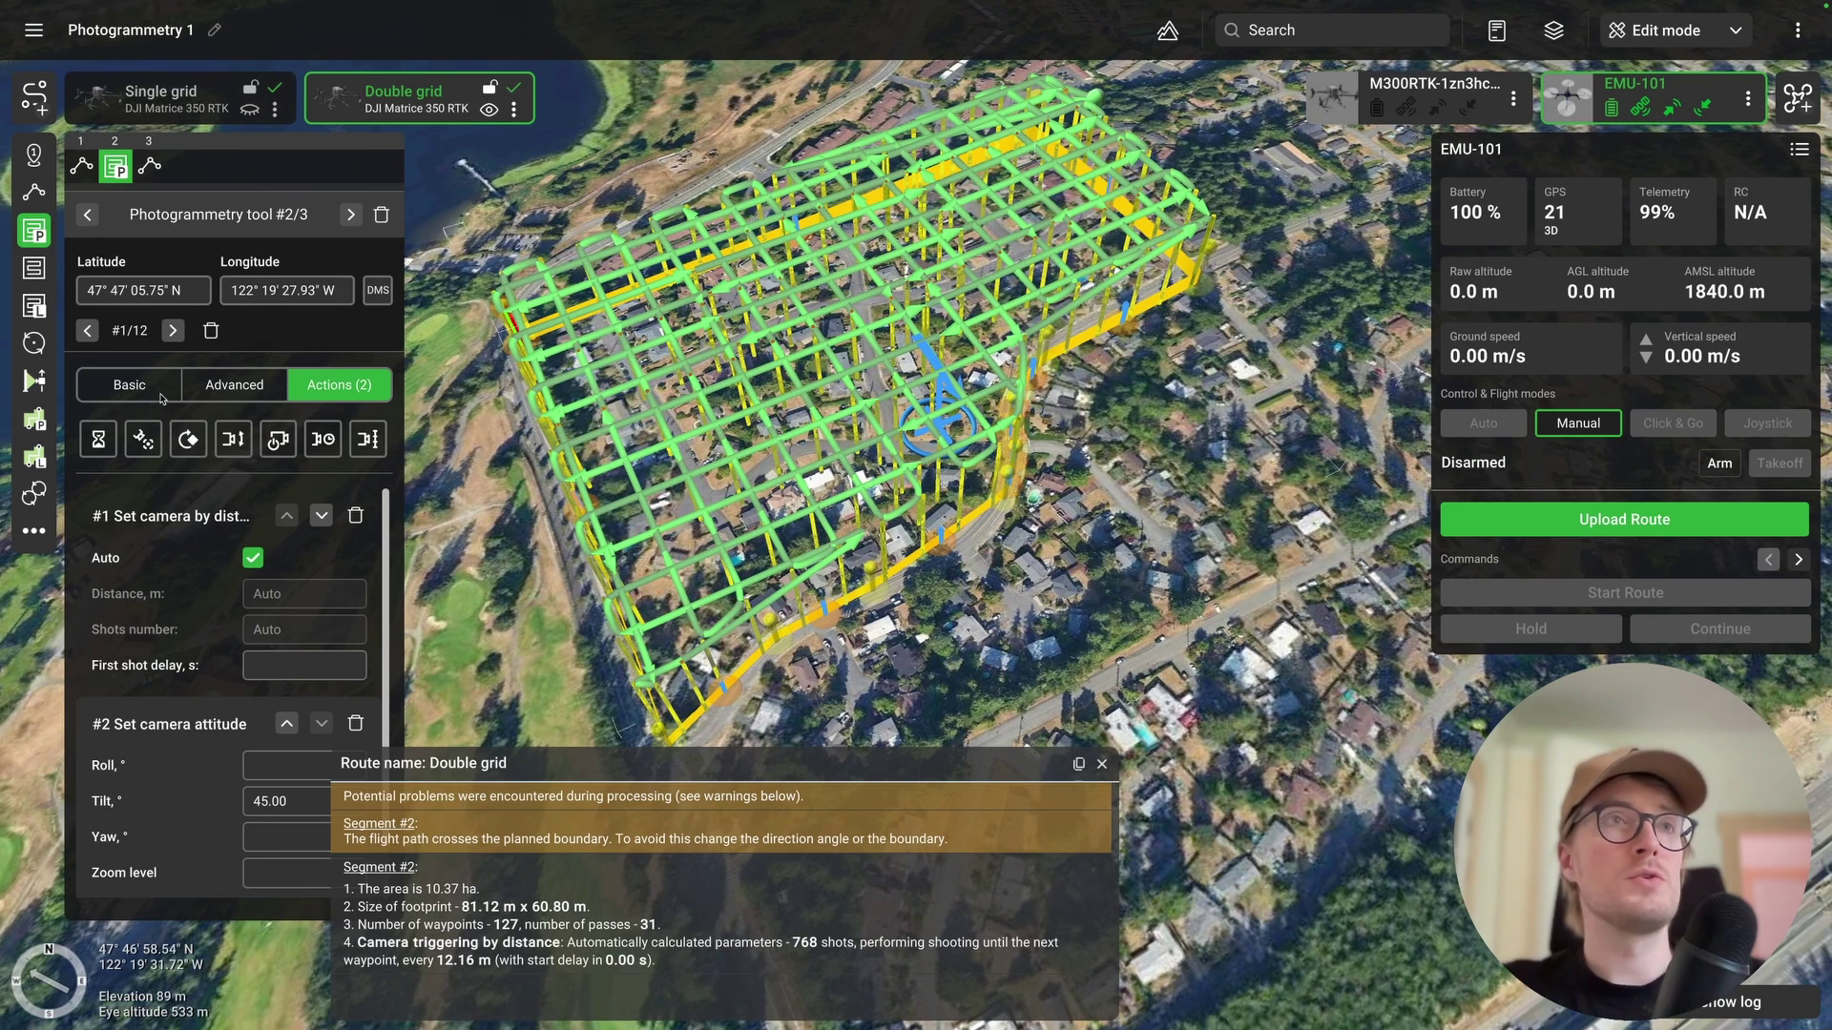
- Set the side overlap of the Double grid route's photogrammetry segment to 80%
{"action": "left_click", "coordinate": [162, 395]}
{"action": "left_click", "coordinate": [301, 584]}
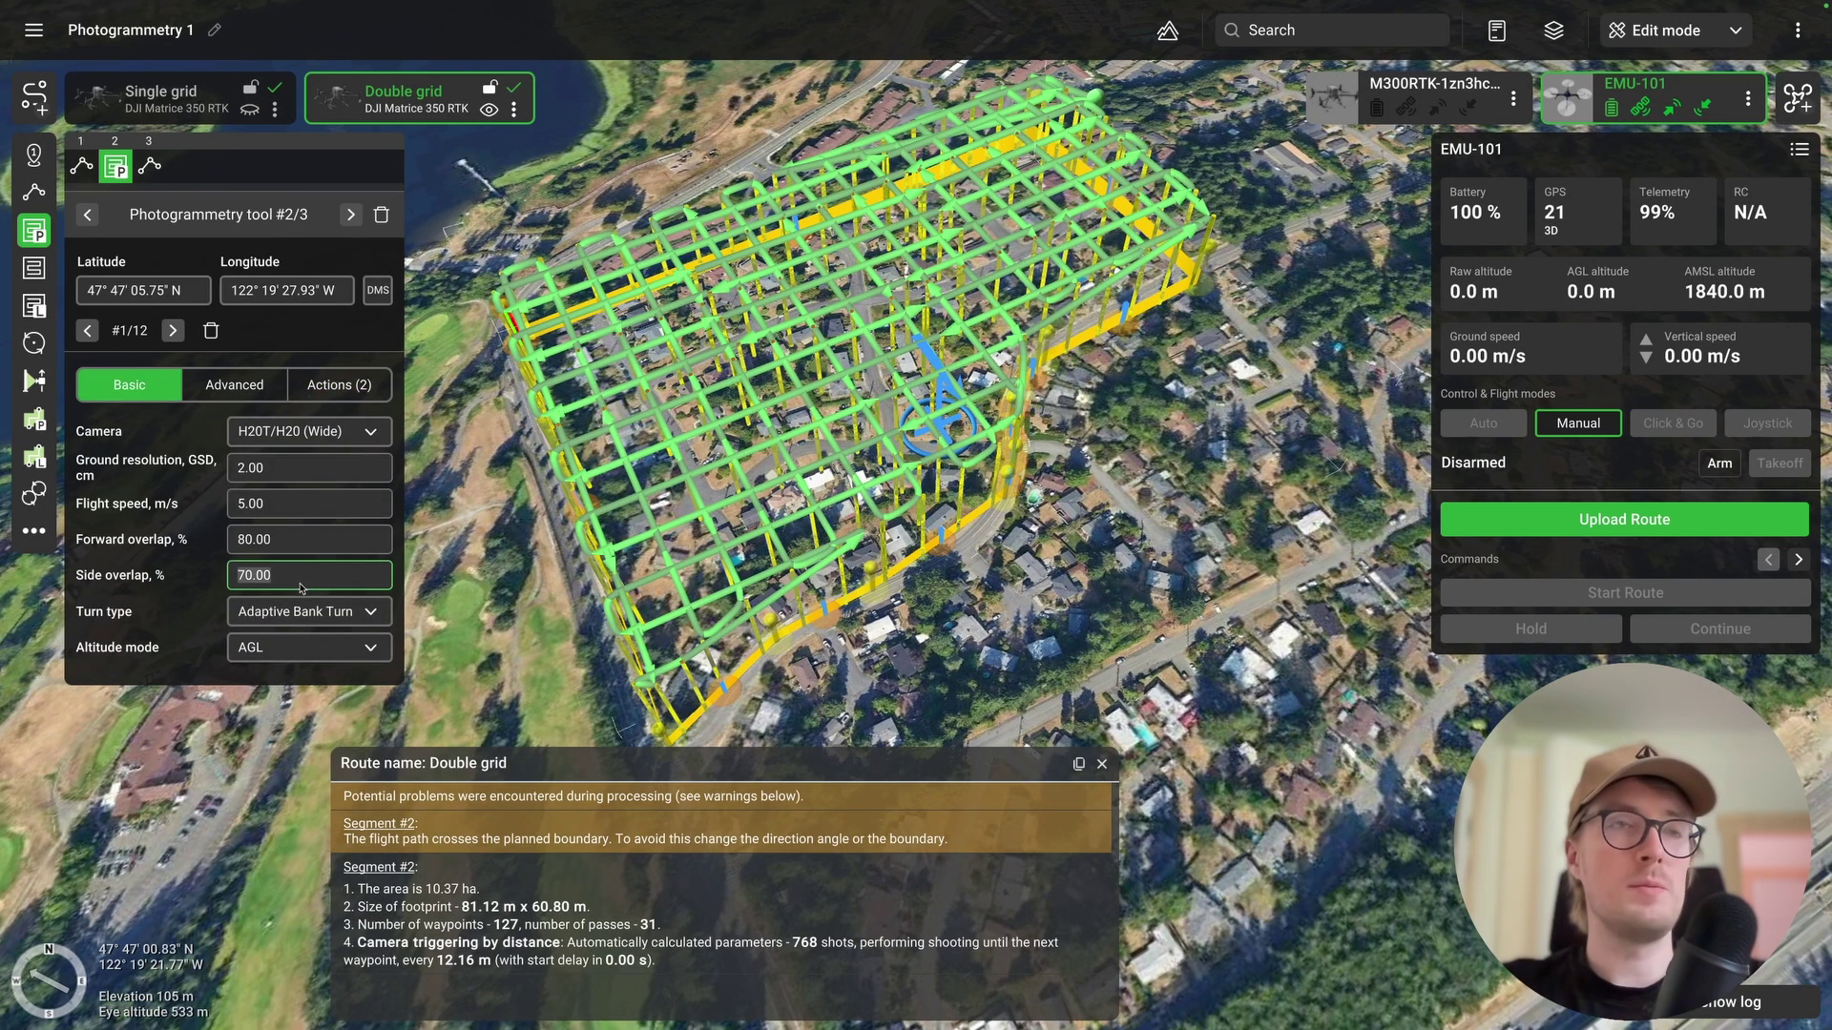
{"action": "type", "text": "80"}
{"action": "key", "text": "Return"}
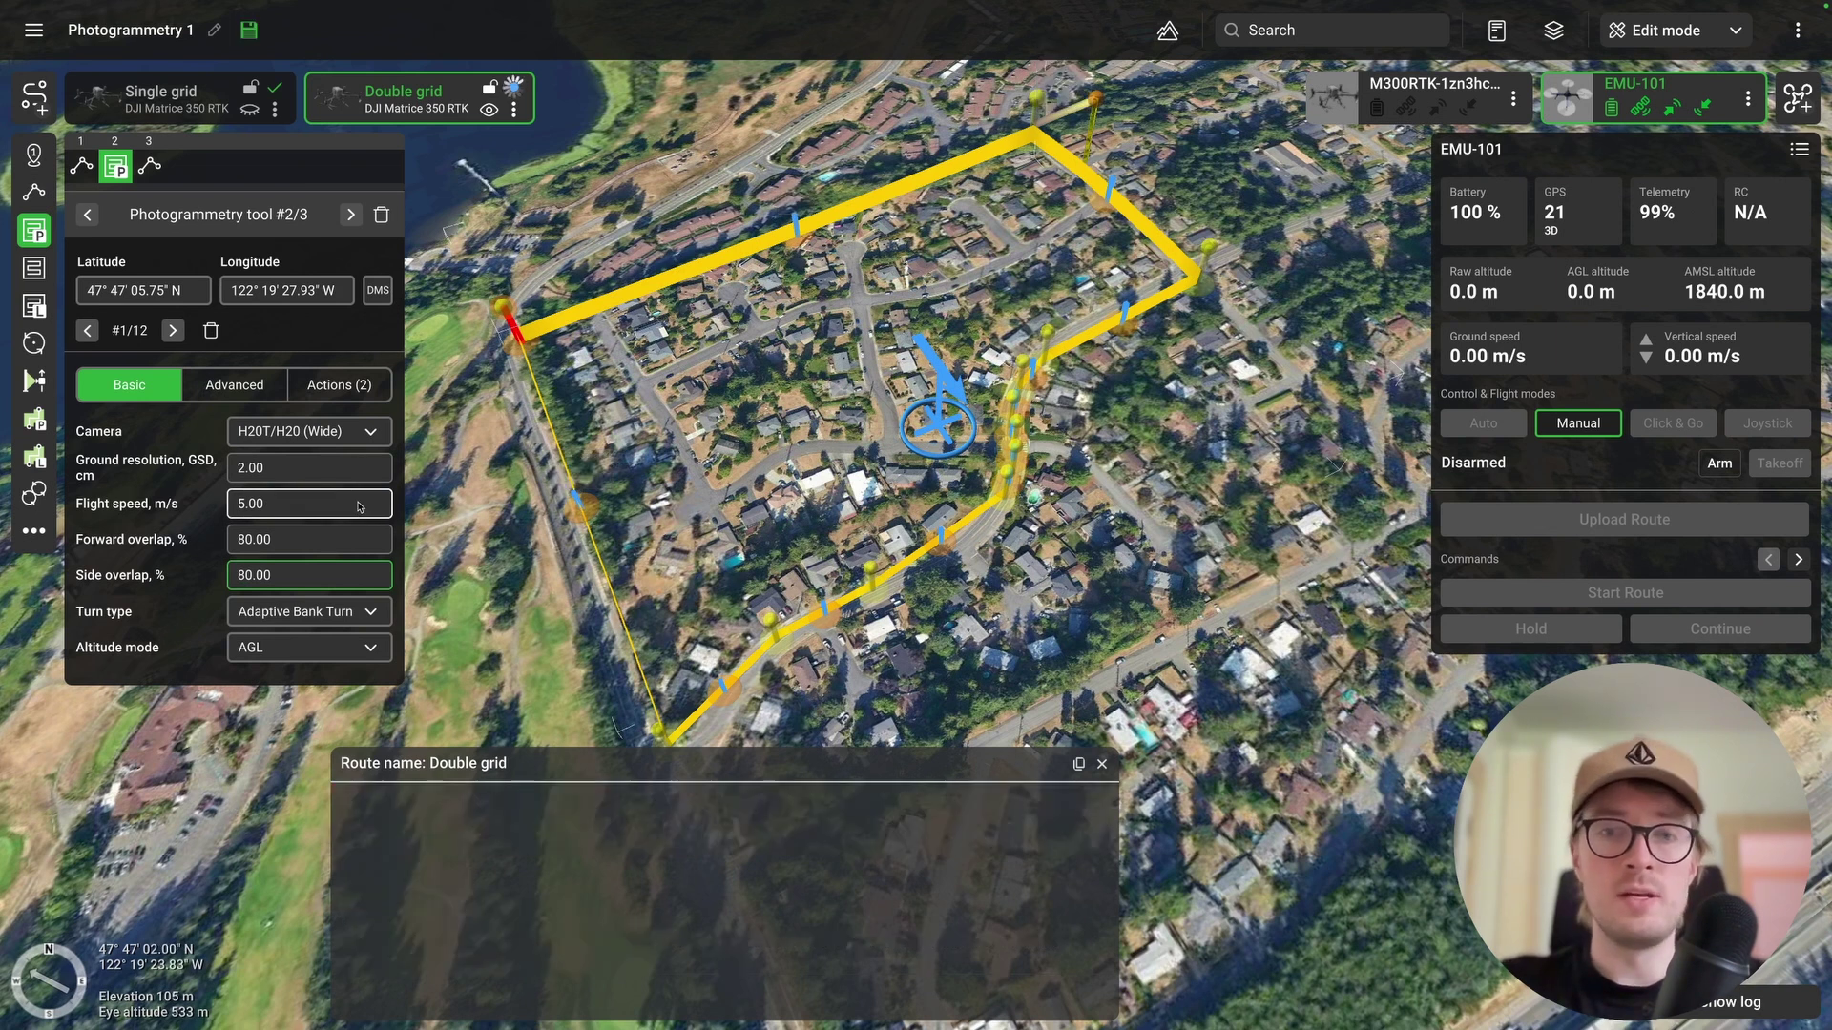
- Set the tilt in the Double grid segment's camera attitude action to 60°
{"action": "left_click", "coordinate": [333, 385]}
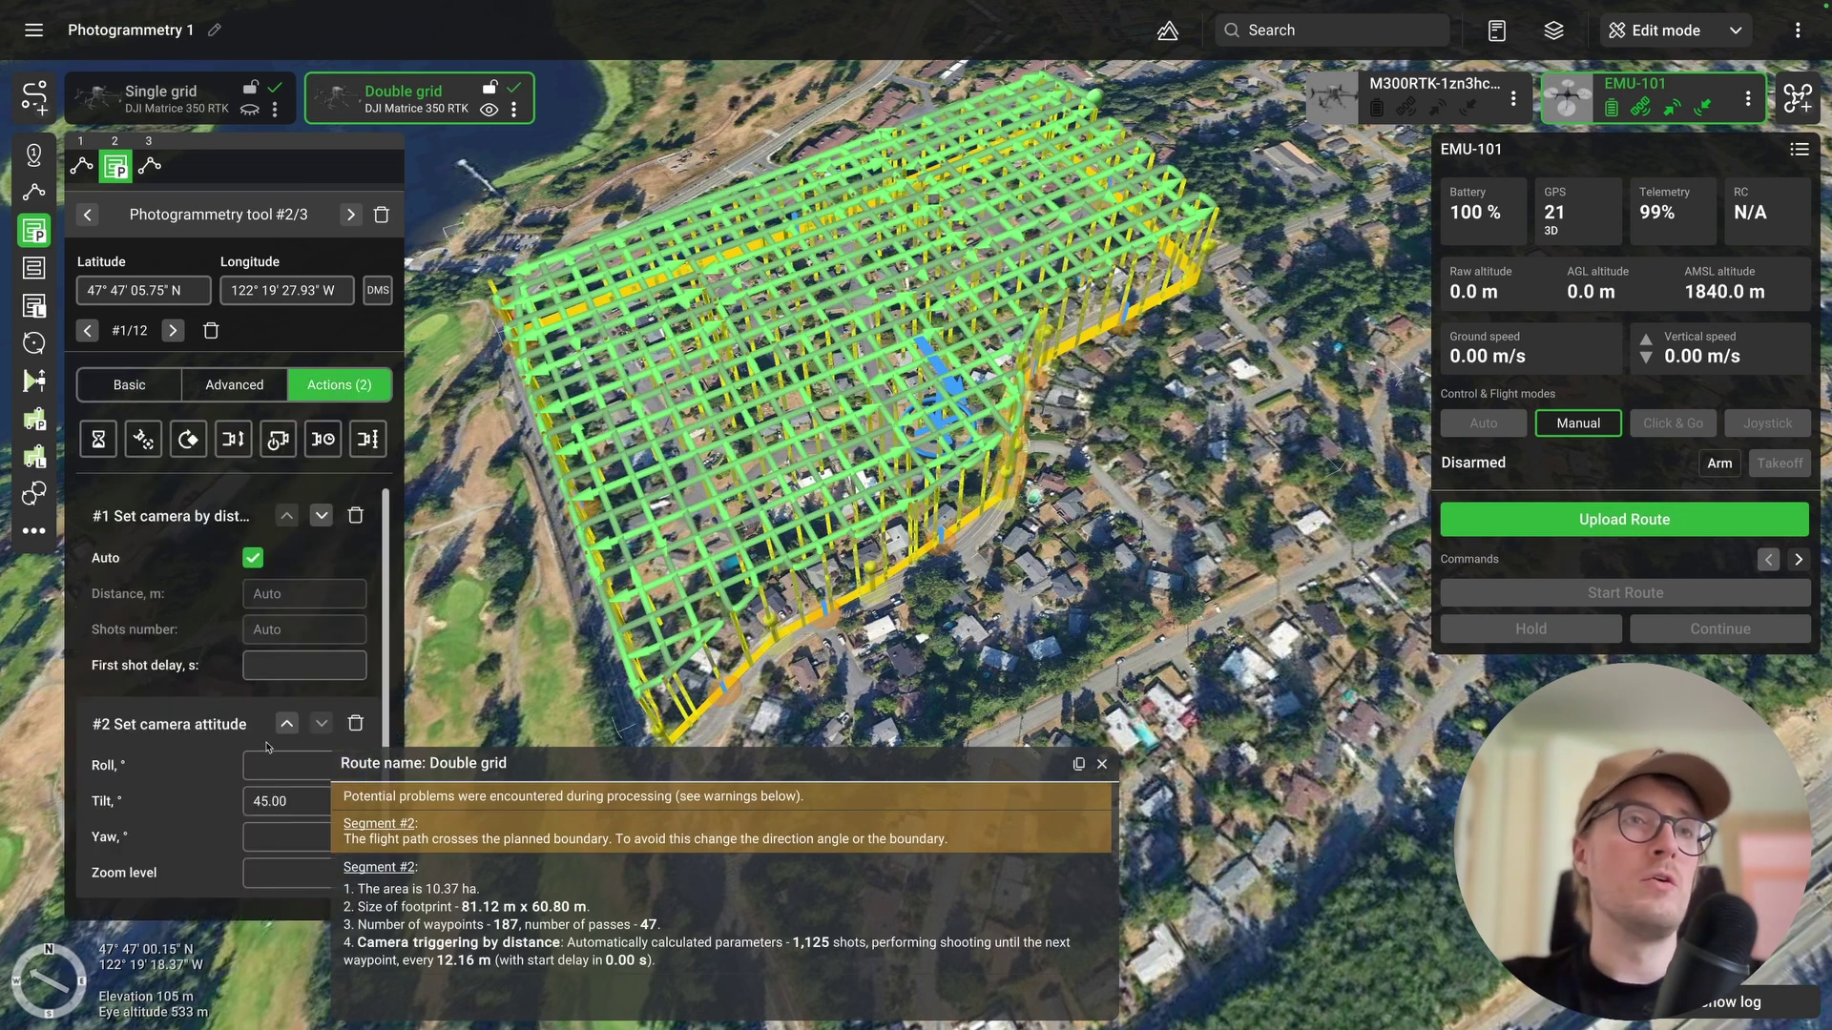
{"action": "left_click", "coordinate": [274, 806]}
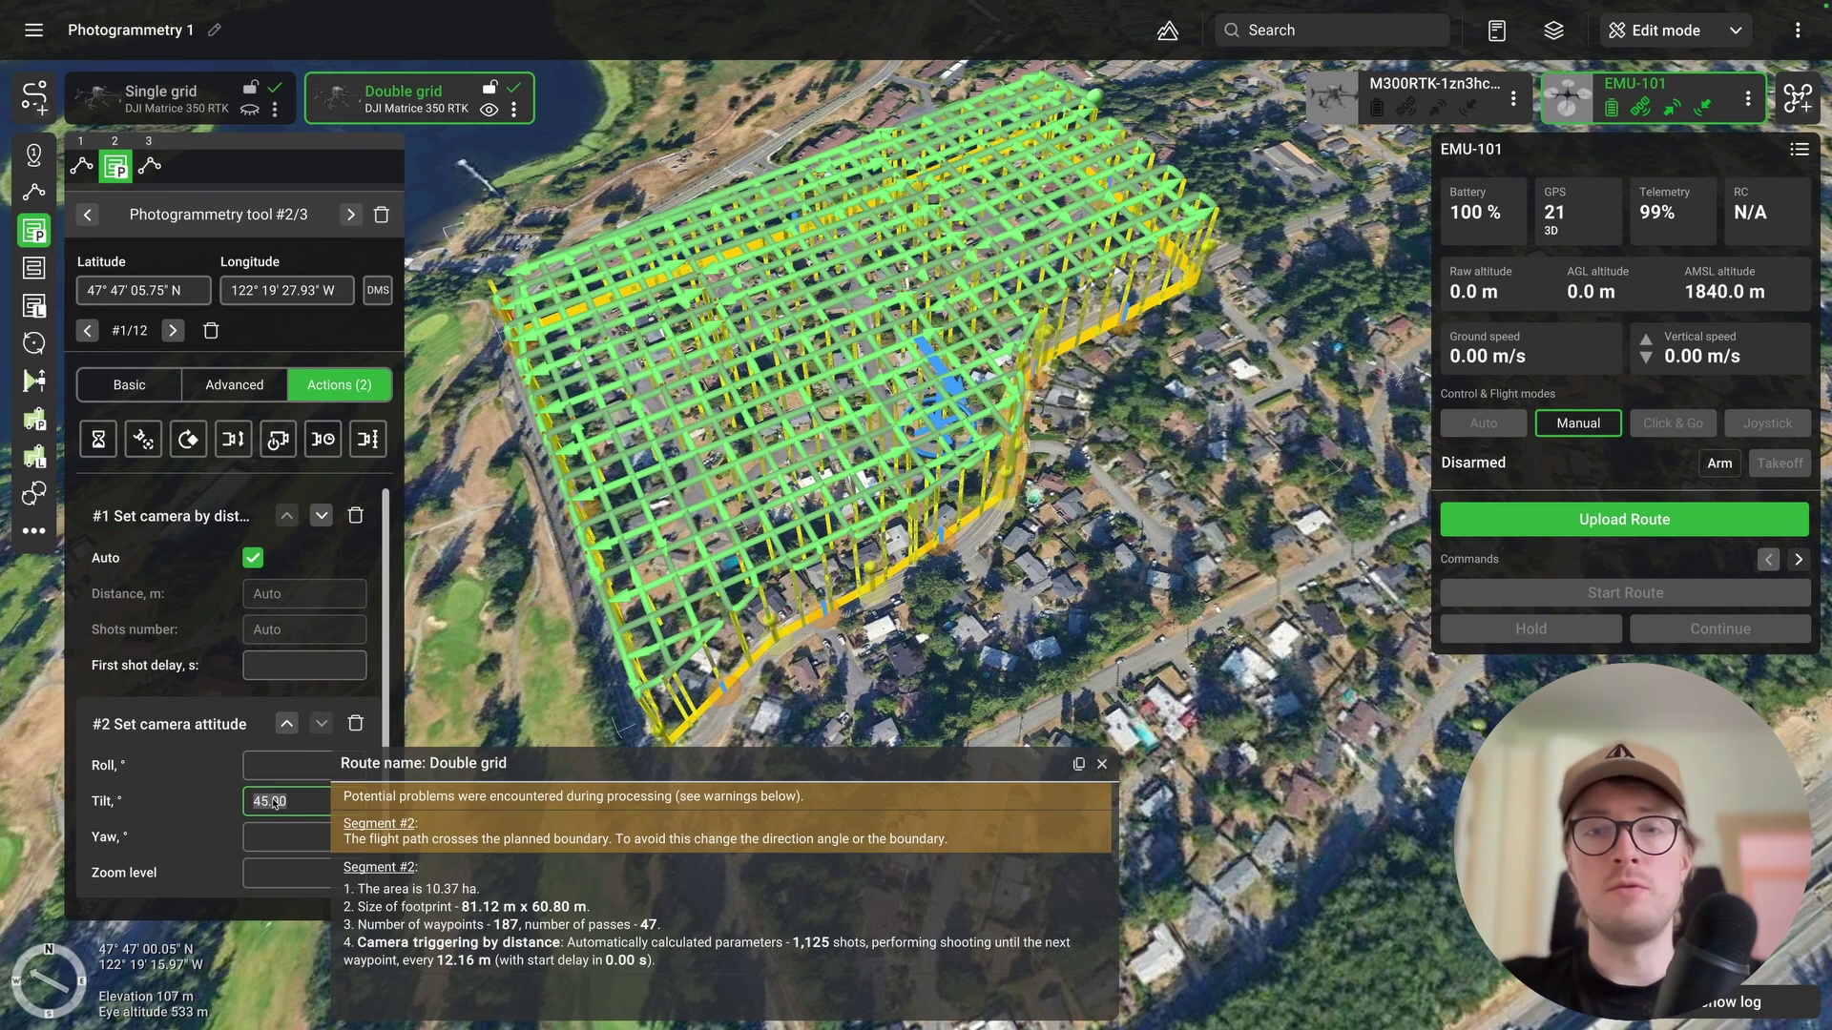
{"action": "type", "text": "60"}
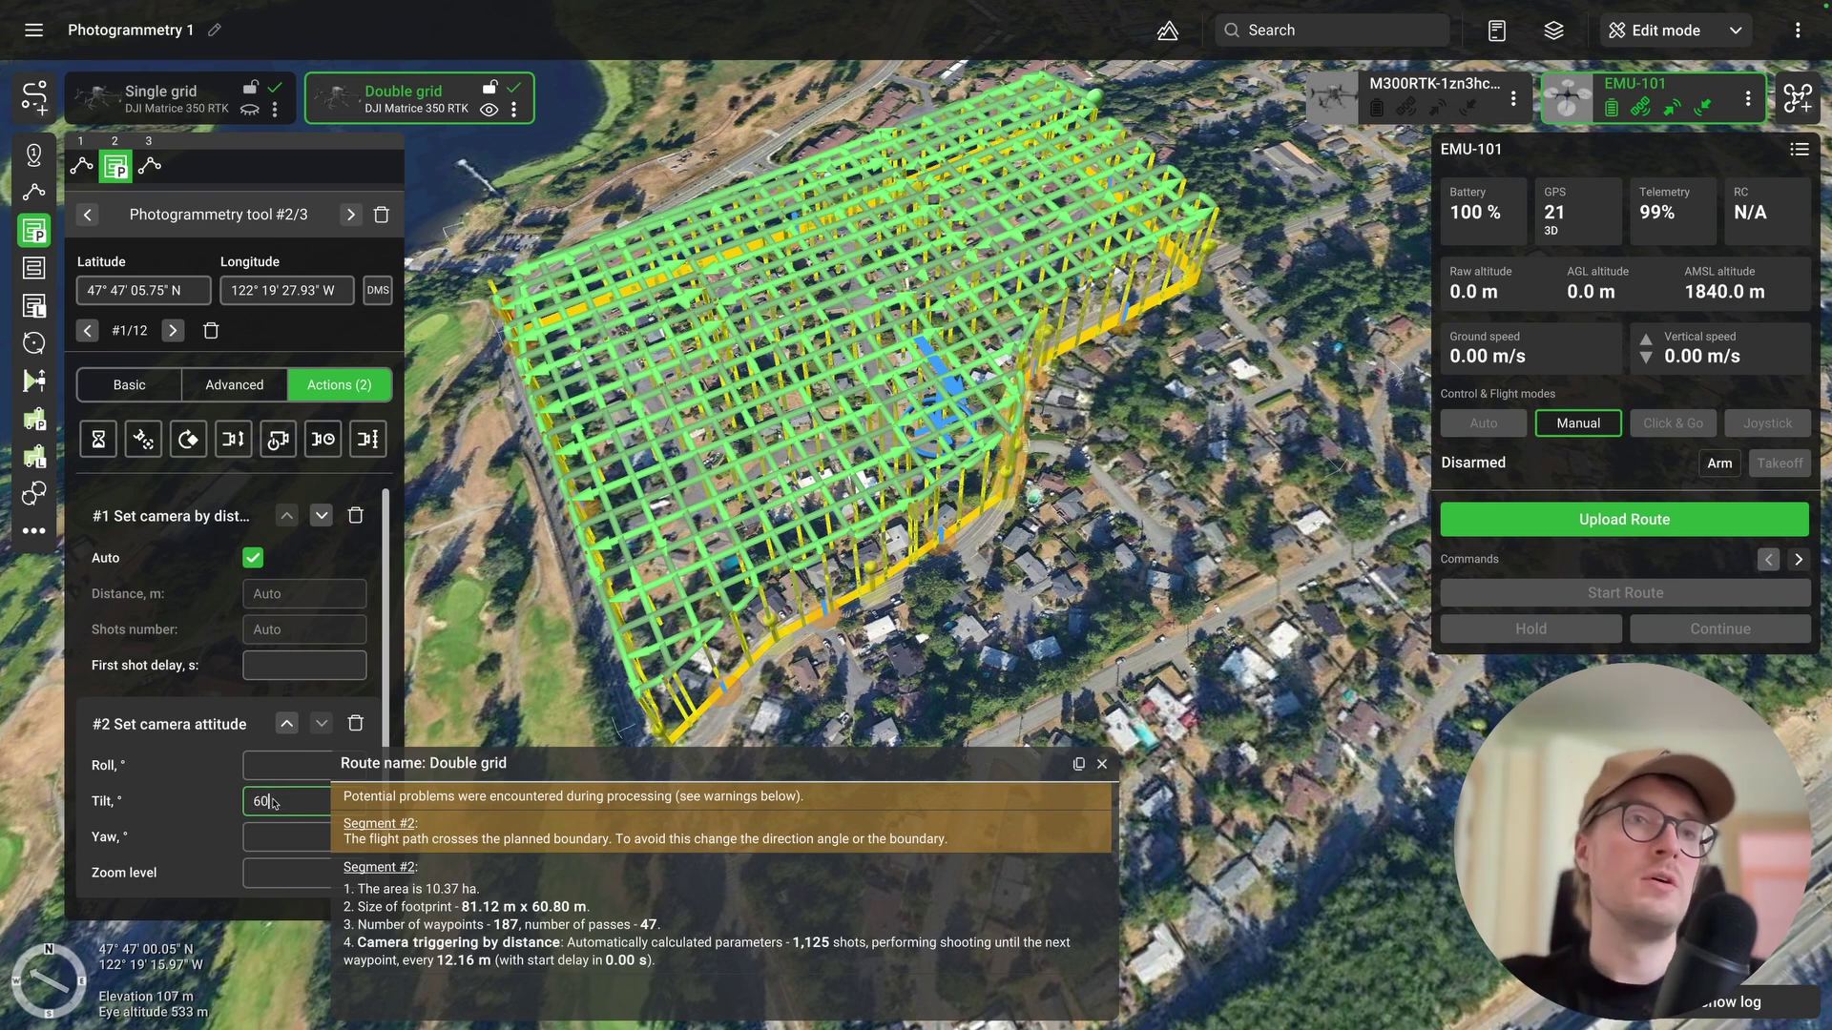
{"action": "key", "text": "Return"}
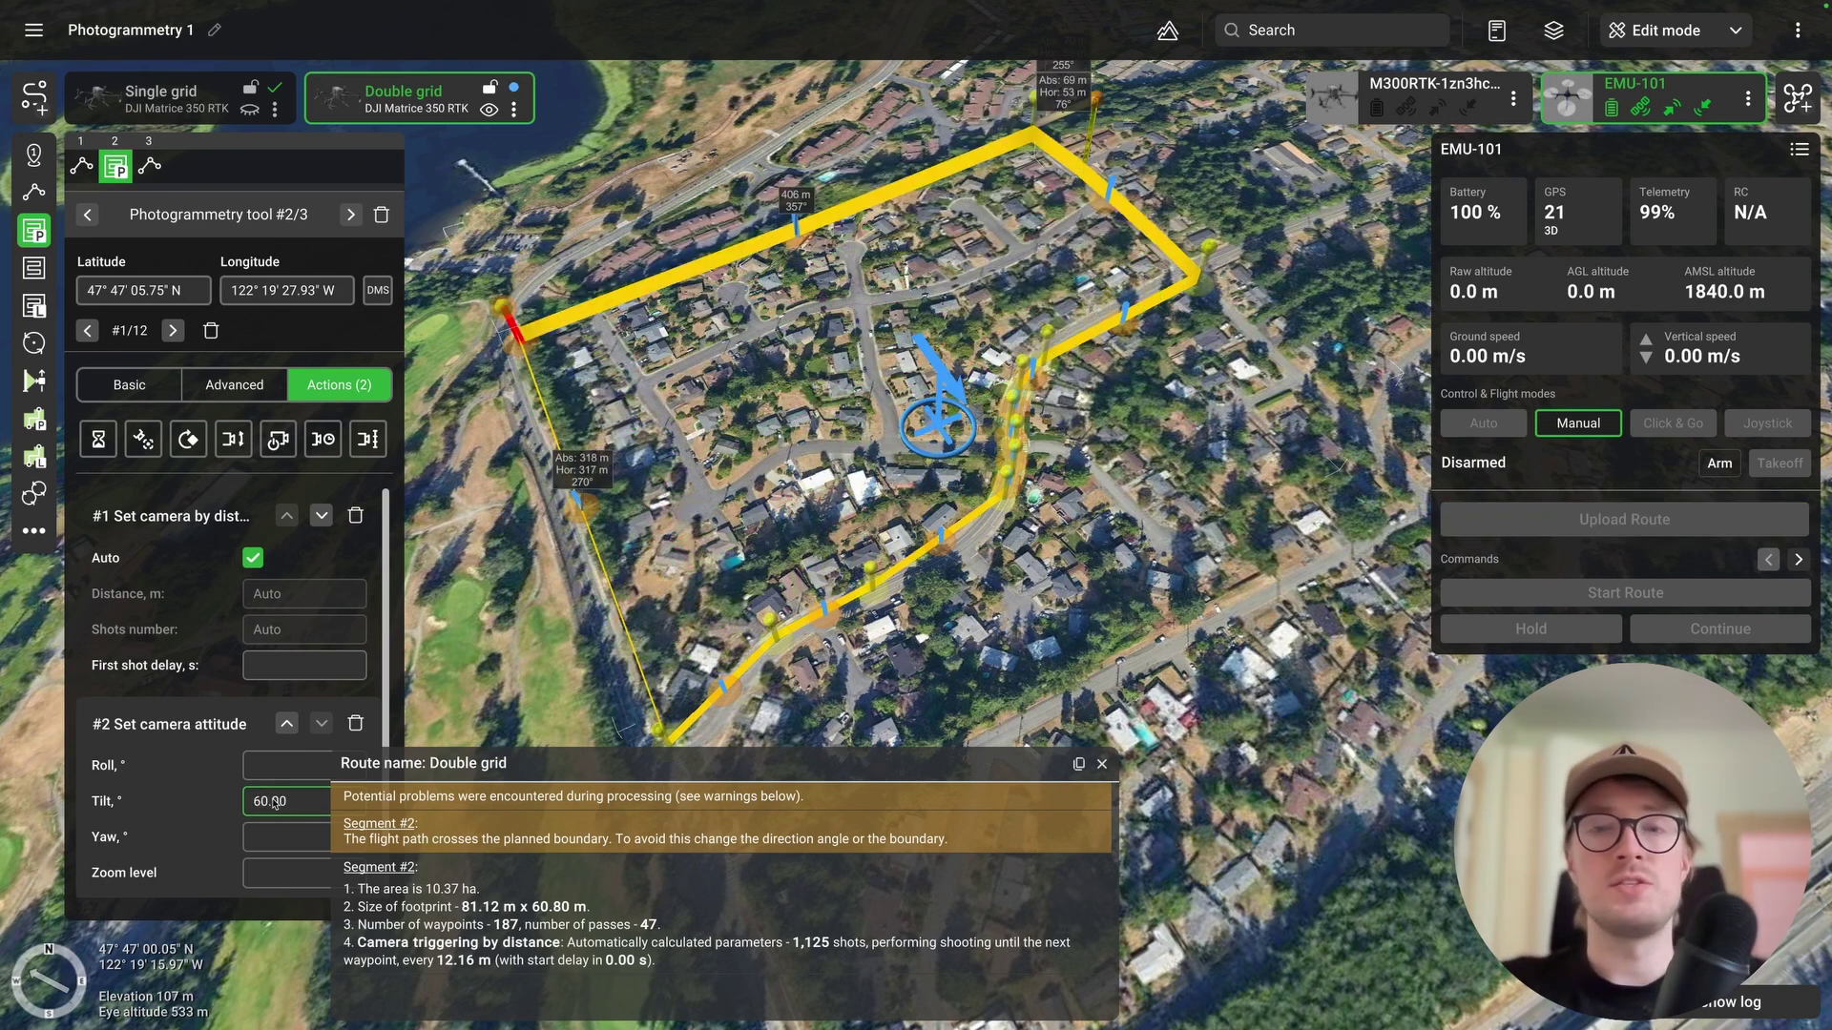
{"action": "left_click_drag", "start_coordinate": [953, 756], "coordinate": [1062, 651]}
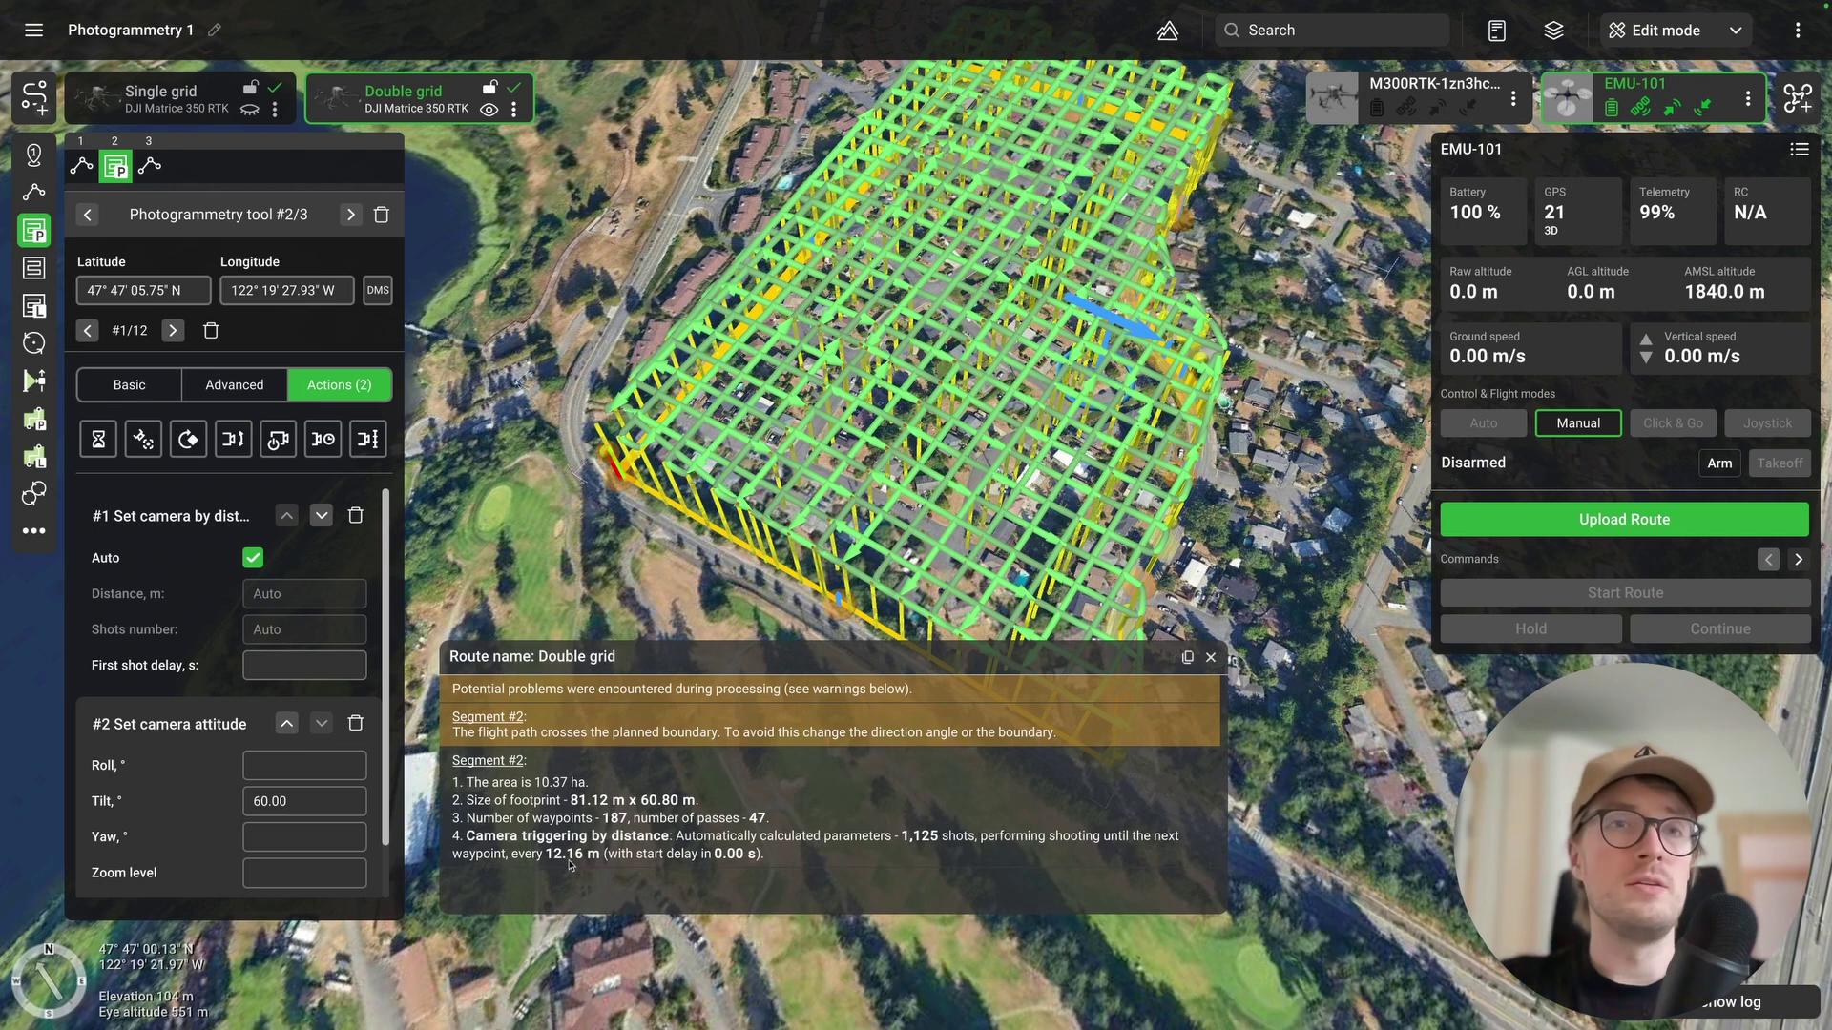
- Replace the Double grid segment's camera by distance action with an automatic camera by time action
{"action": "left_click", "coordinate": [253, 558]}
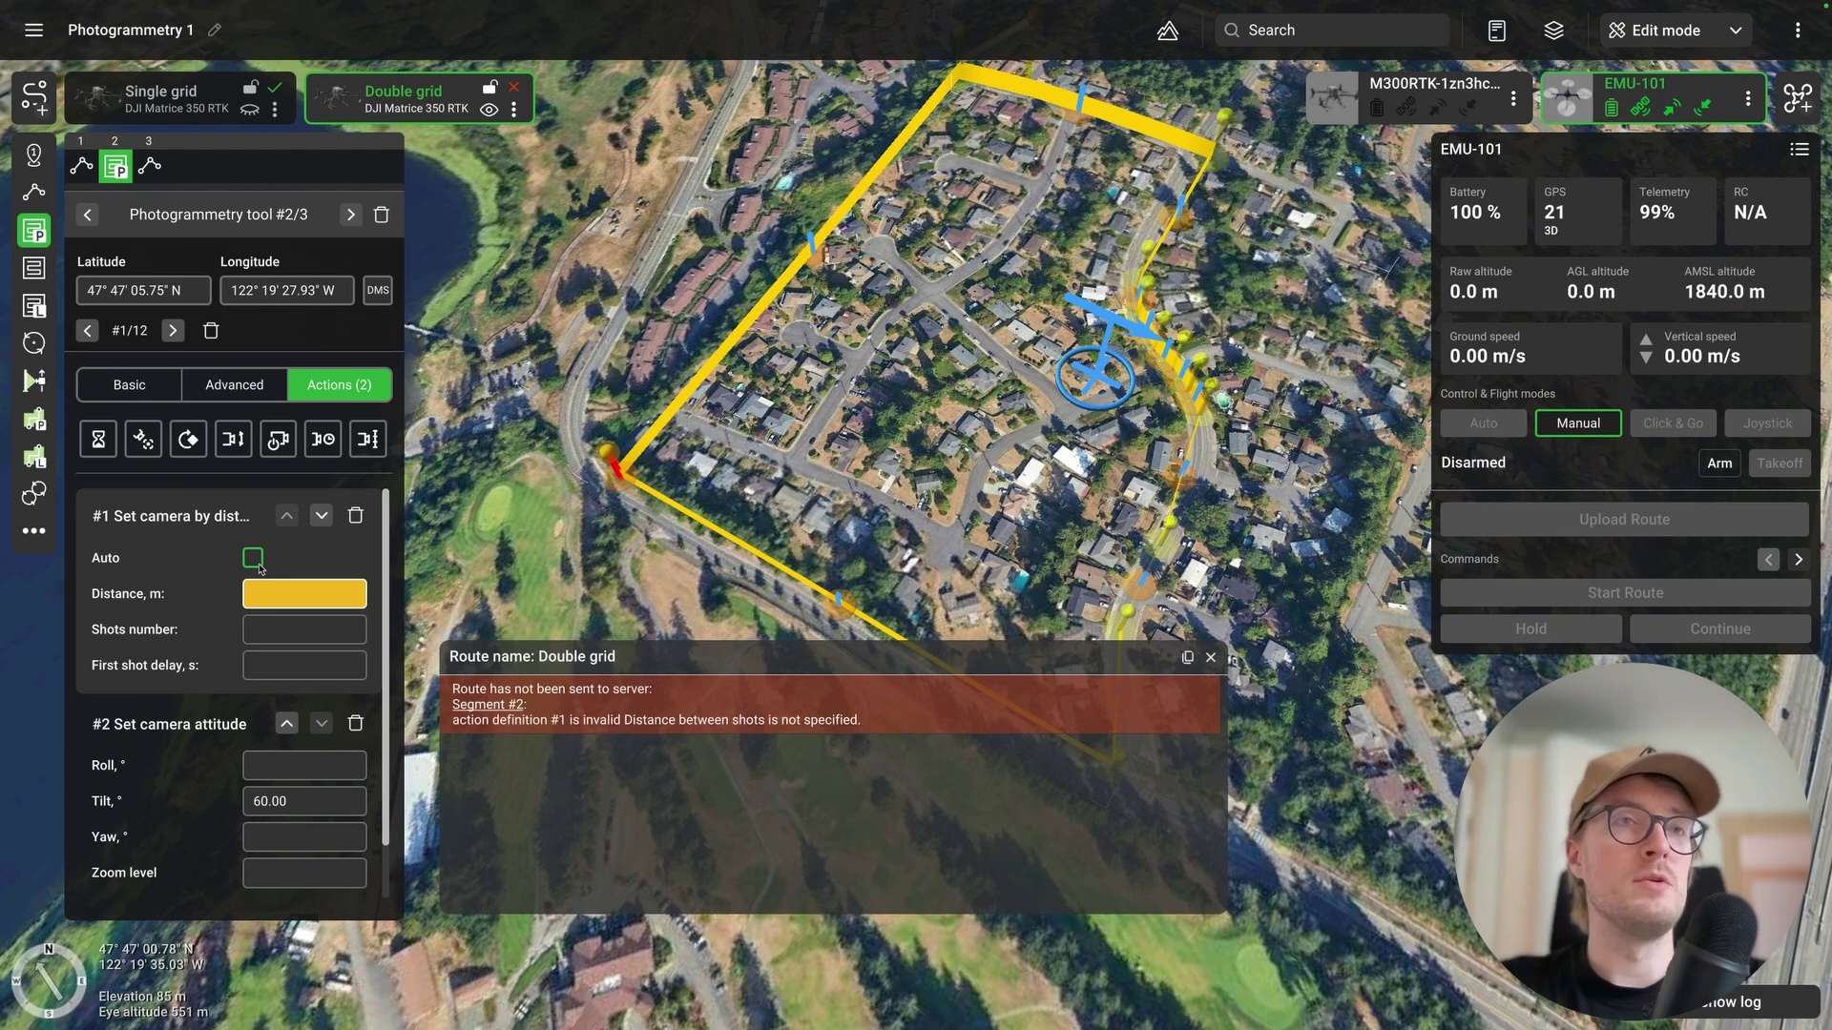
{"action": "left_click", "coordinate": [253, 559]}
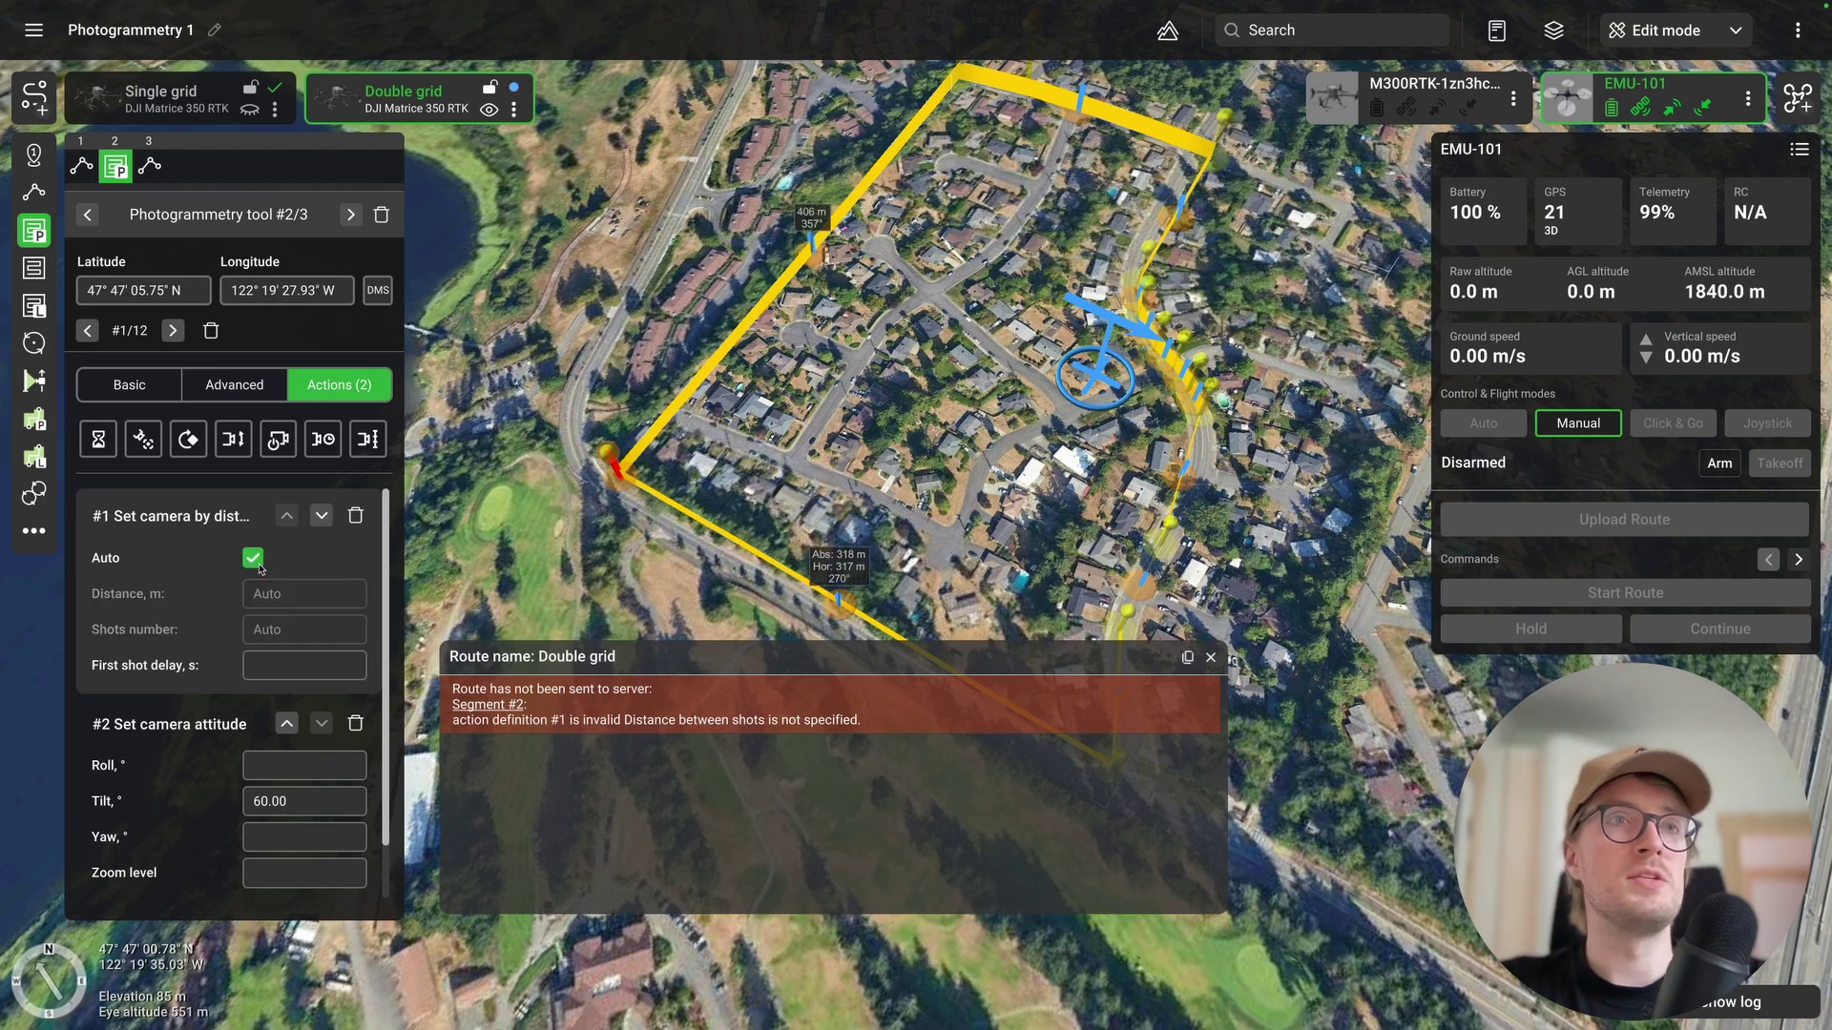
{"action": "left_click", "coordinate": [355, 516]}
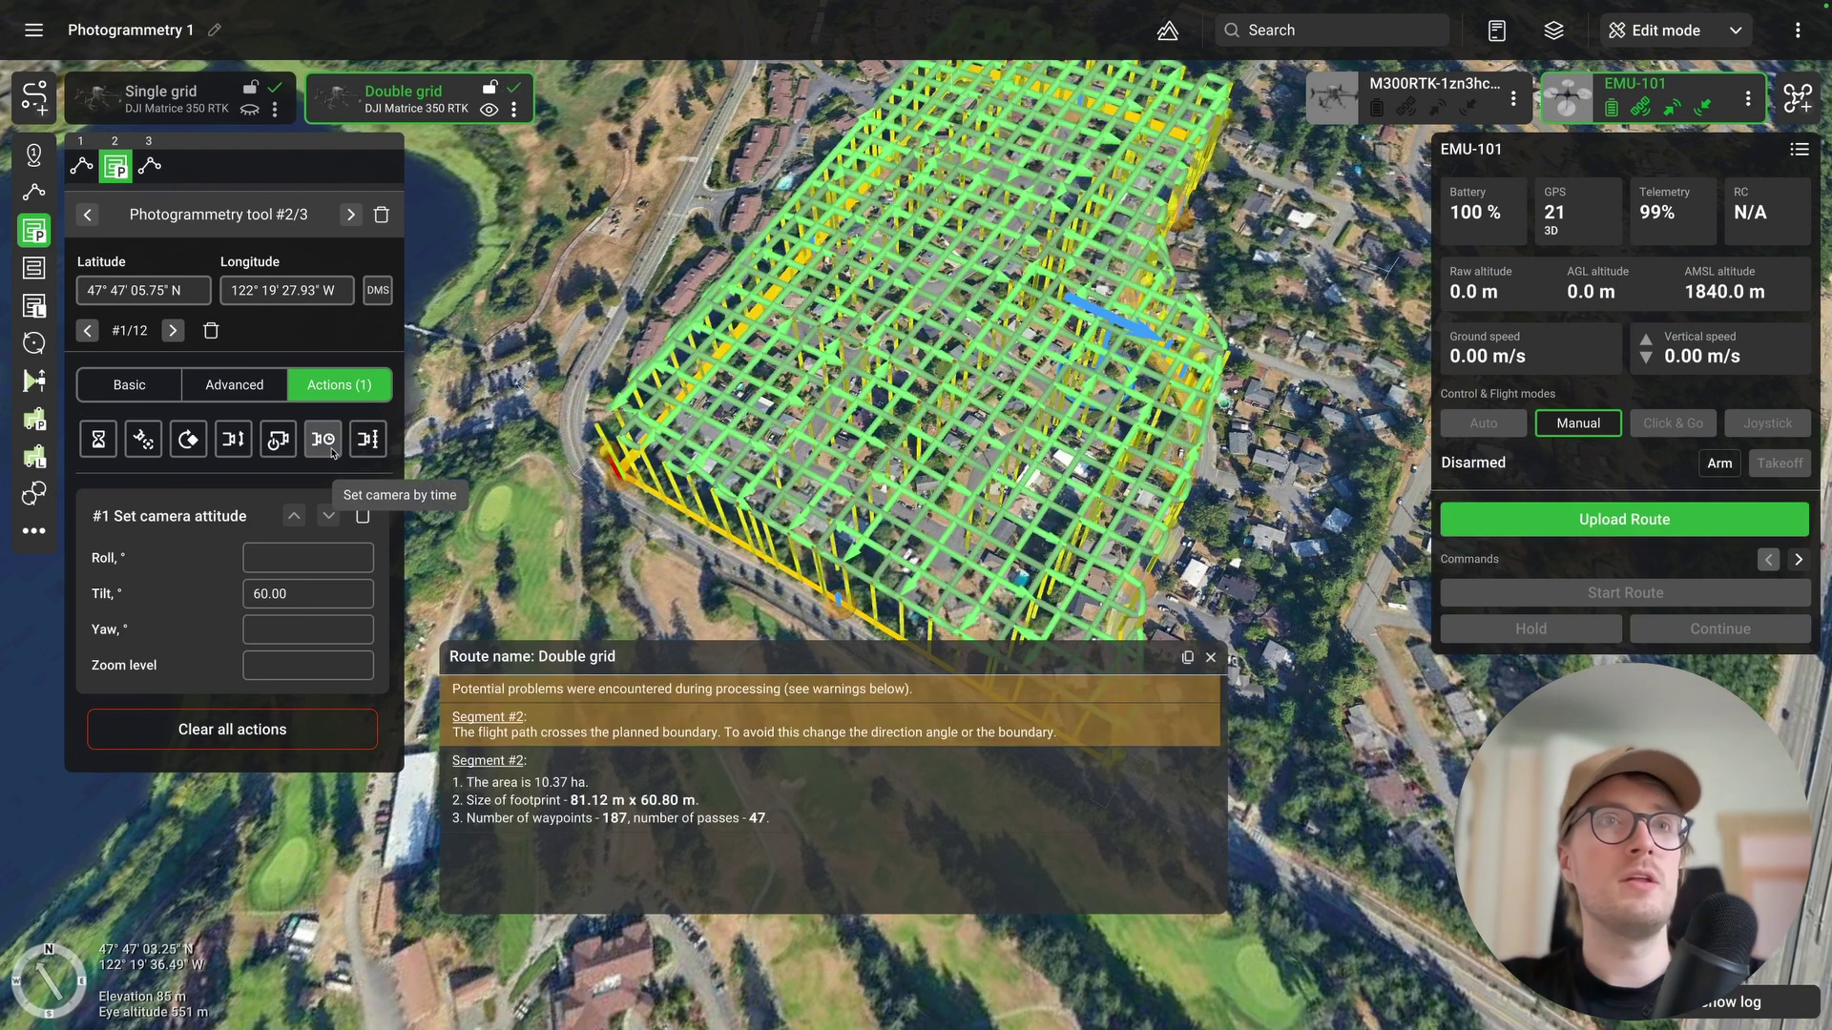
{"action": "left_click", "coordinate": [331, 446]}
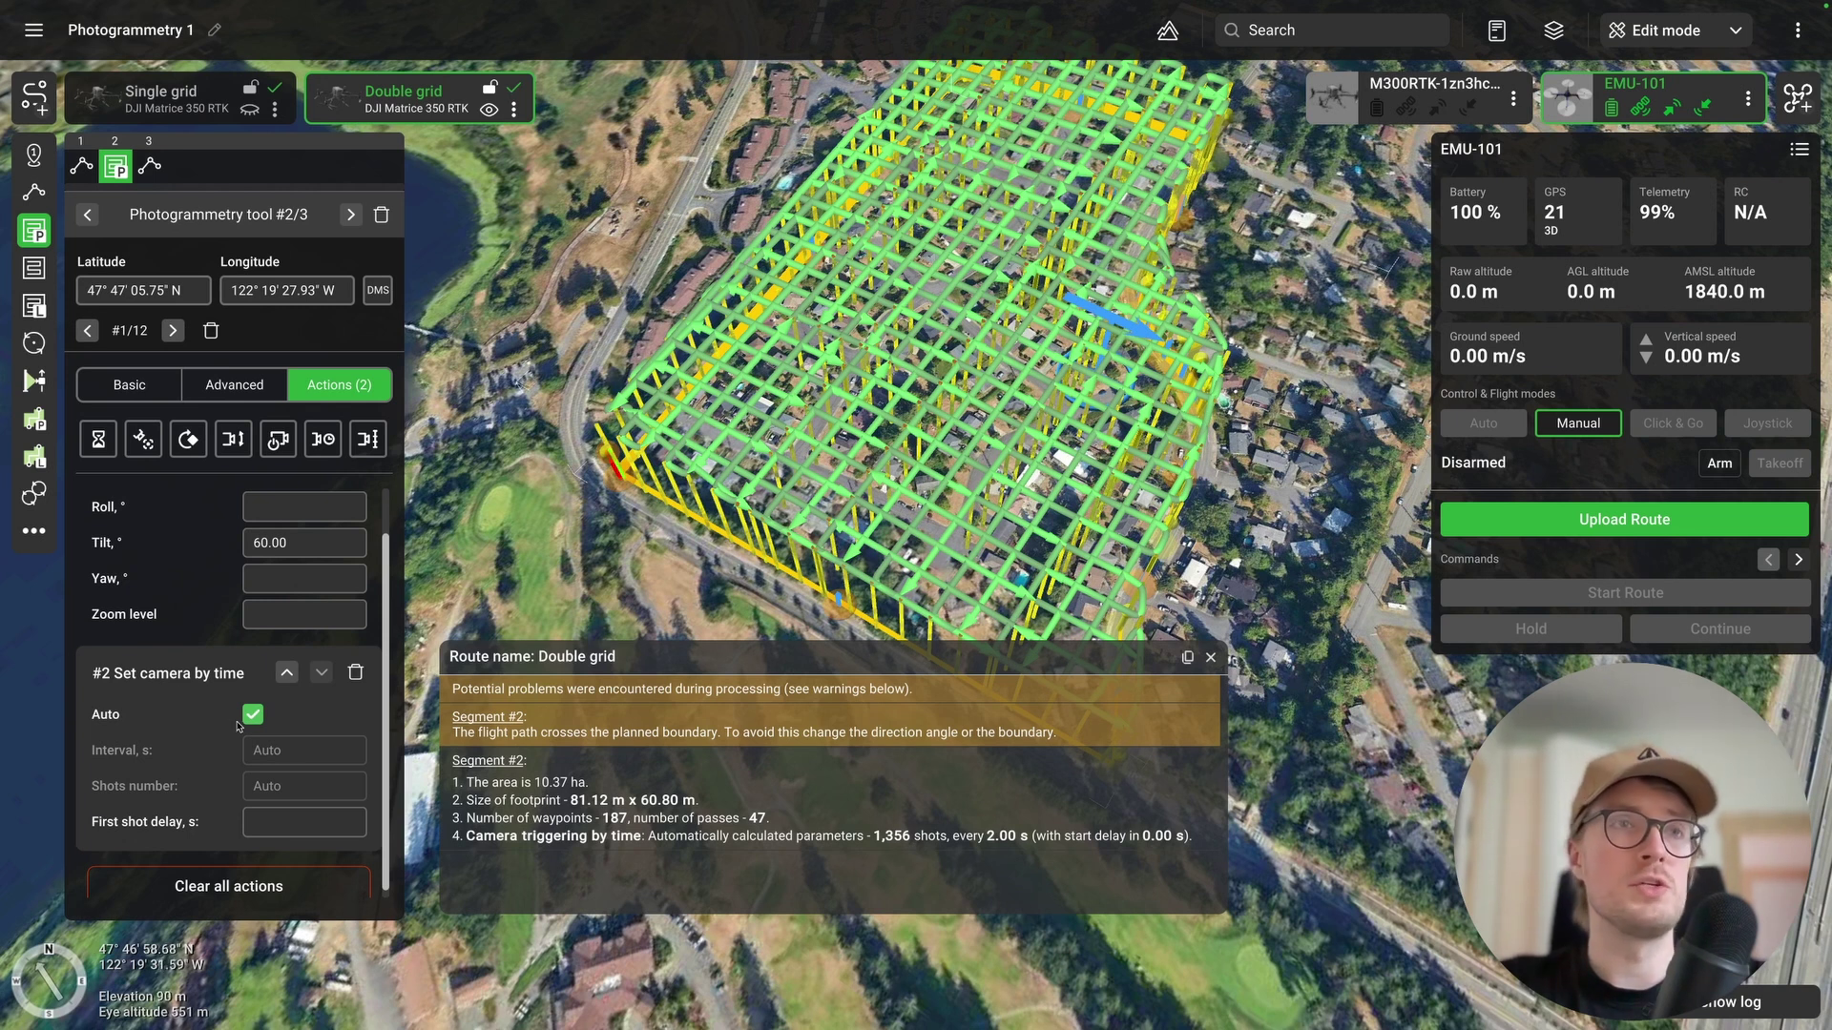
{"action": "scroll", "coordinate": [205, 668], "scroll_direction": "up", "scroll_amount": 2}
- Show the Single grid route as the active route and review the camera choices of its photogrammetry segment
{"action": "left_click", "coordinate": [253, 110]}
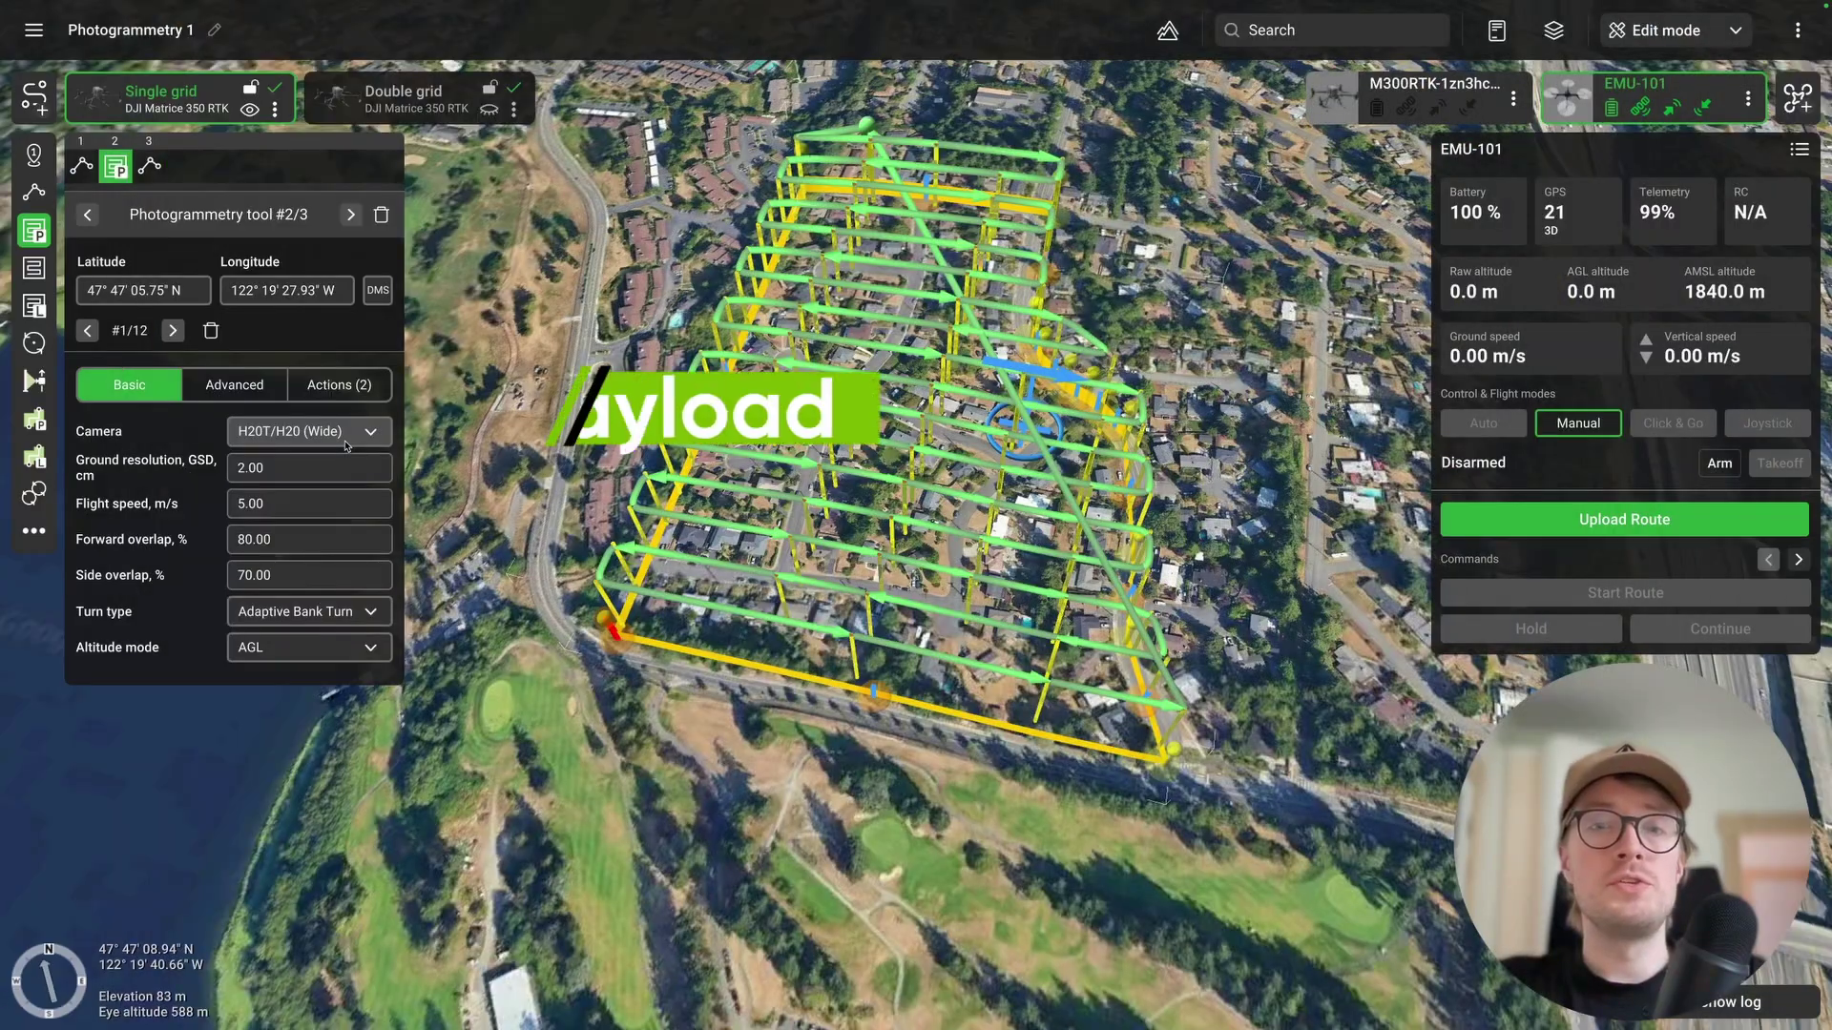
{"action": "left_click", "coordinate": [347, 441]}
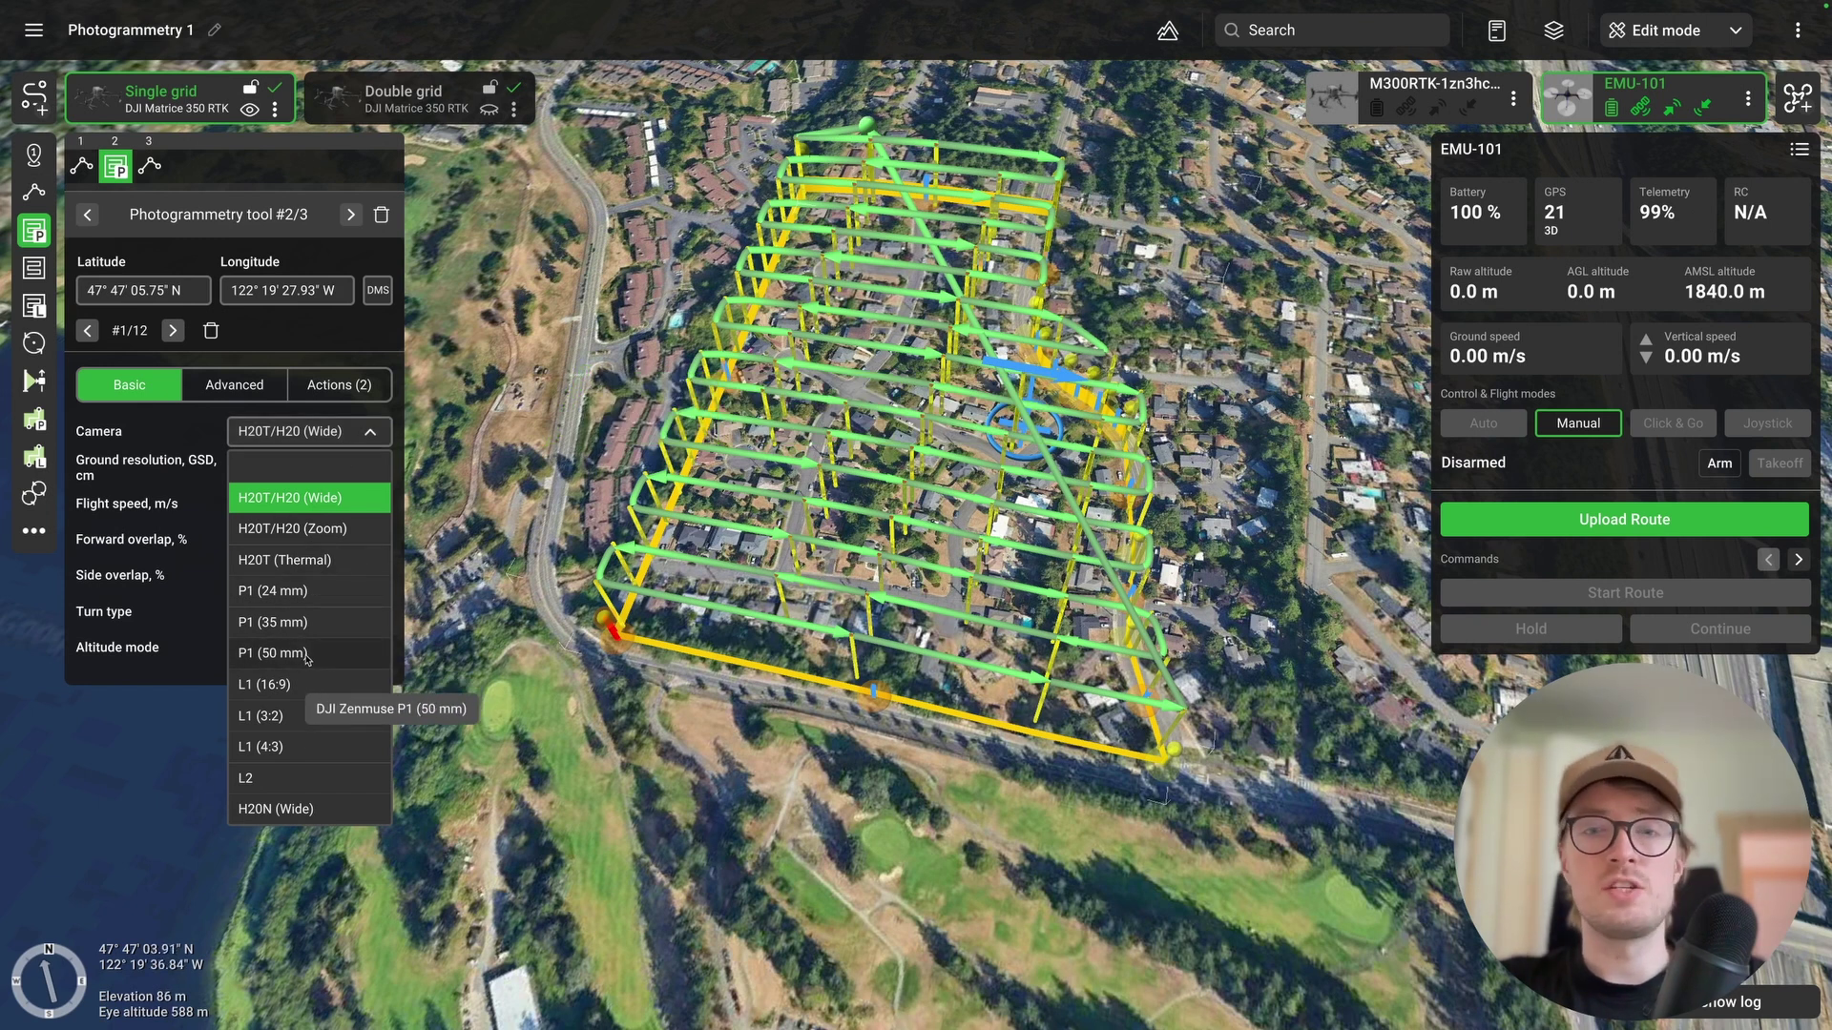
{"action": "left_click", "coordinate": [308, 434]}
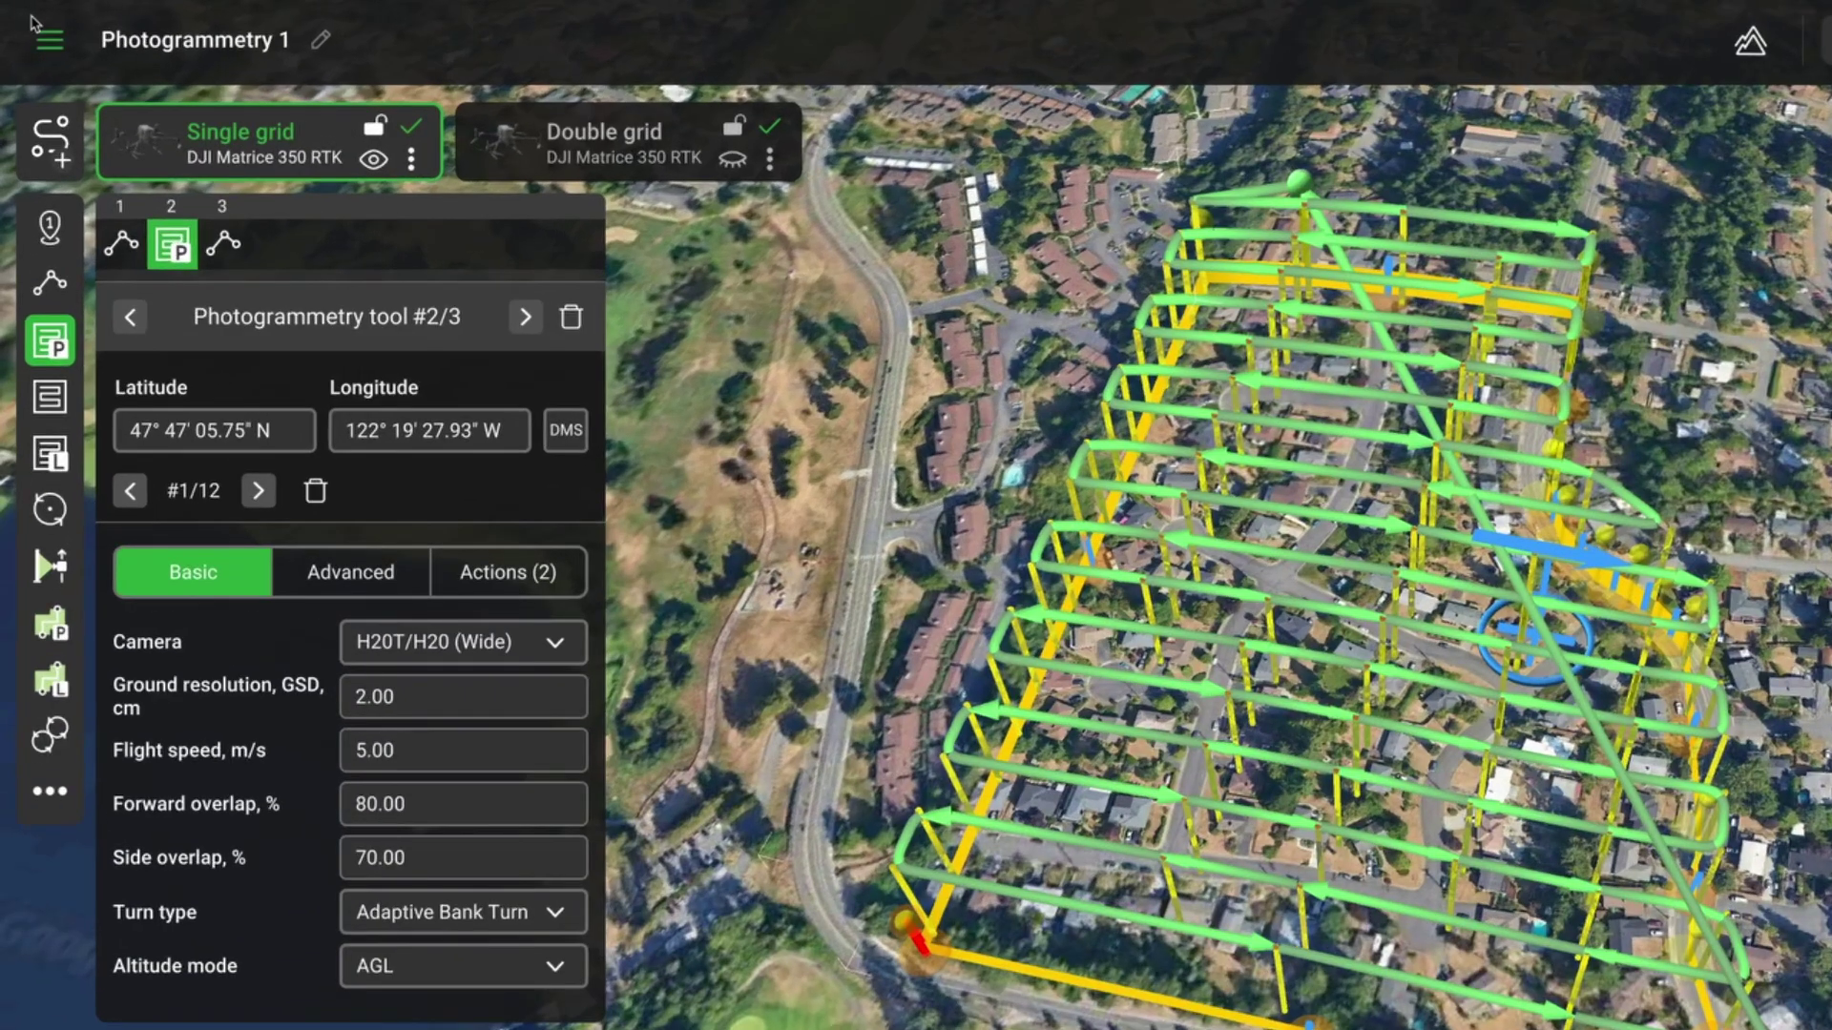
- Open the DJI Matrice 350 RTK vehicle profile for editing, at its list of payloads
{"action": "left_click", "coordinate": [49, 39]}
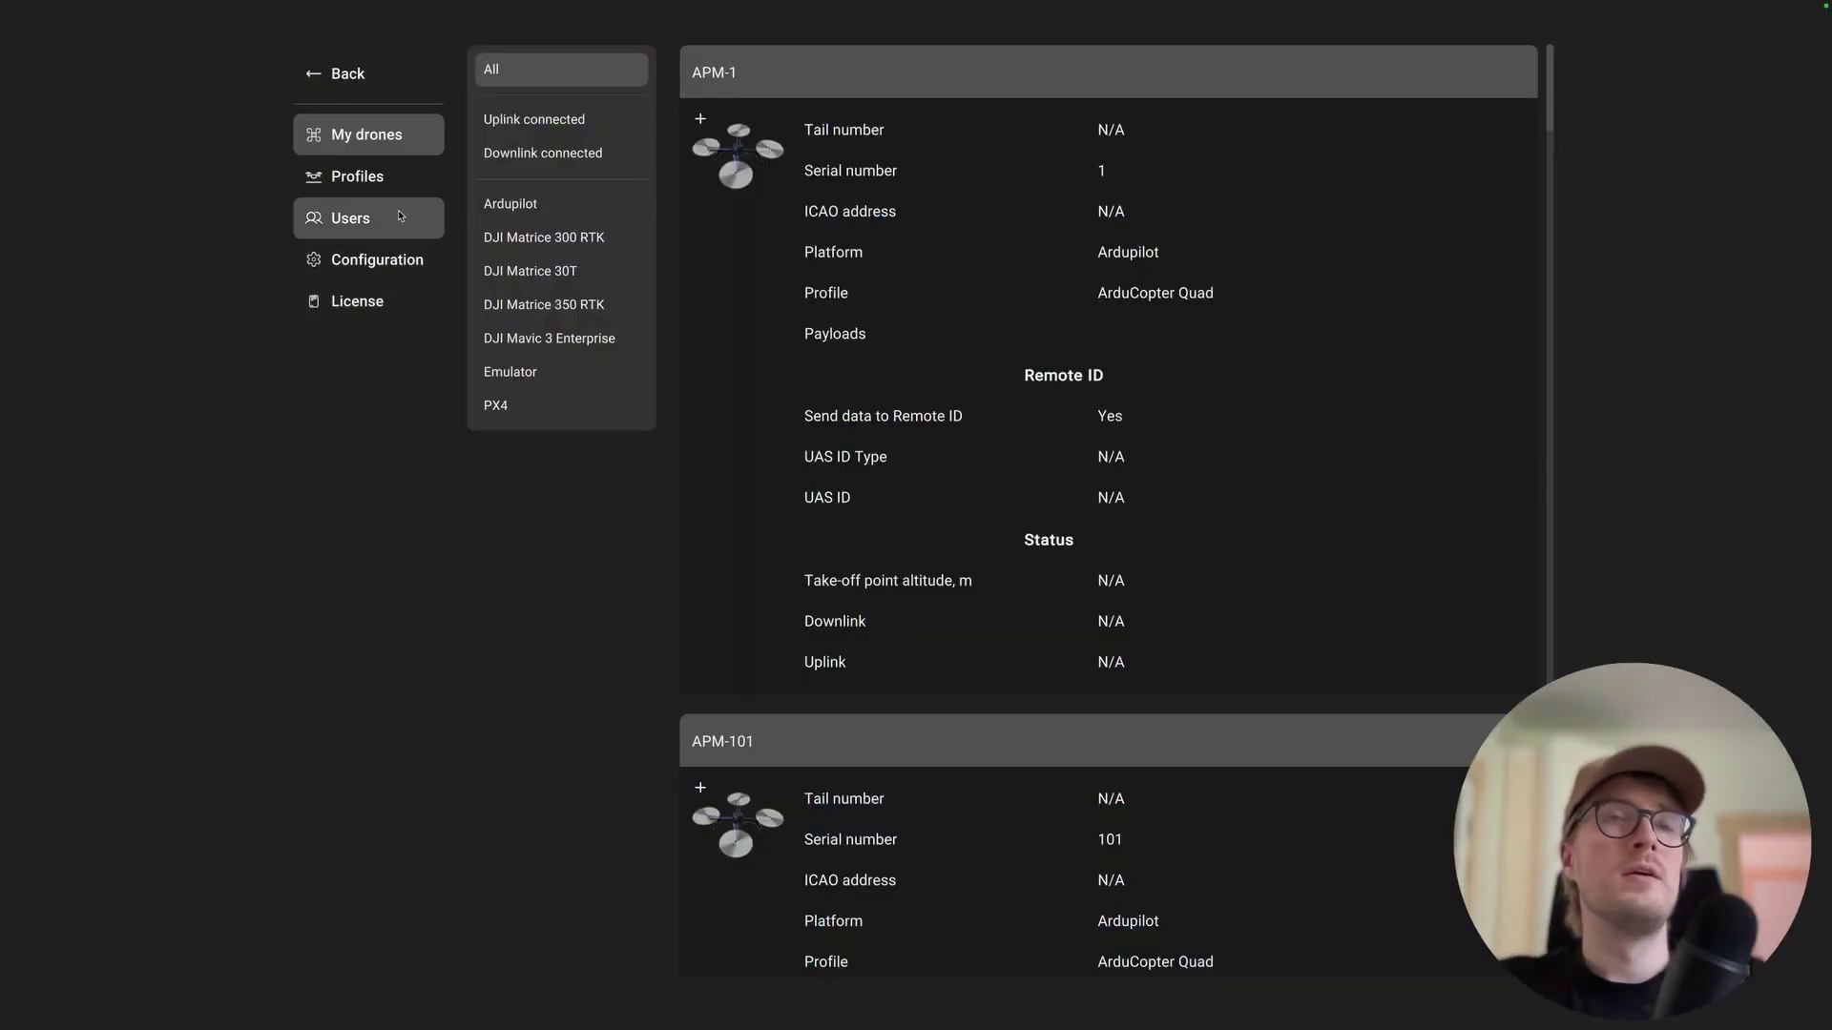
{"action": "left_click", "coordinate": [358, 182]}
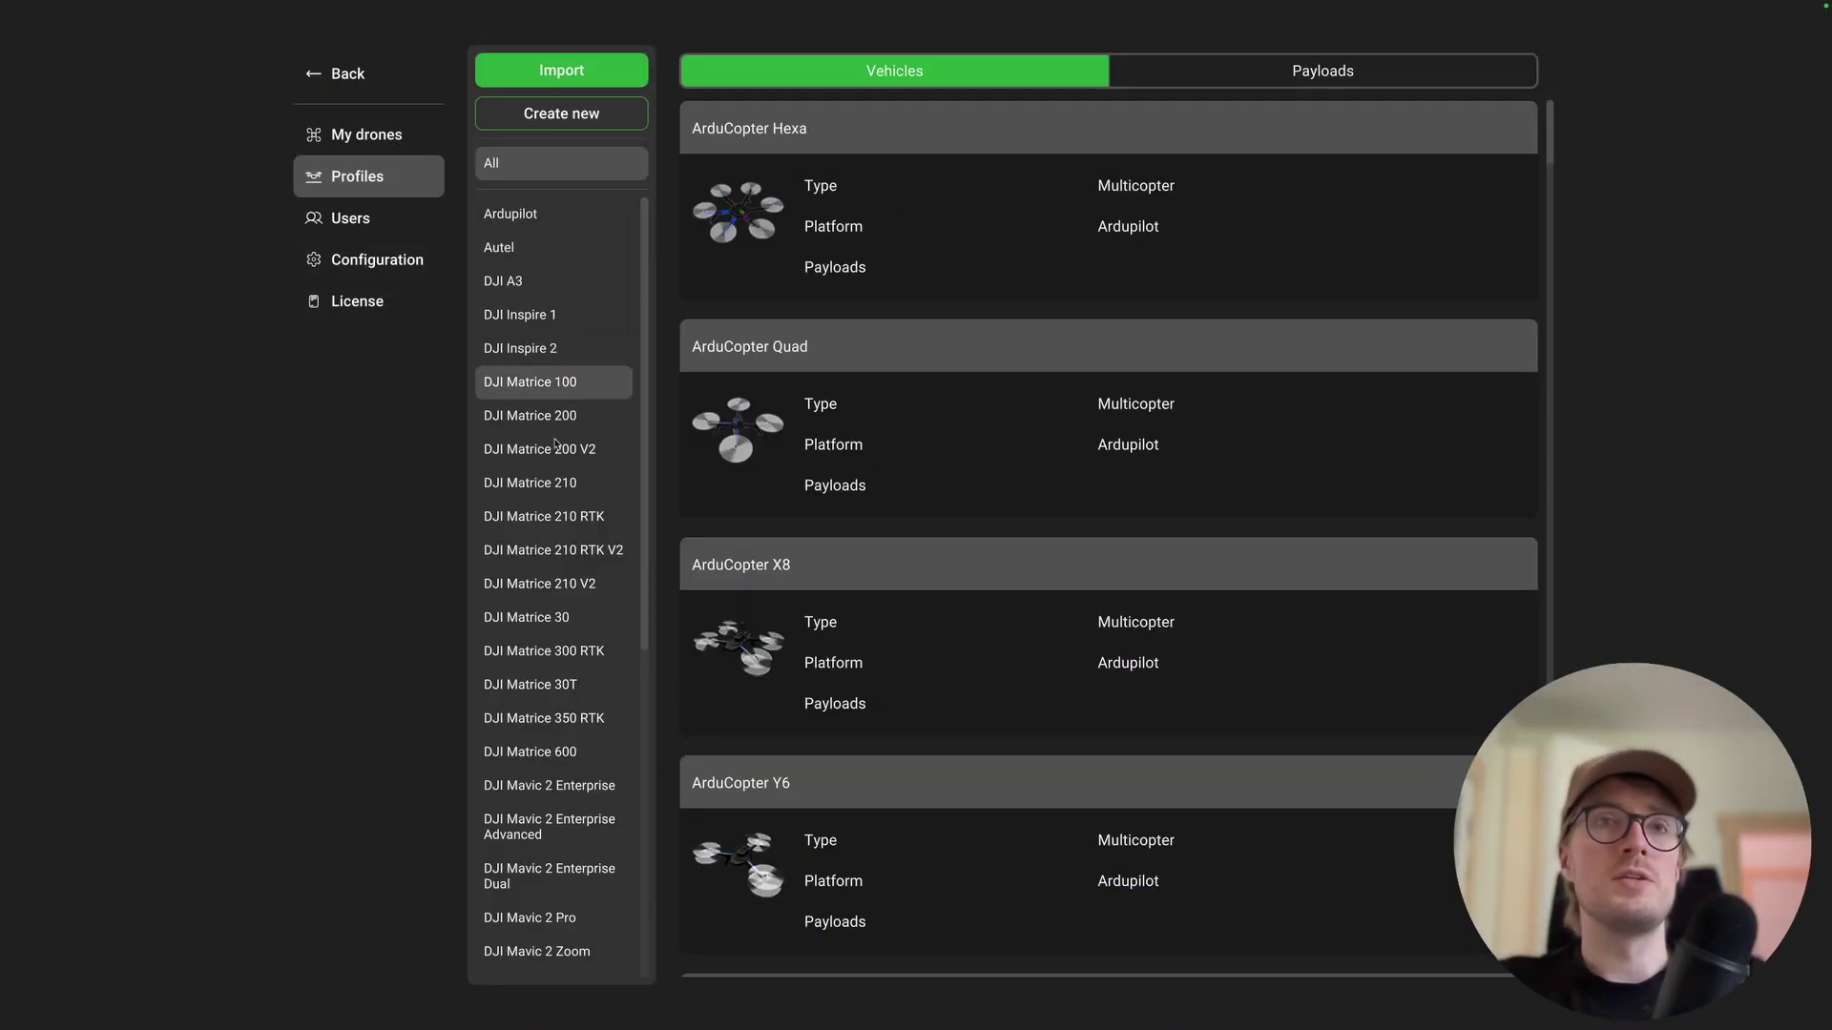
{"action": "left_click", "coordinate": [575, 728]}
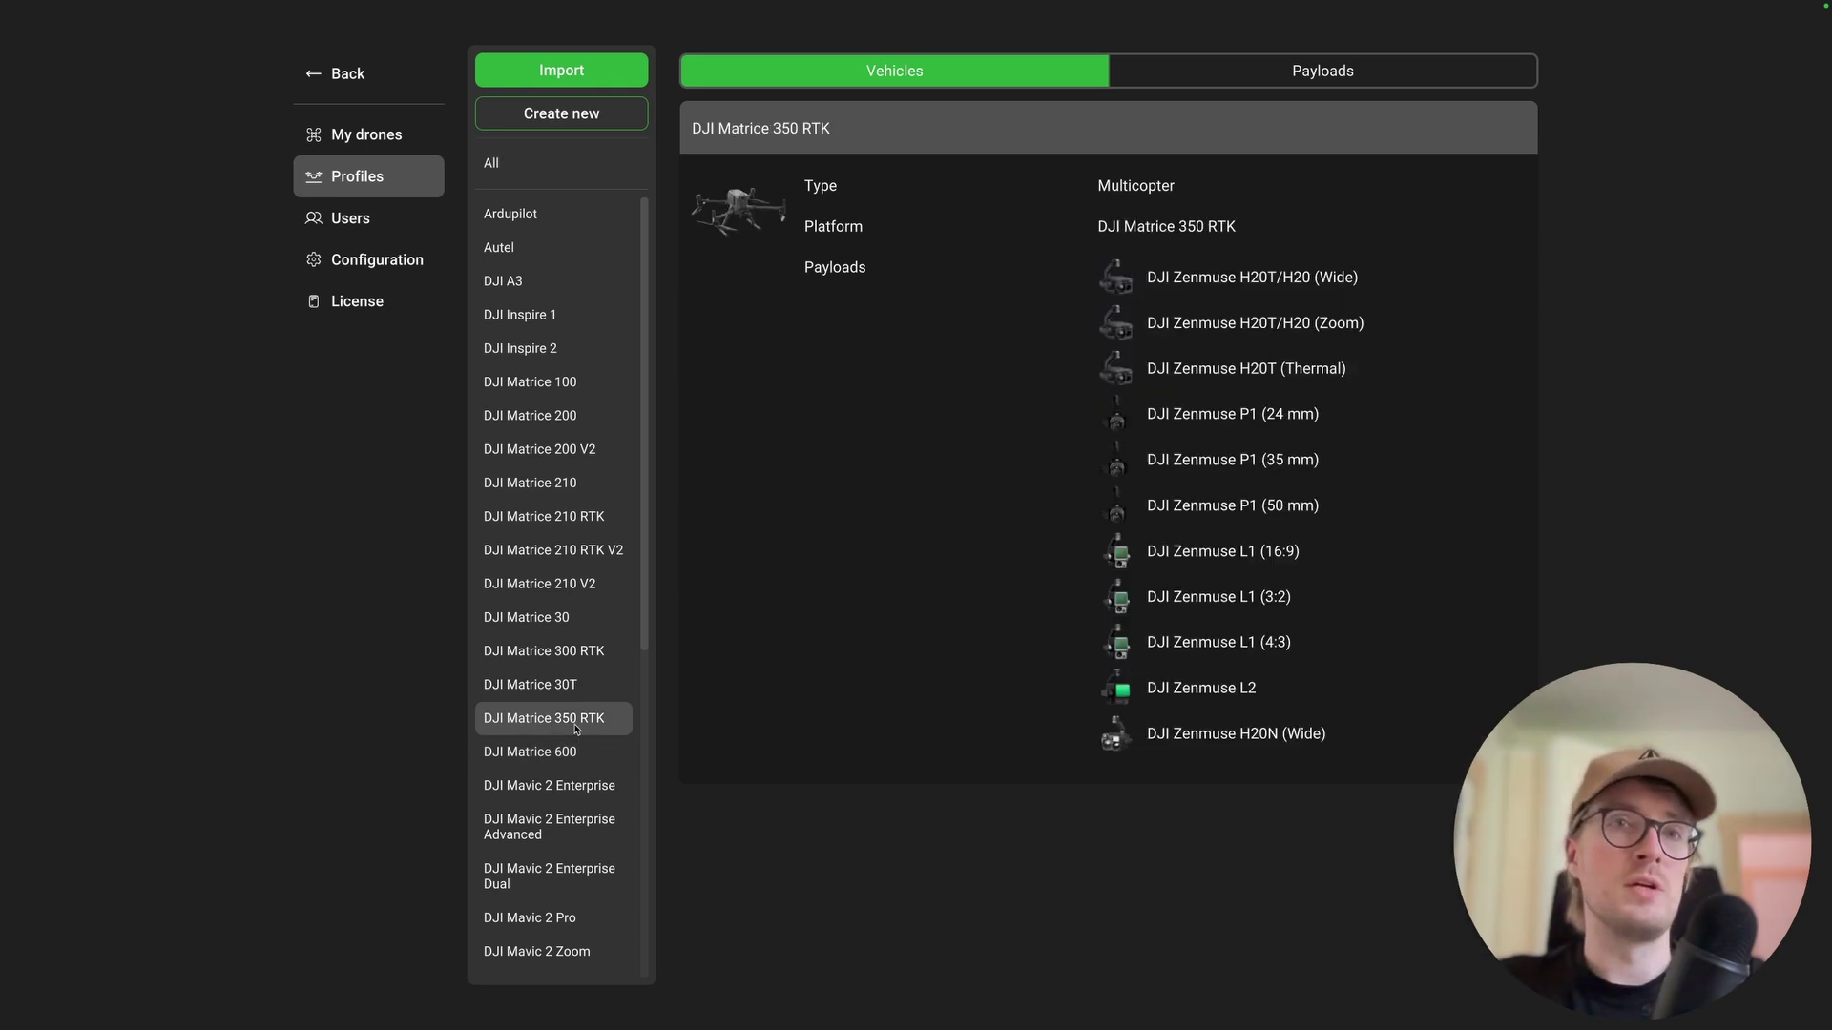
{"action": "mouse_move", "coordinate": [951, 638]}
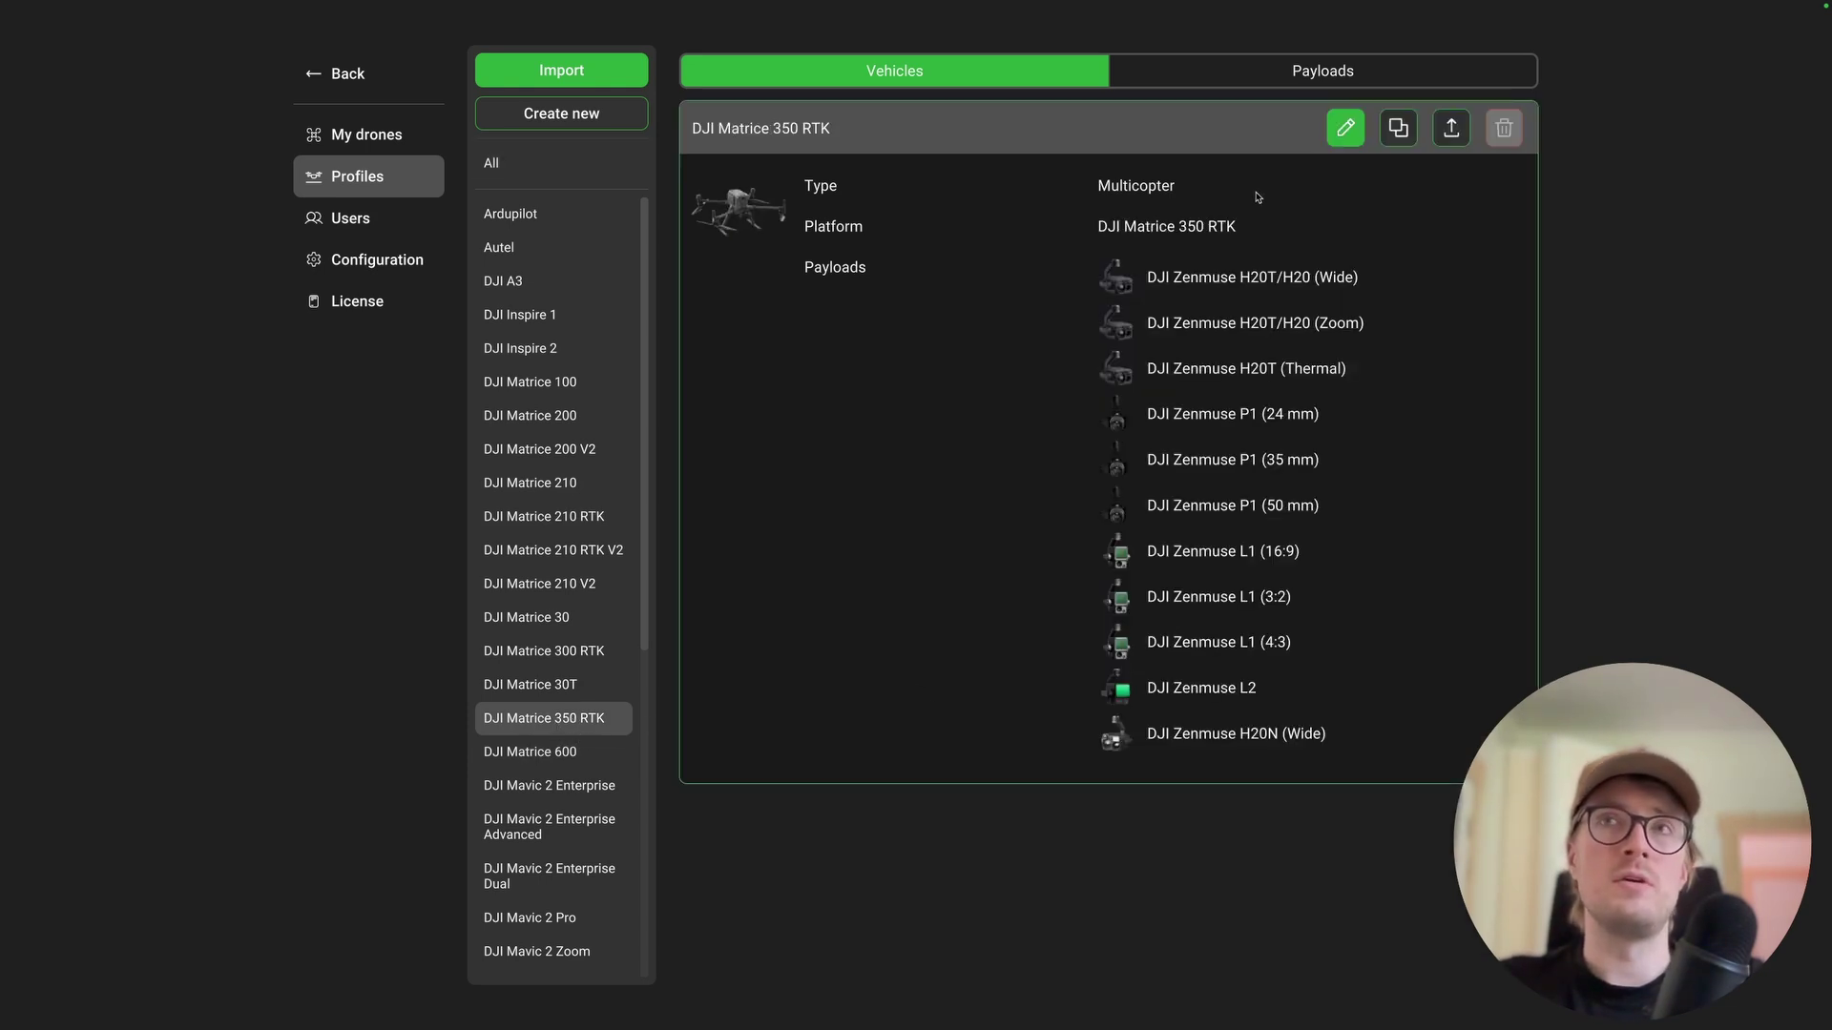
{"action": "left_click", "coordinate": [1345, 128]}
{"action": "left_click", "coordinate": [1068, 507]}
{"action": "left_click", "coordinate": [1064, 705]}
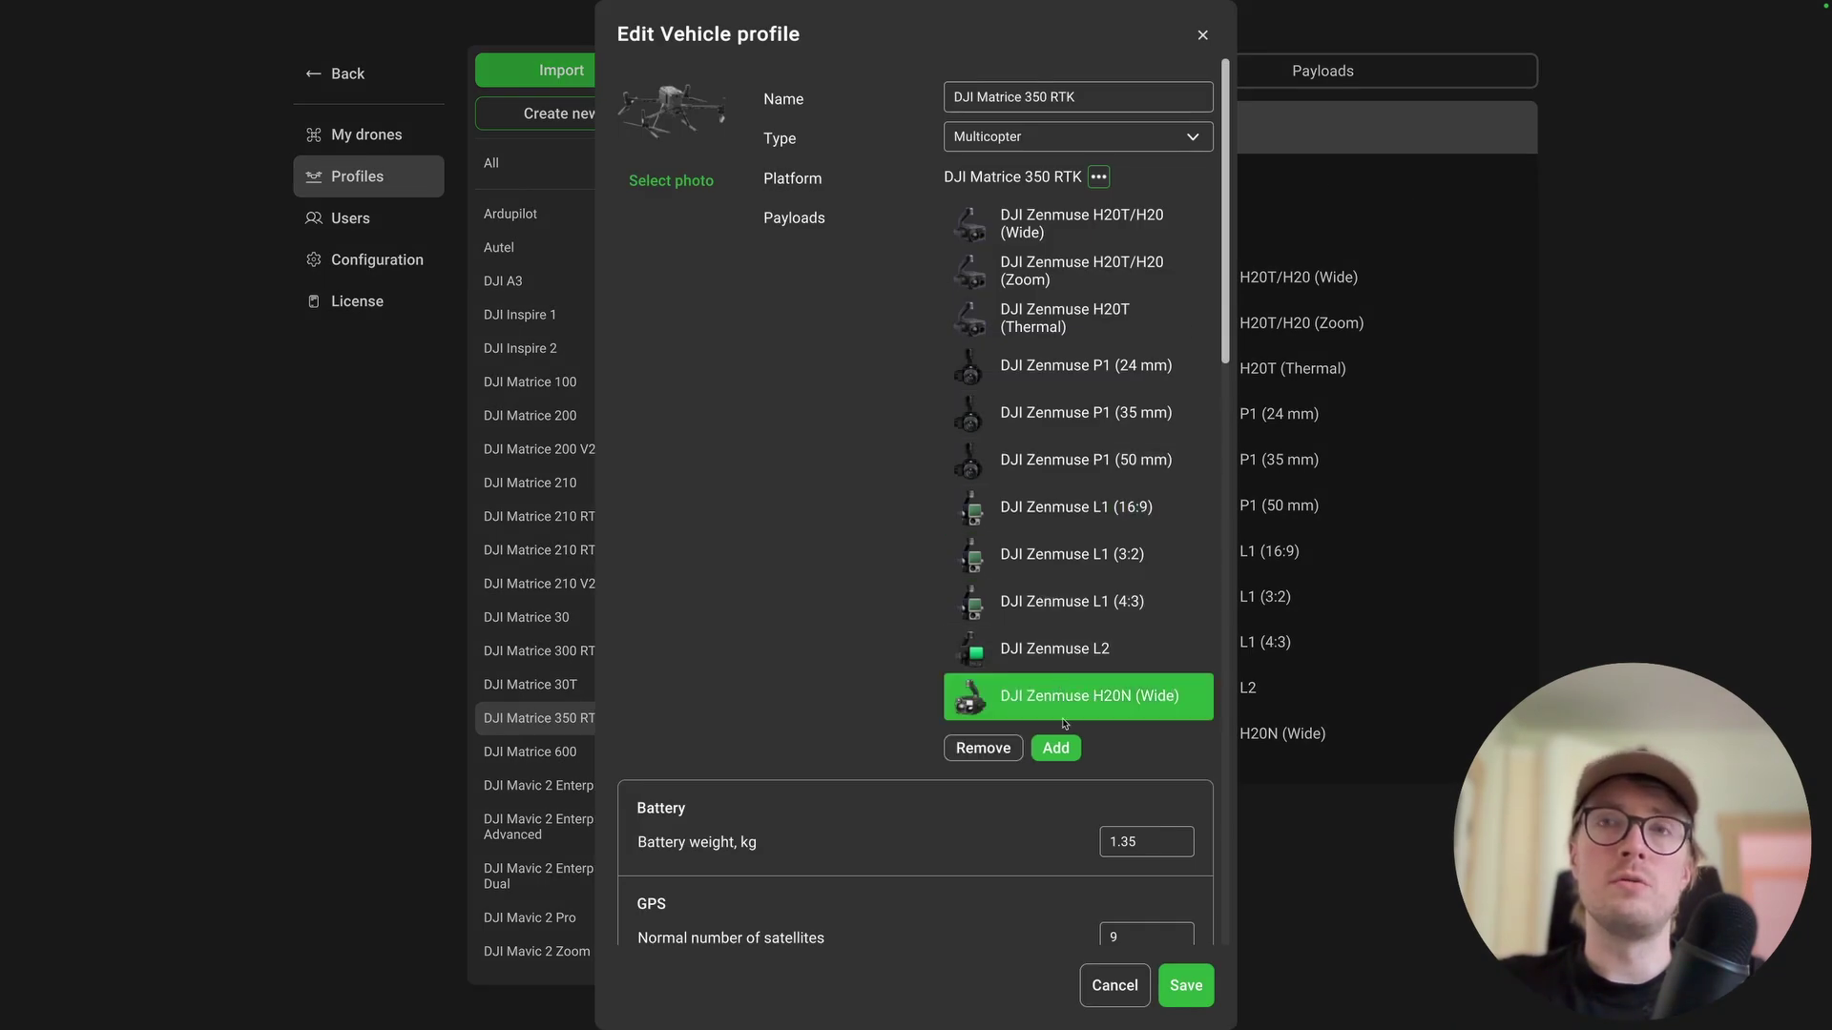
- Search the payloads for "sony", add the Sony A7R IV (35 mm) to the DJI Matrice 350 RTK profile and save it
{"action": "left_click", "coordinate": [1056, 748]}
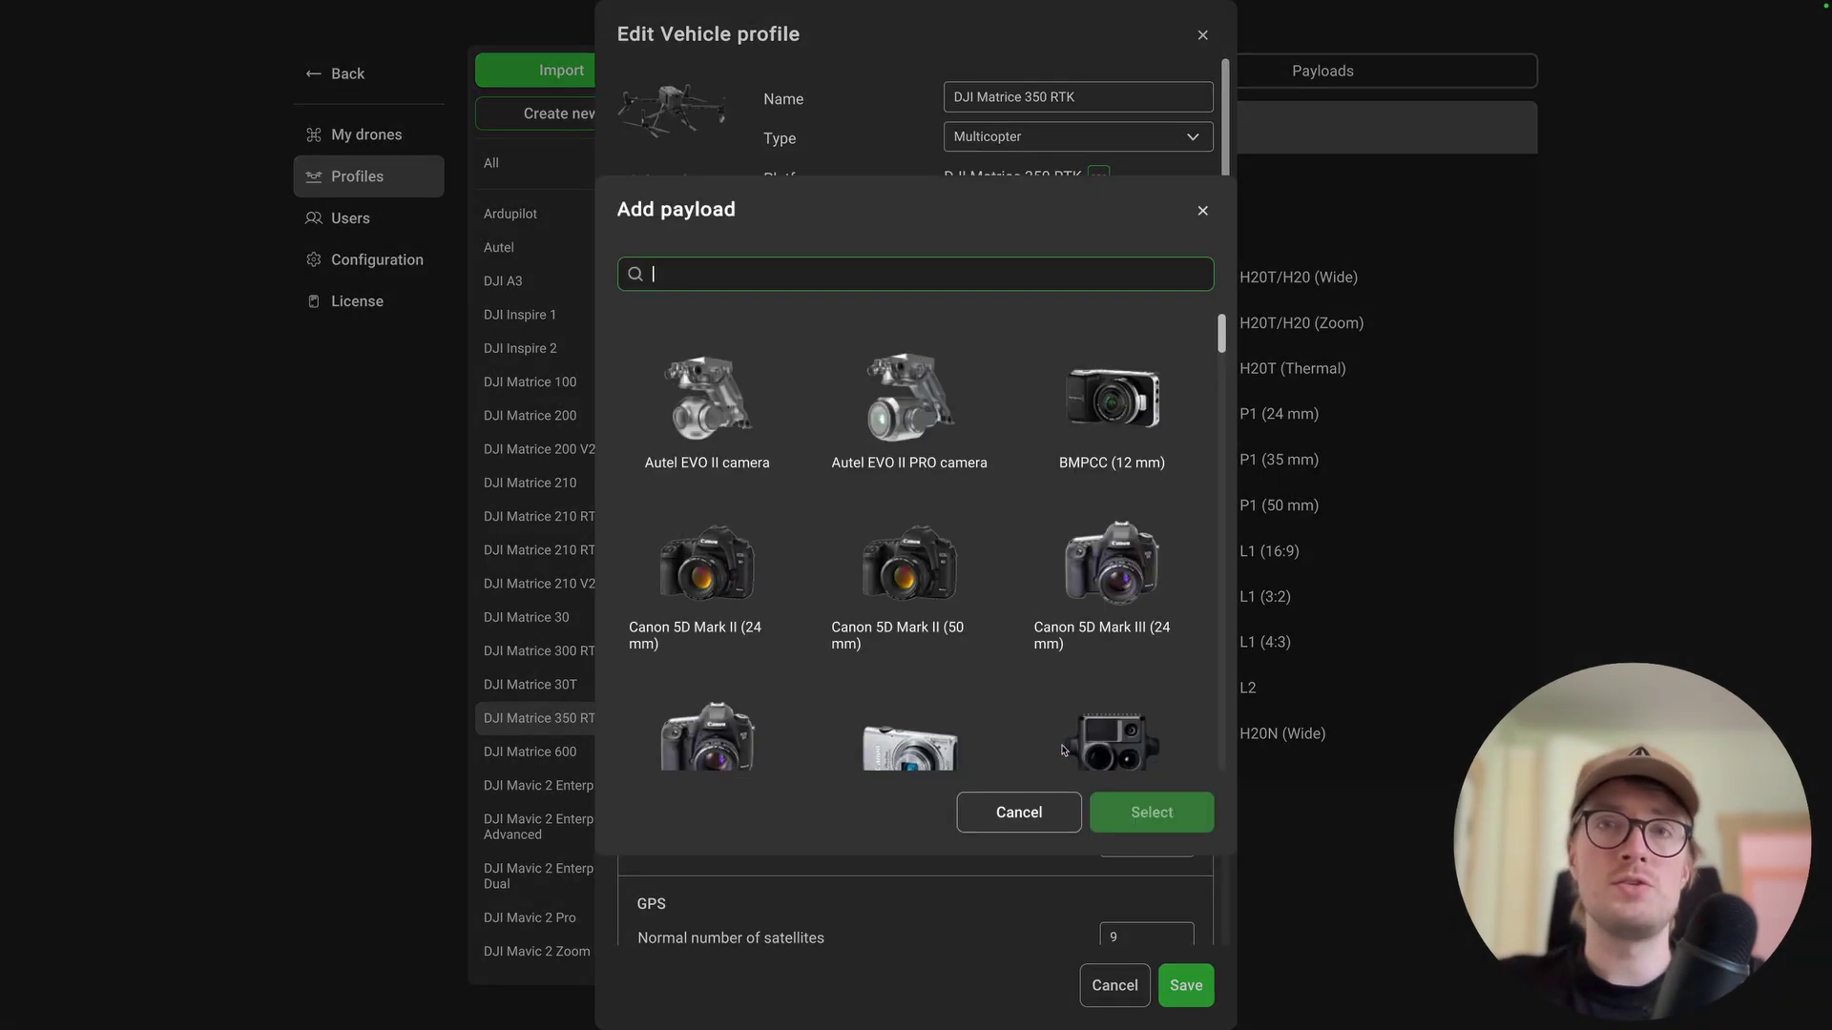
{"action": "scroll", "coordinate": [992, 541], "scroll_direction": "down", "scroll_amount": 1}
{"action": "scroll", "coordinate": [990, 540], "scroll_direction": "down", "scroll_amount": 10}
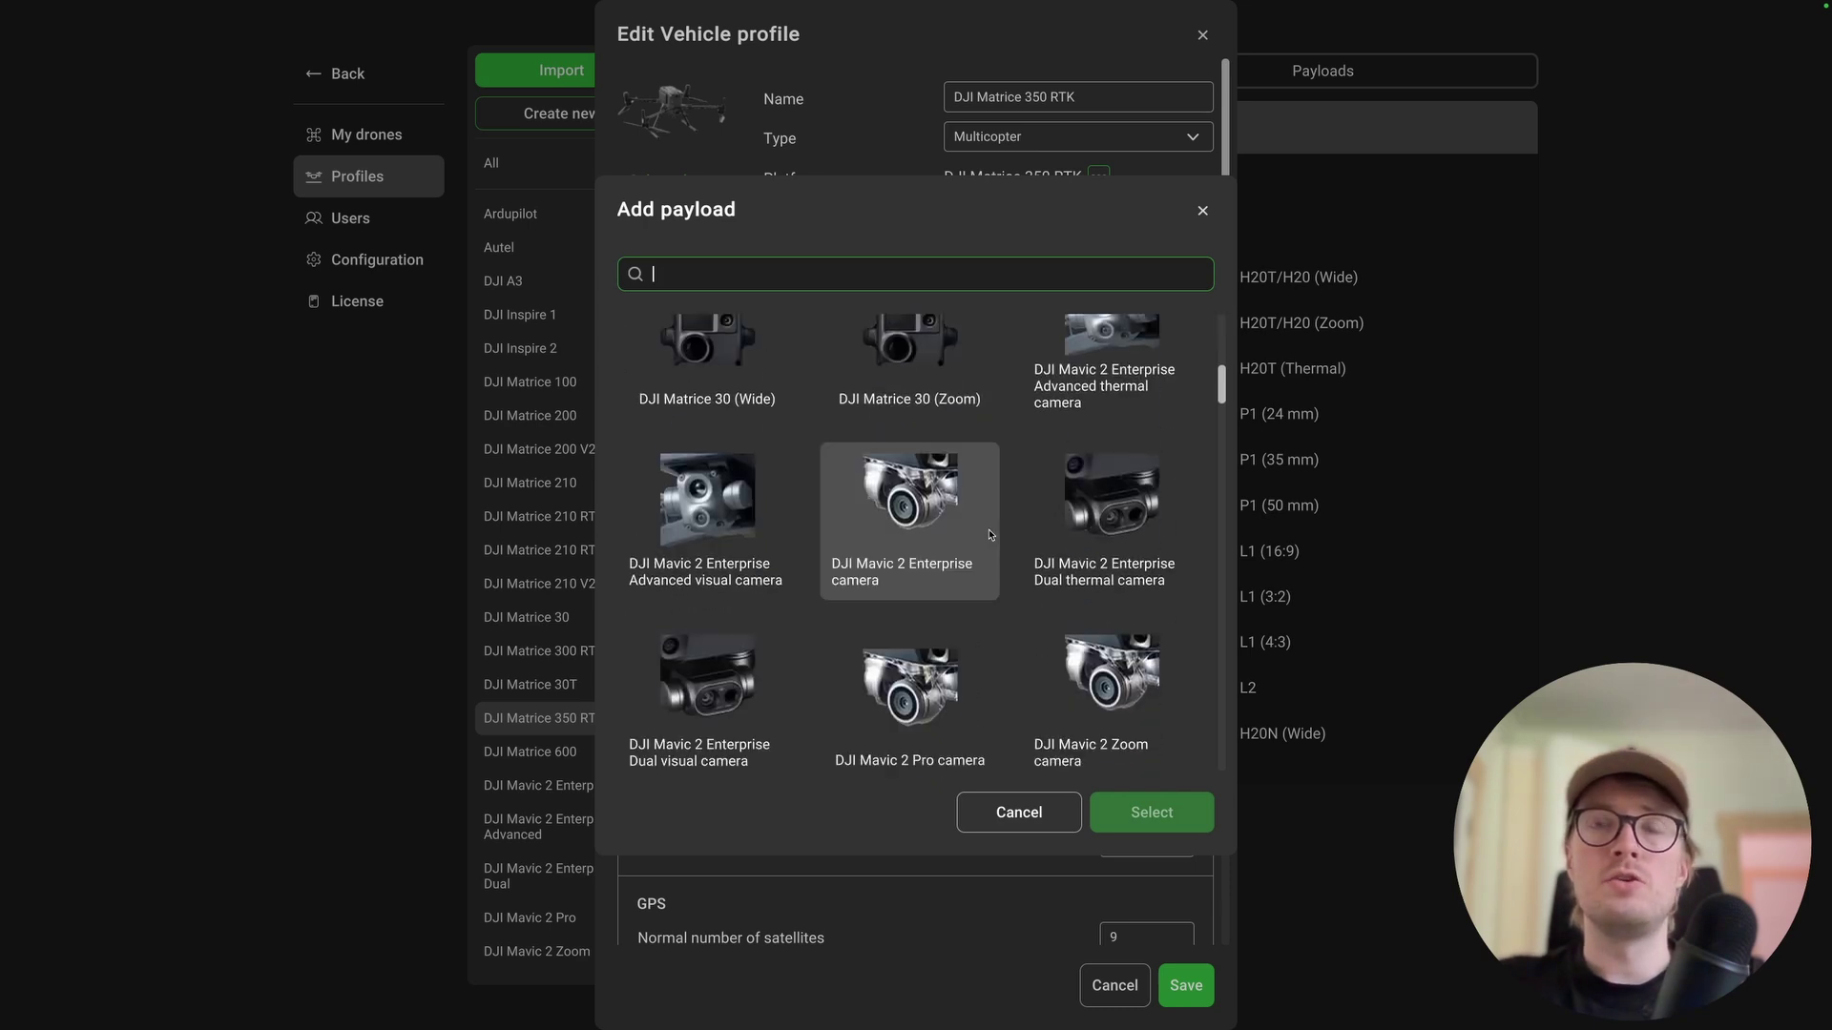
{"action": "scroll", "coordinate": [992, 533], "scroll_direction": "down", "scroll_amount": 5}
{"action": "scroll", "coordinate": [954, 439], "scroll_direction": "down", "scroll_amount": 6}
{"action": "type", "text": "sony"}
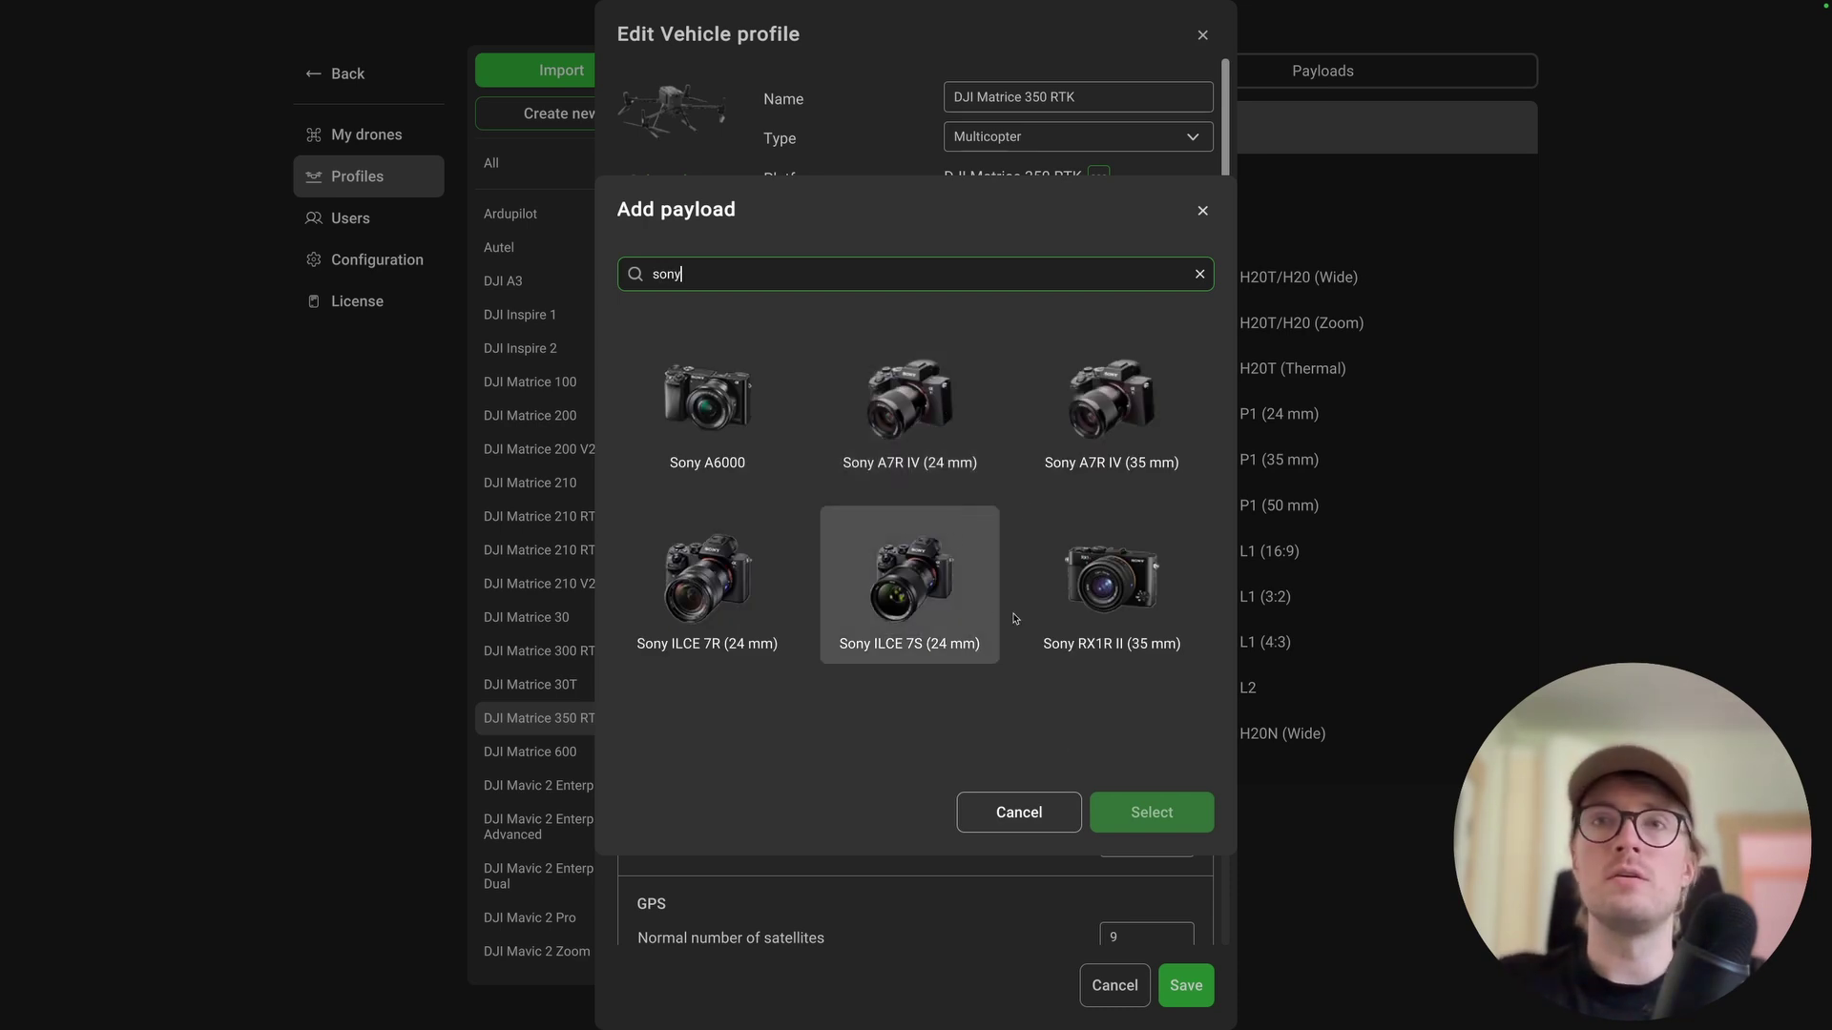
{"action": "left_click", "coordinate": [1122, 400]}
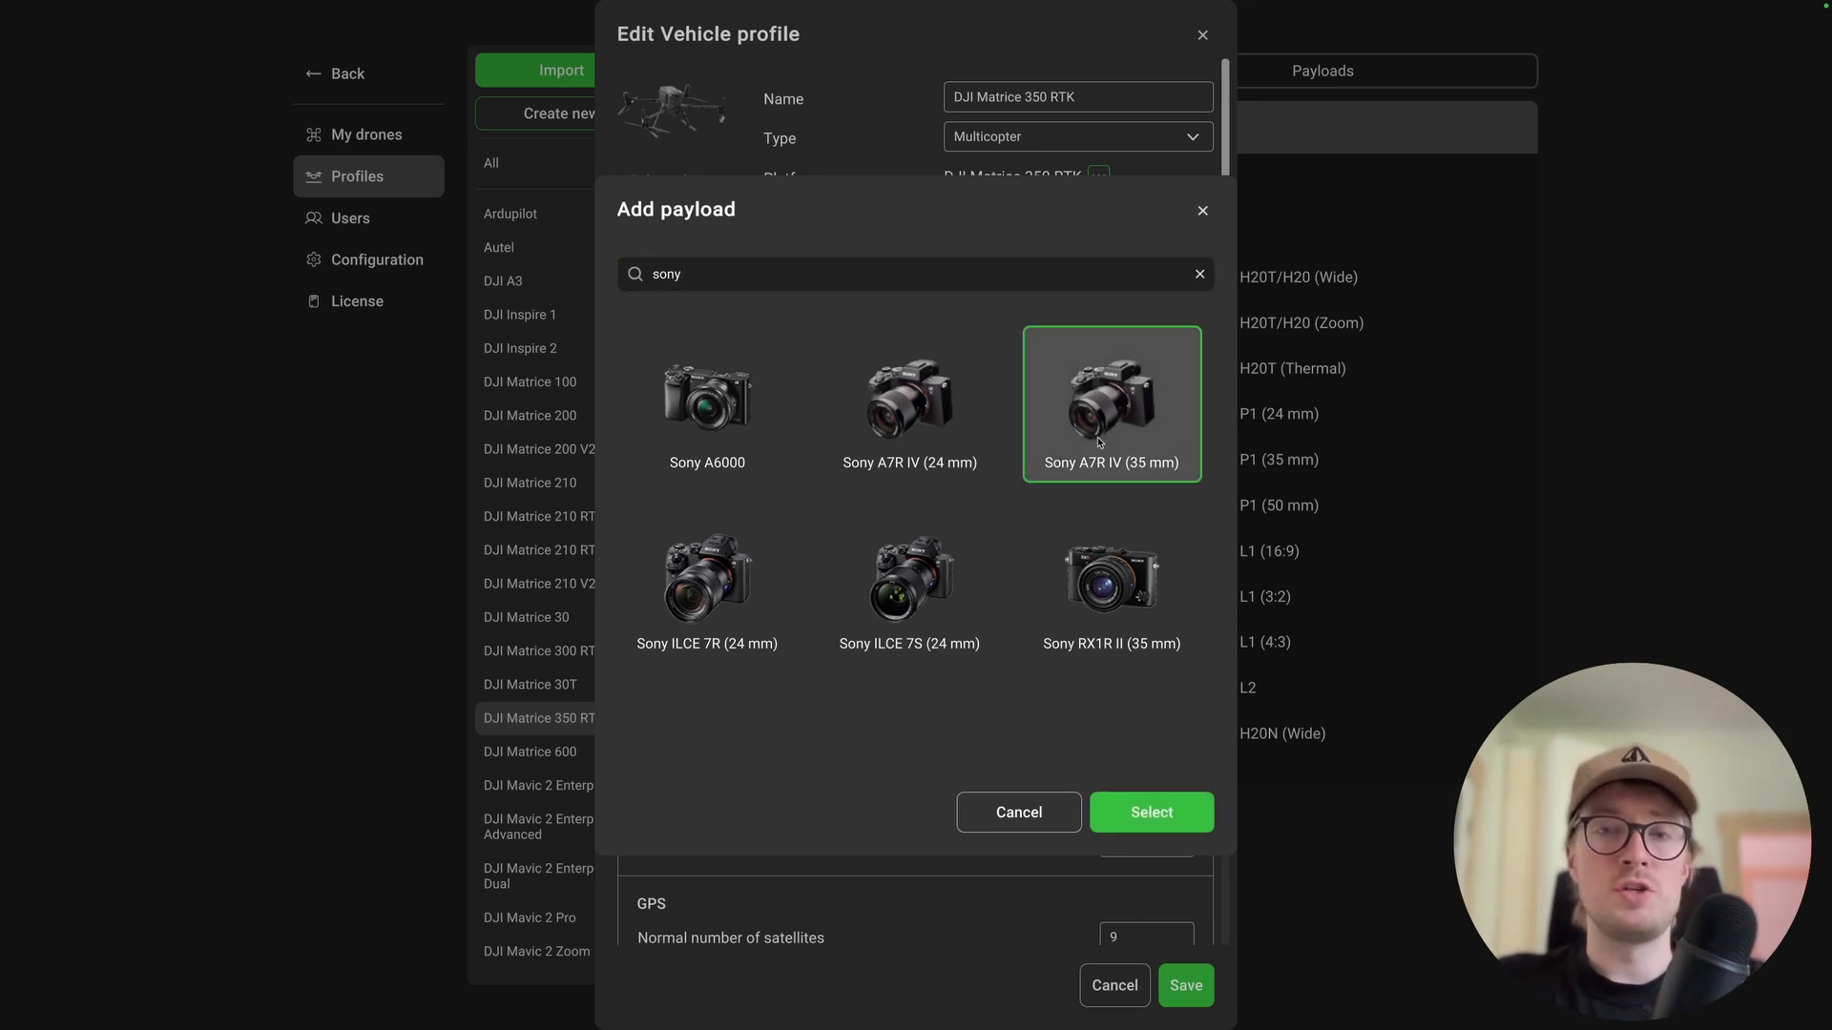
{"action": "left_click", "coordinate": [1154, 812]}
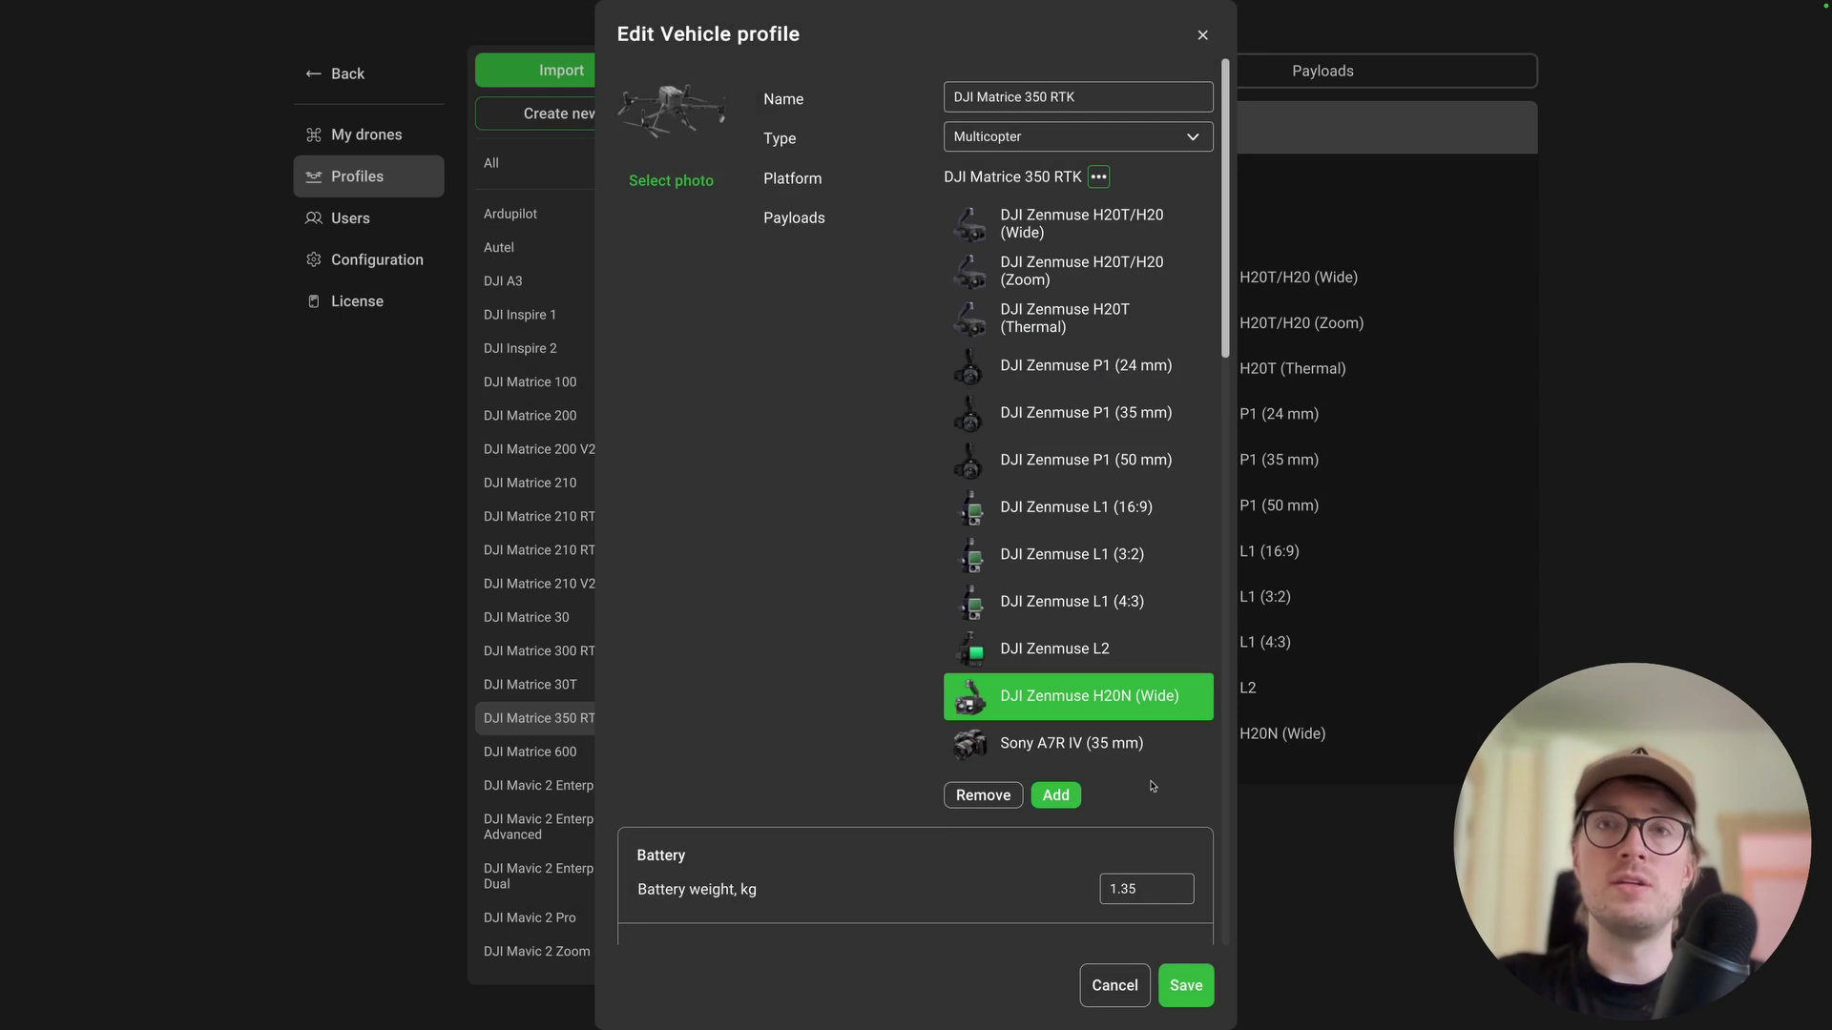
{"action": "left_click", "coordinate": [1182, 995]}
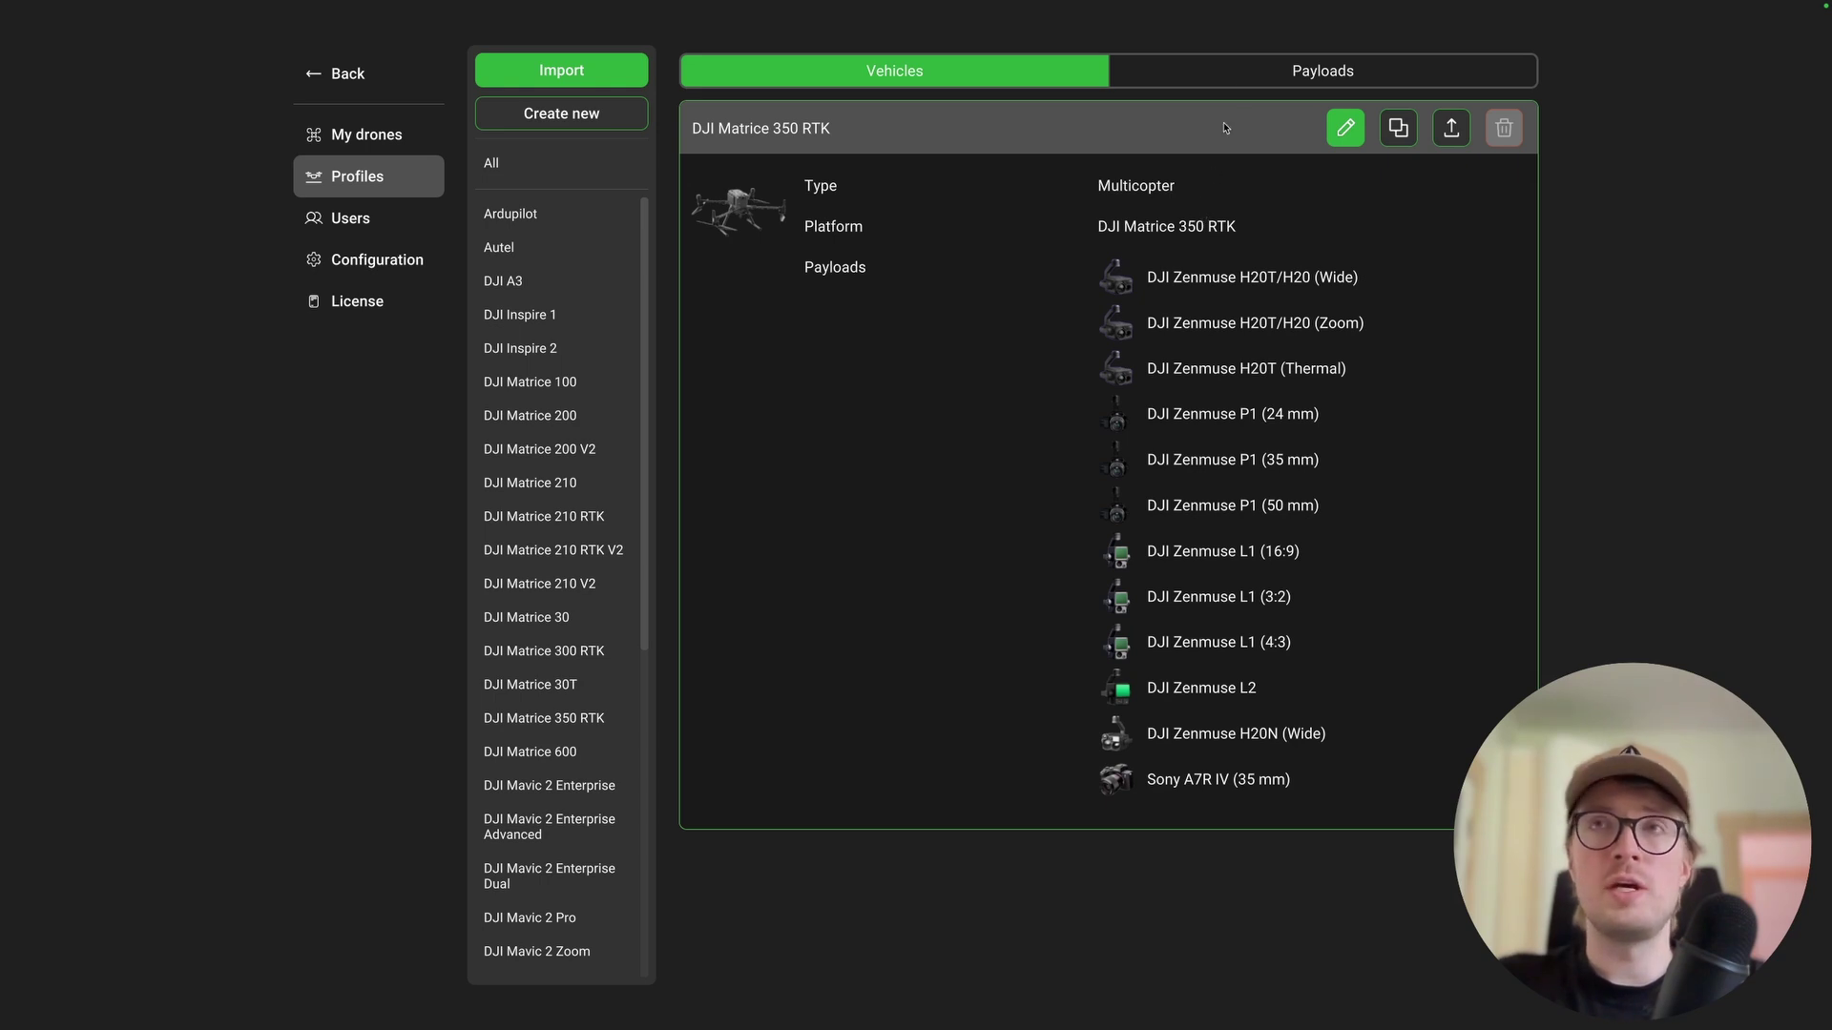
- Examine the fields needed to create a custom payload profile, without saving one, and return to the route map
{"action": "left_click", "coordinate": [1259, 74]}
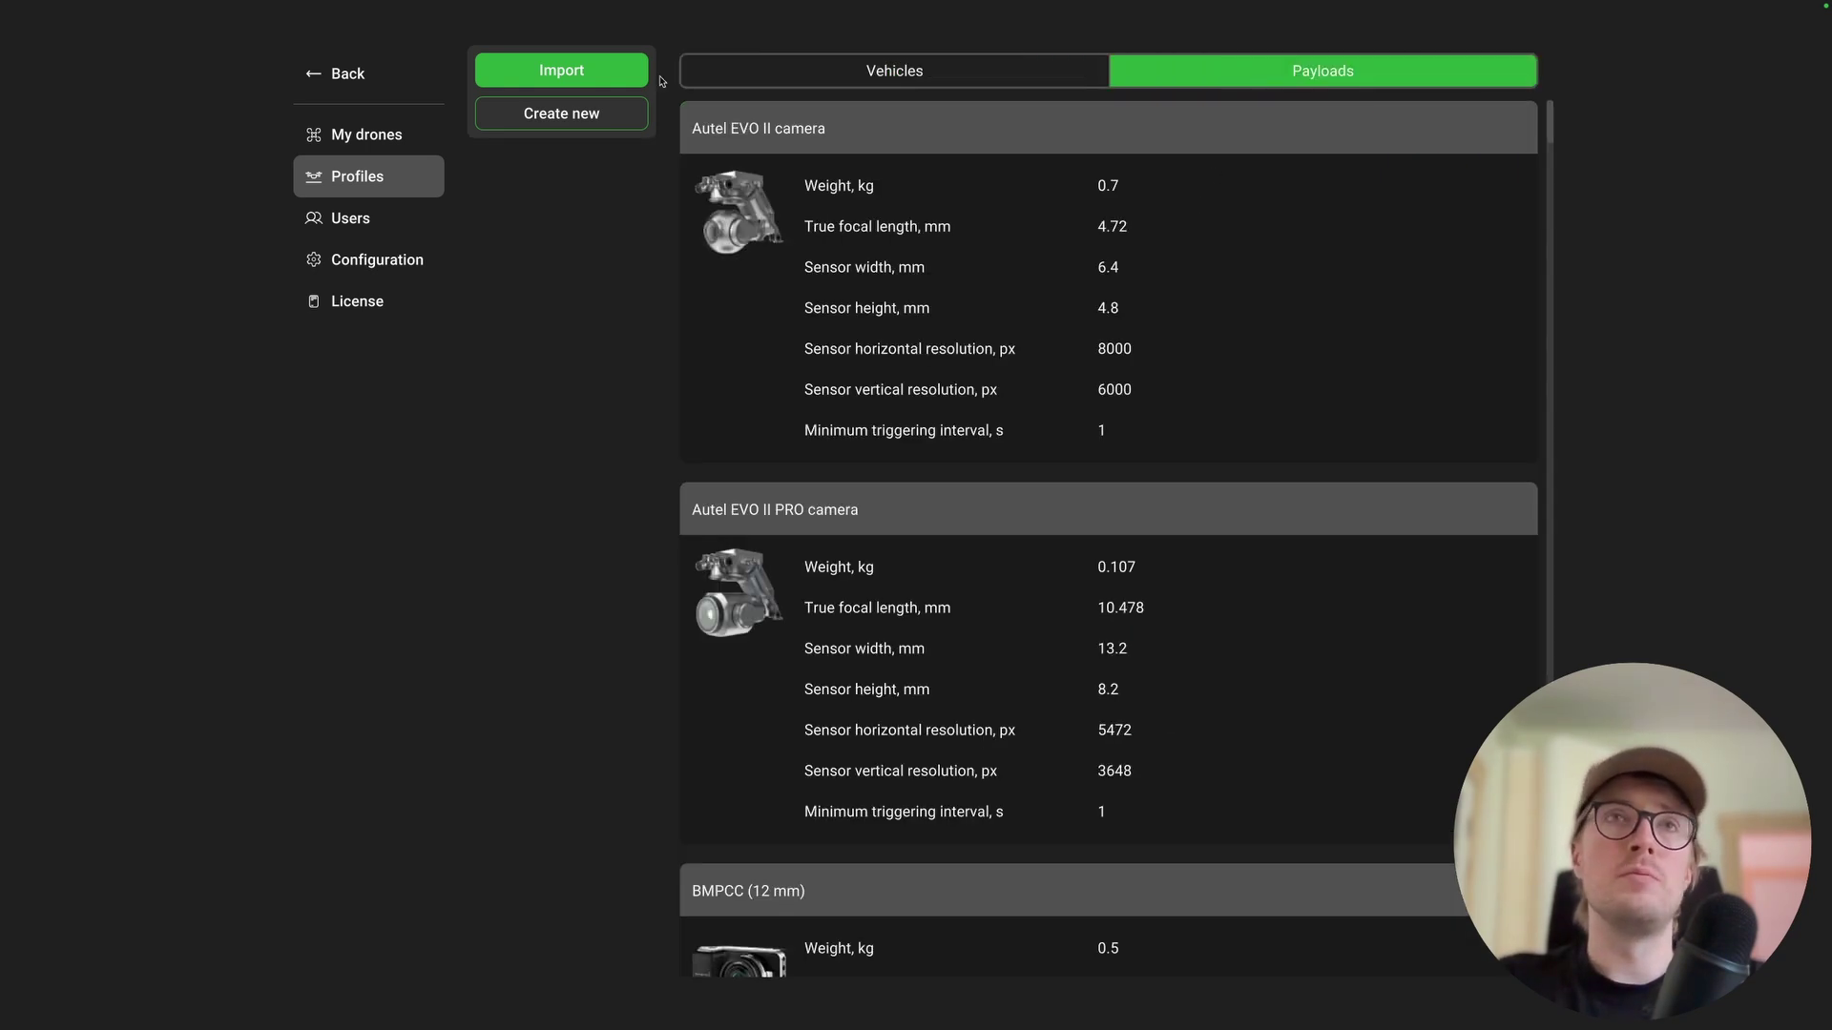
{"action": "left_click", "coordinate": [528, 112]}
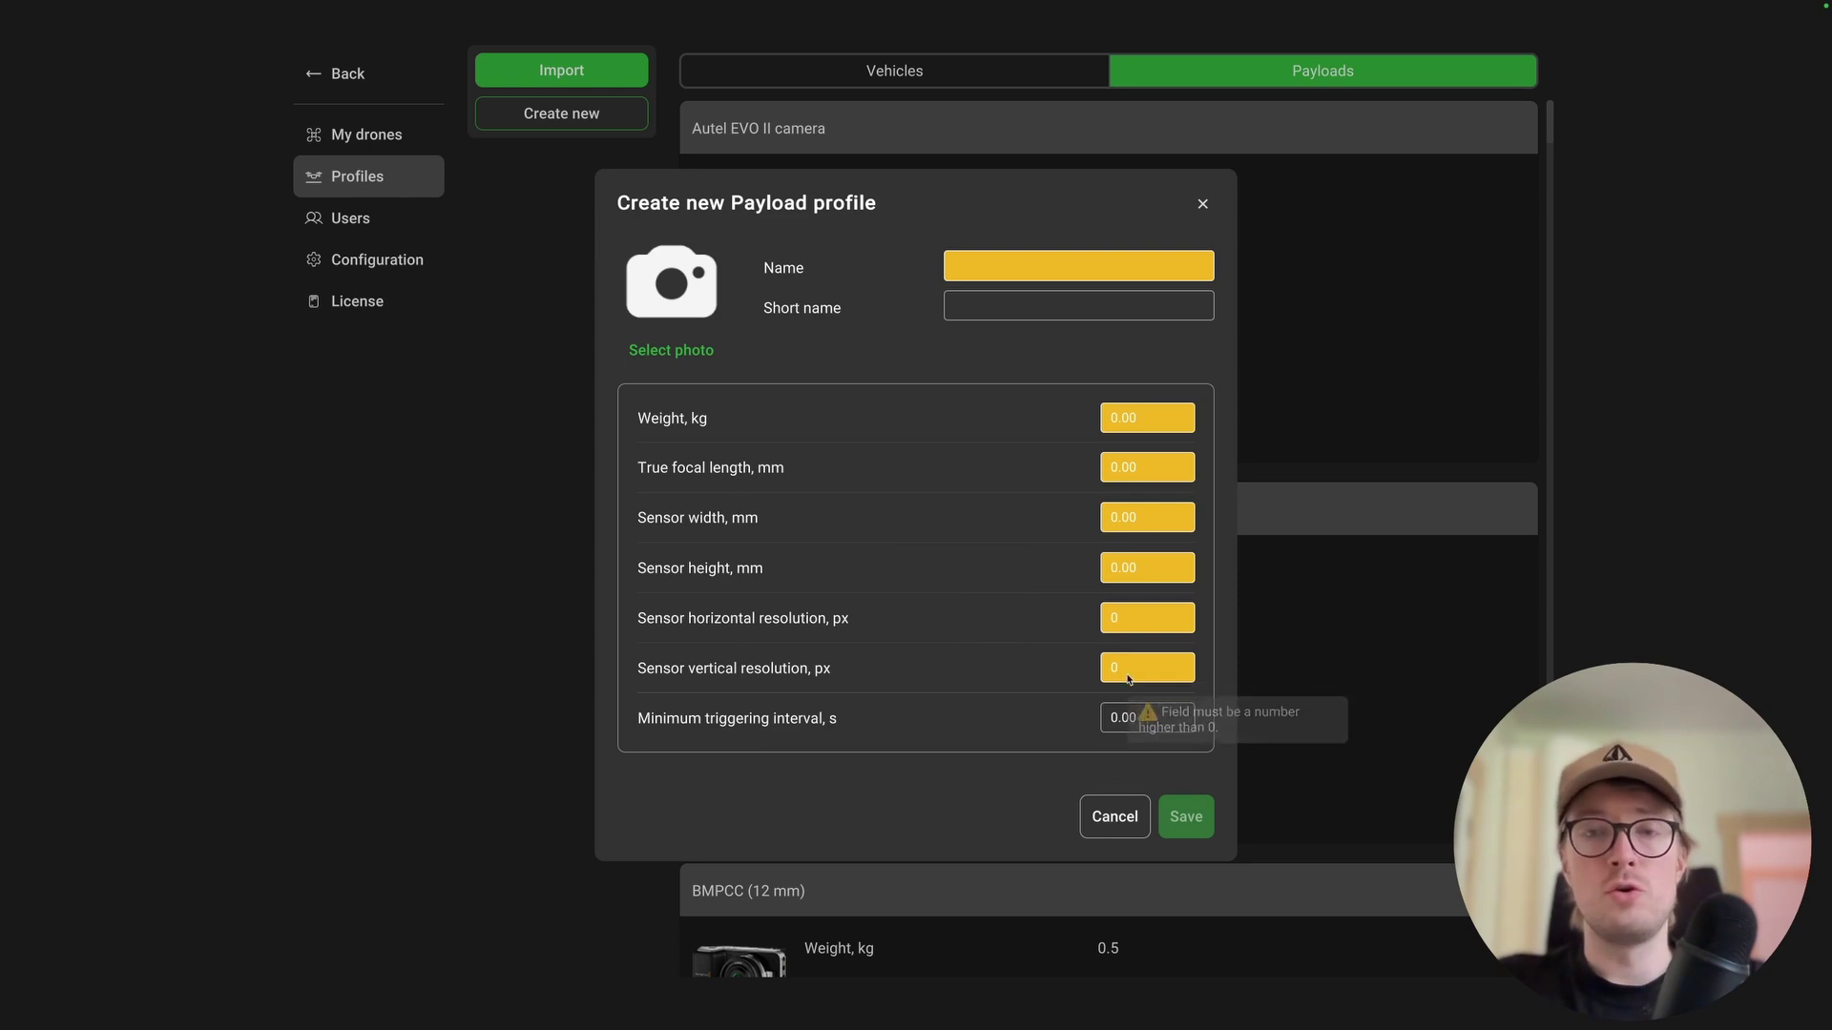
{"action": "left_click", "coordinate": [1113, 818]}
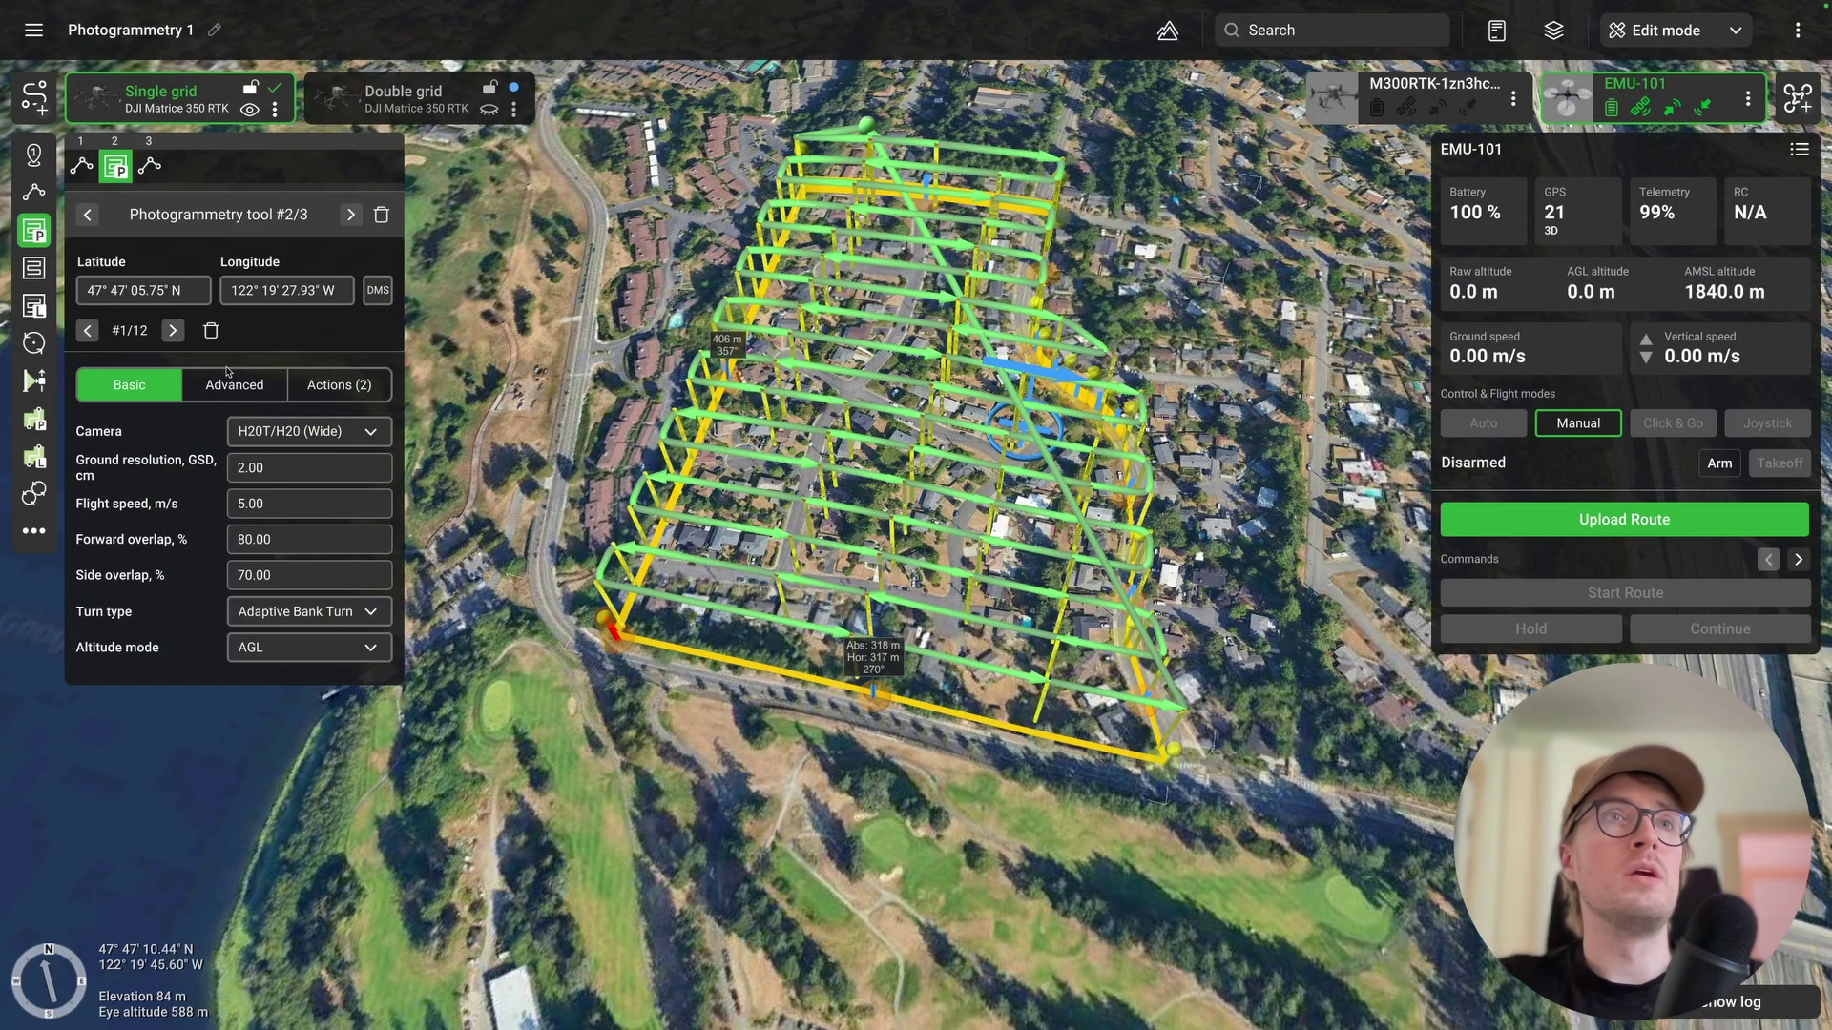
- Set the Single grid photogrammetry segment's camera to A7R IV (35 mm) and its ground resolution to 0.5 cm
{"action": "left_click", "coordinate": [332, 441]}
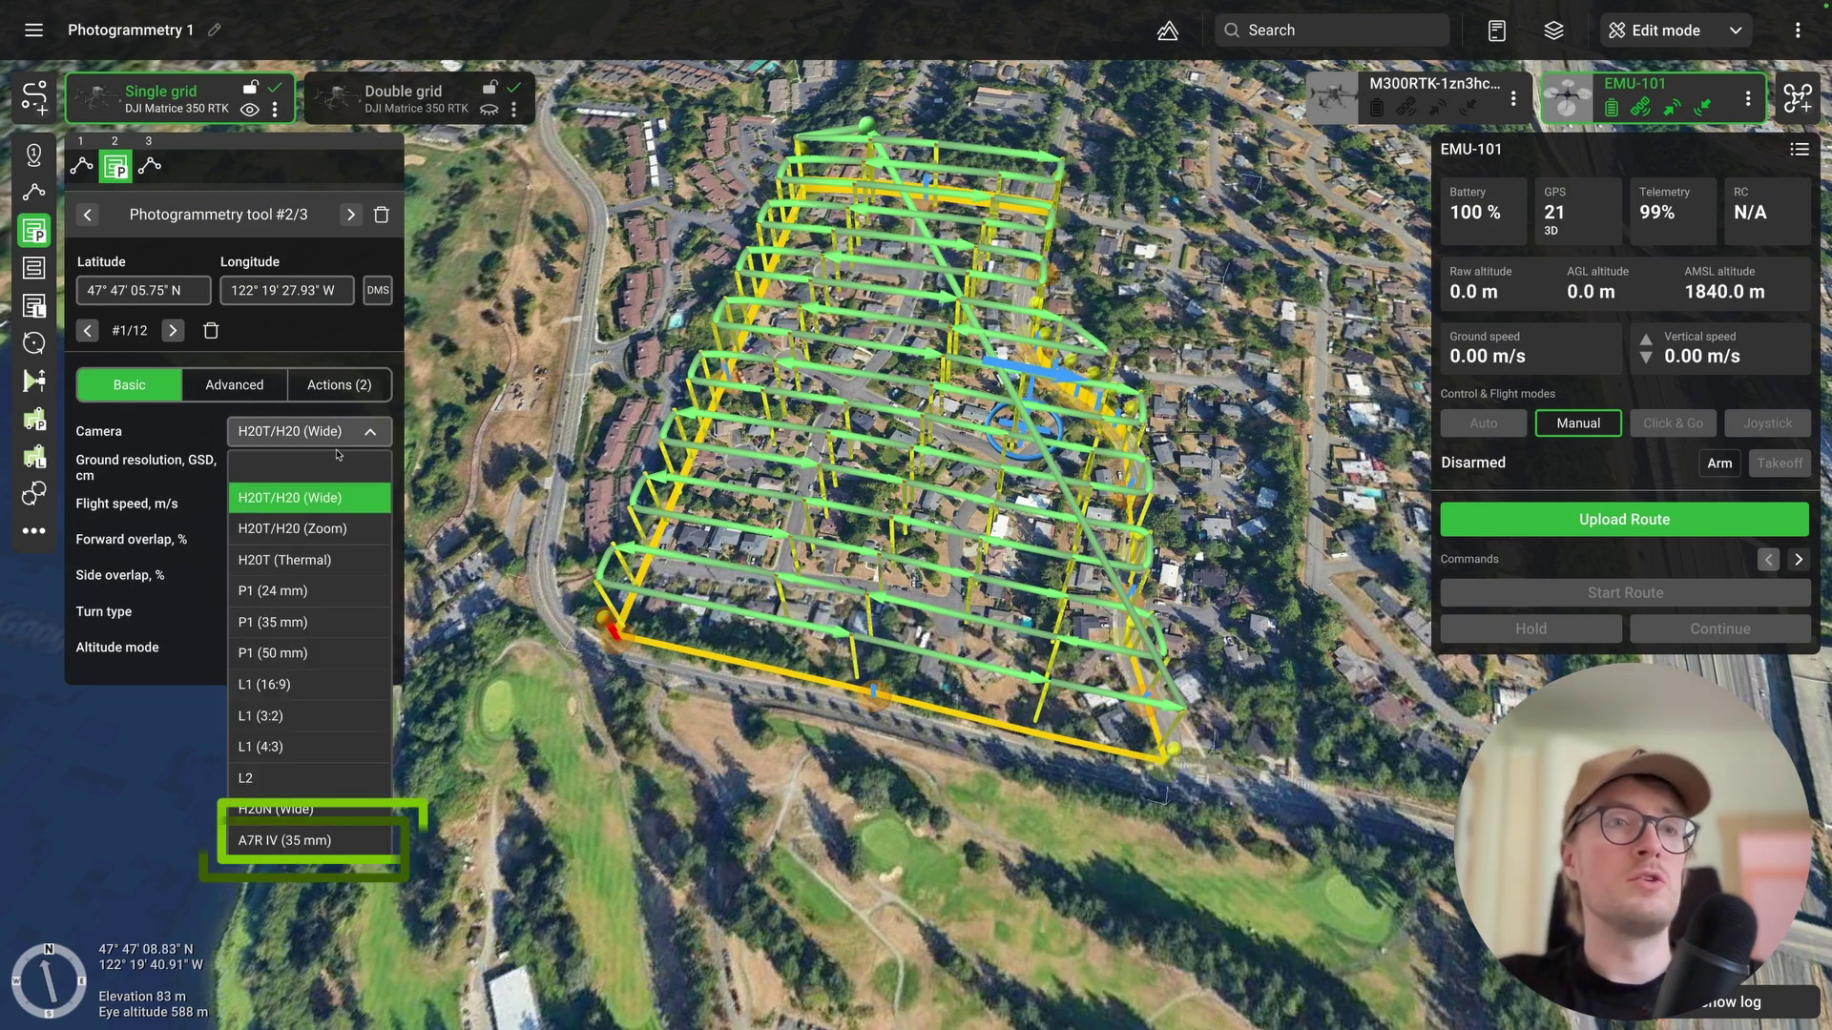
{"action": "left_click", "coordinate": [272, 840]}
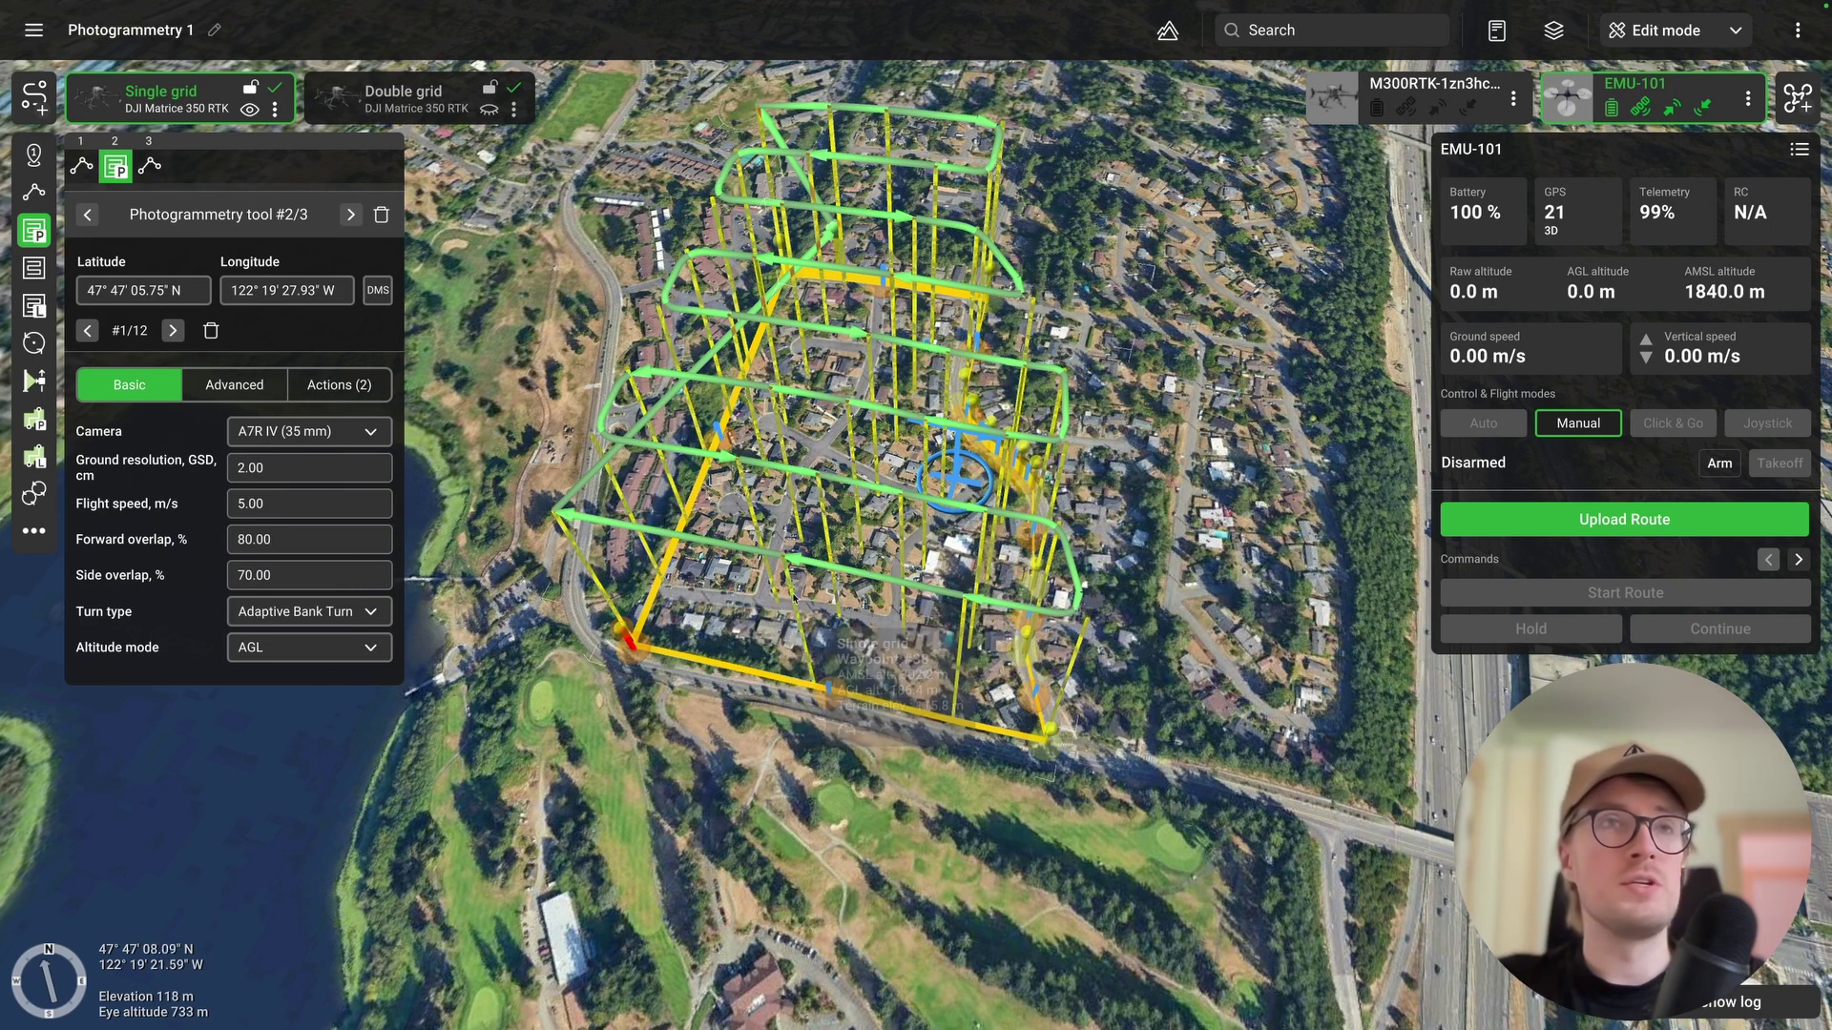
{"action": "left_click", "coordinate": [280, 468]}
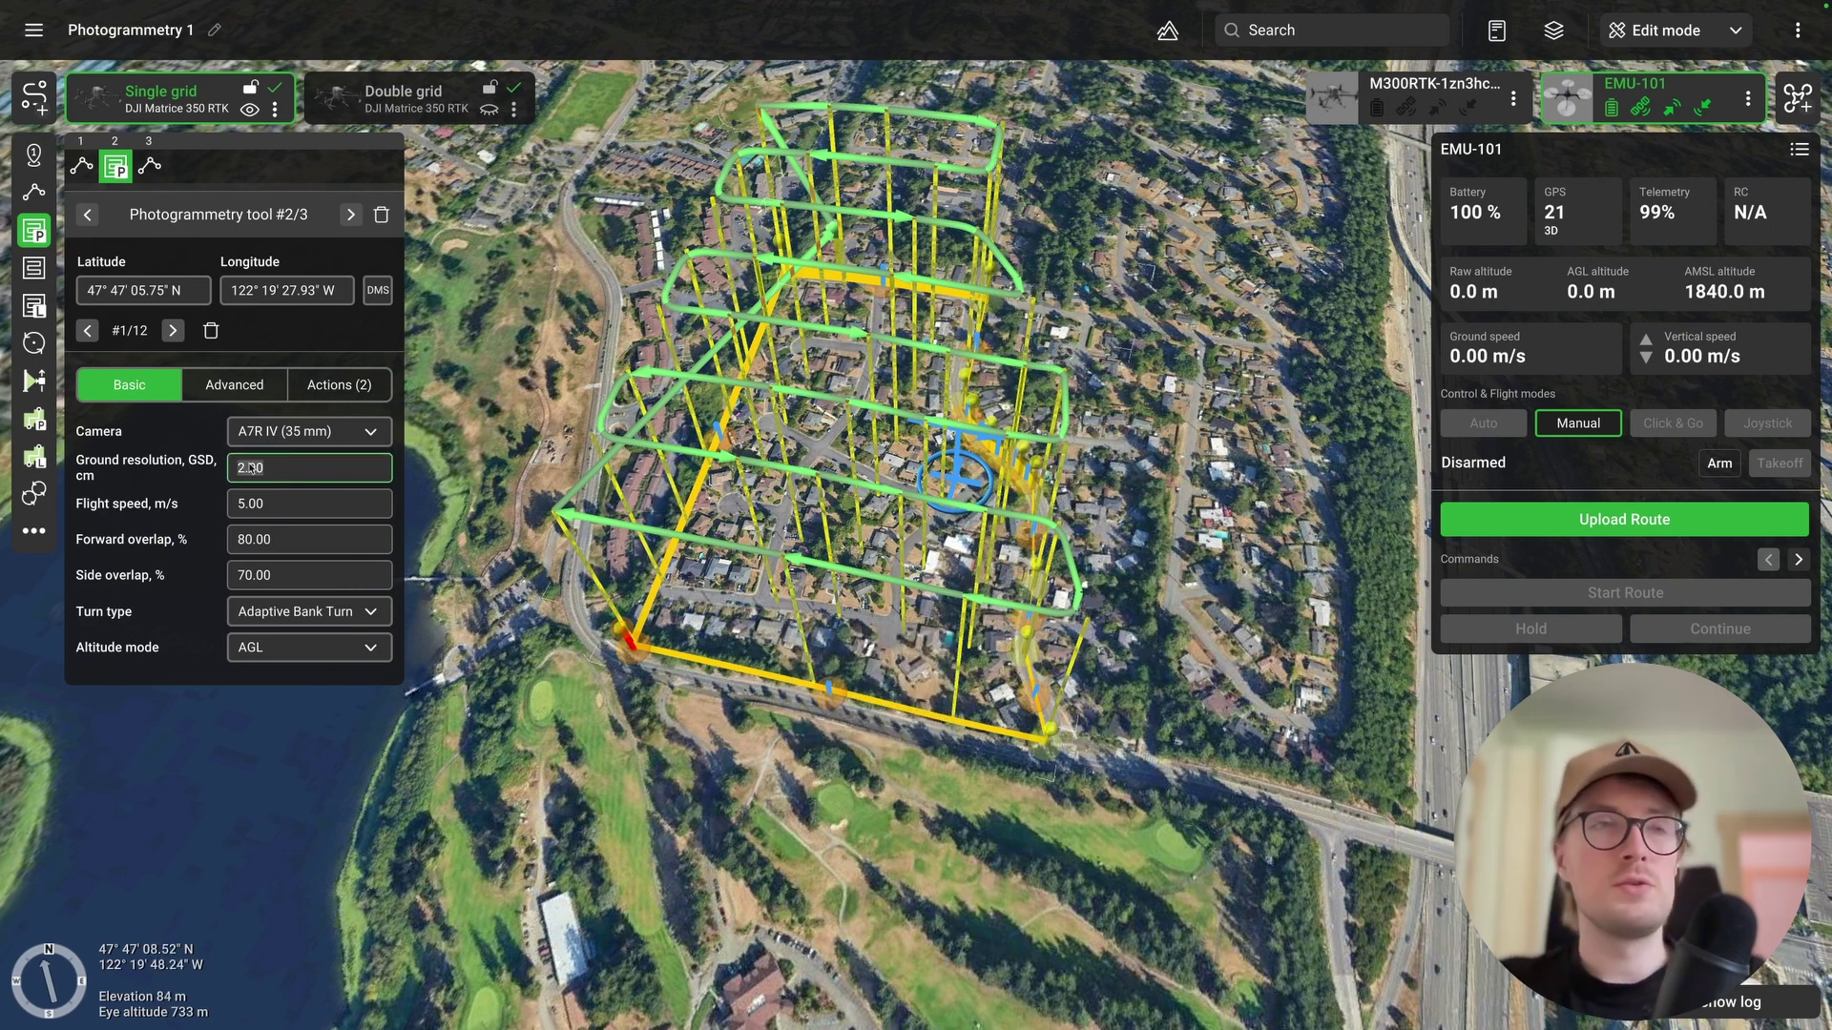
{"action": "type", "text": "0.5"}
{"action": "key", "text": "Return"}
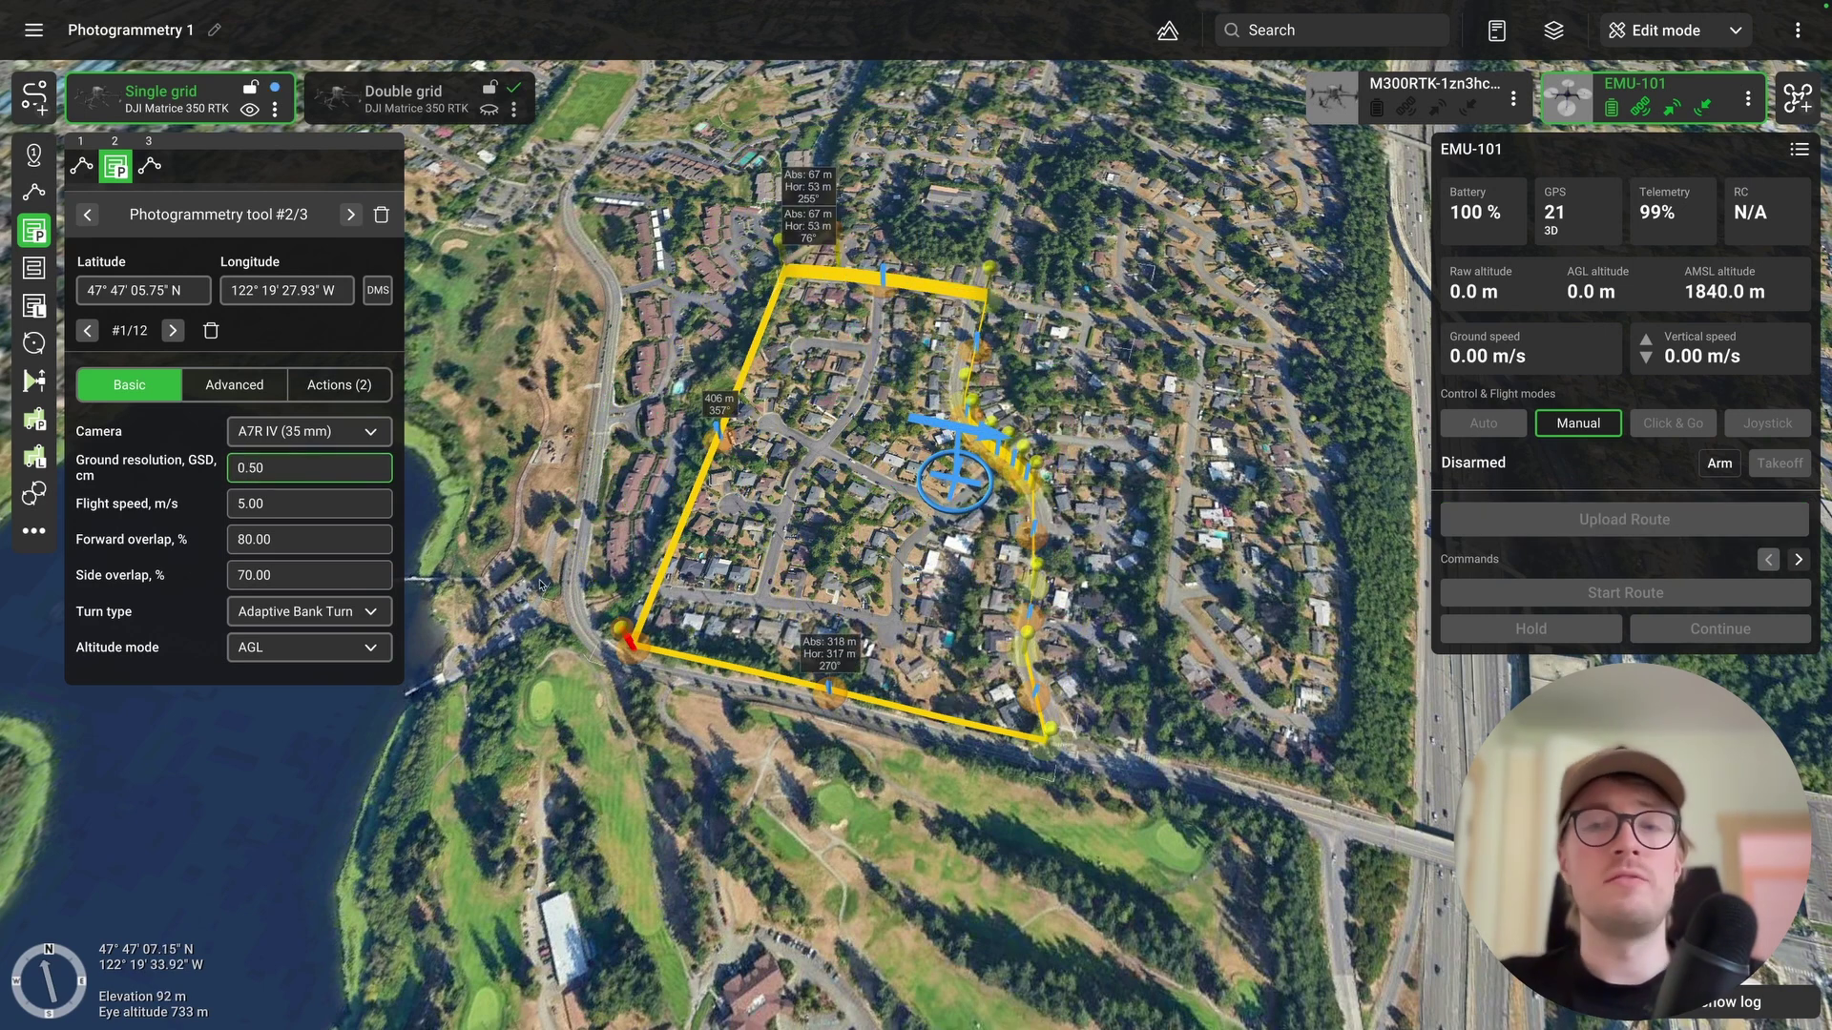
- Inspect the altitudes at the Single grid route's waypoints and in its elevation profile
{"action": "scroll", "coordinate": [852, 691], "scroll_direction": "up", "scroll_amount": 4}
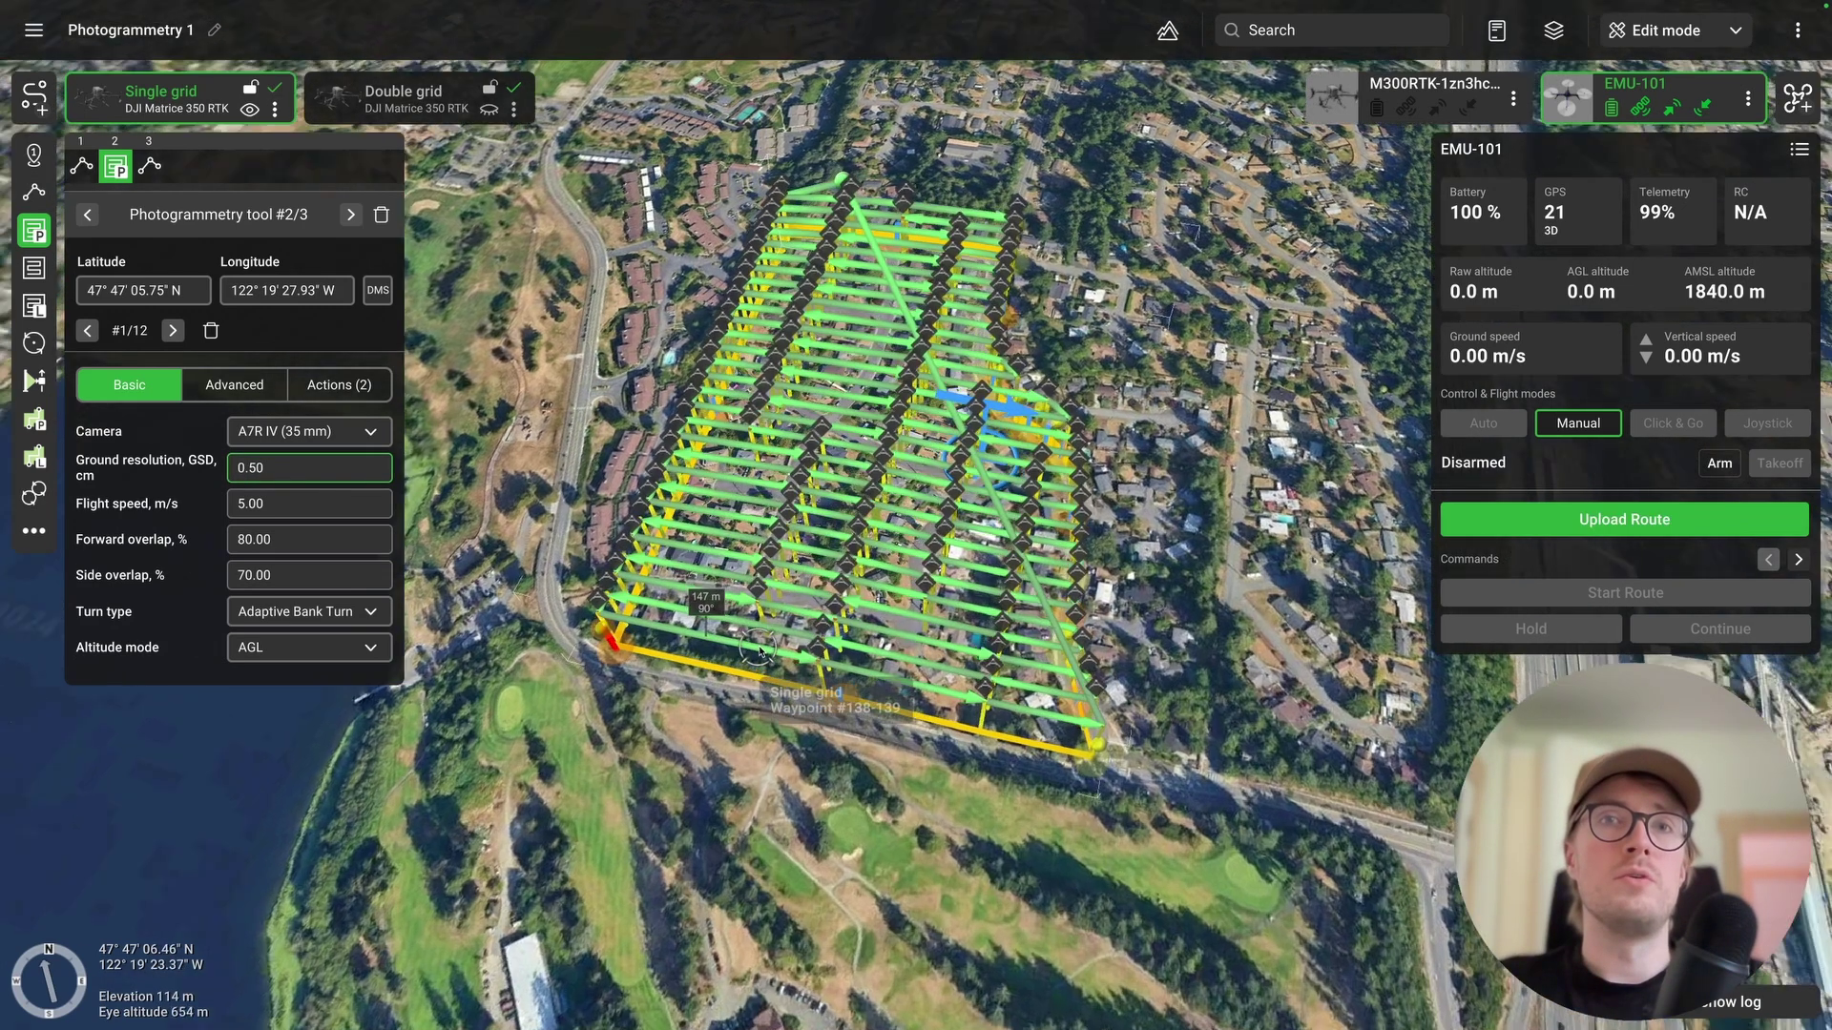
{"action": "mouse_move", "coordinate": [861, 687]}
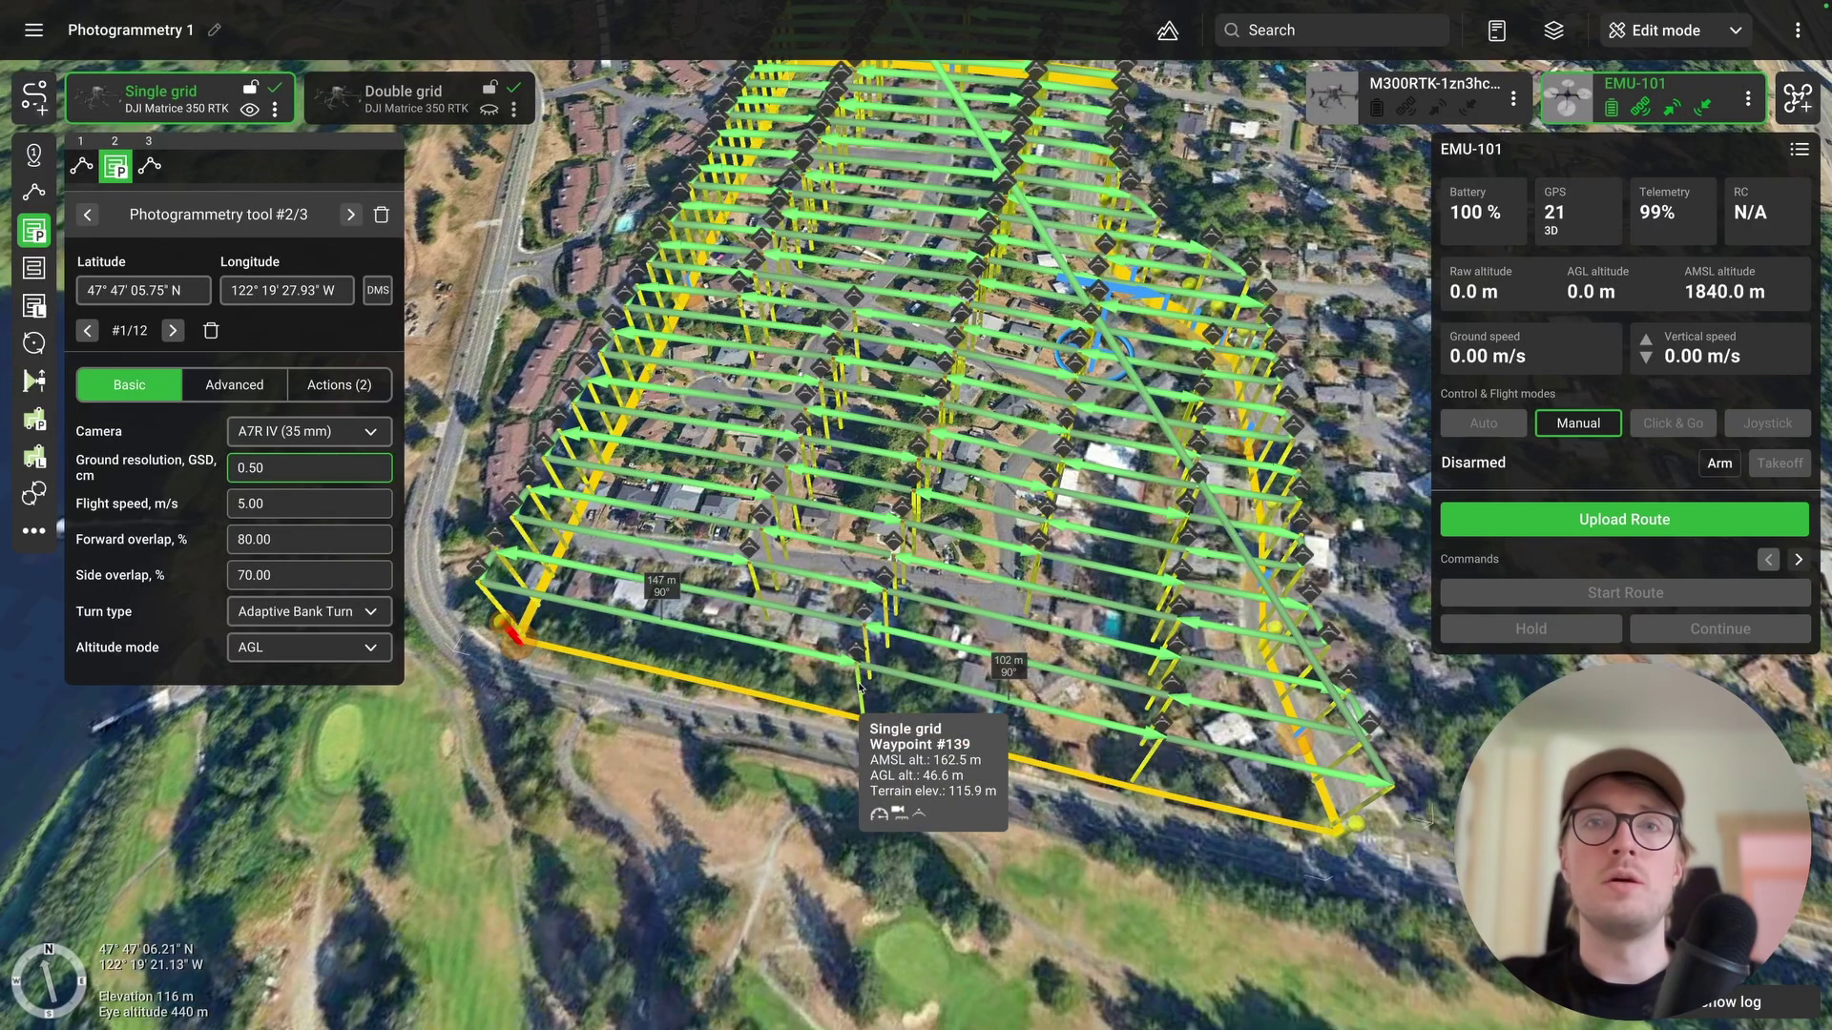
{"action": "middle_click_drag", "start_coordinate": [601, 695], "coordinate": [540, 613]}
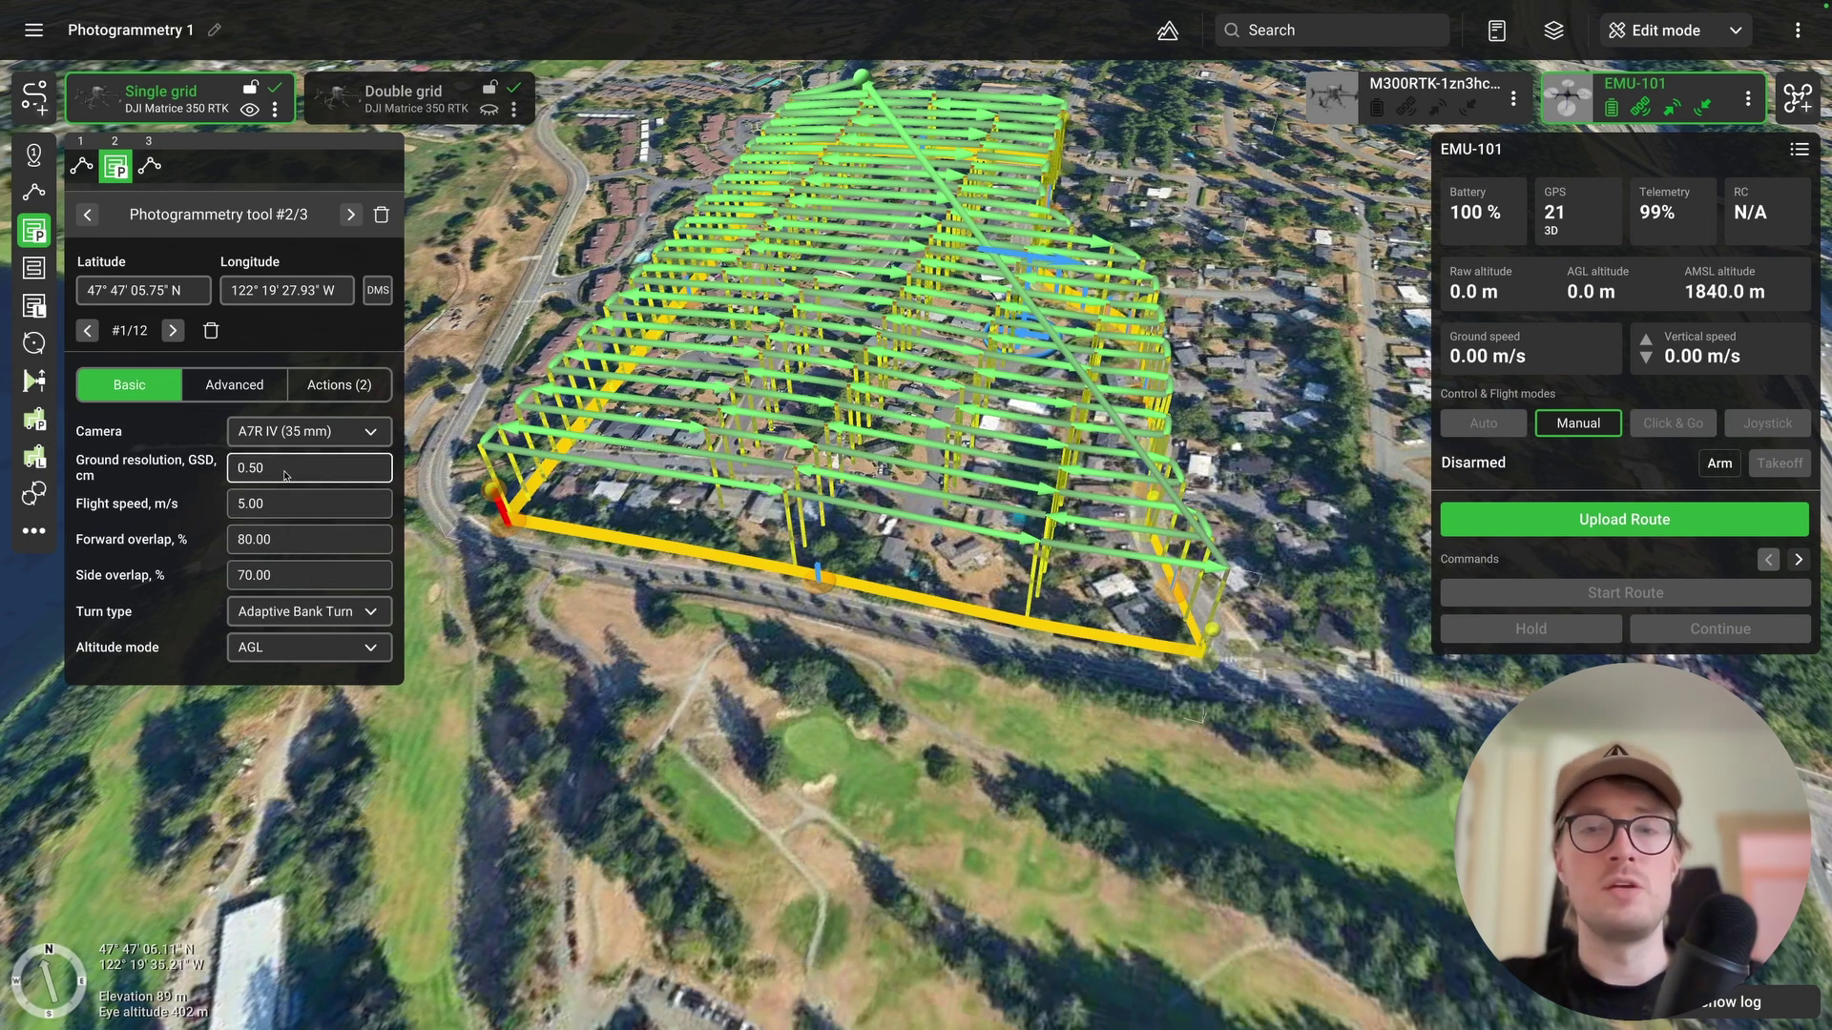
{"action": "mouse_move", "coordinate": [790, 531]}
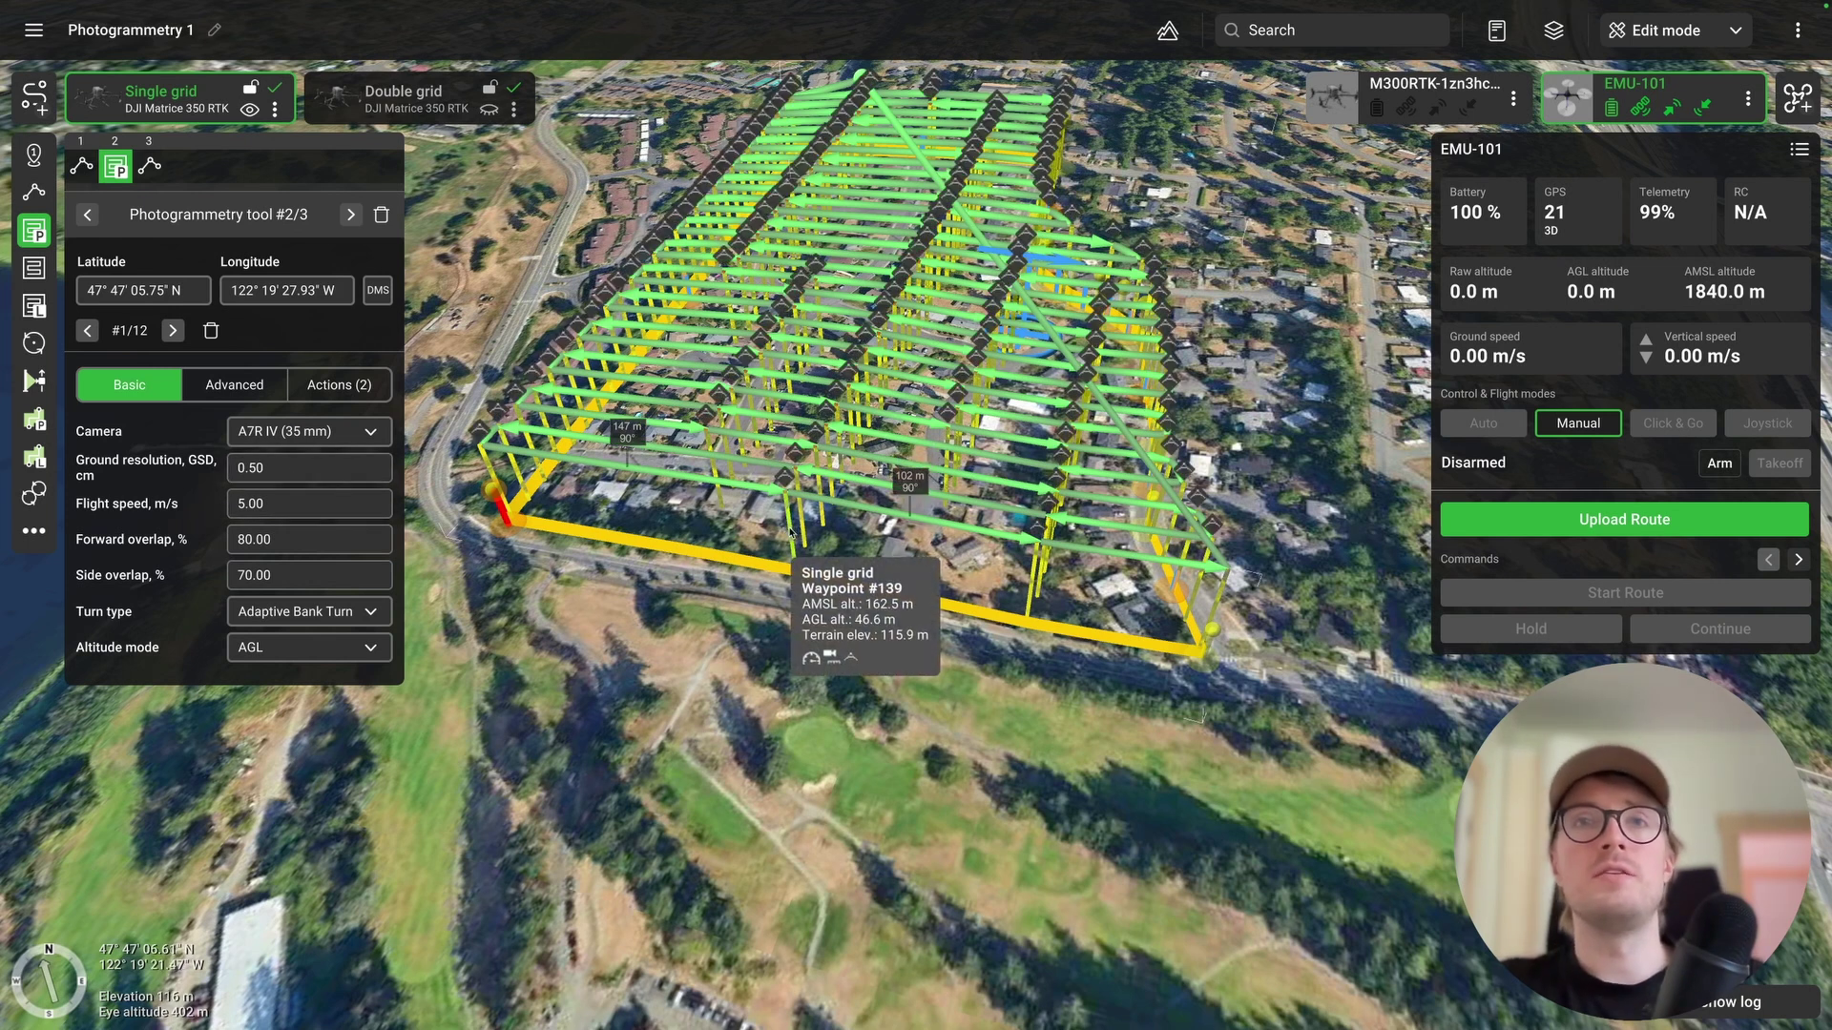
{"action": "left_click", "coordinate": [1169, 33]}
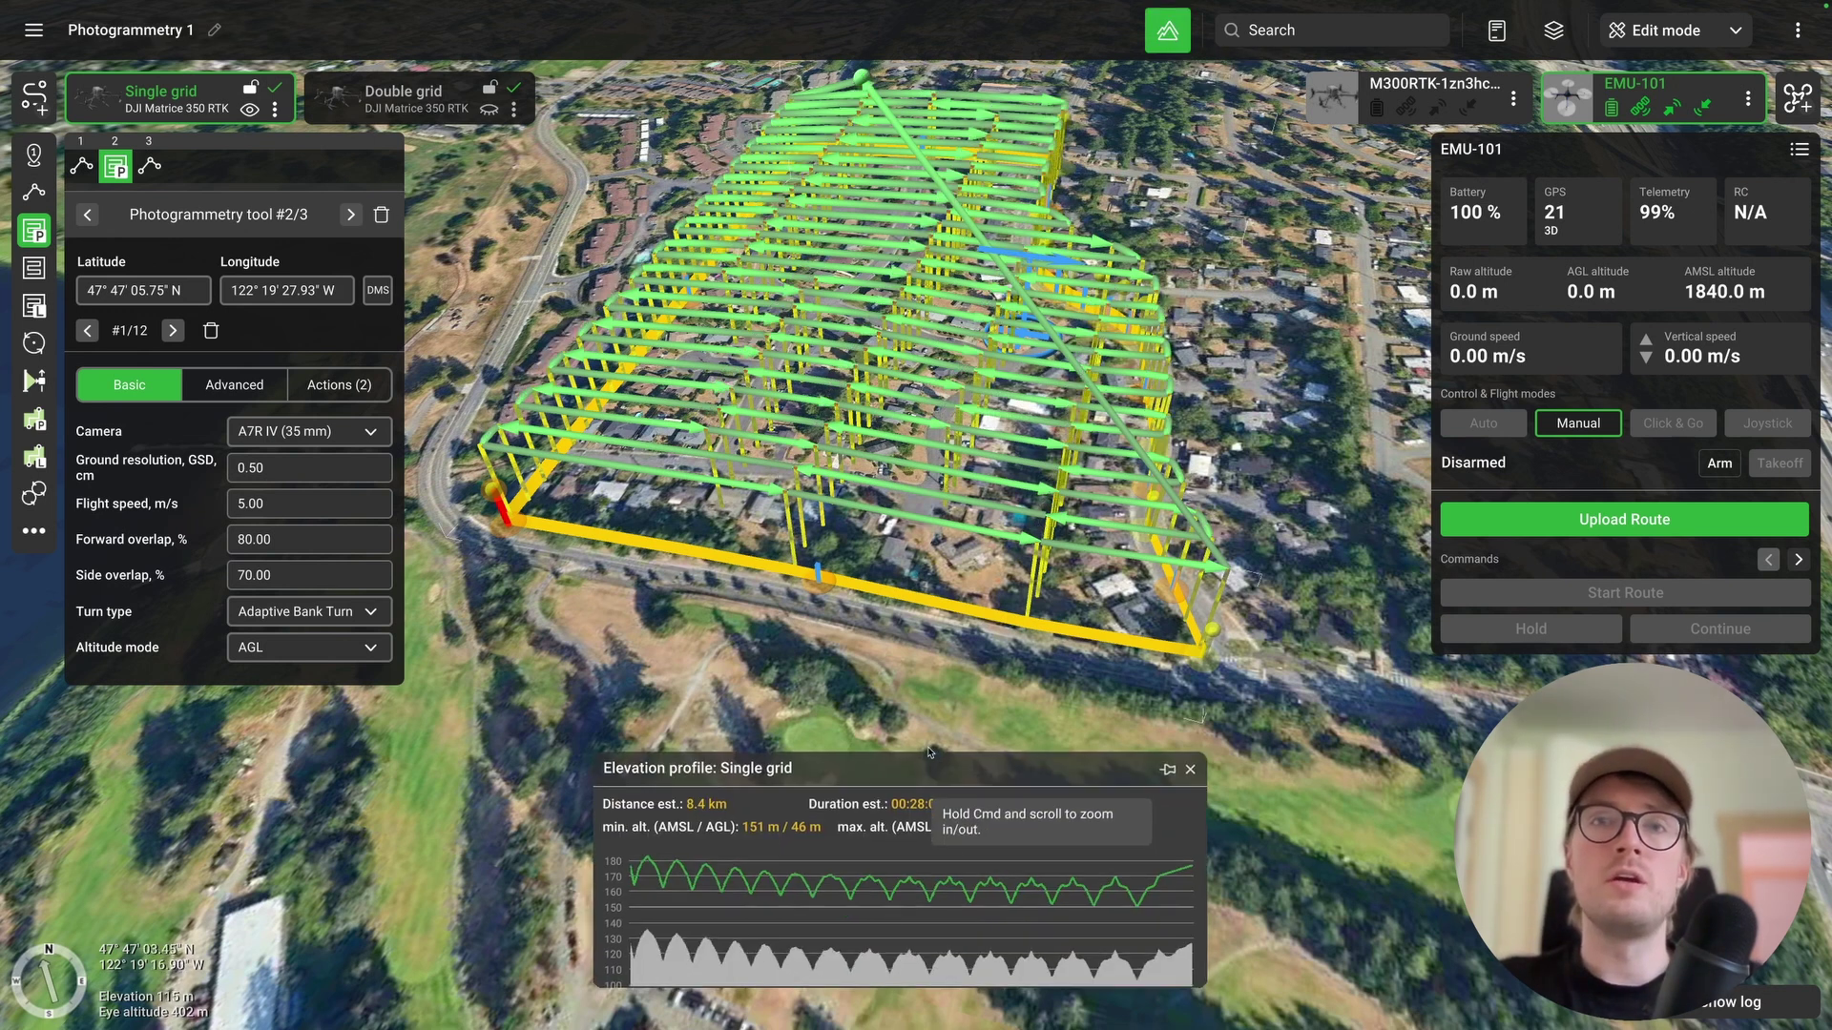
{"action": "mouse_move", "coordinate": [822, 775]}
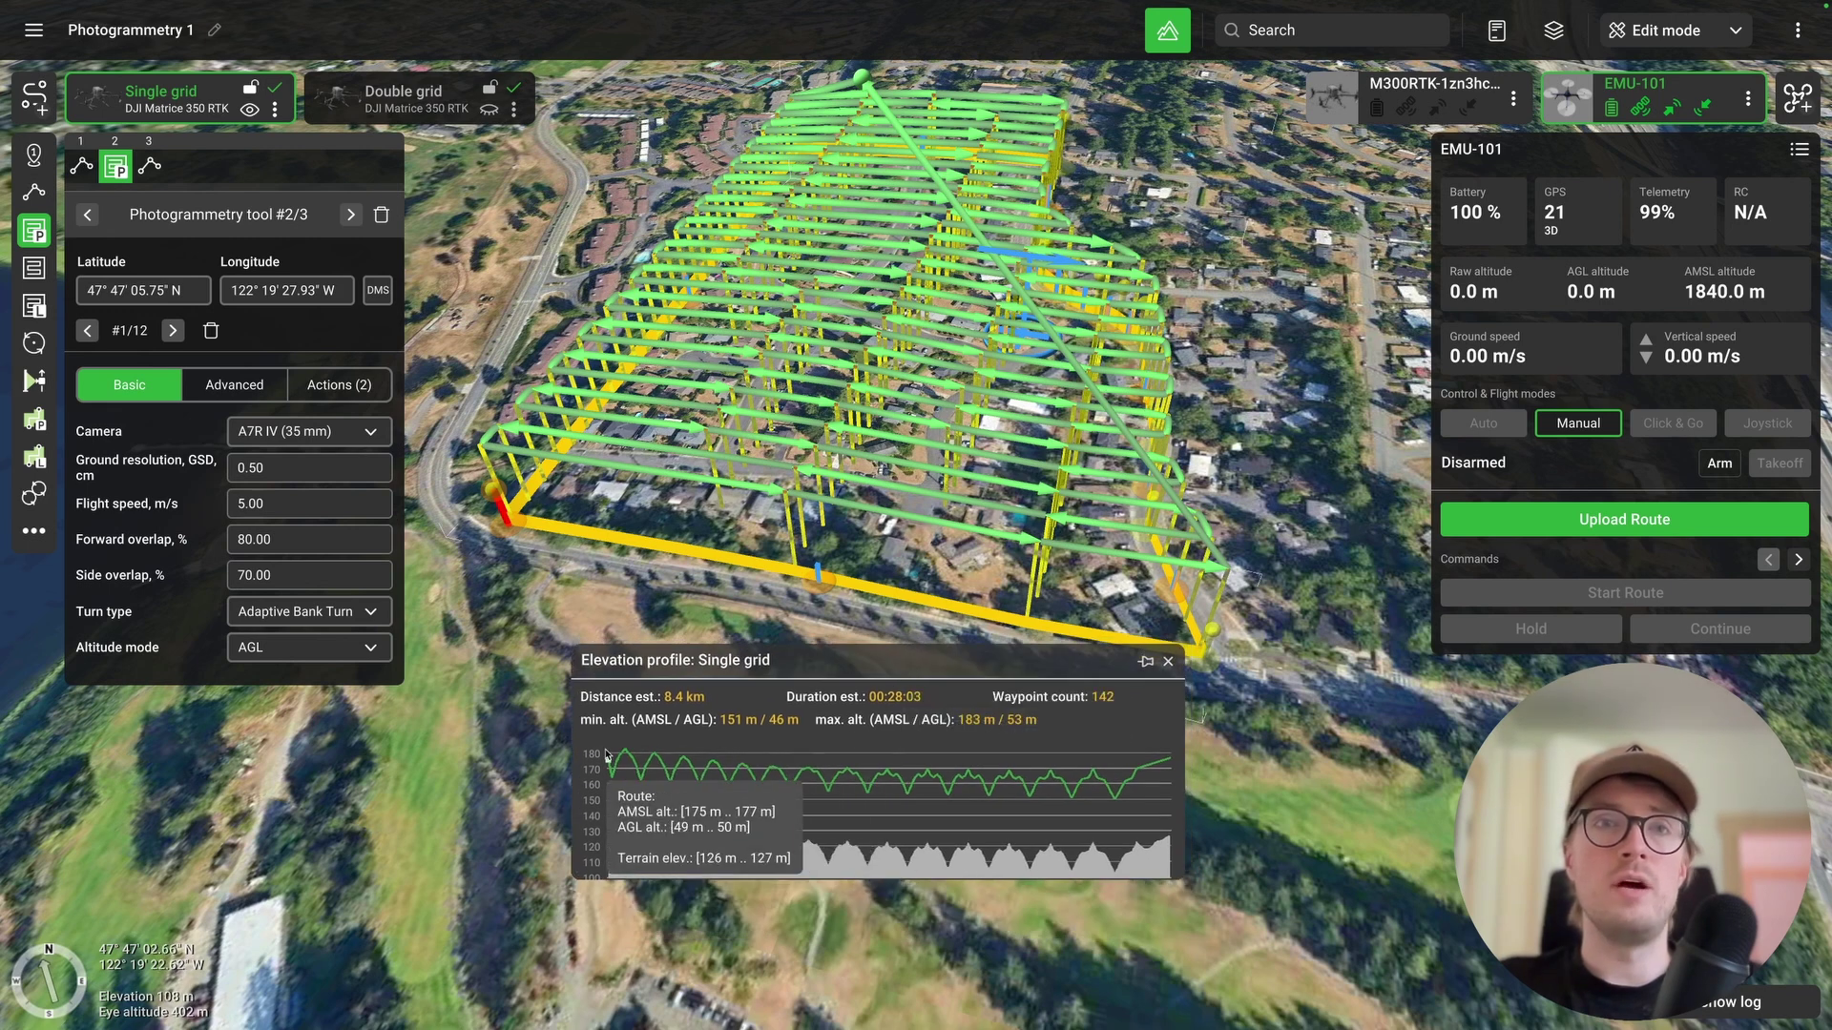